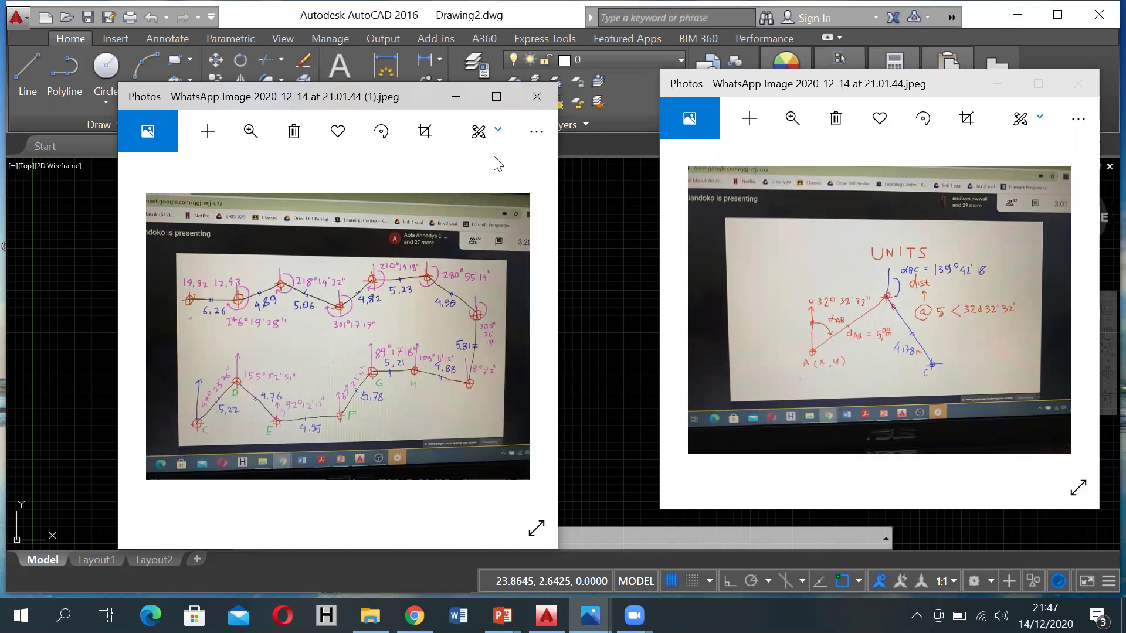
Examine the UNITS reference sketch photo with points A, B and C, and return to the empty drawing.
{"action": "left_click", "coordinate": [452, 95]}
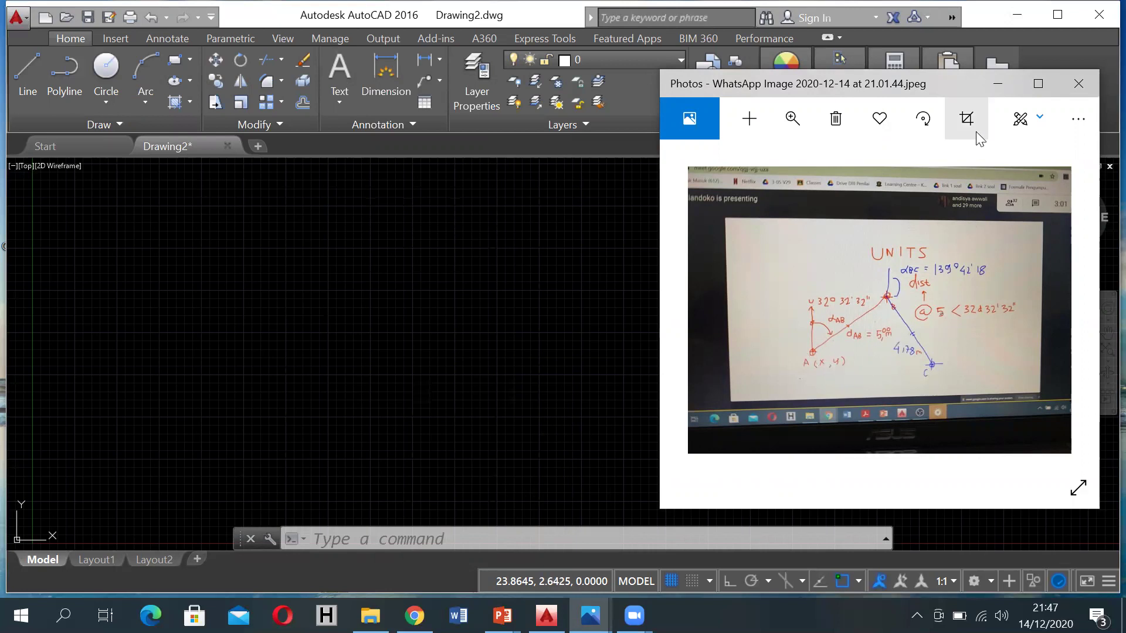
{"action": "left_click", "coordinate": [407, 539]}
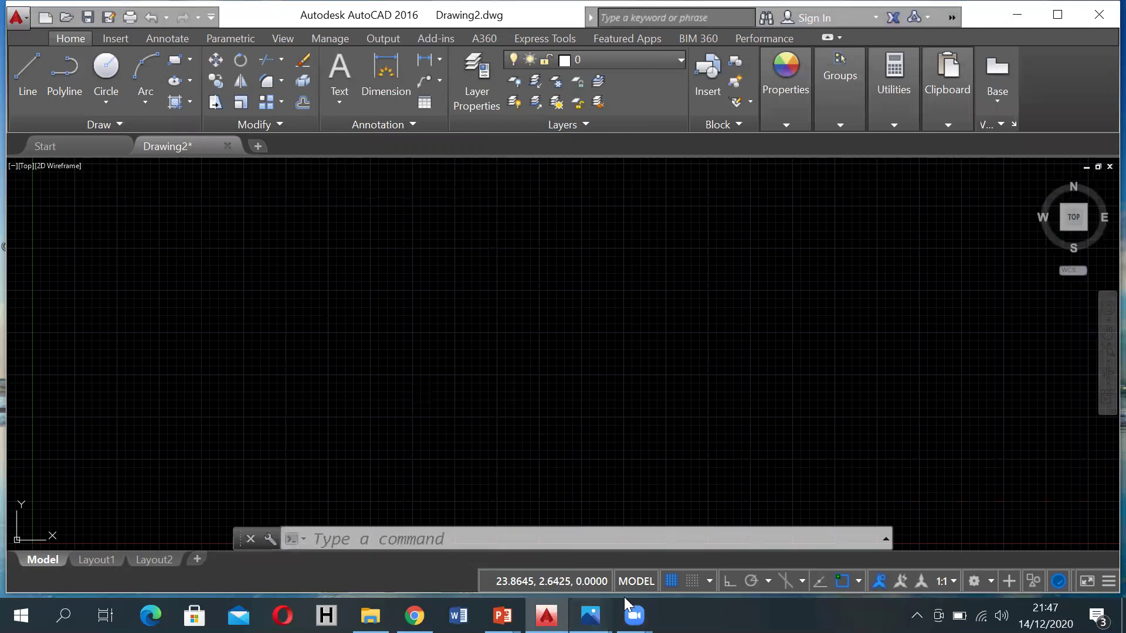
{"action": "mouse_move", "coordinate": [590, 614]}
{"action": "left_click", "coordinate": [536, 543]}
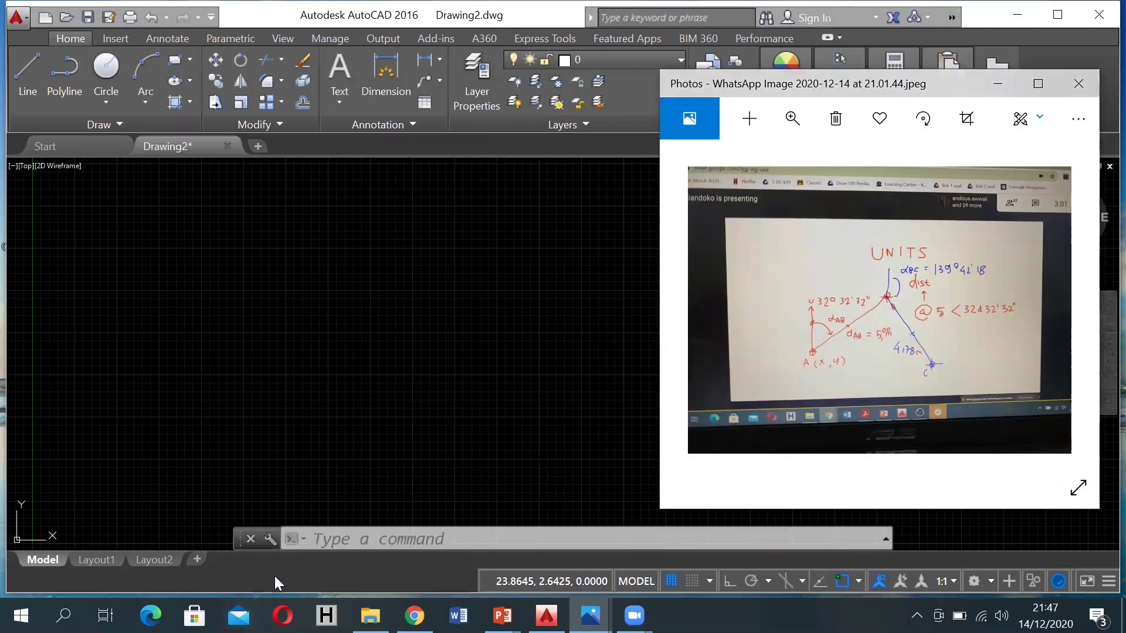
{"action": "left_click", "coordinate": [345, 544]}
{"action": "mouse_move", "coordinate": [590, 614]}
{"action": "left_click", "coordinate": [610, 505]}
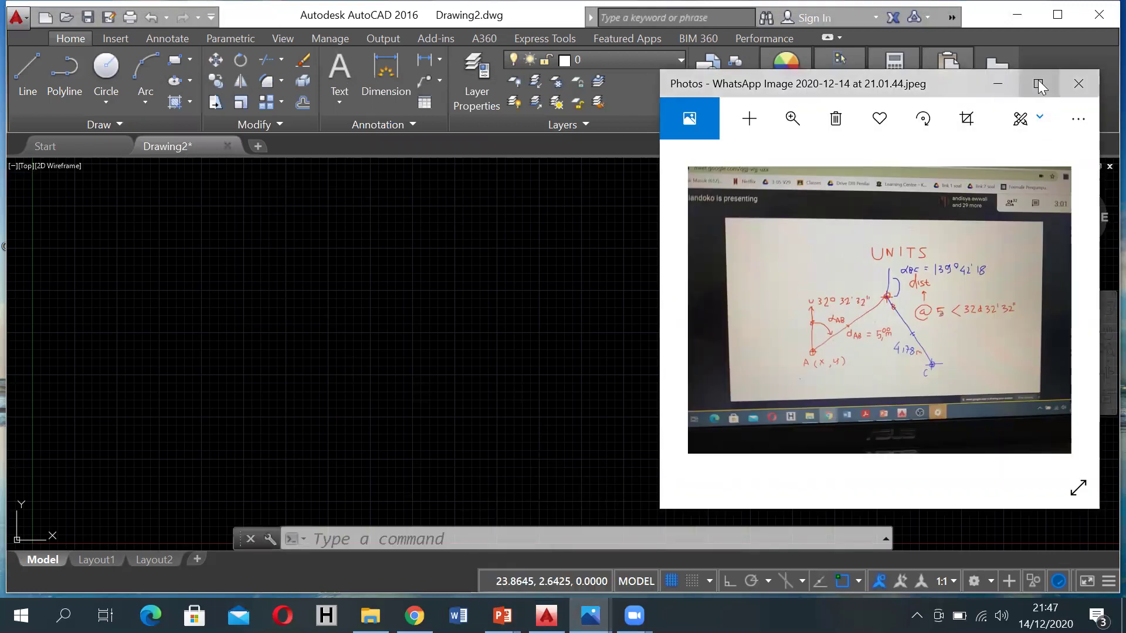
{"action": "left_click", "coordinate": [329, 542]}
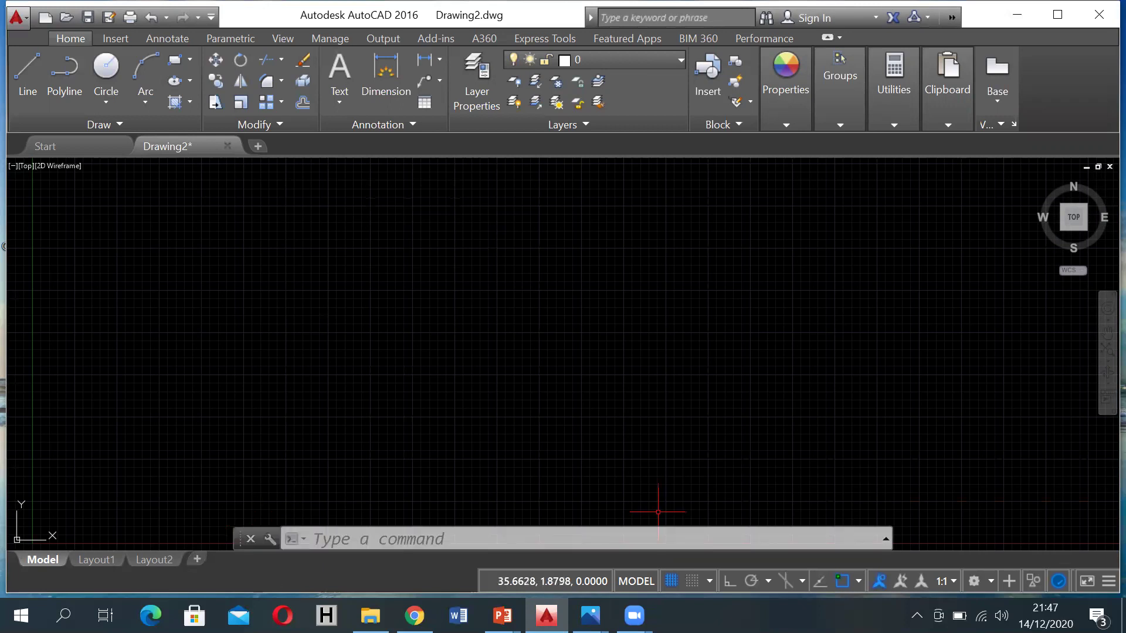
Place a point at coordinates 10,5 with the Point command.
{"action": "left_click", "coordinate": [322, 540]}
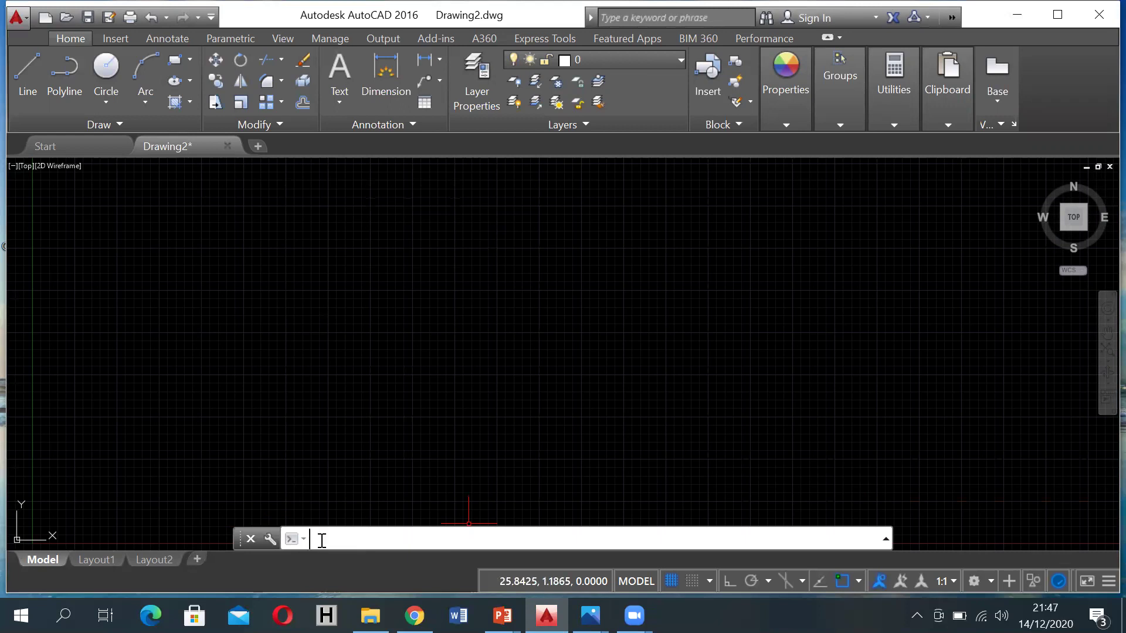
{"action": "type", "text": "point"}
{"action": "key", "text": "Return"}
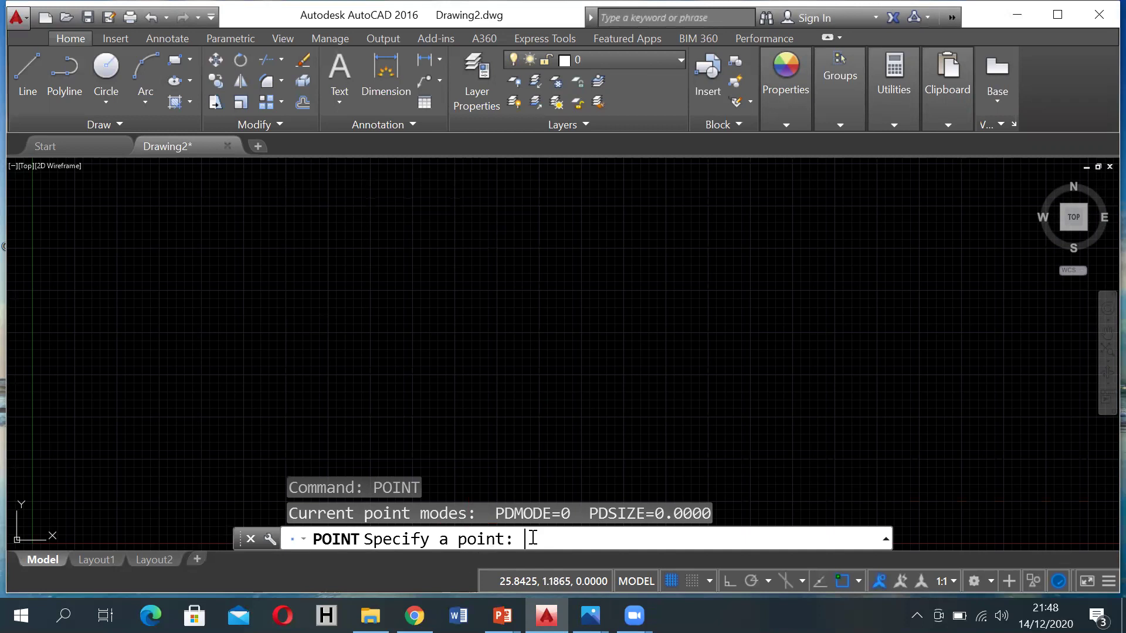
{"action": "type", "text": "10,5"}
{"action": "key", "text": "Return"}
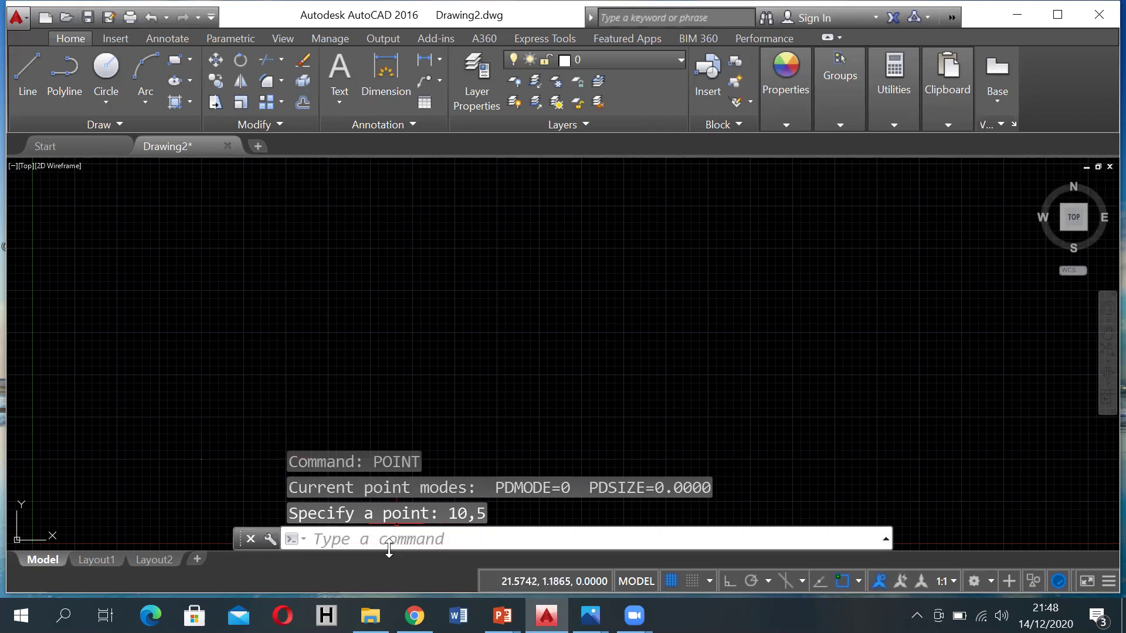
Change the point style to the circle with a plus cross through its centre.
{"action": "left_click", "coordinate": [346, 538]}
{"action": "type", "text": "ddptype"}
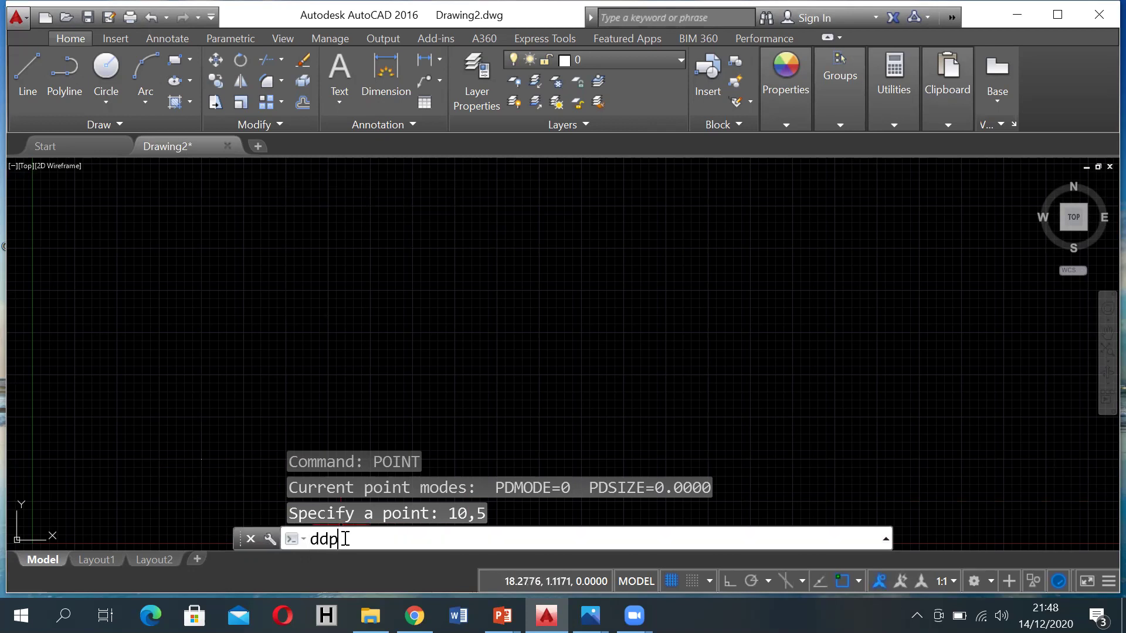
{"action": "key", "text": "Return"}
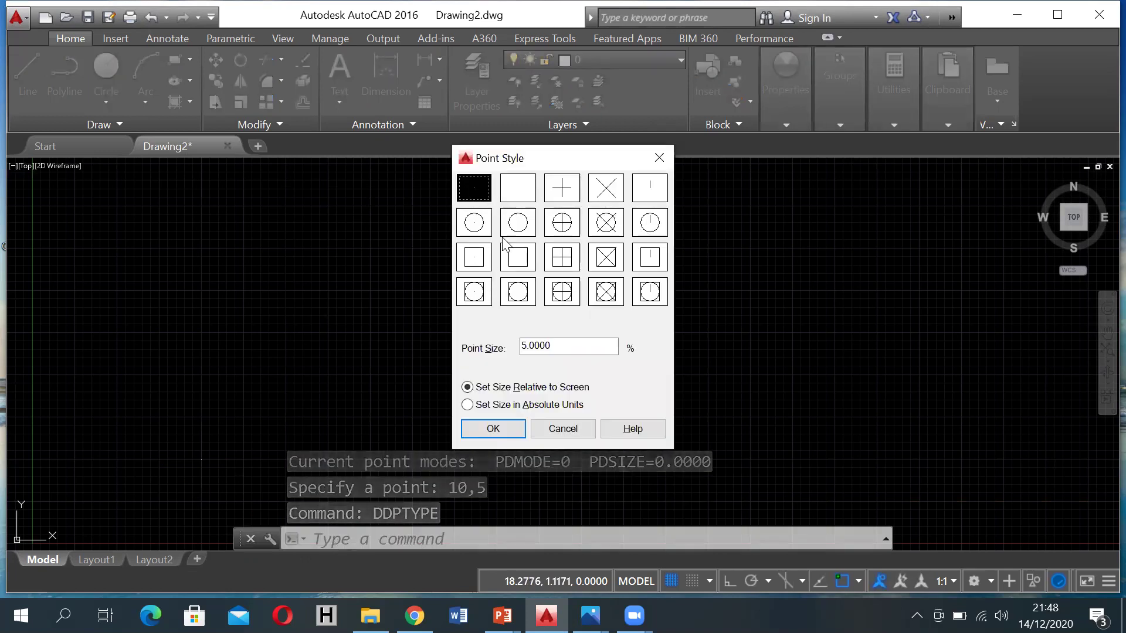
{"action": "left_click", "coordinate": [549, 227]}
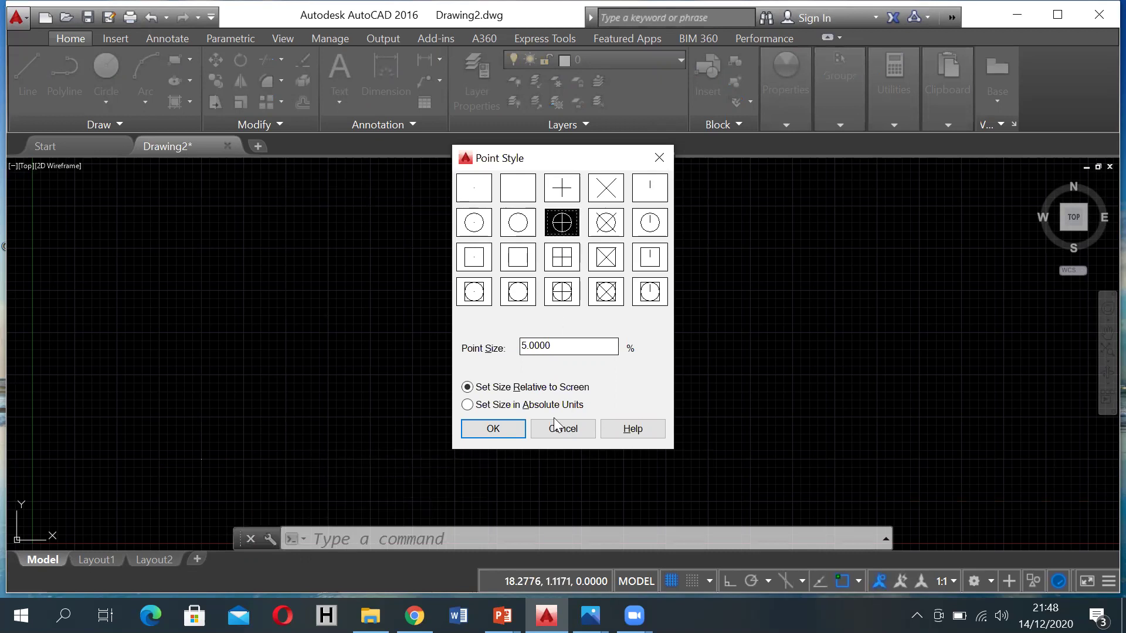
{"action": "left_click", "coordinate": [493, 430]}
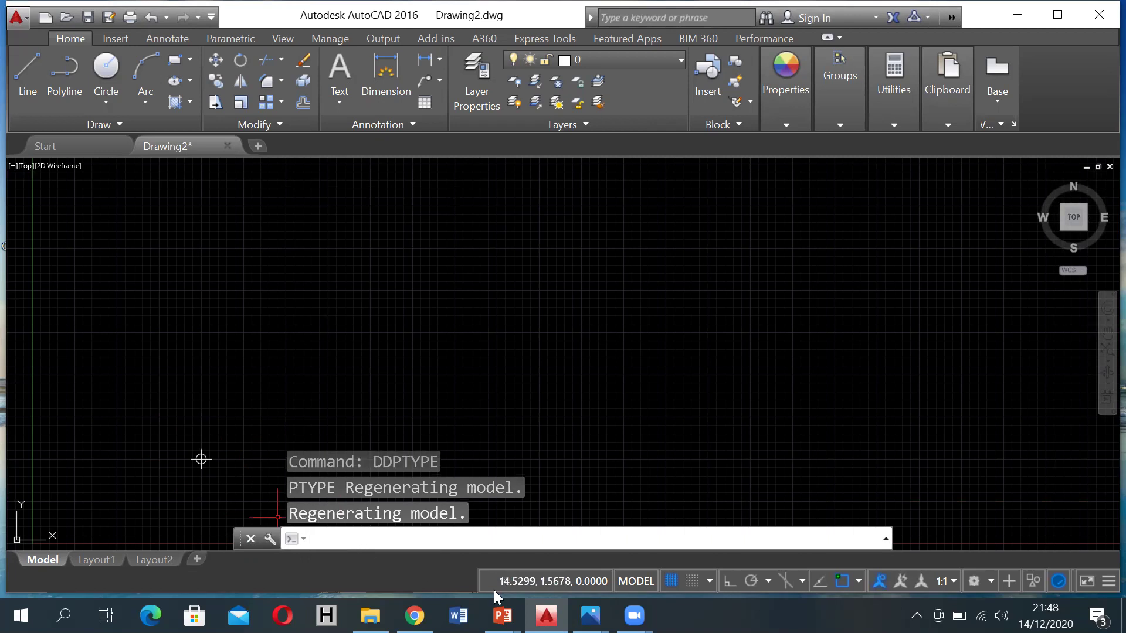
Consult the UNITS reference sketch and set the drawing's length precision to 0.00 in the drawing units settings.
{"action": "mouse_move", "coordinate": [590, 616]}
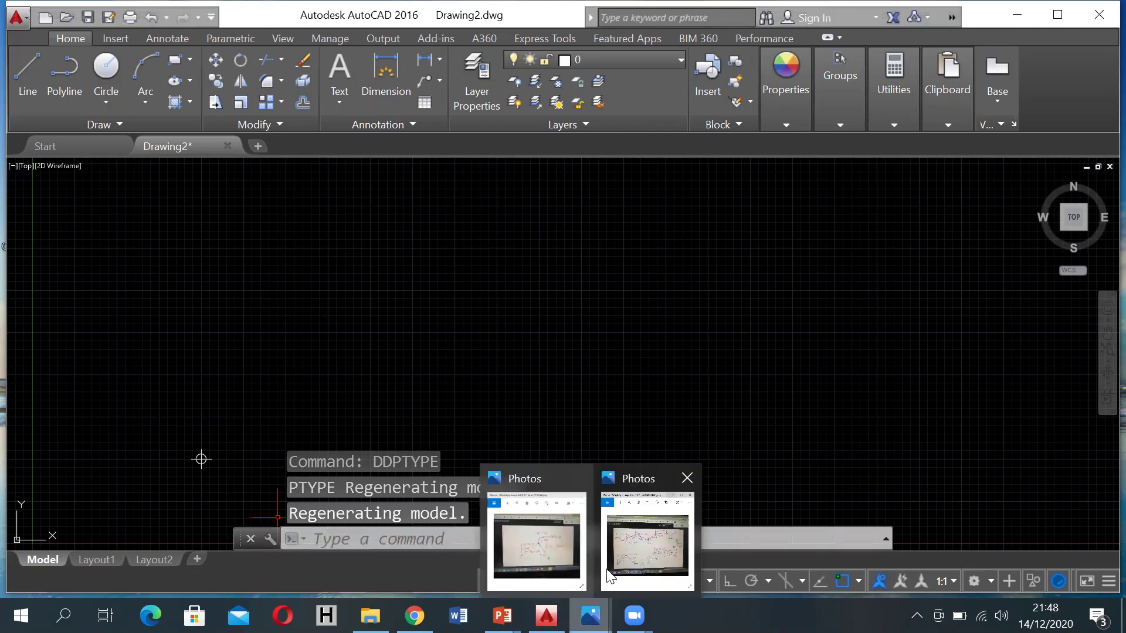
{"action": "left_click", "coordinate": [570, 537]}
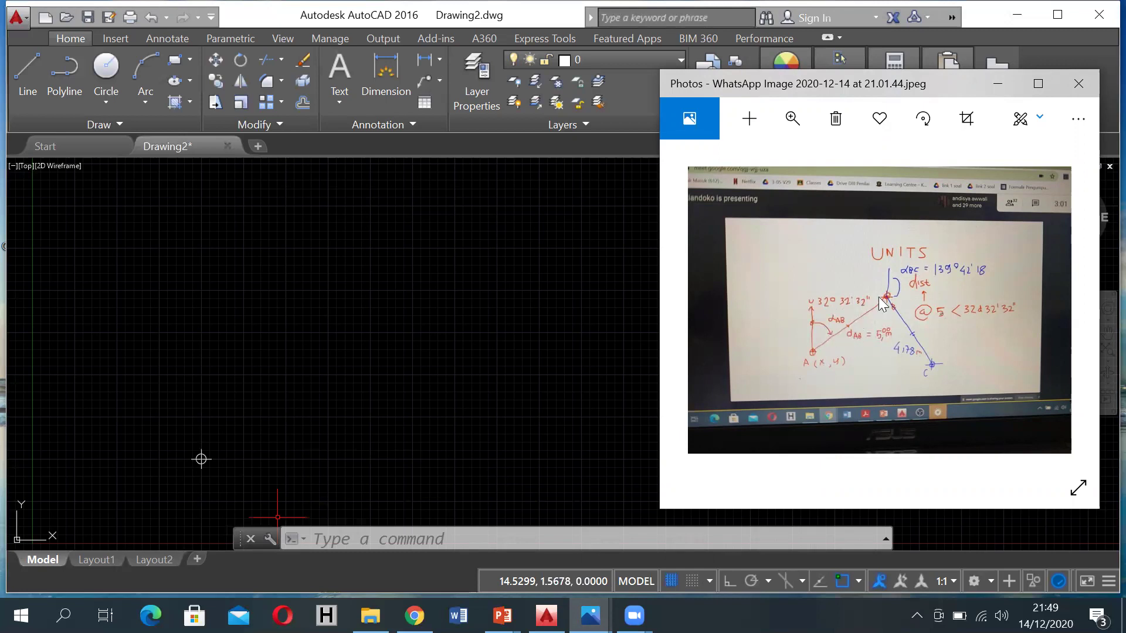
{"action": "left_click", "coordinate": [467, 539]}
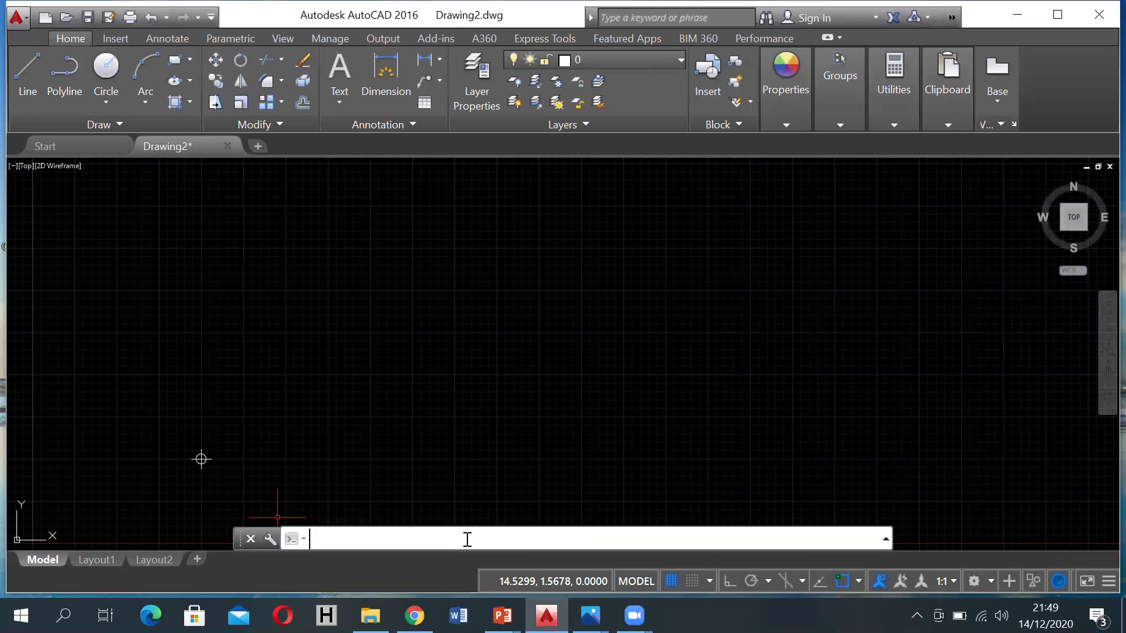
{"action": "type", "text": "uni"}
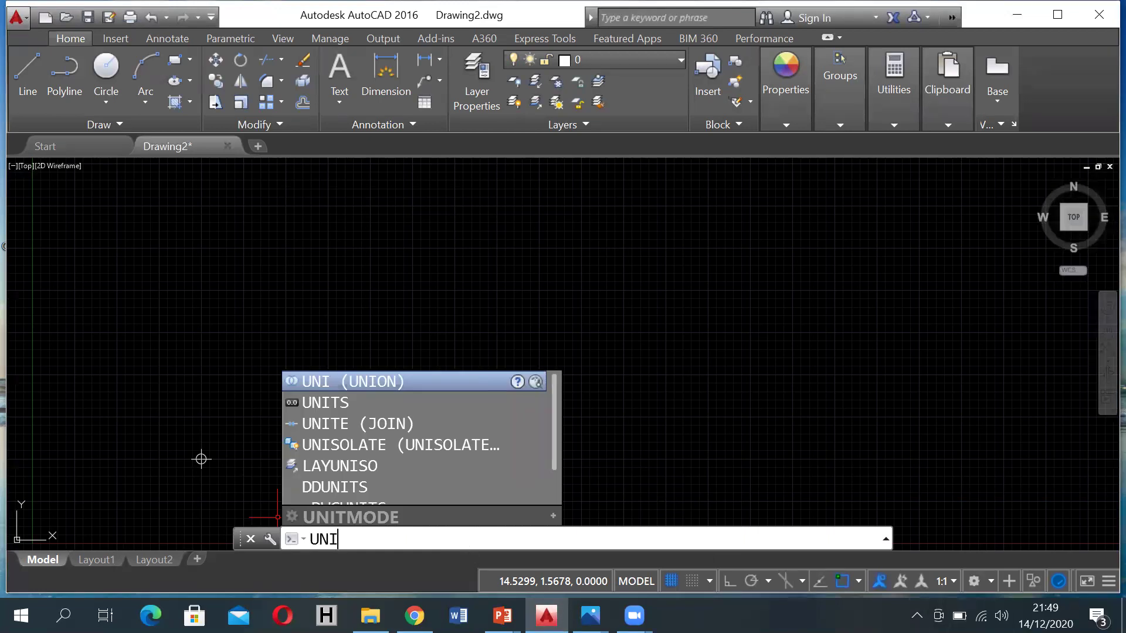
{"action": "type", "text": "t"}
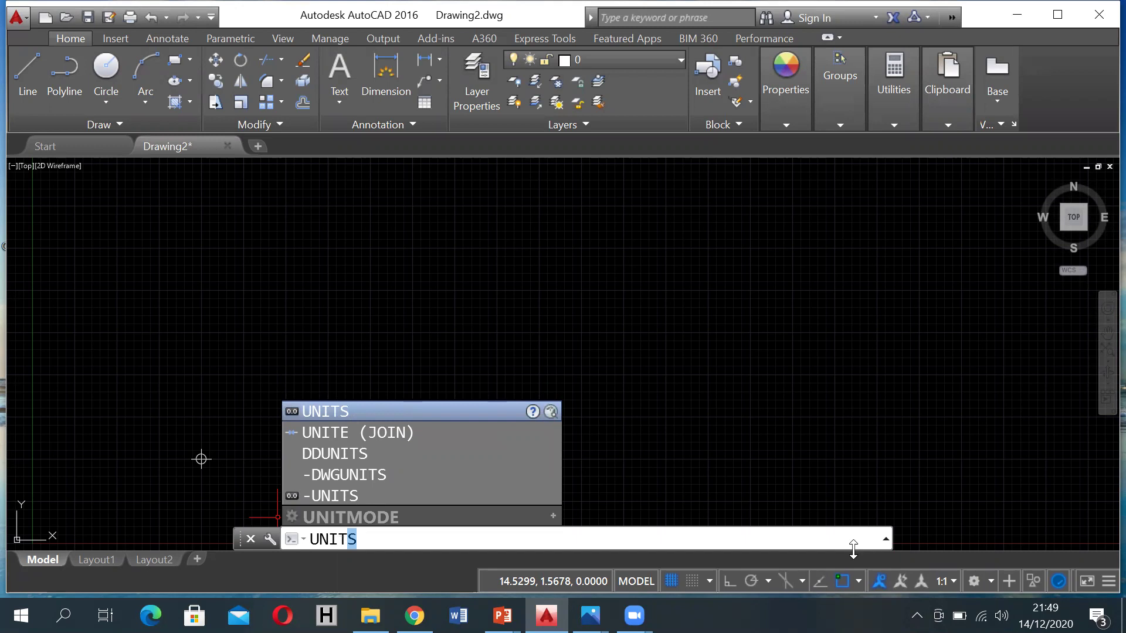
{"action": "key", "text": "Return"}
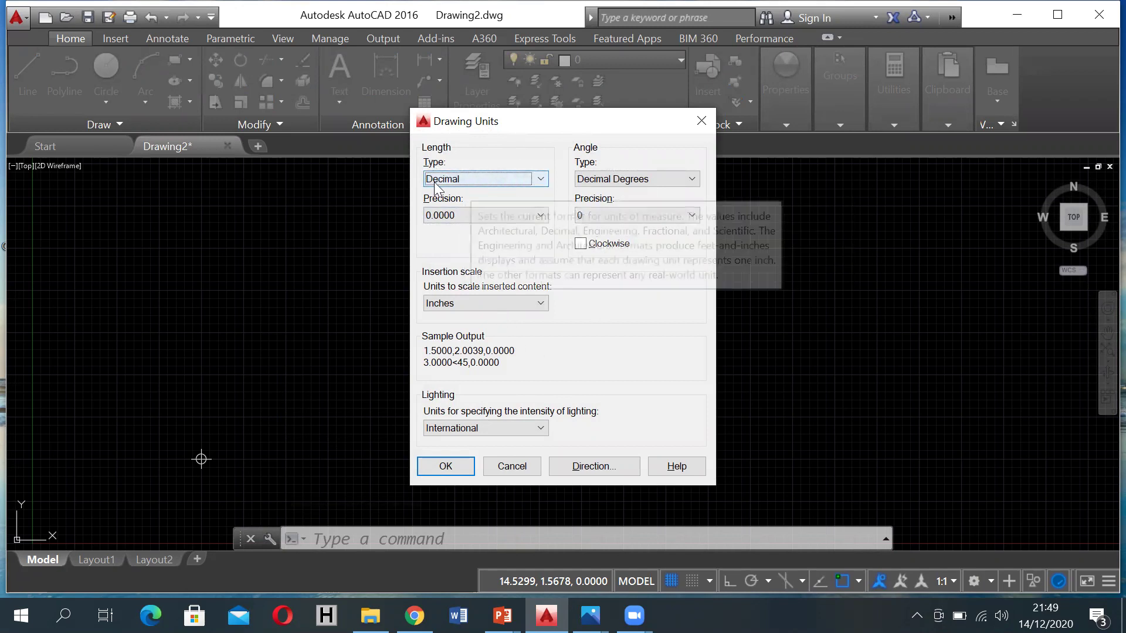
{"action": "left_click", "coordinate": [532, 217]}
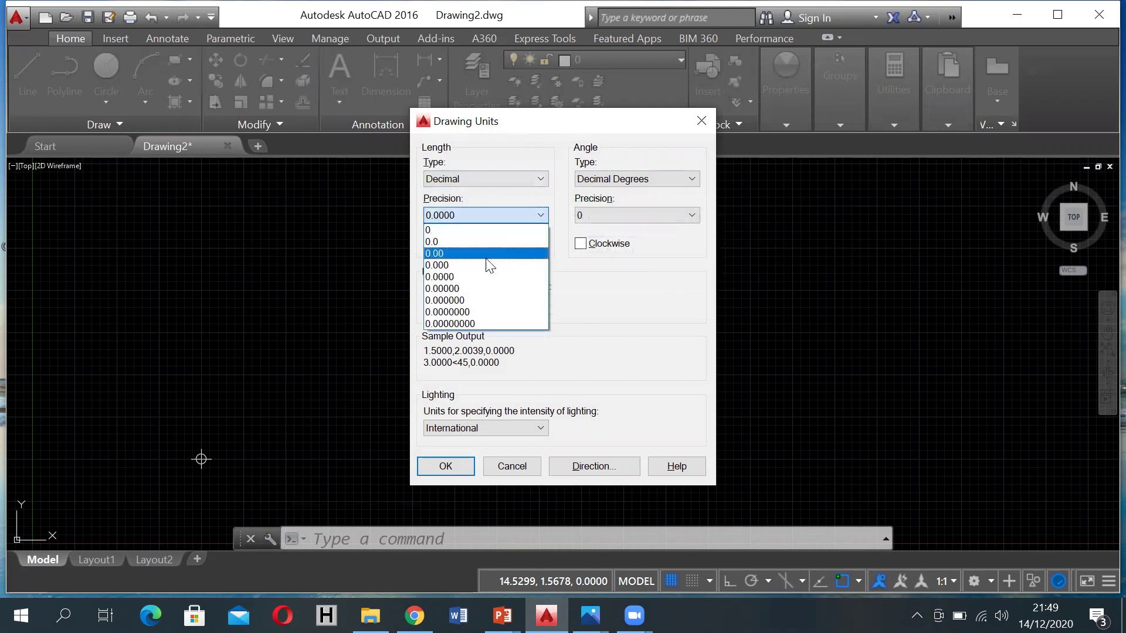
{"action": "left_click", "coordinate": [441, 256]}
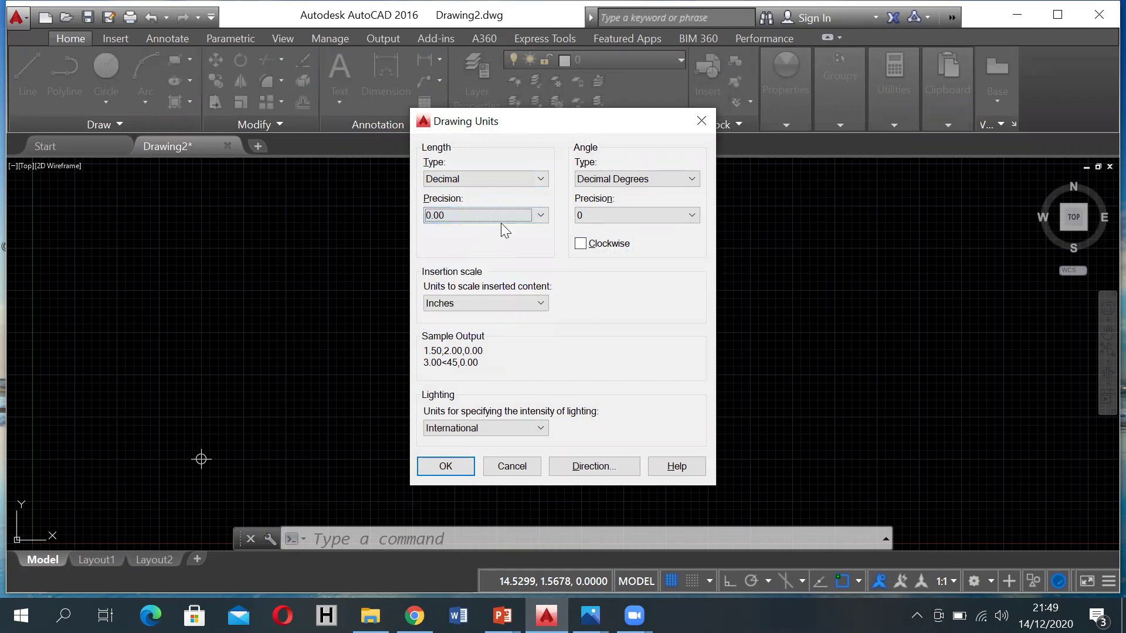
{"action": "left_click", "coordinate": [540, 215]}
{"action": "left_click", "coordinate": [469, 260]}
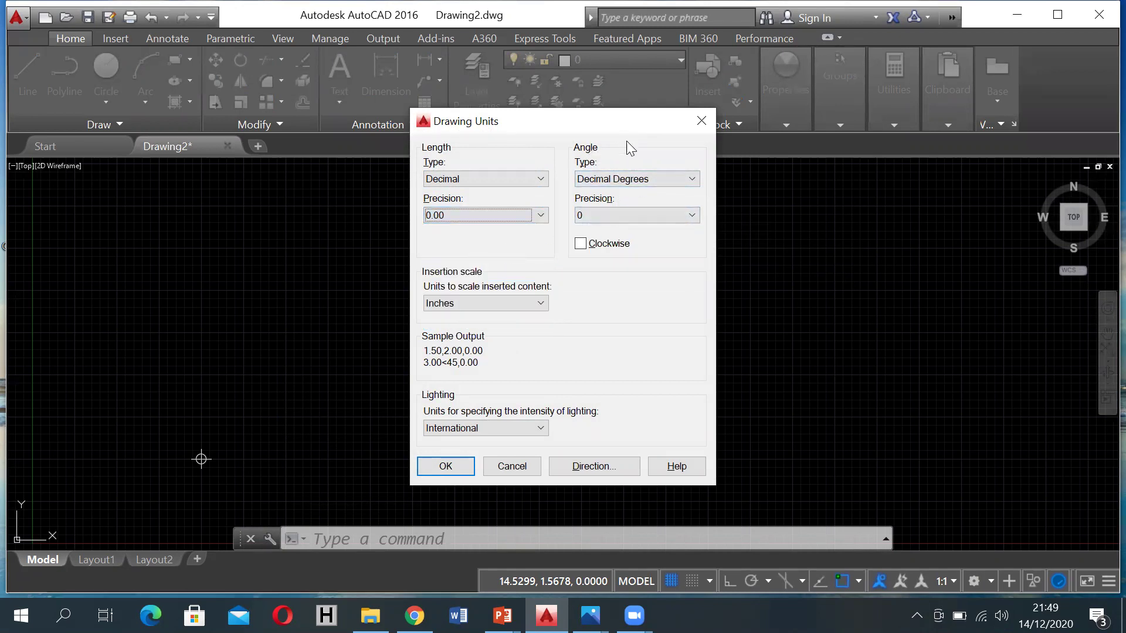
Set the angle type to Deg/Min/Sec with precision 0d00'00" and make positive angles run clockwise.
{"action": "left_click", "coordinate": [655, 181]}
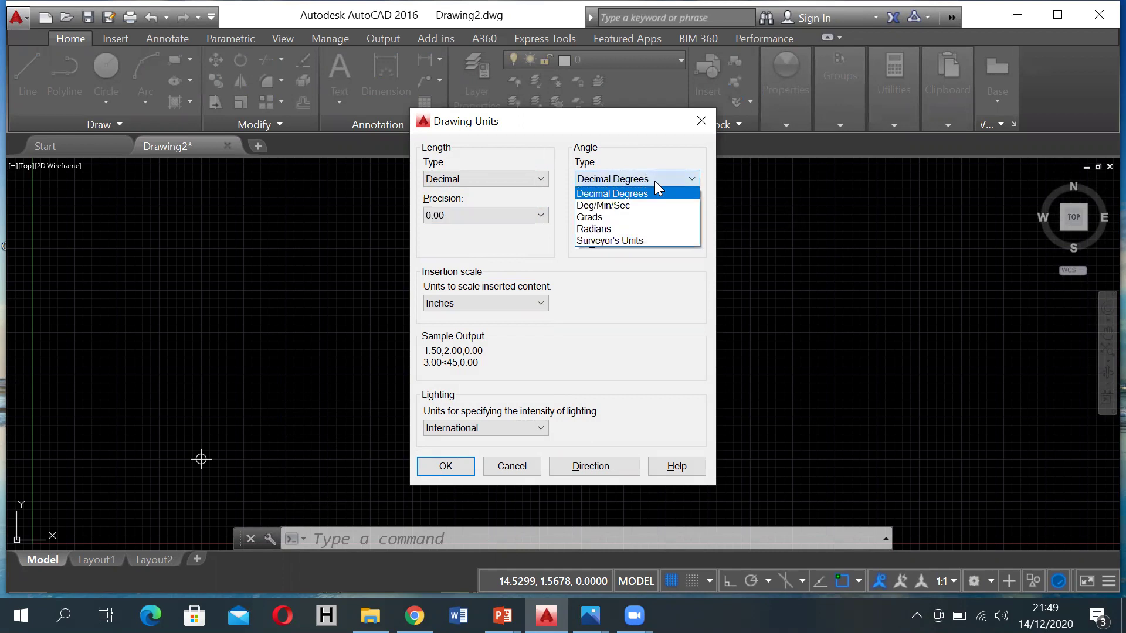
{"action": "left_click", "coordinate": [621, 207]}
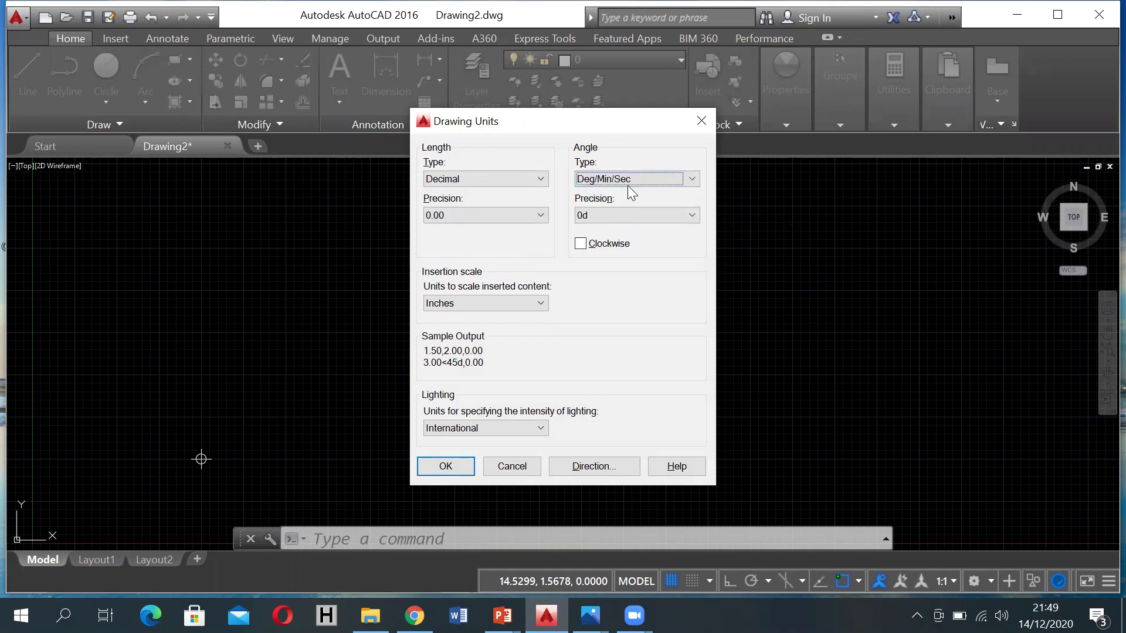
{"action": "left_click", "coordinate": [624, 217]}
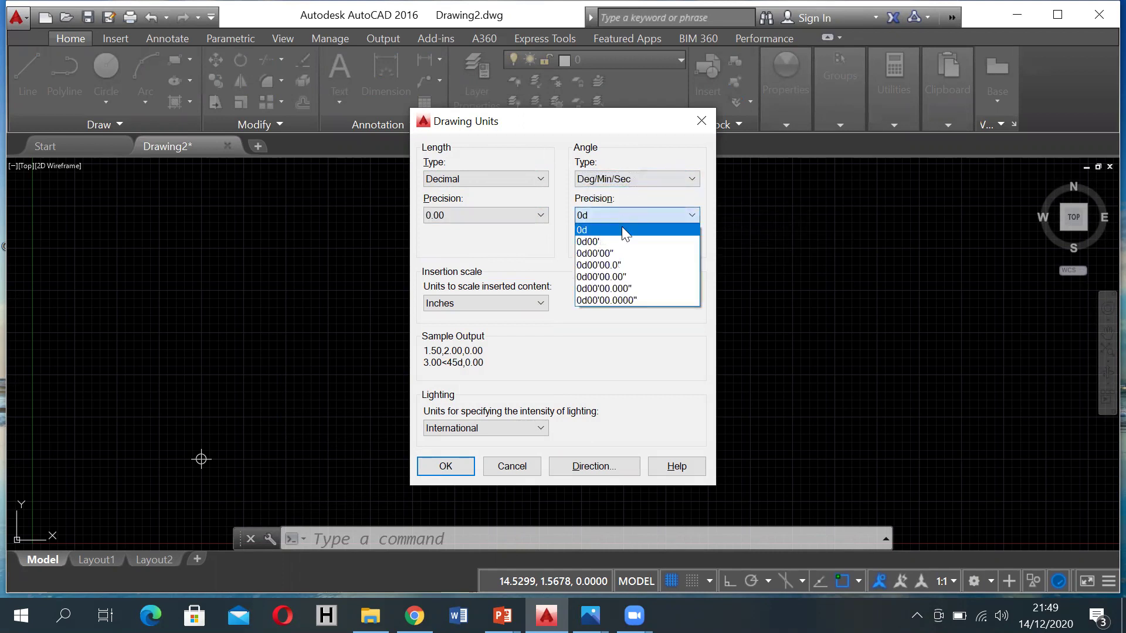
{"action": "left_click", "coordinate": [604, 254]}
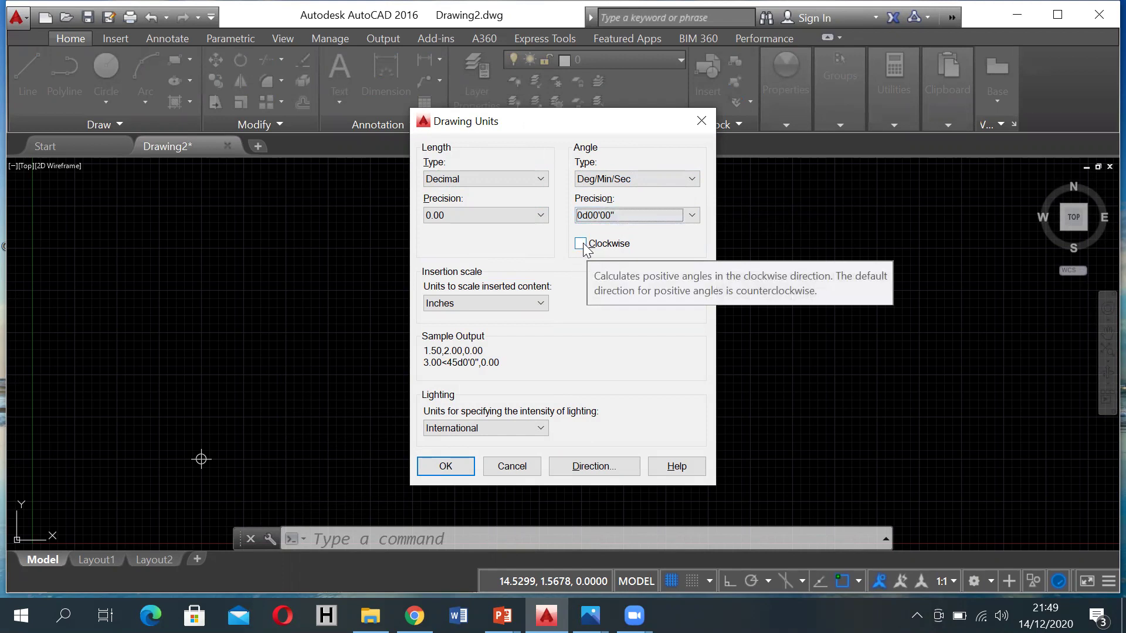
{"action": "left_click", "coordinate": [581, 244]}
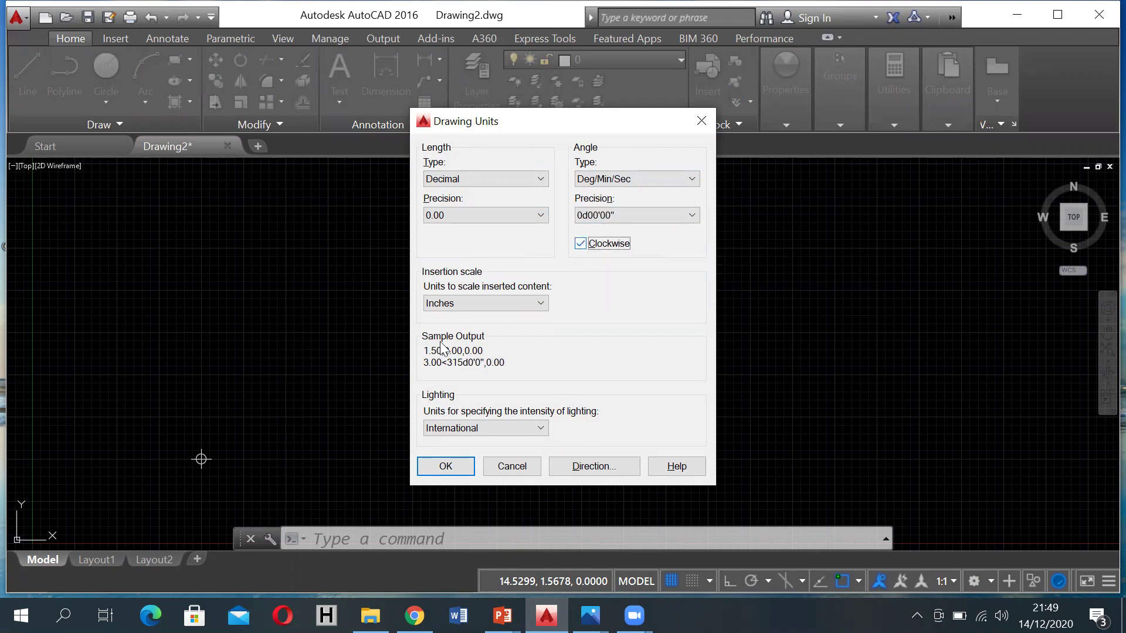
Set the insertion scale to Meters and the base angle to North, and apply the drawing units.
{"action": "left_click", "coordinate": [528, 304]}
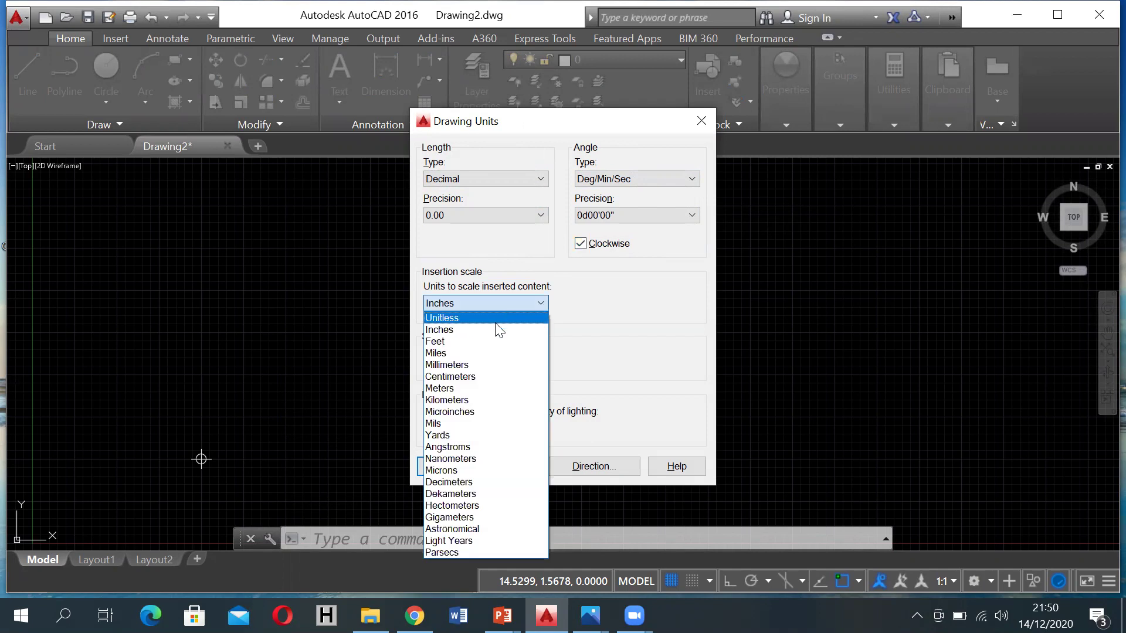
{"action": "left_click", "coordinate": [455, 388]}
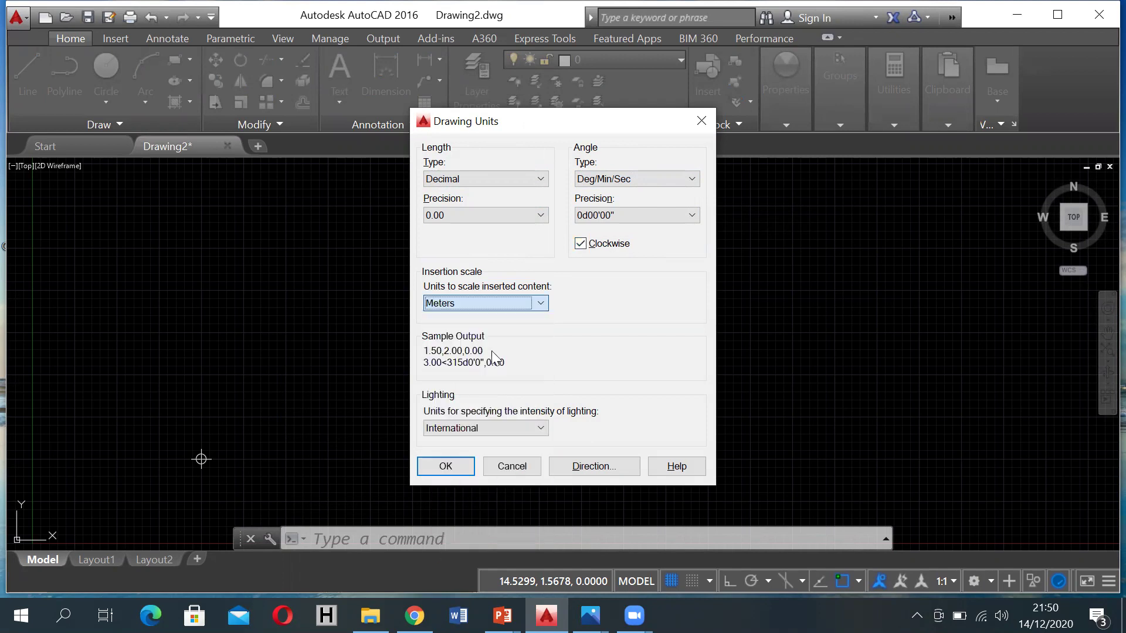
{"action": "left_click", "coordinate": [585, 466]}
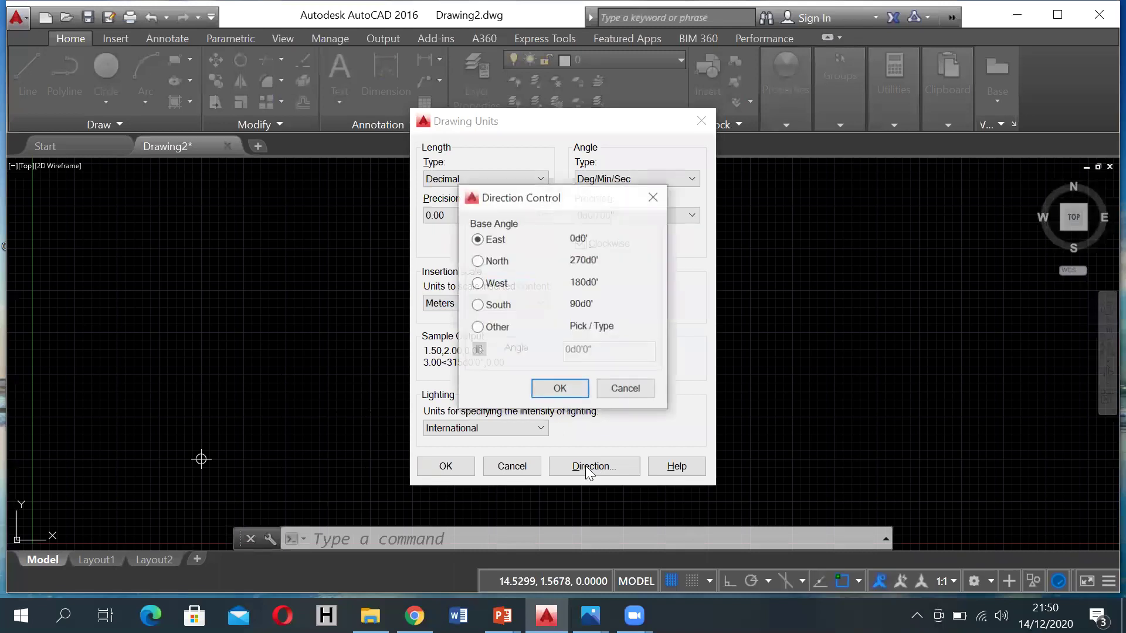
{"action": "left_click", "coordinate": [476, 262]}
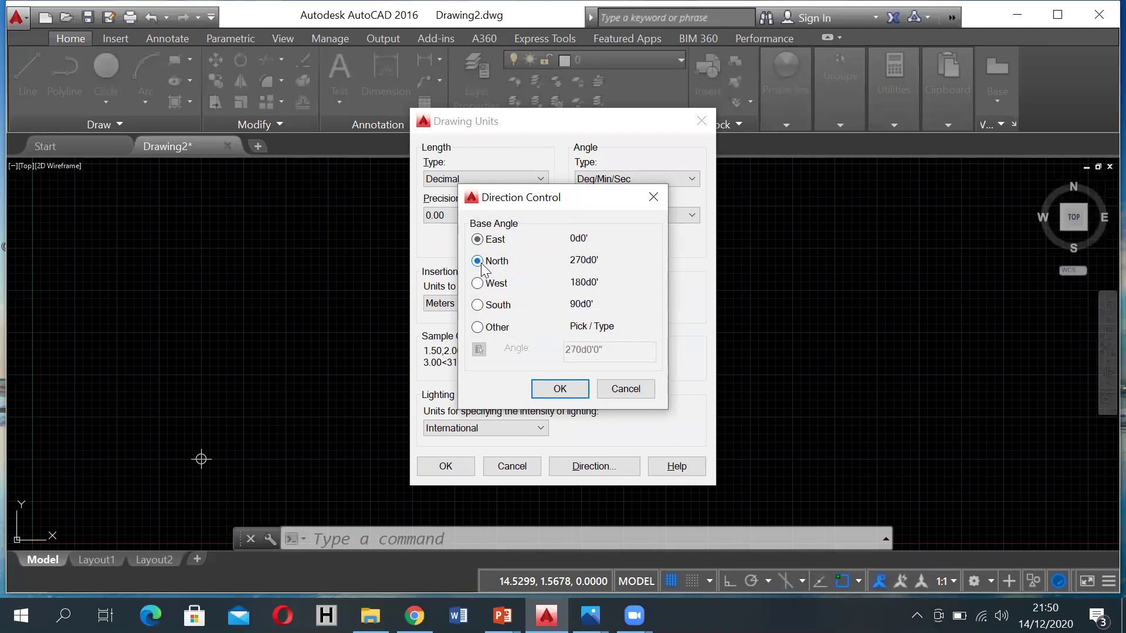
{"action": "left_click", "coordinate": [560, 388]}
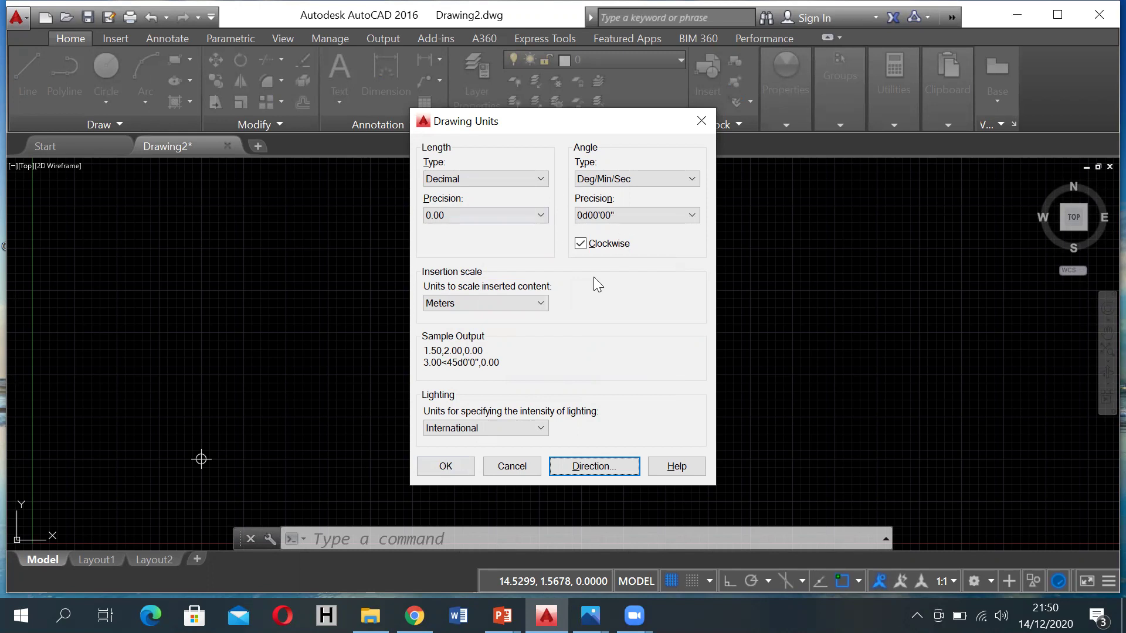
{"action": "left_click", "coordinate": [446, 466]}
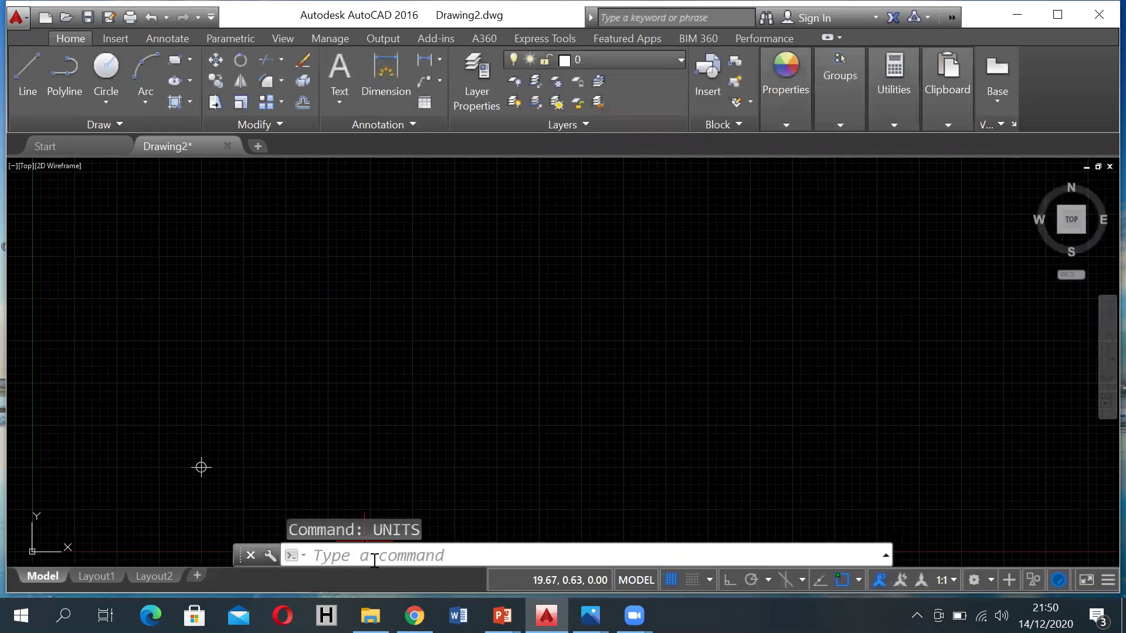
Bring up the UNITS reference sketch photo to read the distance and azimuth from point A to B.
{"action": "left_click", "coordinate": [352, 560]}
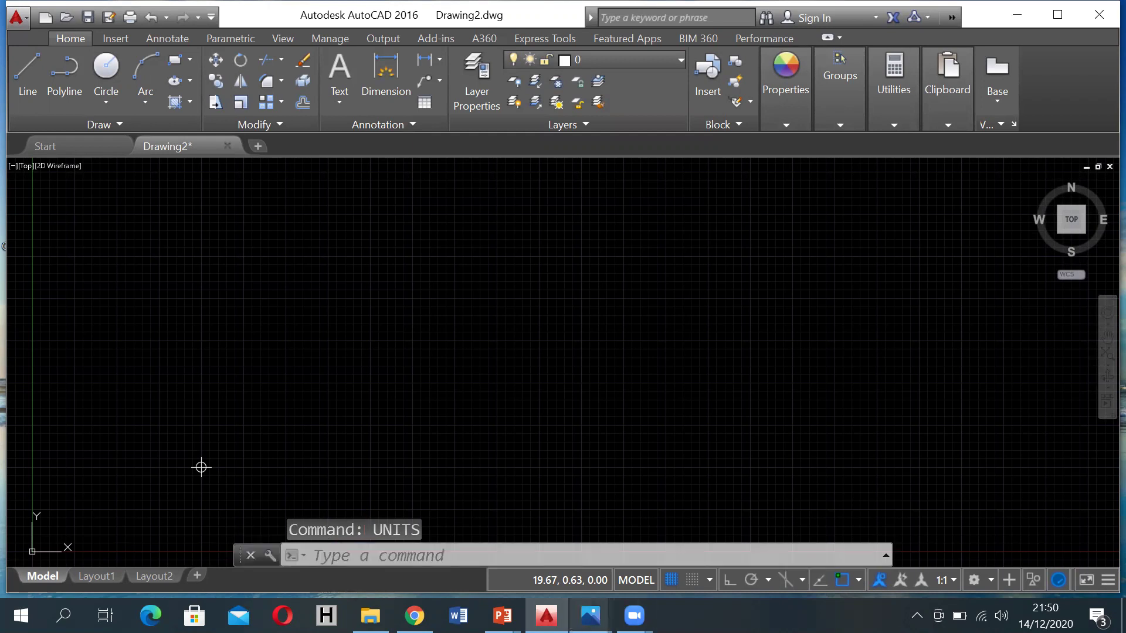
{"action": "mouse_move", "coordinate": [590, 616]}
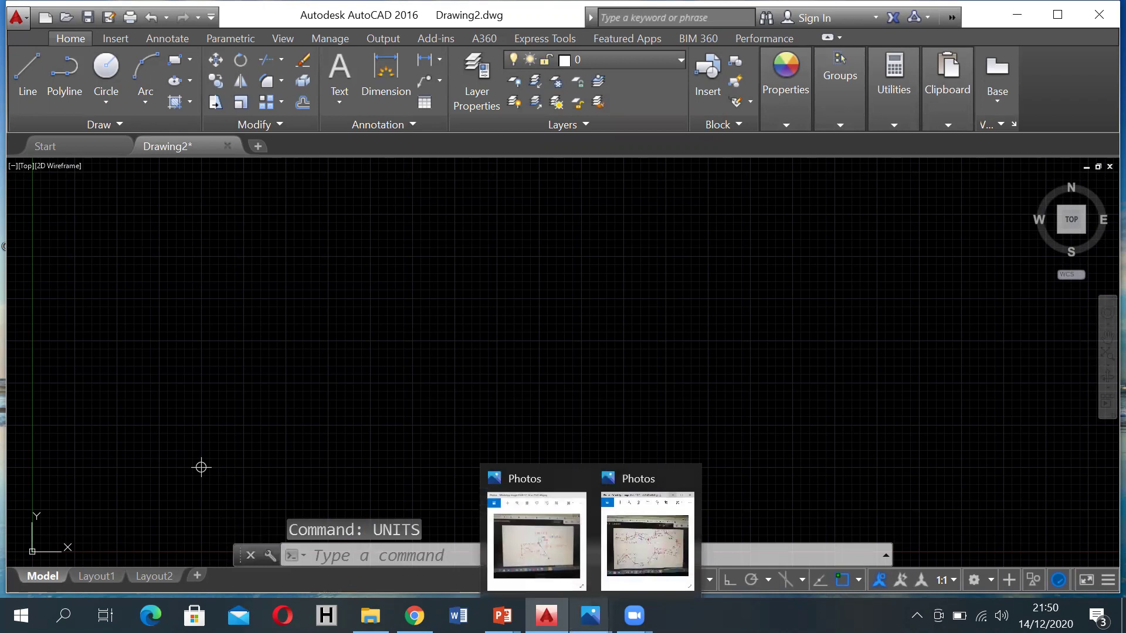
{"action": "left_click", "coordinate": [559, 538]}
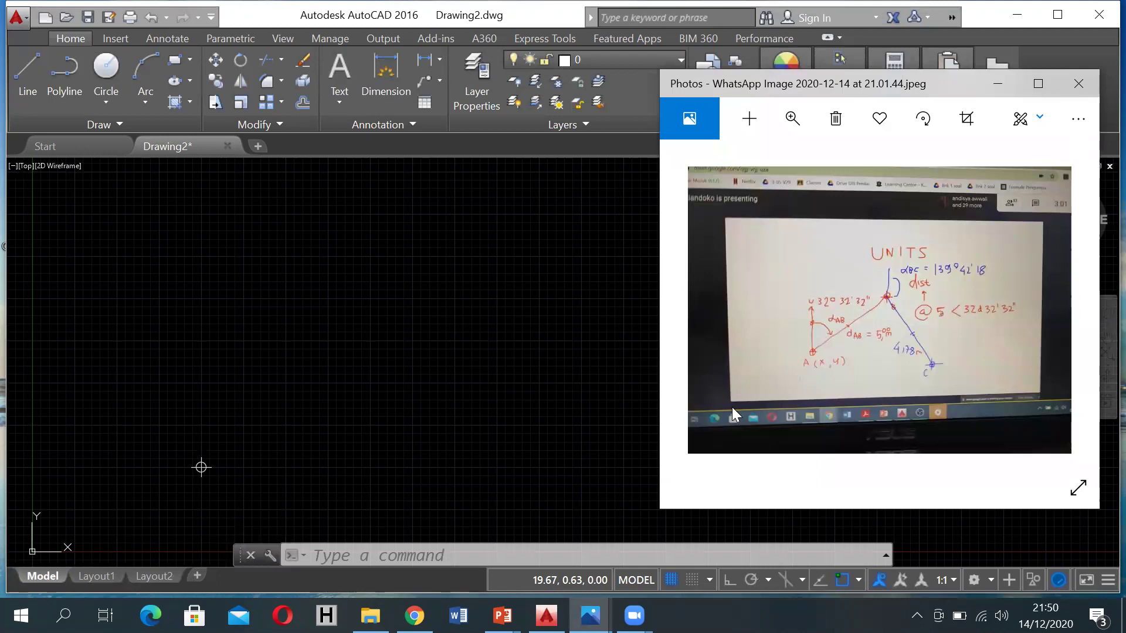
{"action": "left_click", "coordinate": [389, 549]}
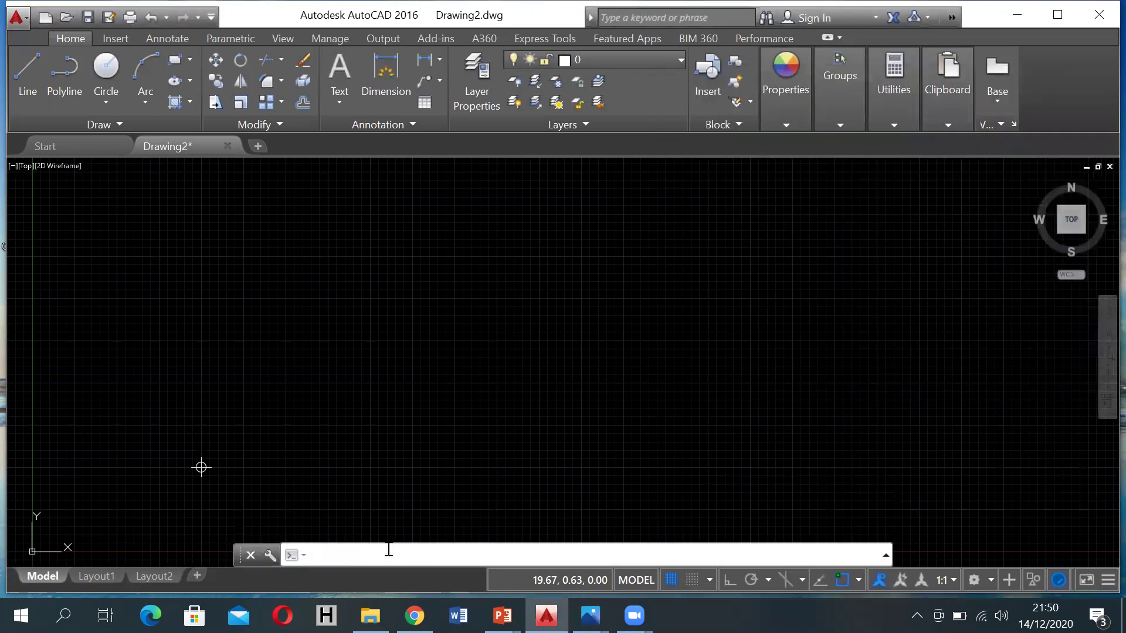
{"action": "type", "text": "pl"}
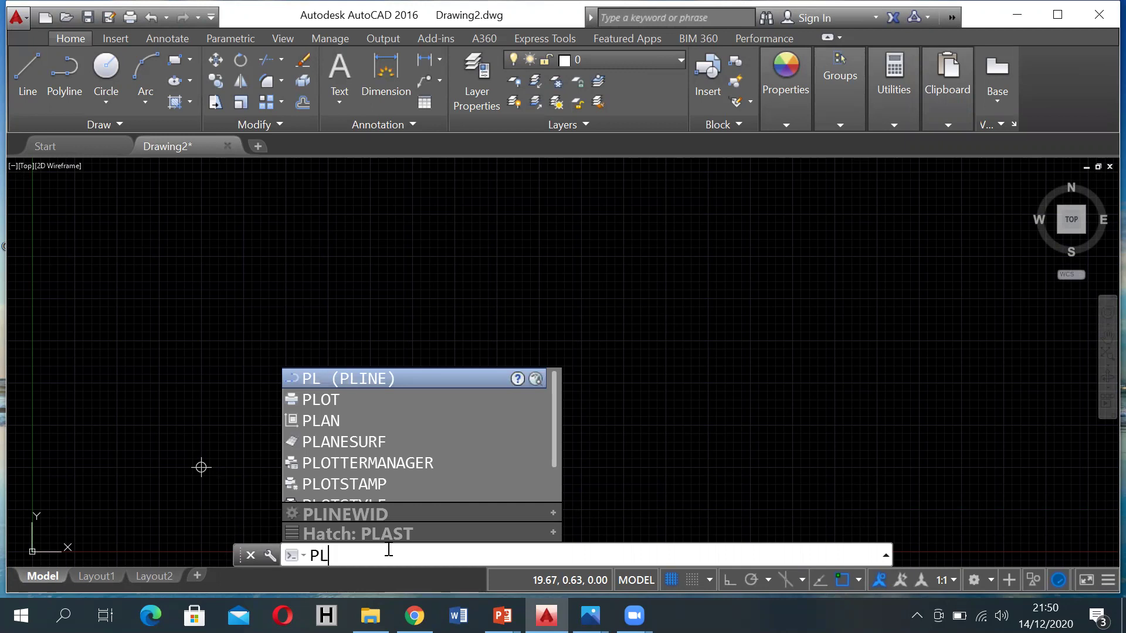
{"action": "key", "text": "Return"}
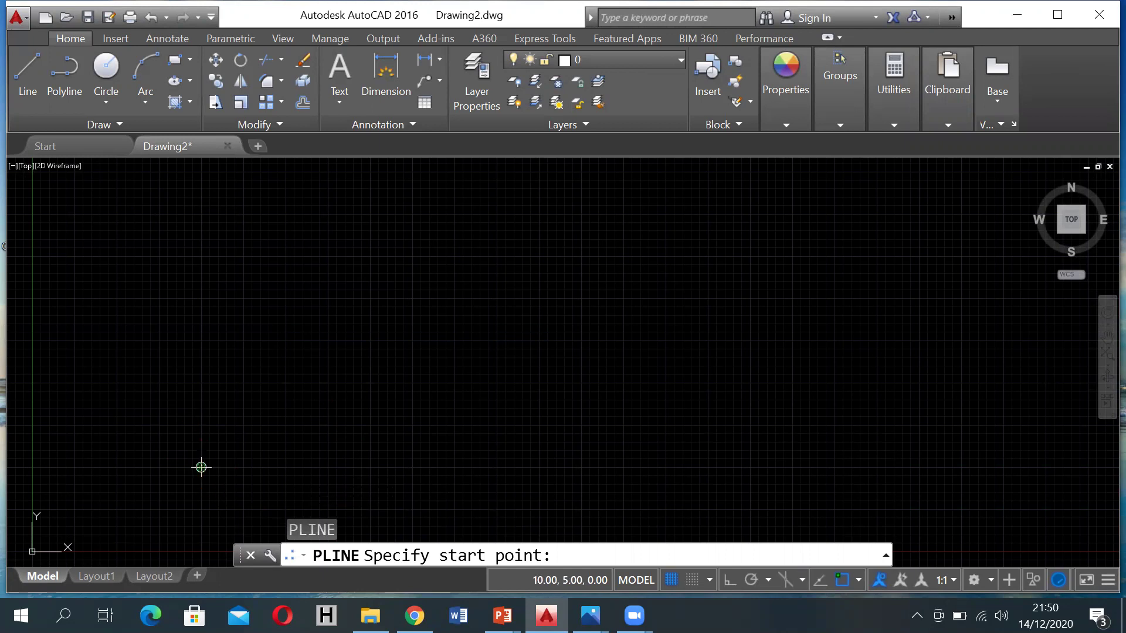
{"action": "left_click", "coordinate": [201, 468]}
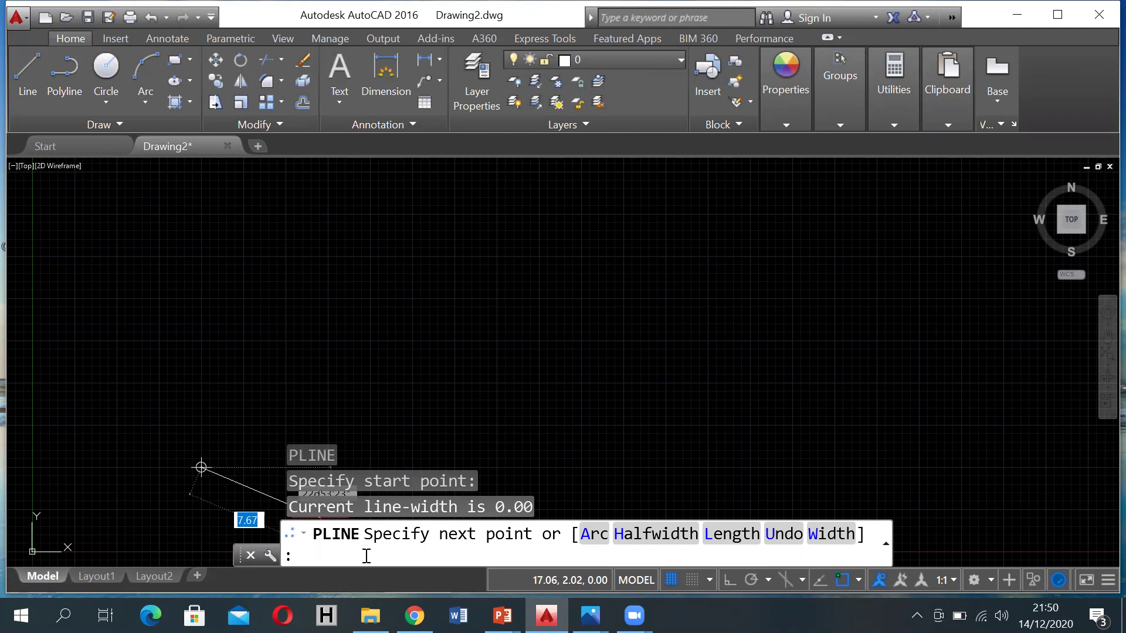
{"action": "key", "text": "Escape"}
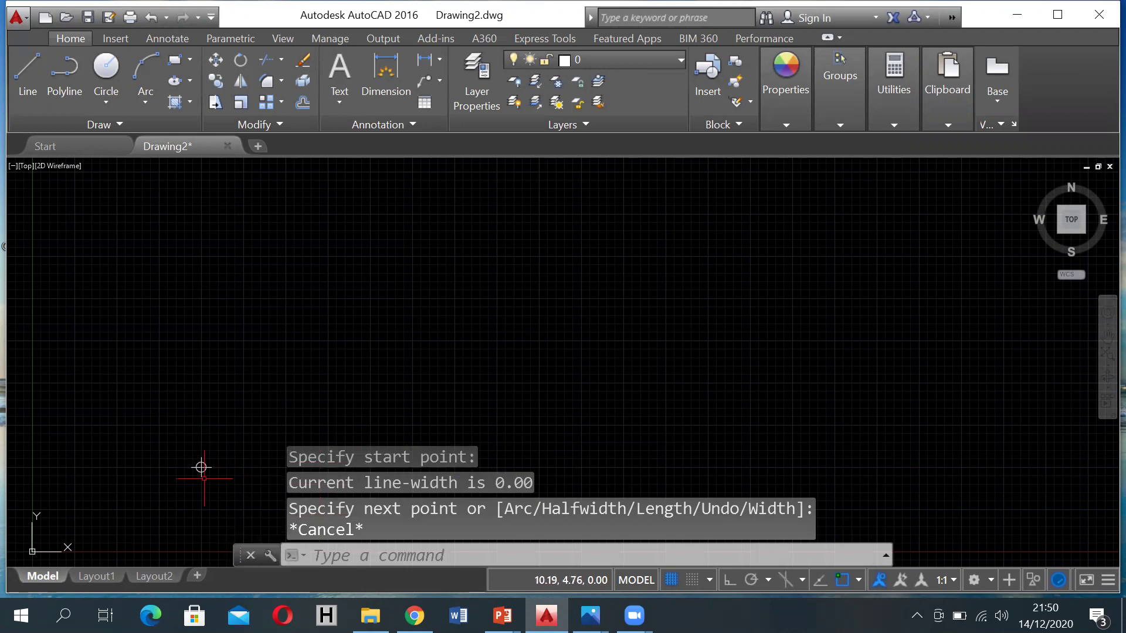
Apply object snap settings with object snap on and only the Endpoint and Node modes enabled.
{"action": "type", "text": "osnap"}
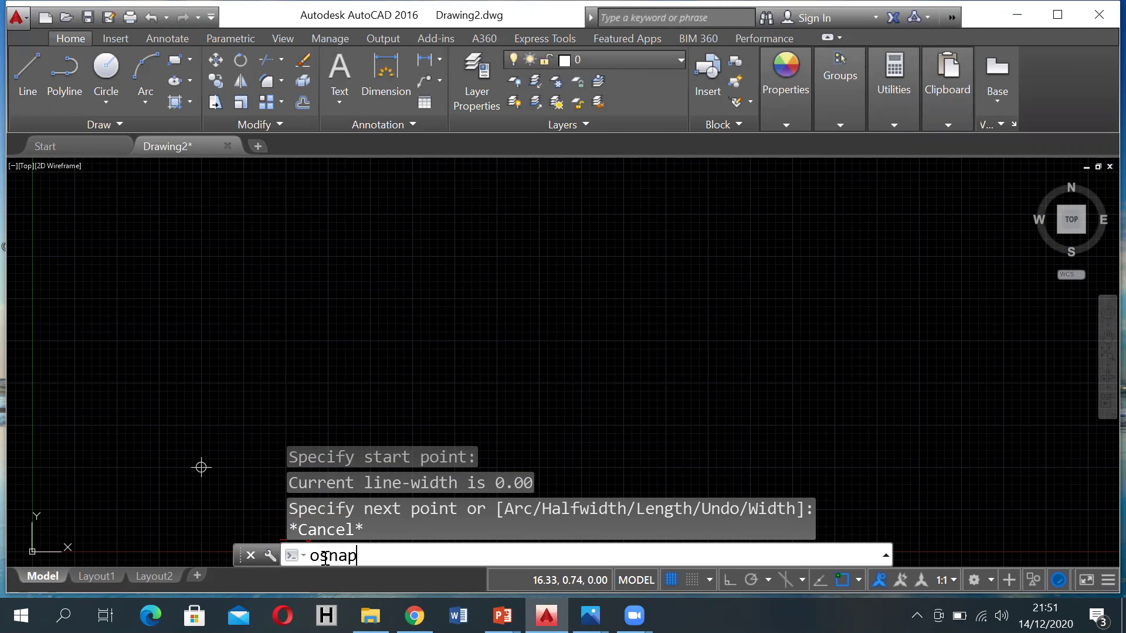
{"action": "key", "text": "Return"}
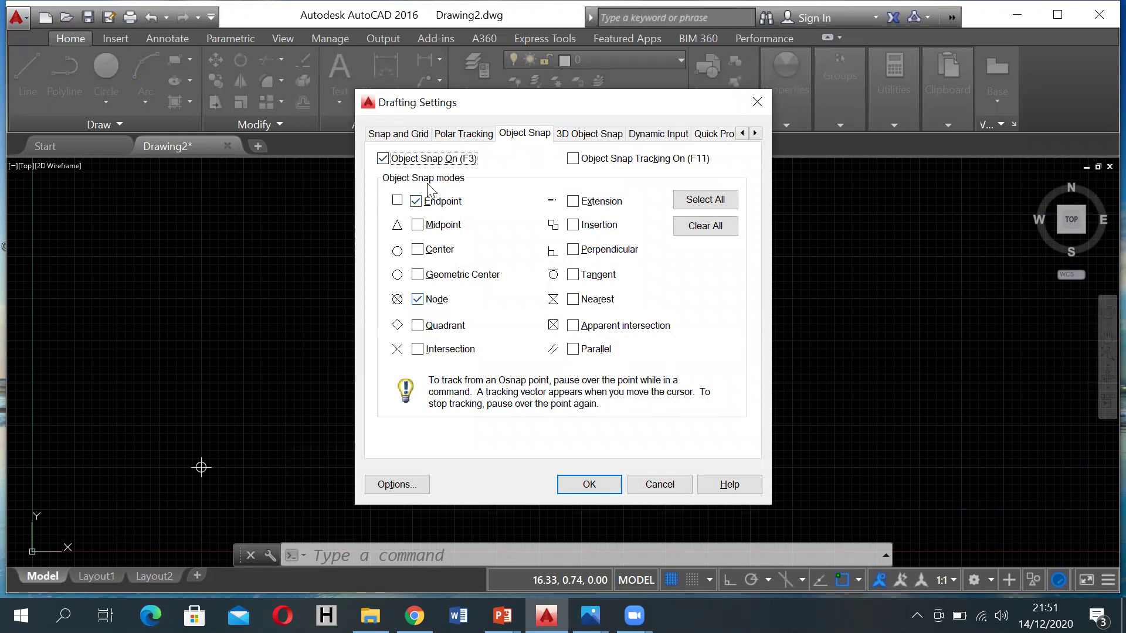
{"action": "left_click", "coordinate": [589, 484]}
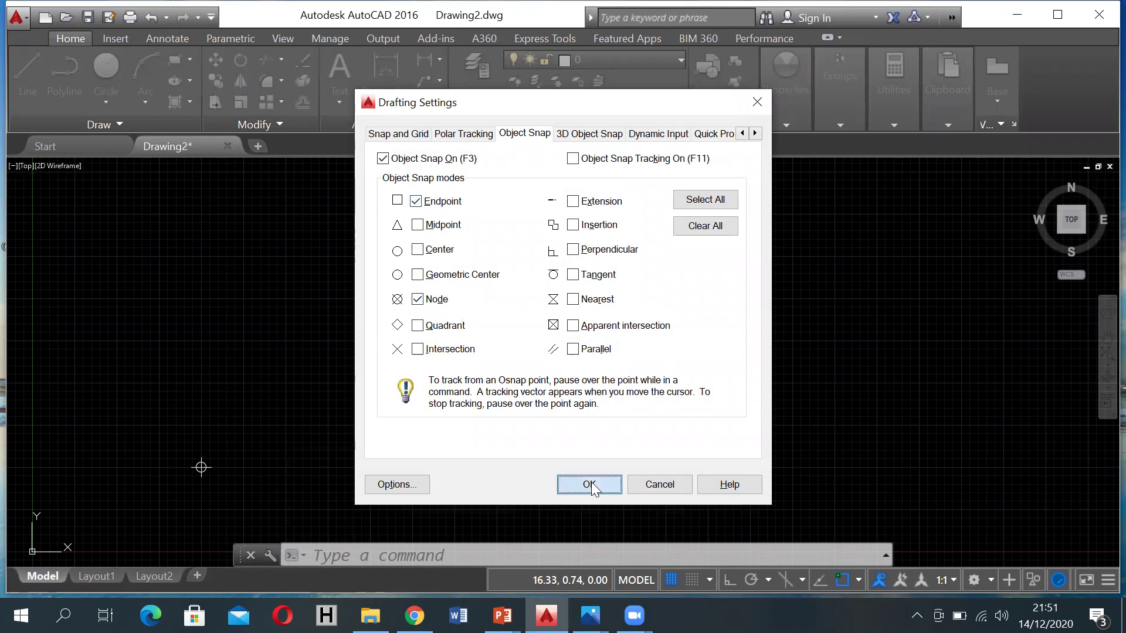
Draw a polyline from existing point A to B using the sketch's distance and azimuth, @5<32d32'32".
{"action": "type", "text": "pline"}
{"action": "key", "text": "Return"}
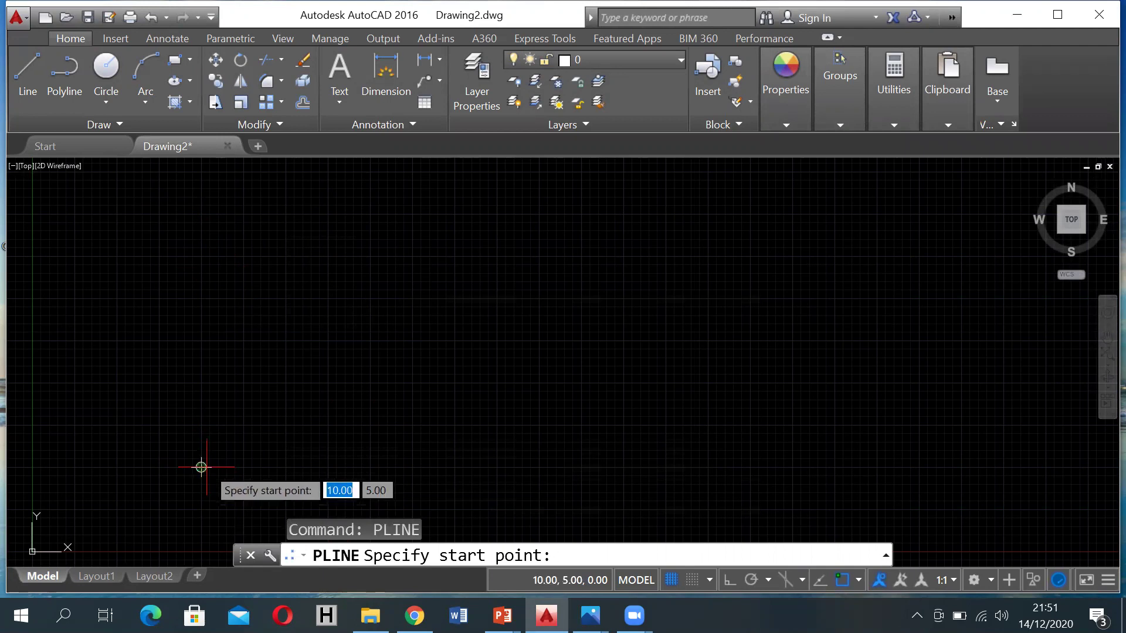
{"action": "left_click", "coordinate": [201, 467]}
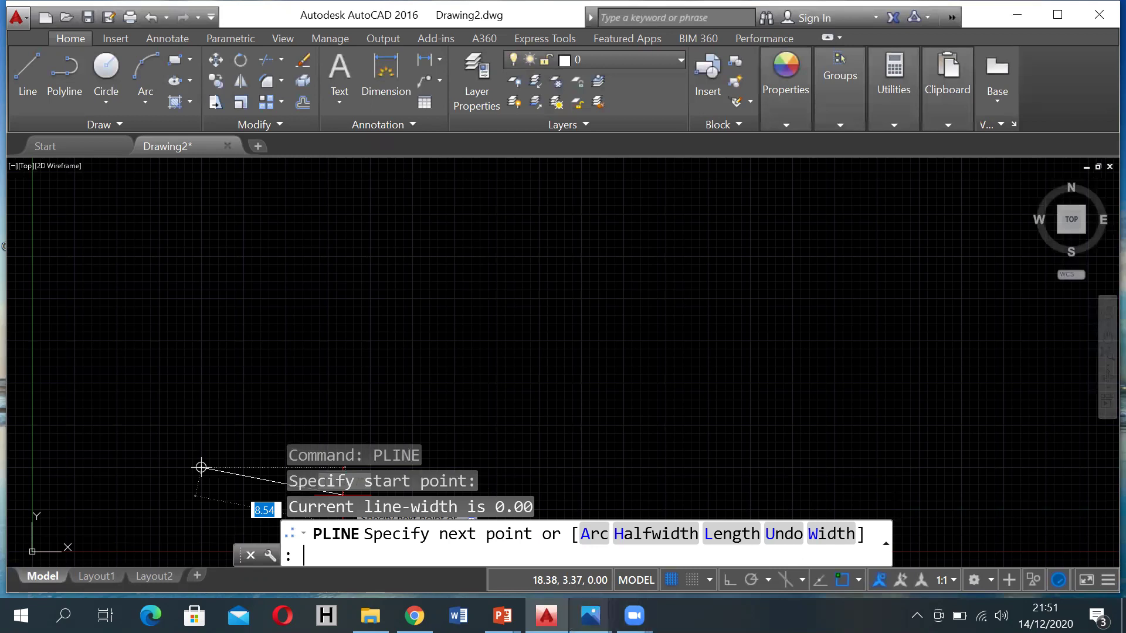
{"action": "mouse_move", "coordinate": [590, 615]}
{"action": "left_click", "coordinate": [569, 522]}
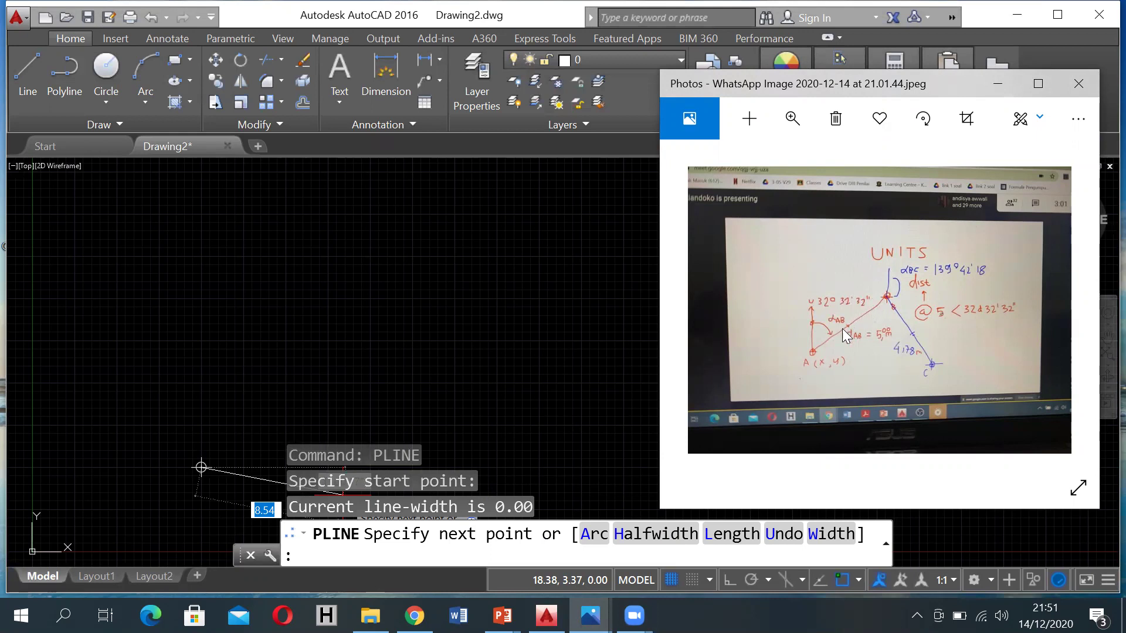
{"action": "left_click", "coordinate": [418, 551]}
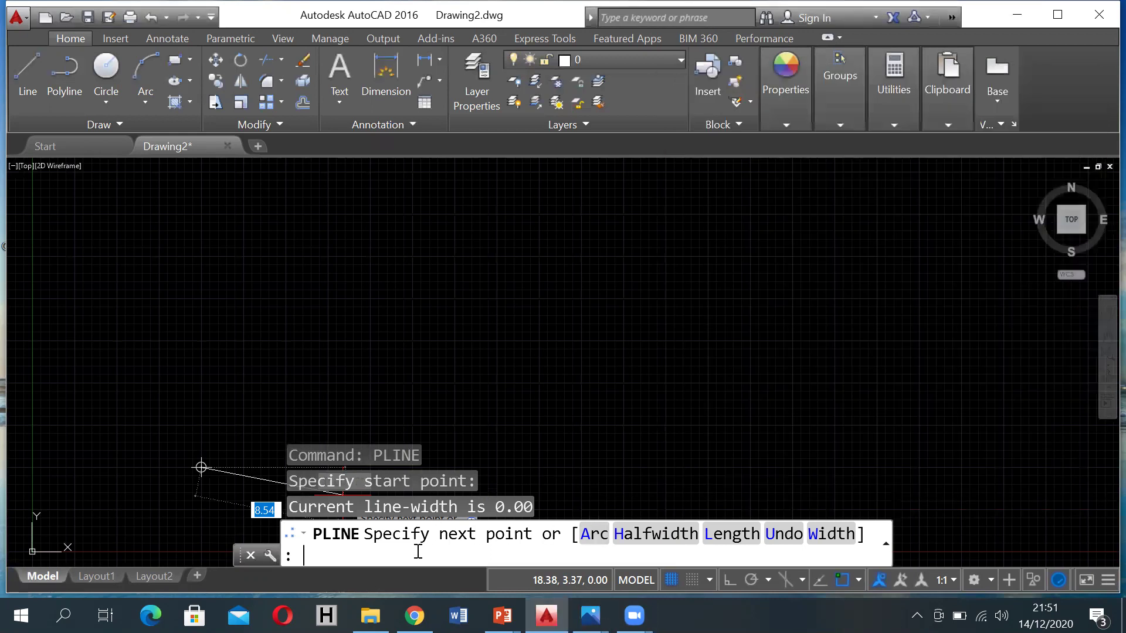
{"action": "type", "text": "@"}
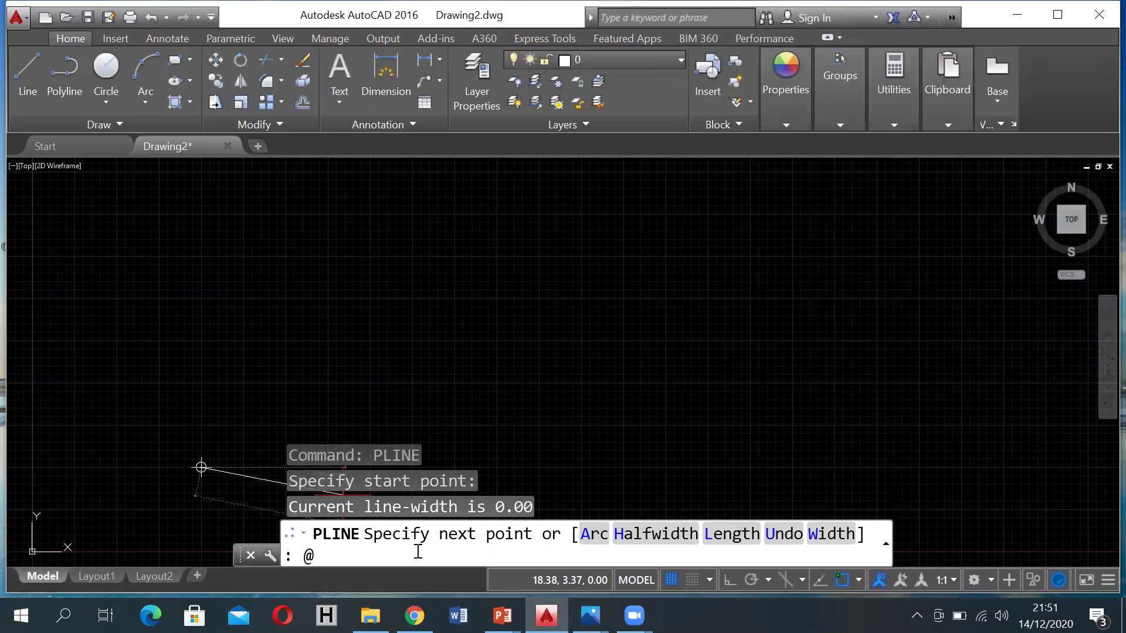
{"action": "type", "text": "5"}
{"action": "type", "text": "32d32'32"}
{"action": "key", "text": "Return"}
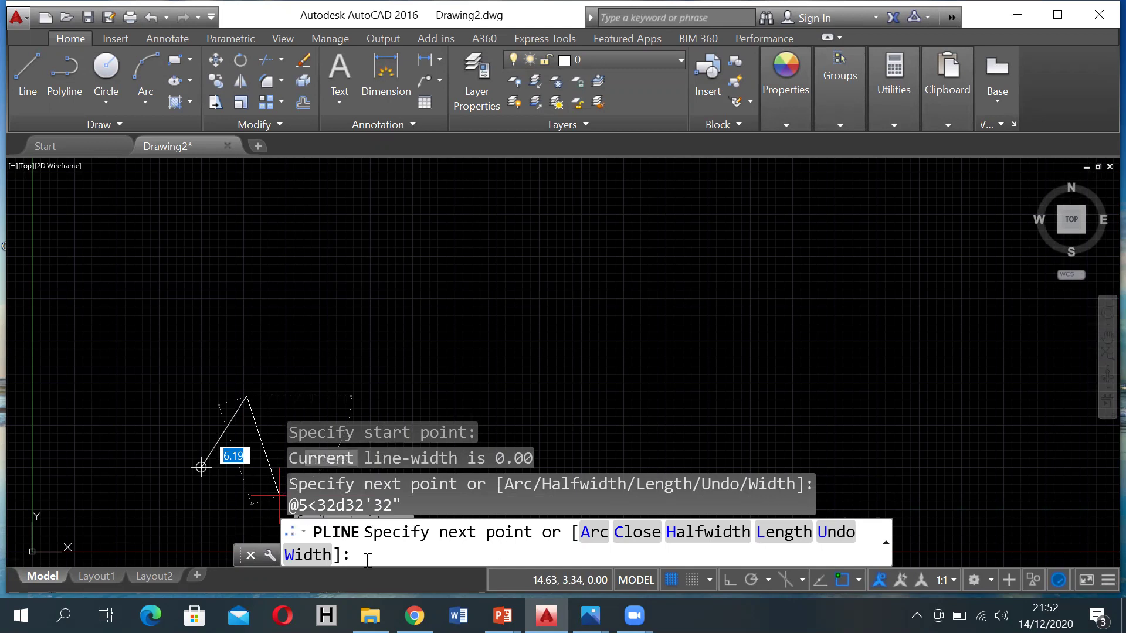
{"action": "key", "text": "Escape"}
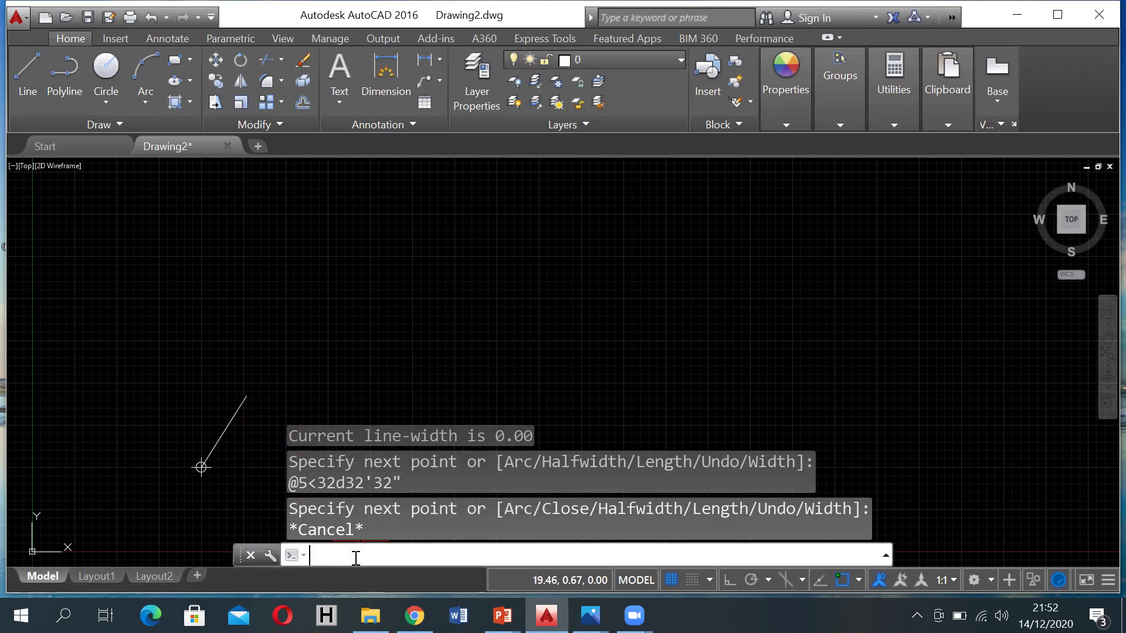
Place a point marker at the free end of the polyline as point B.
{"action": "type", "text": "point"}
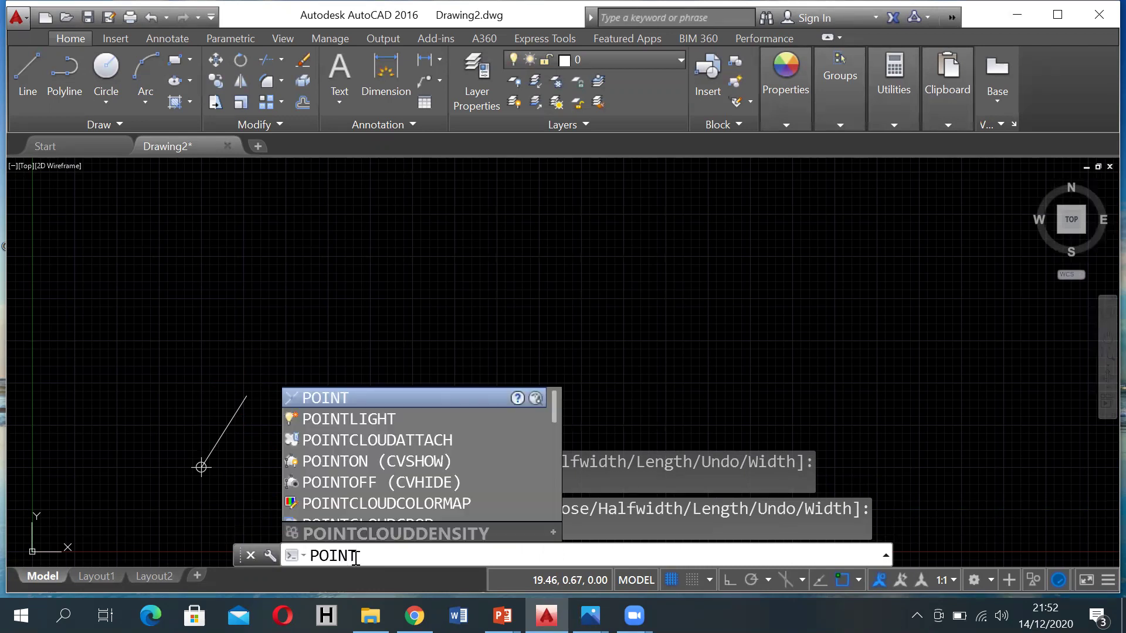
{"action": "key", "text": "Return"}
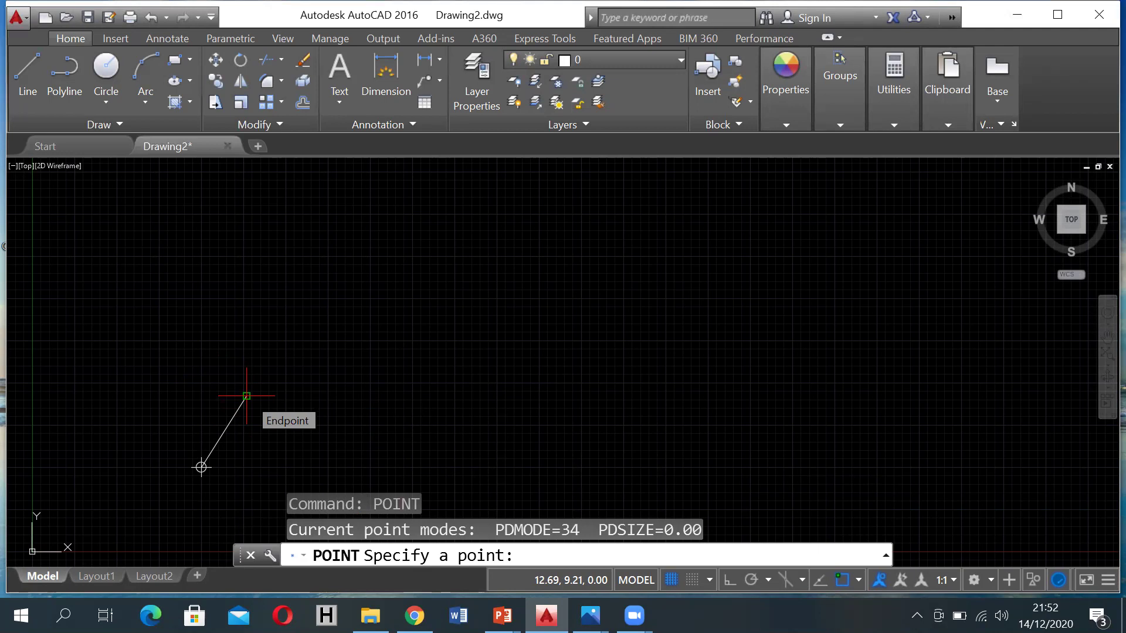
{"action": "left_click", "coordinate": [246, 396]}
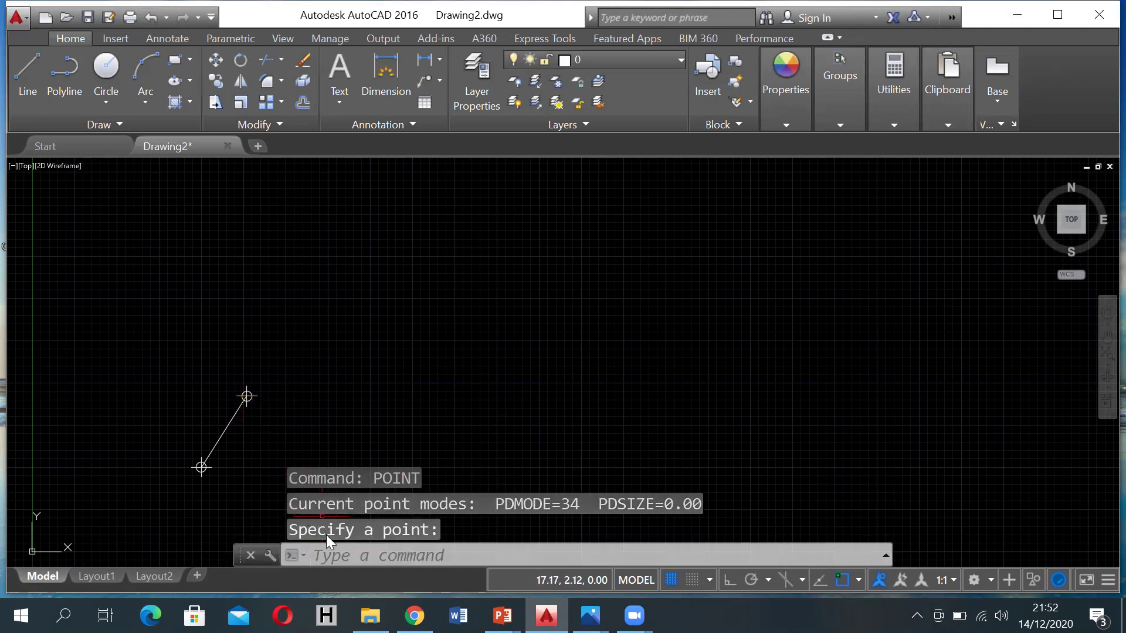
Consult the UNITS reference sketch and draw a polyline from point B to C with @4.78<139d42'18".
{"action": "mouse_move", "coordinate": [592, 611]}
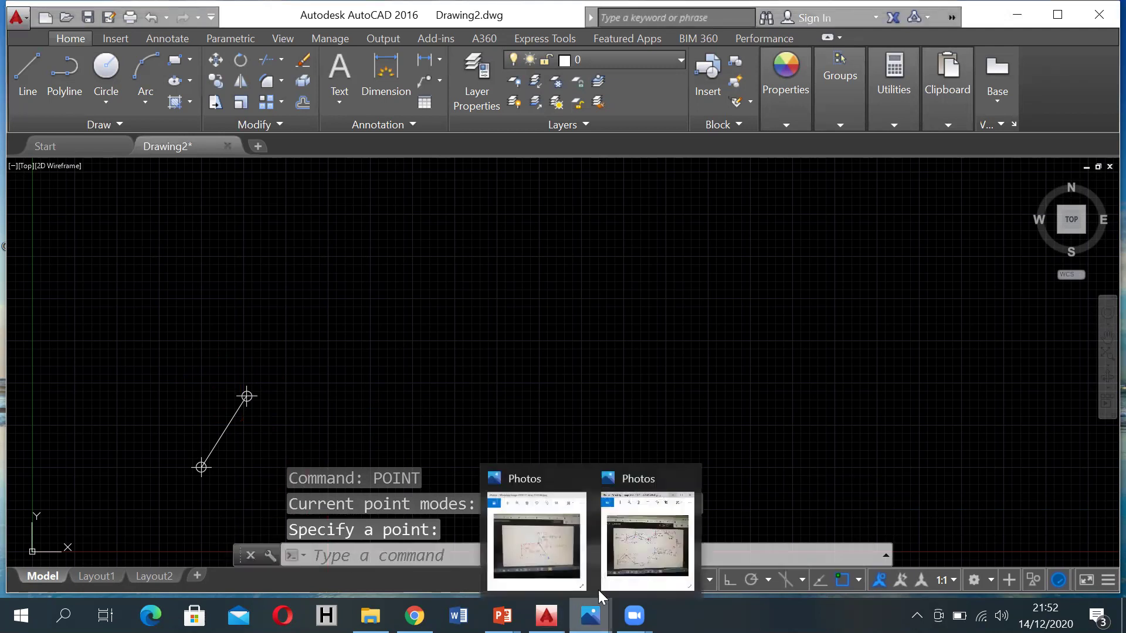
{"action": "left_click", "coordinate": [579, 549]}
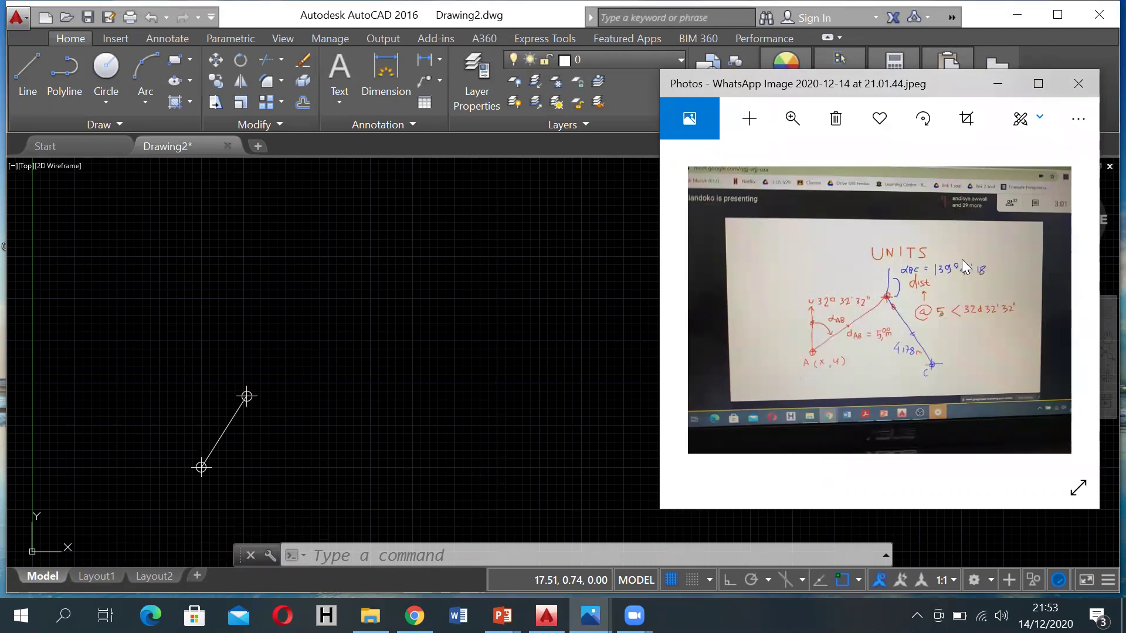
{"action": "left_click", "coordinate": [406, 553]}
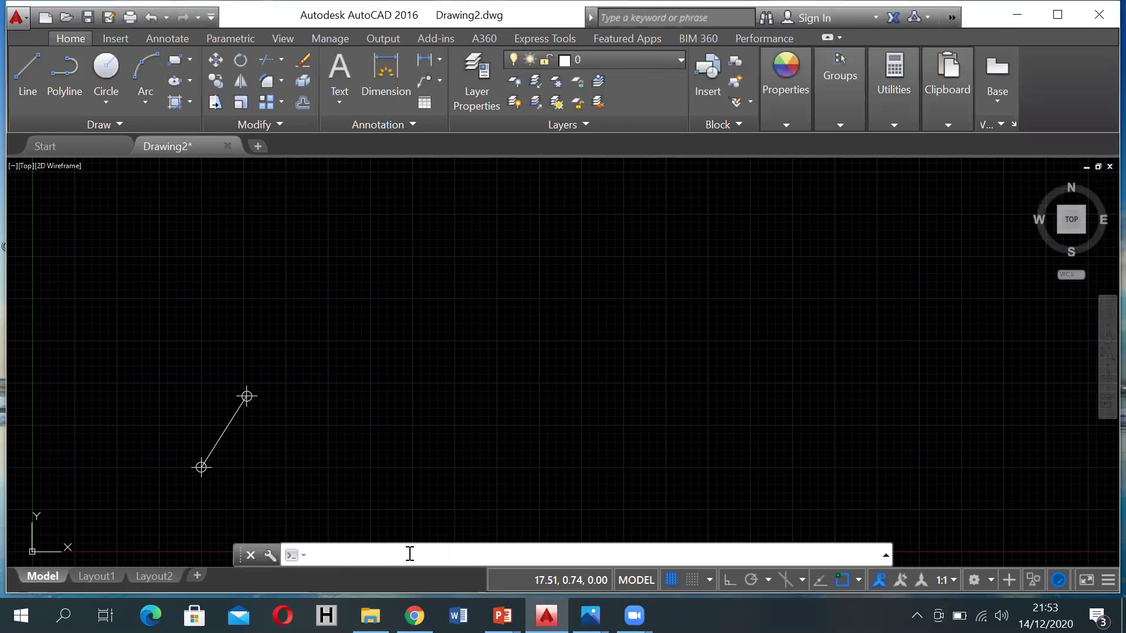
{"action": "type", "text": "PL"}
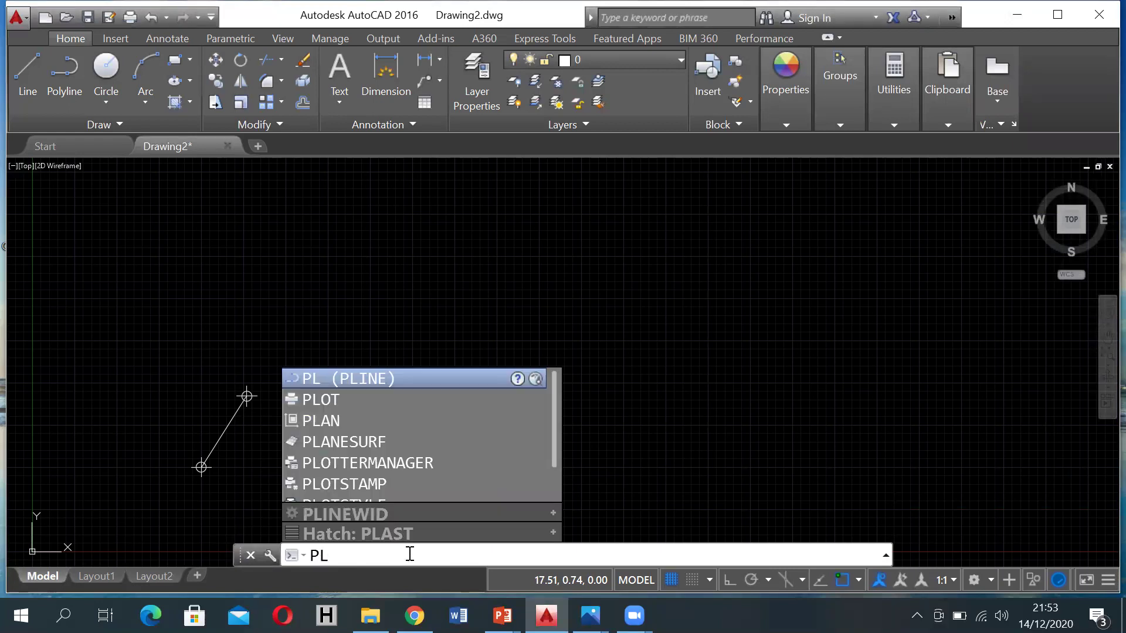
{"action": "key", "text": "Return"}
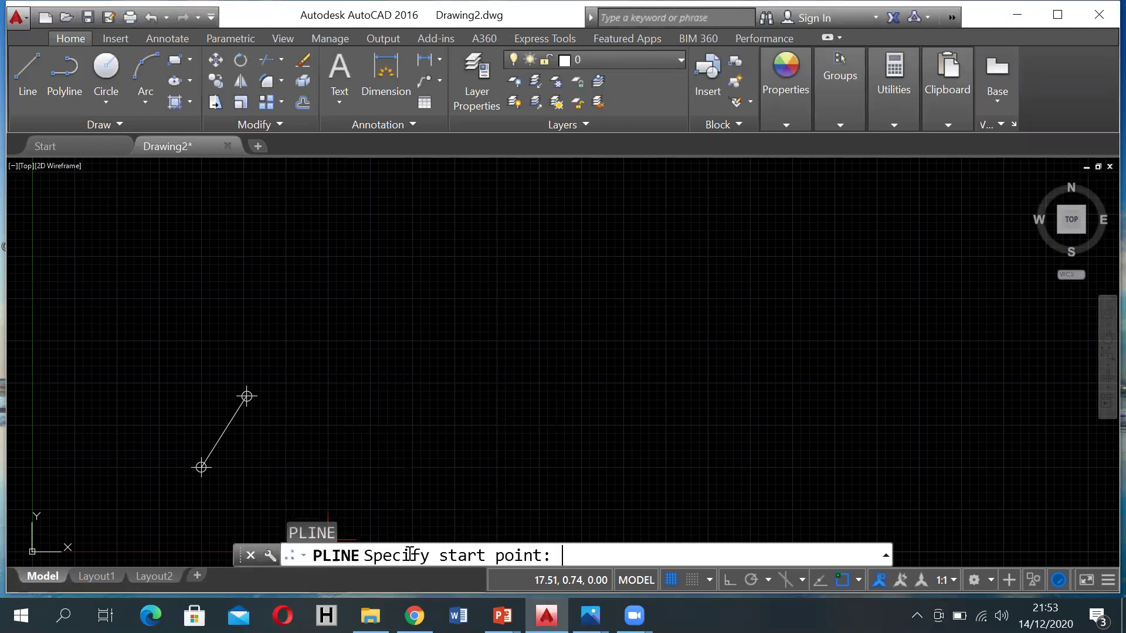
{"action": "left_click", "coordinate": [247, 396]}
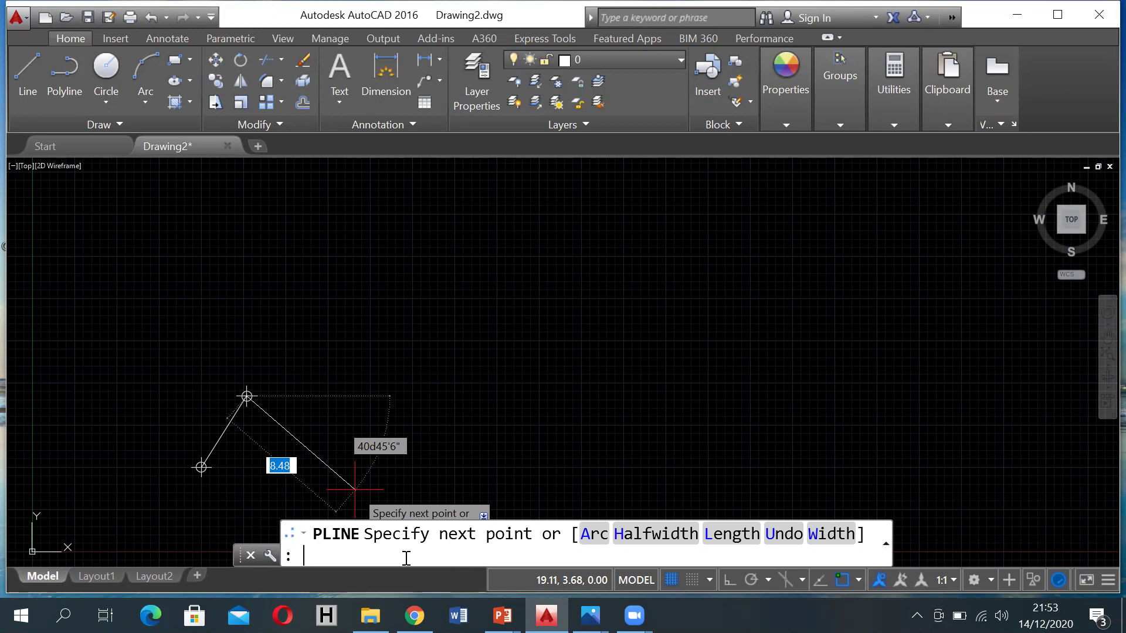
{"action": "type", "text": "@"}
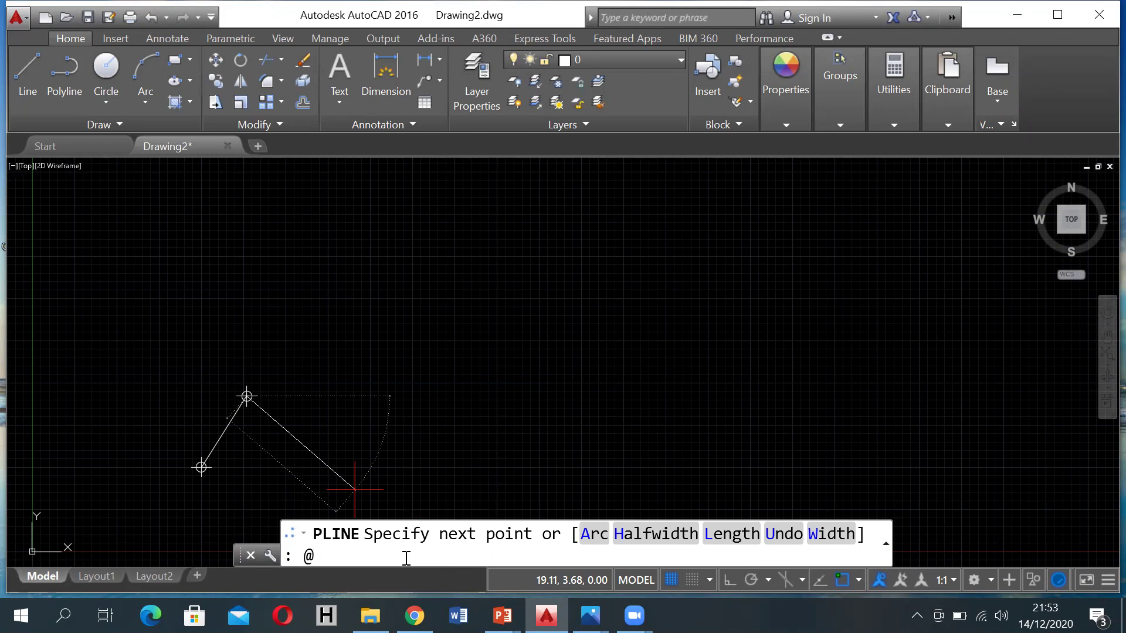
{"action": "type", "text": "4.78<139d42'18\""}
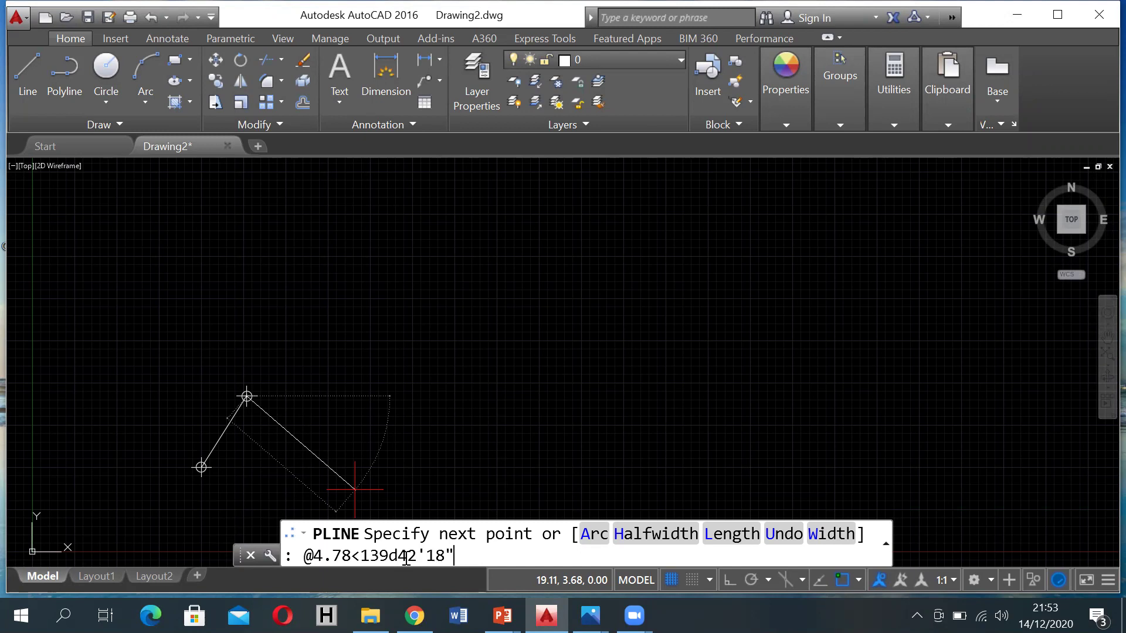
{"action": "key", "text": "Return"}
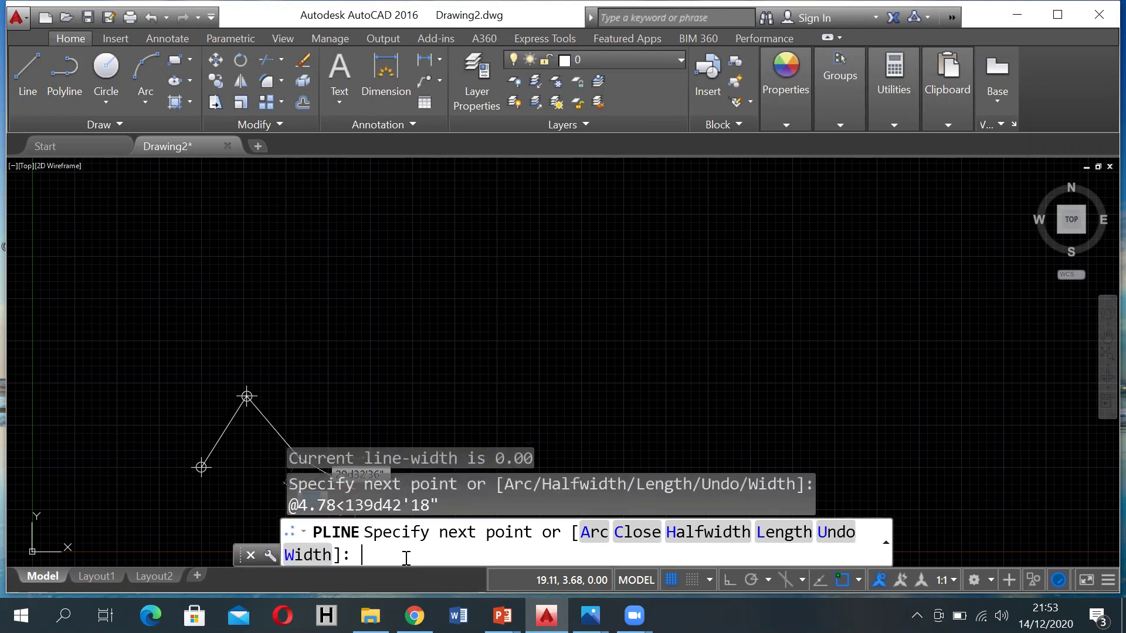
{"action": "key", "text": "Escape"}
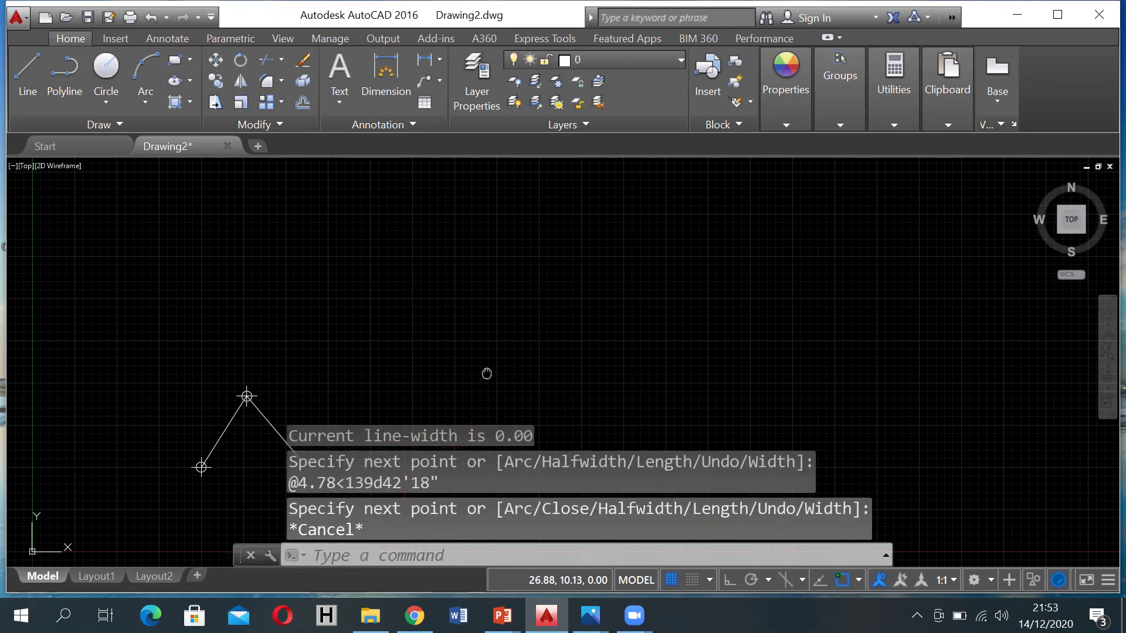
Place a point marker at the free end of the second polyline as point C.
{"action": "middle_click_drag", "start_coordinate": [487, 377], "coordinate": [505, 266]}
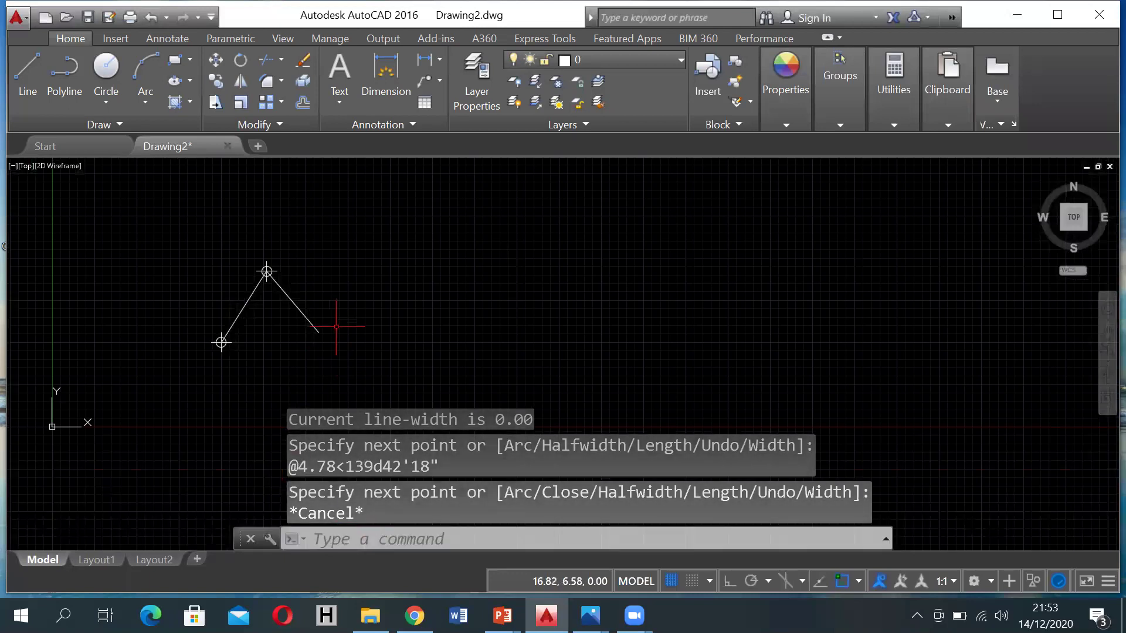
{"action": "left_click", "coordinate": [341, 538]}
{"action": "type", "text": "point"}
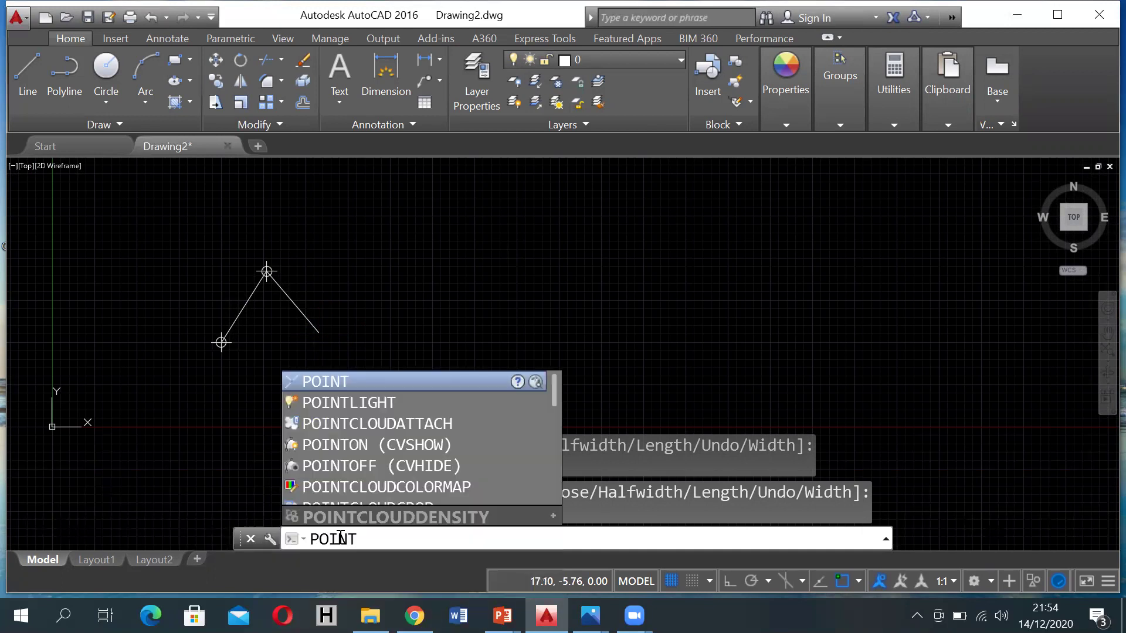
{"action": "key", "text": "Return"}
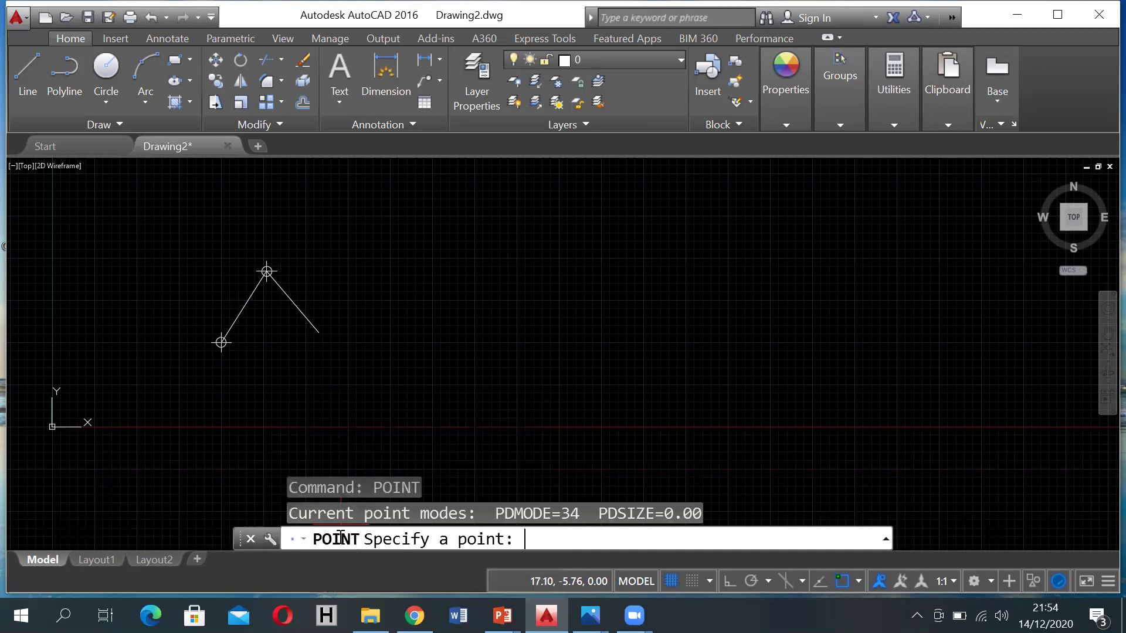
{"action": "left_click", "coordinate": [319, 332]}
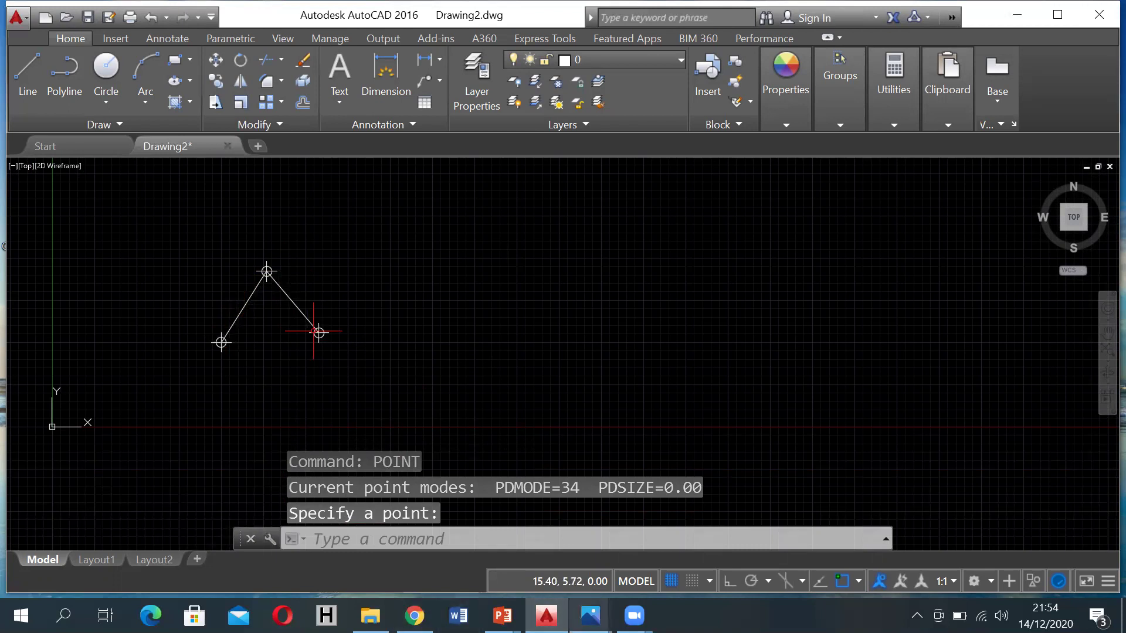
Examine the second reference sketch for the traverse legs beyond point C, and return to the drawing.
{"action": "mouse_move", "coordinate": [590, 616]}
{"action": "left_click", "coordinate": [648, 542]}
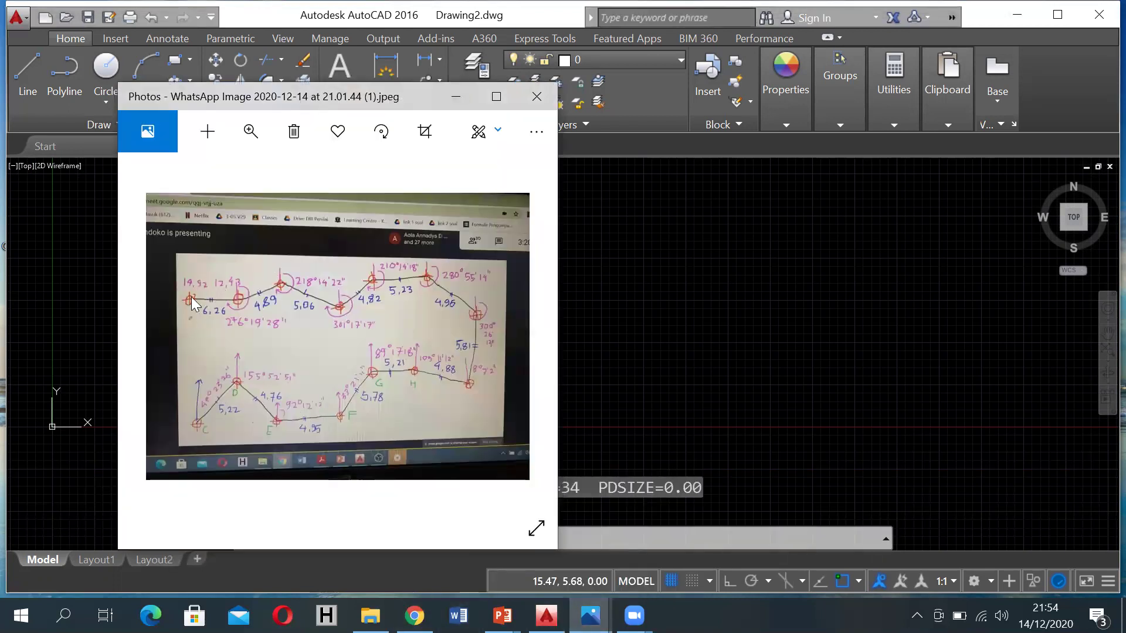
{"action": "left_click", "coordinate": [457, 97]}
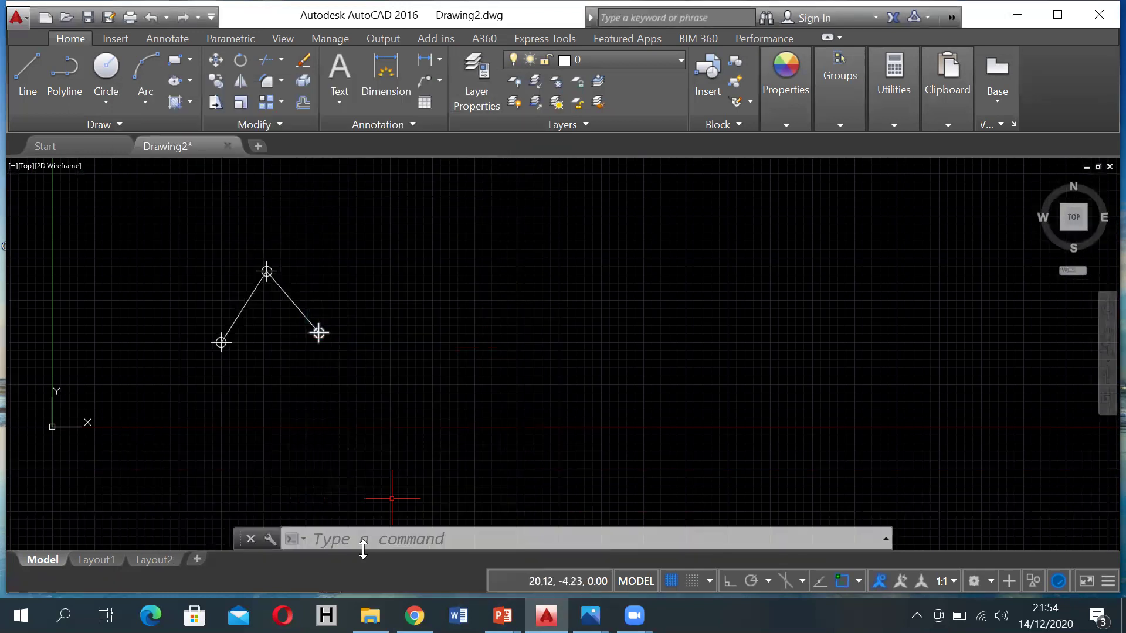
{"action": "left_click", "coordinate": [333, 538]}
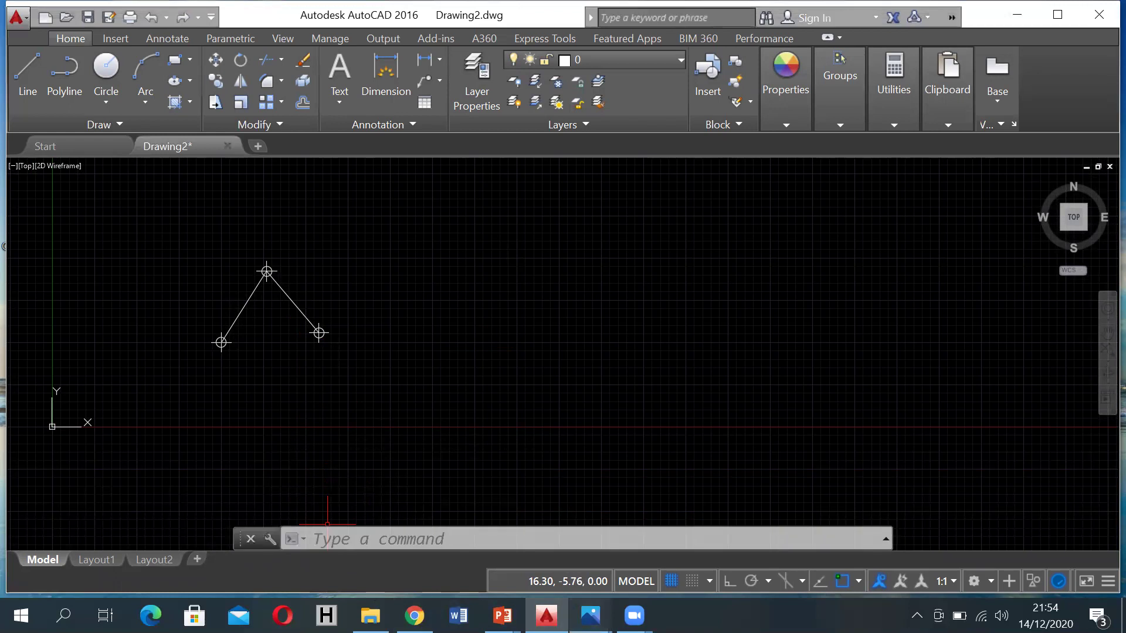
Consult the second reference sketch and draw a polyline from point C to D with @5.22<47d23'26".
{"action": "mouse_move", "coordinate": [590, 616]}
{"action": "left_click", "coordinate": [621, 555]}
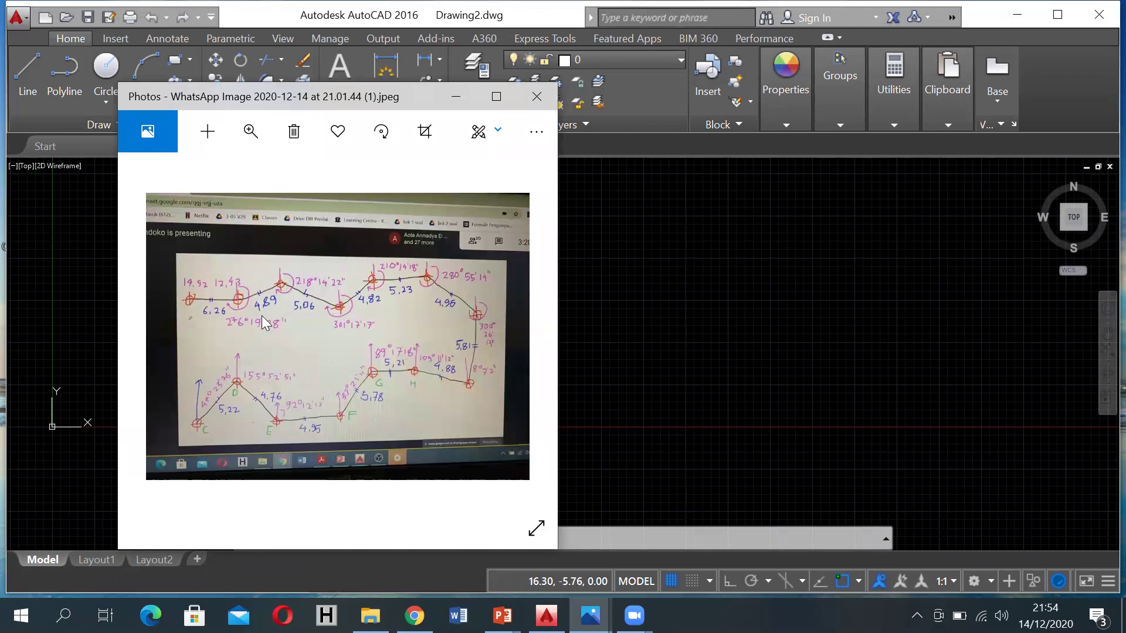
{"action": "left_click", "coordinate": [455, 97]}
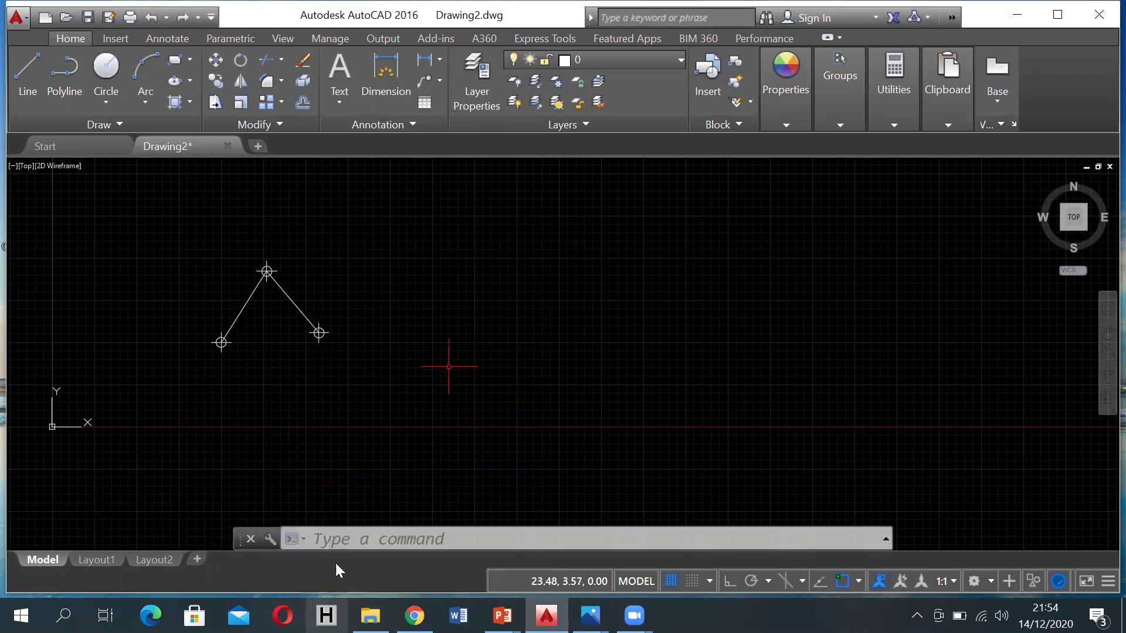
{"action": "left_click", "coordinate": [337, 542]}
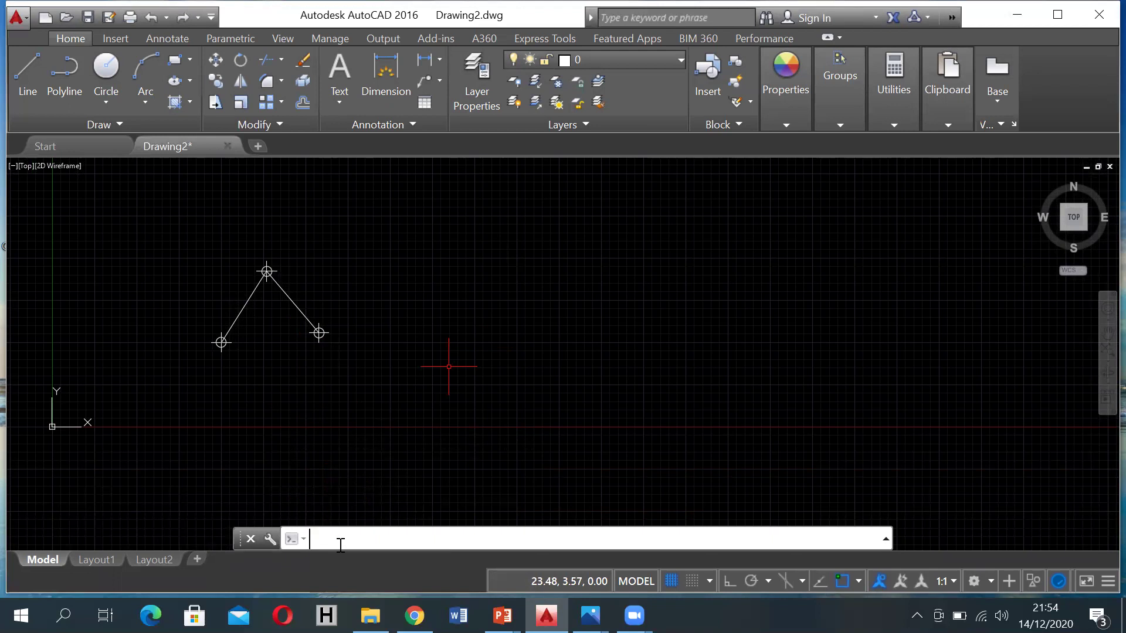
{"action": "type", "text": "pl"}
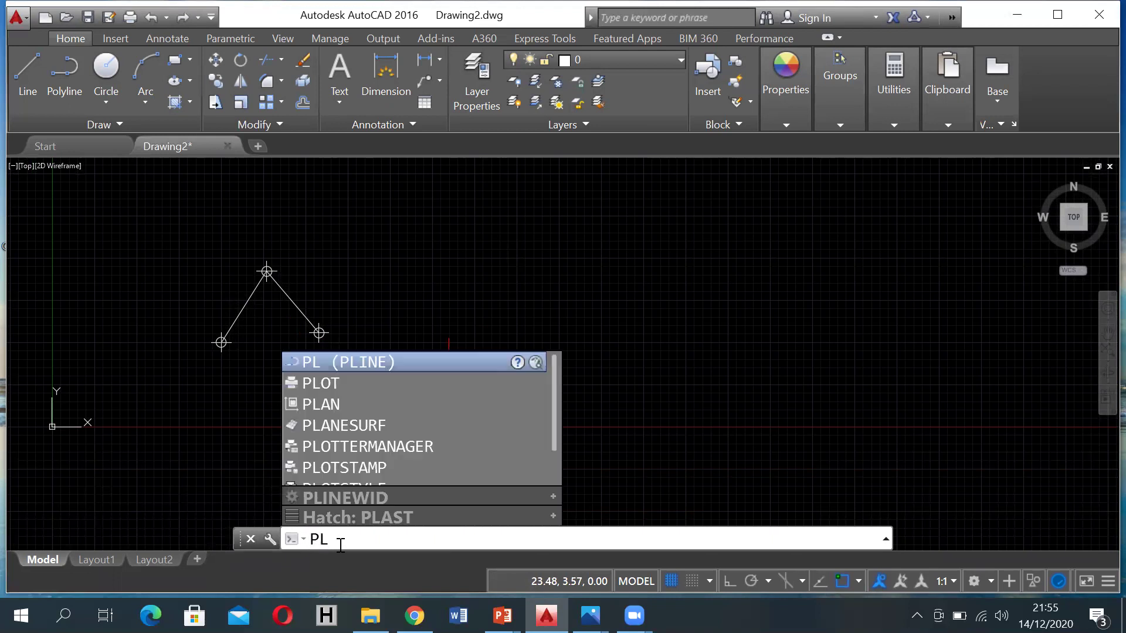
{"action": "key", "text": "Return"}
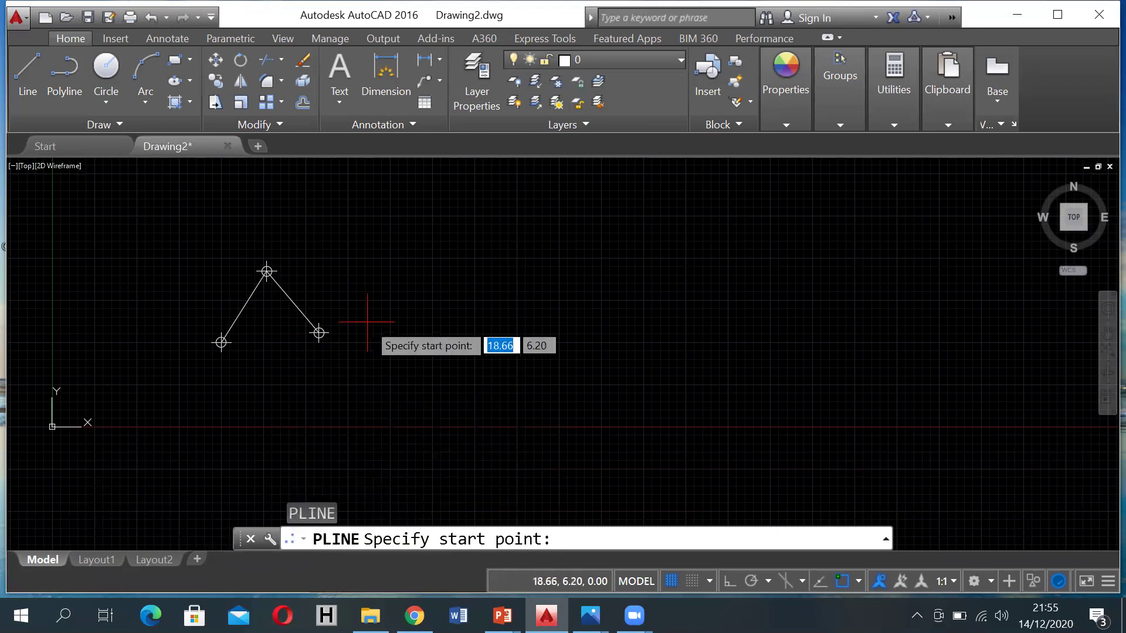
{"action": "left_click", "coordinate": [320, 334]}
{"action": "left_click", "coordinate": [355, 537]}
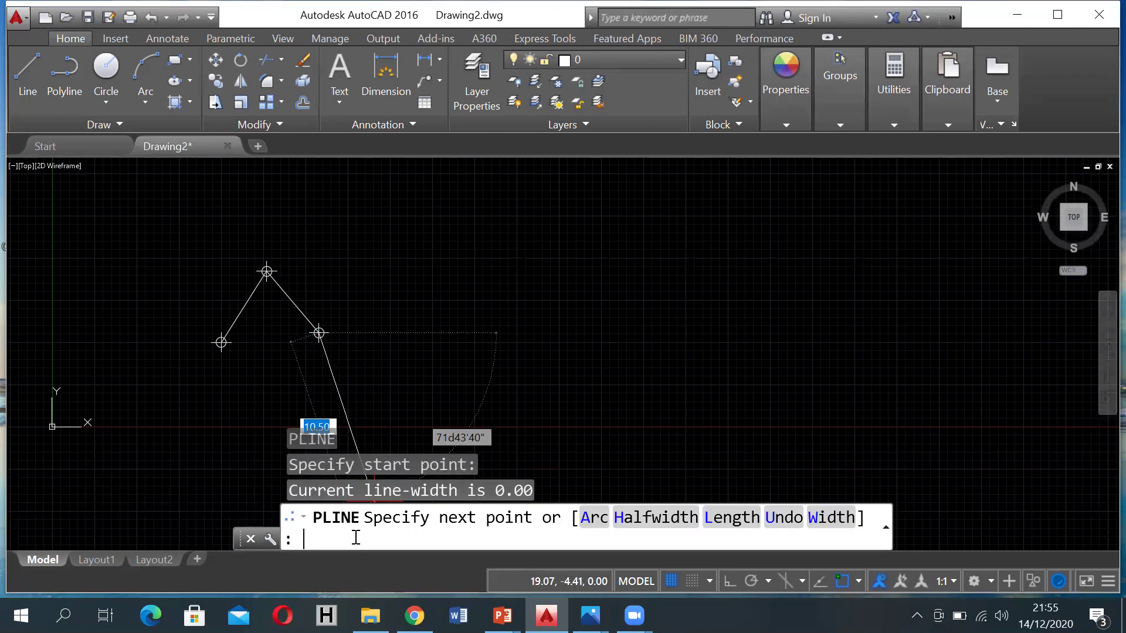
{"action": "type", "text": "@"}
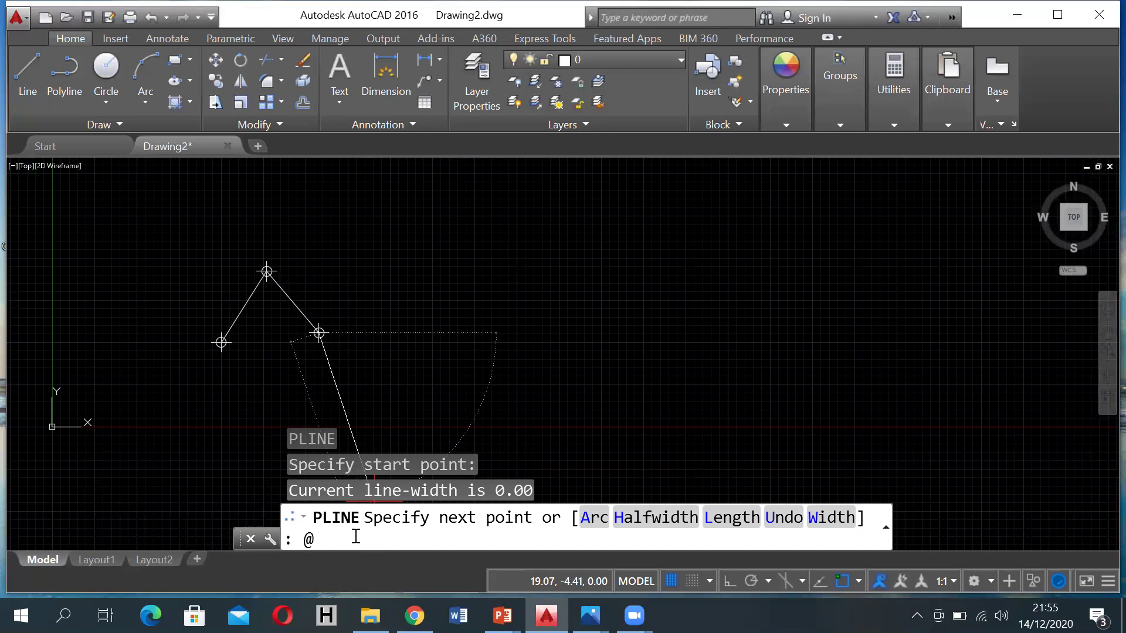
{"action": "type", "text": "5.22<47d23'26\""}
{"action": "key", "text": "Return"}
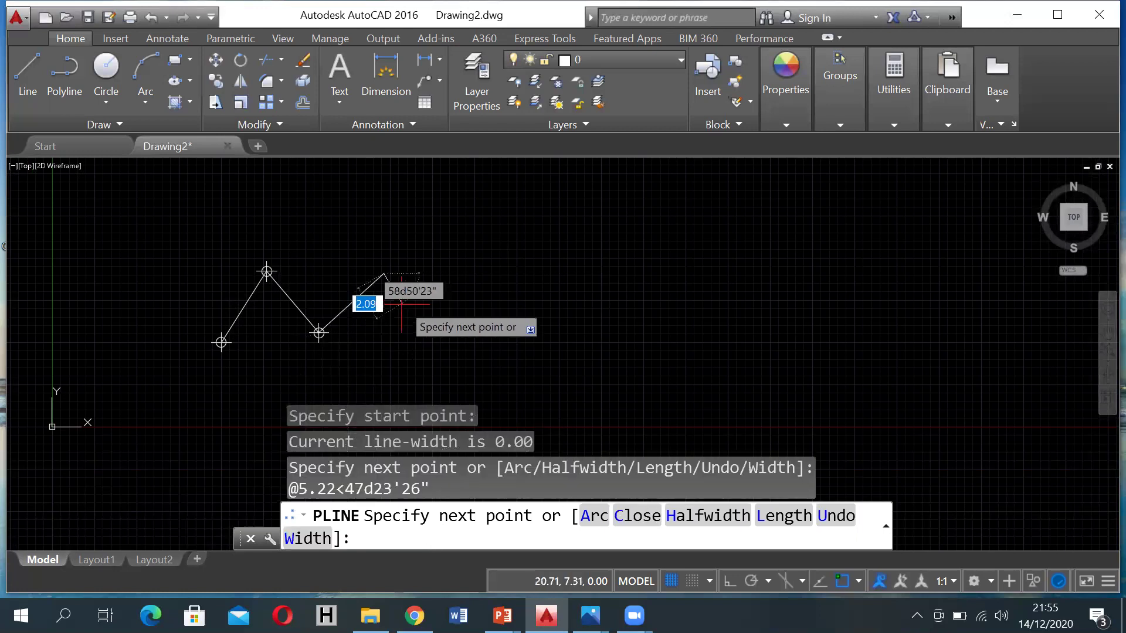
{"action": "key", "text": "Escape"}
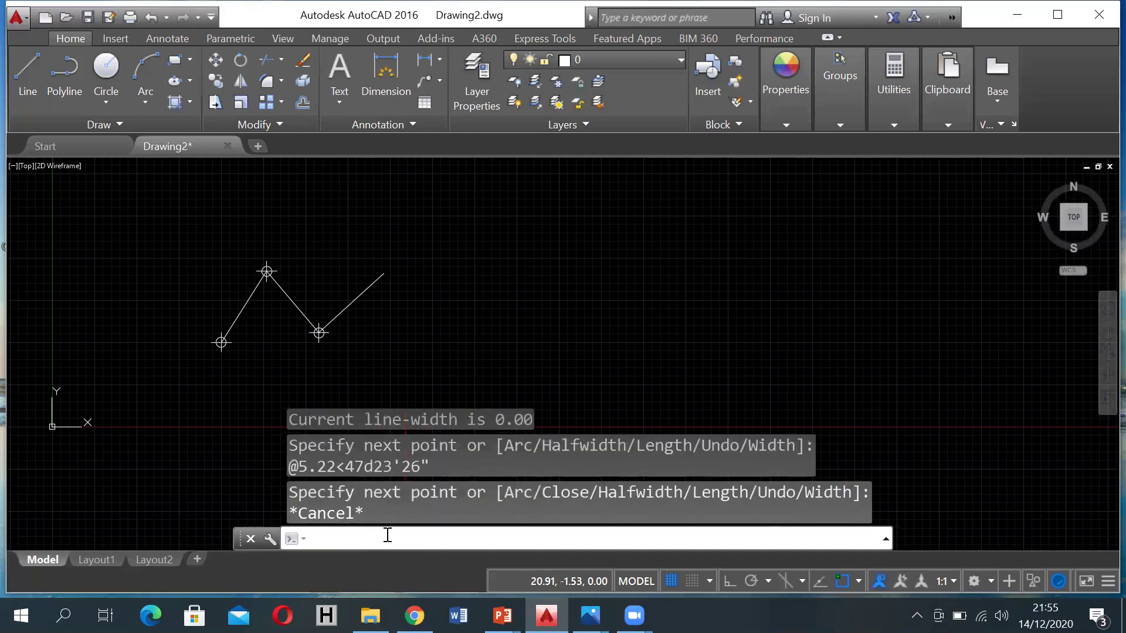
Place a point marker at the free end of the third polyline as point D.
{"action": "type", "text": "point"}
{"action": "key", "text": "Return"}
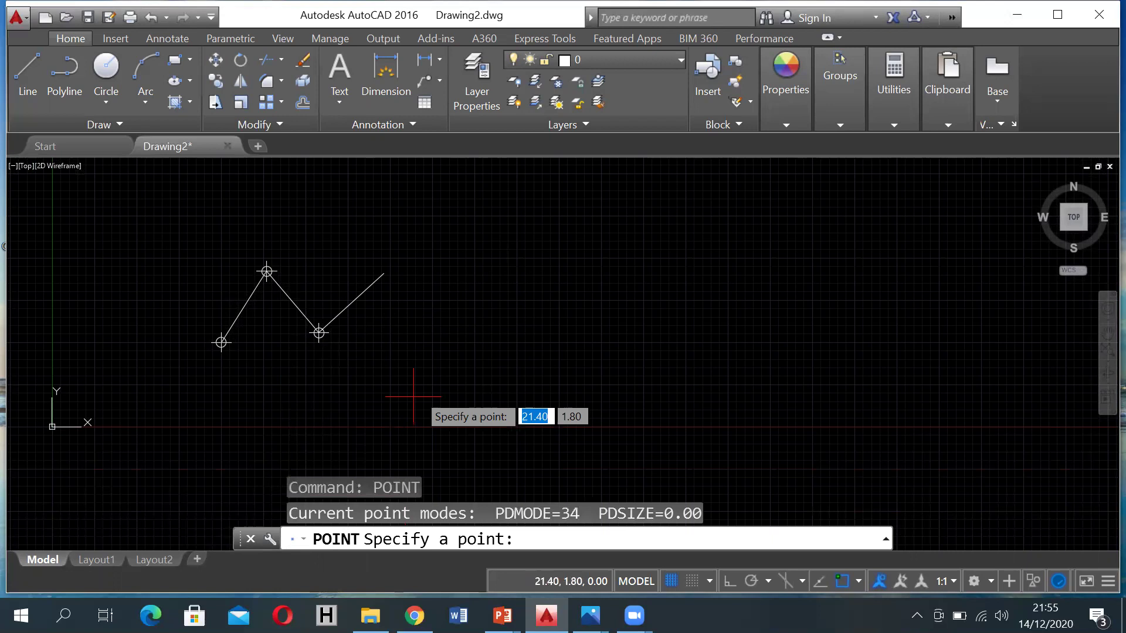
{"action": "left_click", "coordinate": [384, 272]}
Draw a polyline from point D to E with @4.76<155d52'51".
{"action": "left_click", "coordinate": [381, 545]}
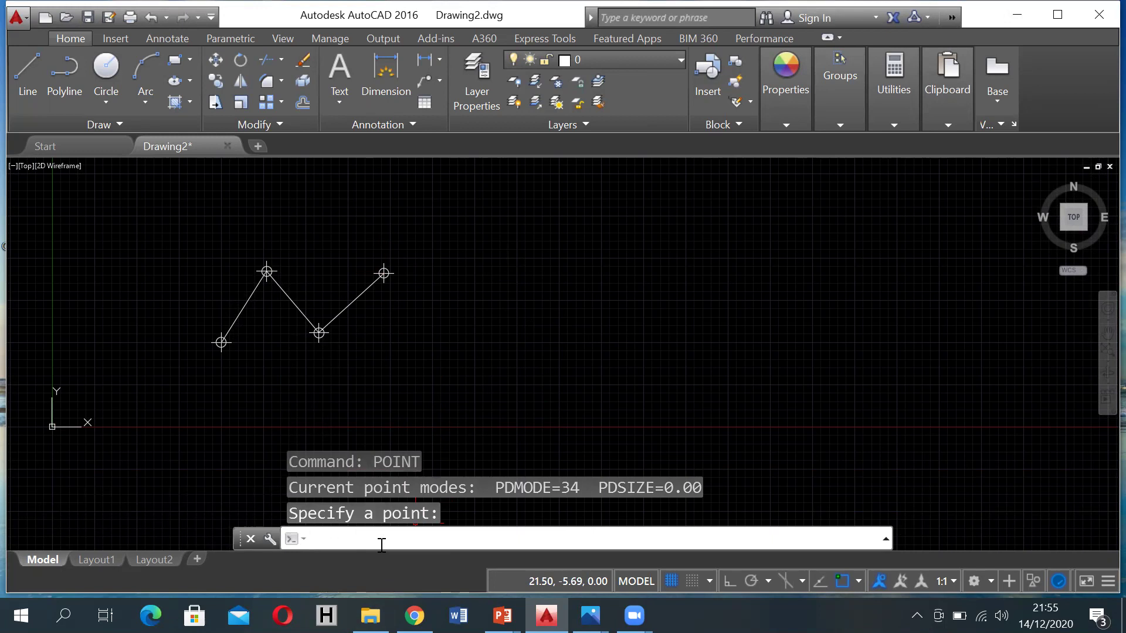
{"action": "type", "text": "pl"}
{"action": "key", "text": "Return"}
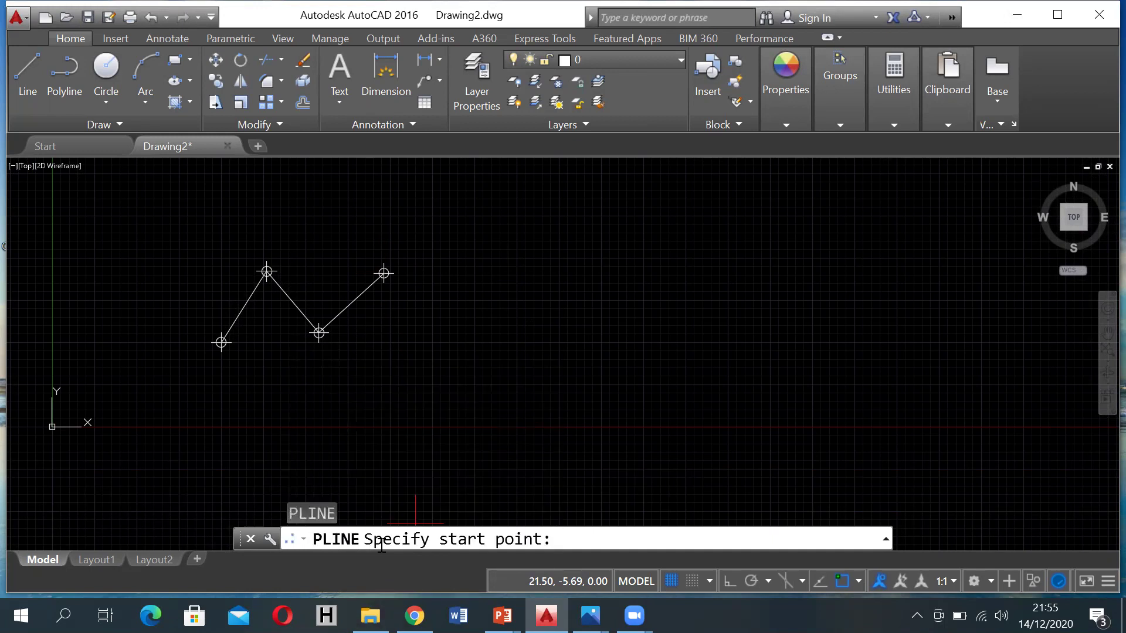
{"action": "left_click", "coordinate": [383, 273]}
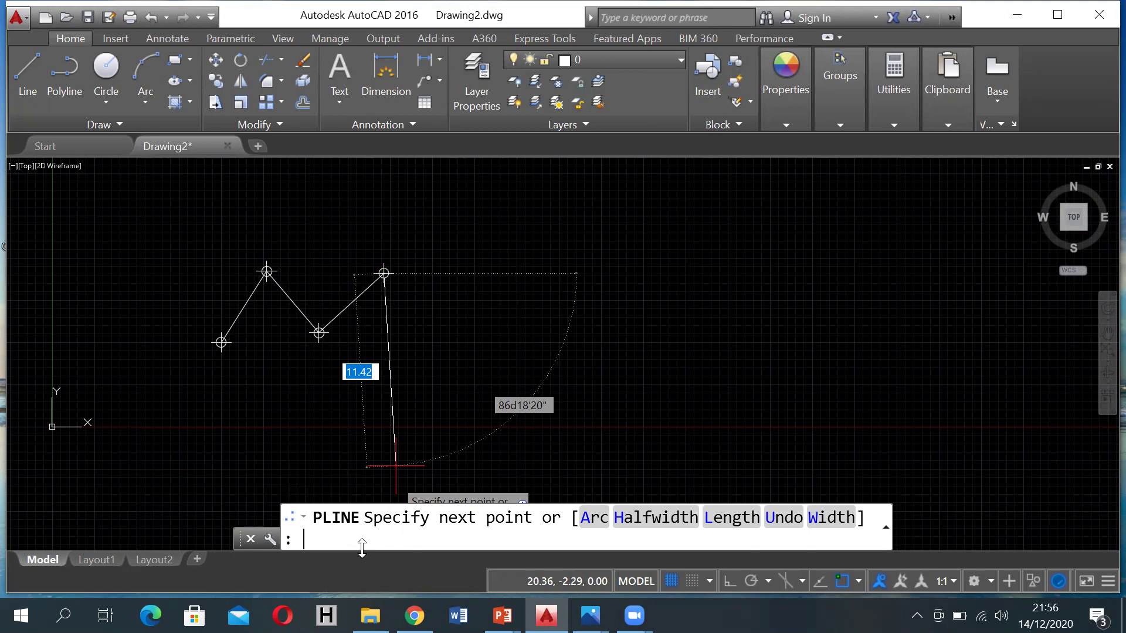
{"action": "type", "text": "4.76"}
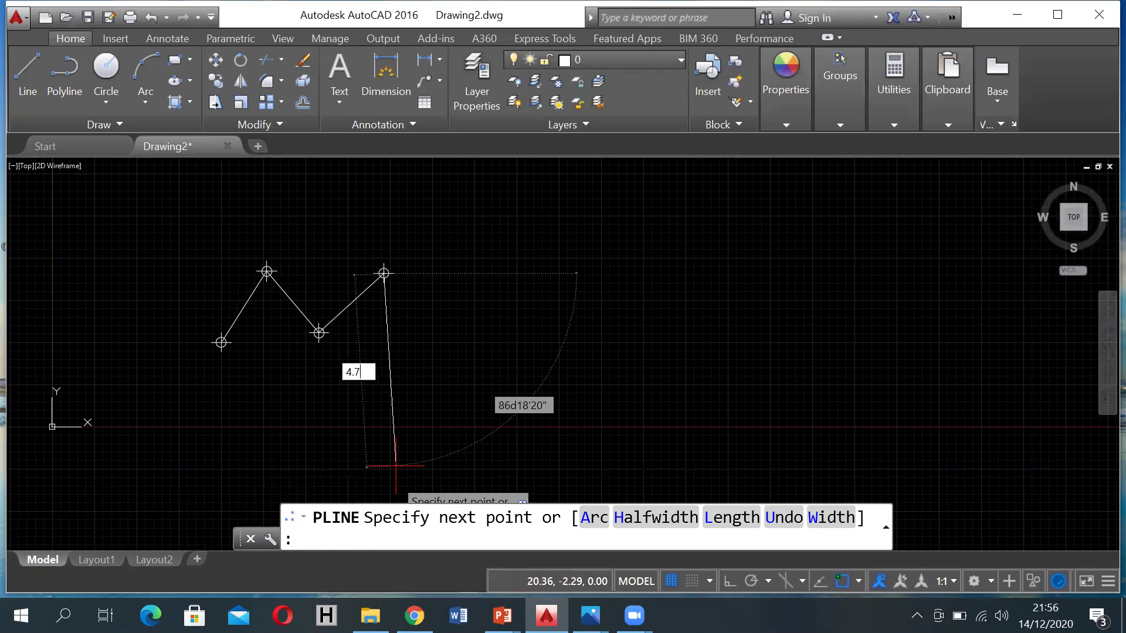
{"action": "key", "text": "BackSpace"}
{"action": "key", "text": "BackSpace"}
{"action": "key", "text": "BackSpace"}
{"action": "key", "text": "BackSpace"}
{"action": "left_click", "coordinate": [359, 537]}
{"action": "type", "text": "@4"}
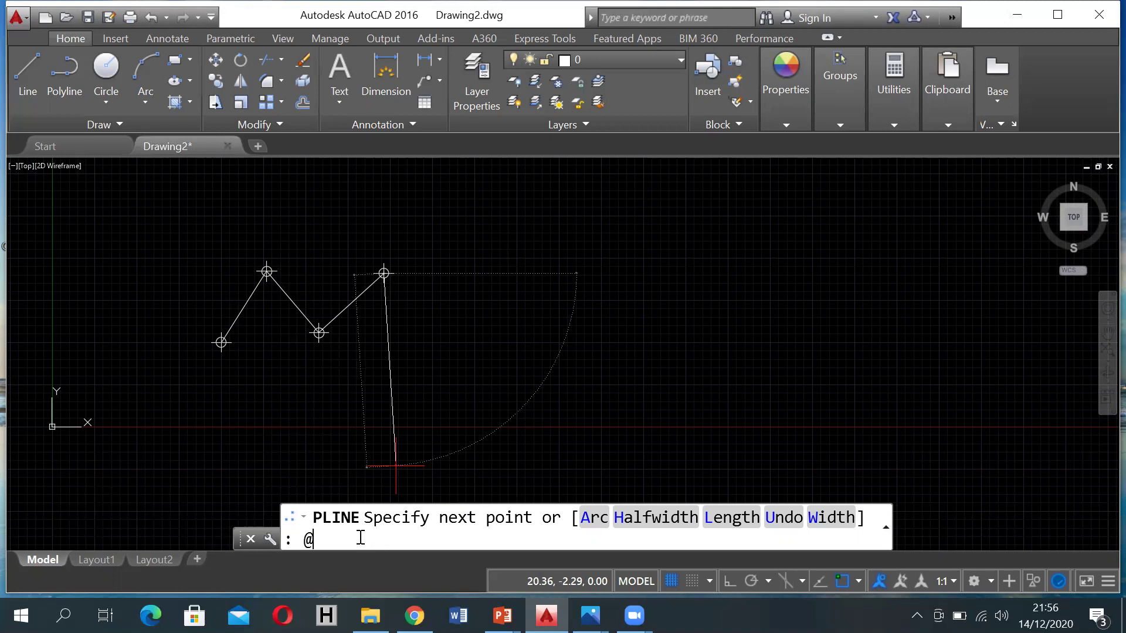
{"action": "type", "text": ".76<155d52'51\""}
{"action": "key", "text": "Return"}
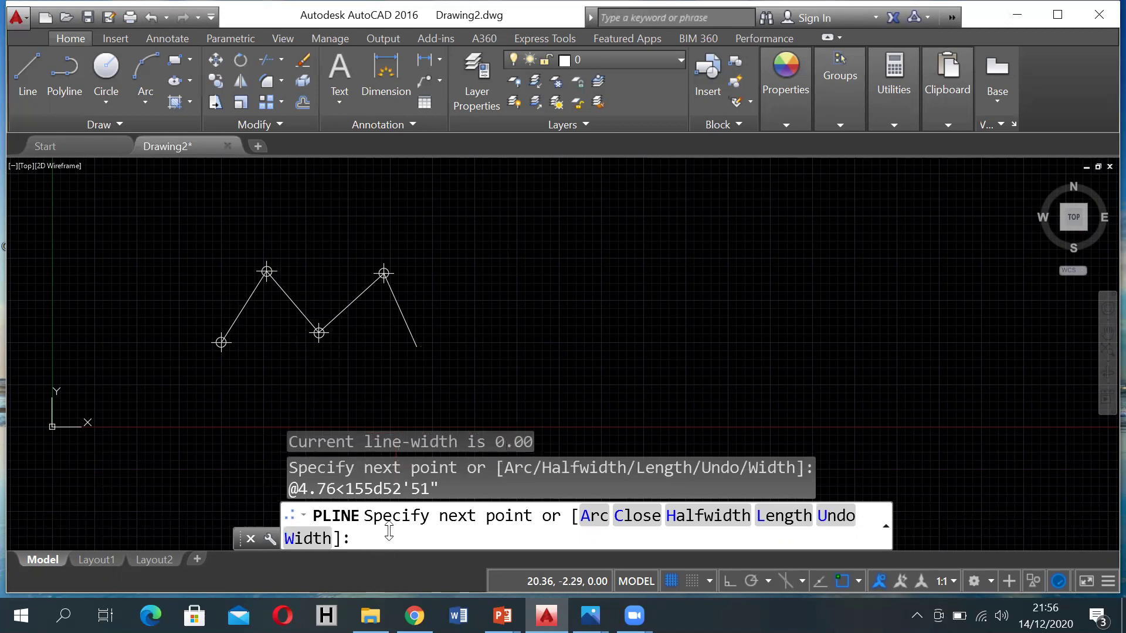
{"action": "key", "text": "Escape"}
Place a point marker at the free end of the fourth polyline as point E.
{"action": "type", "text": "point"}
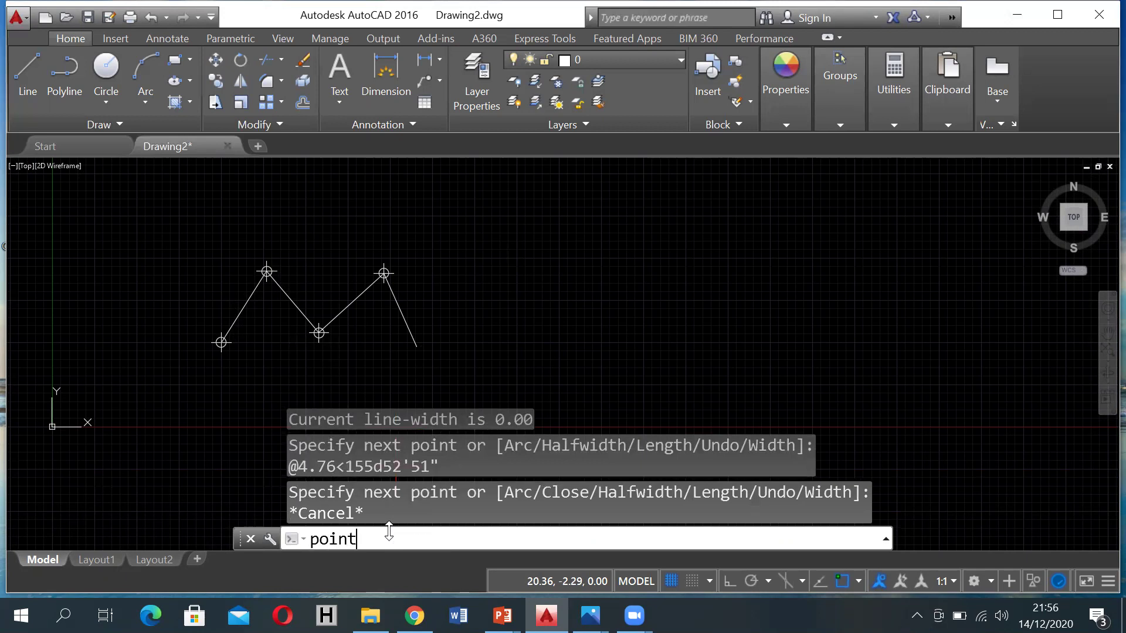
{"action": "key", "text": "Return"}
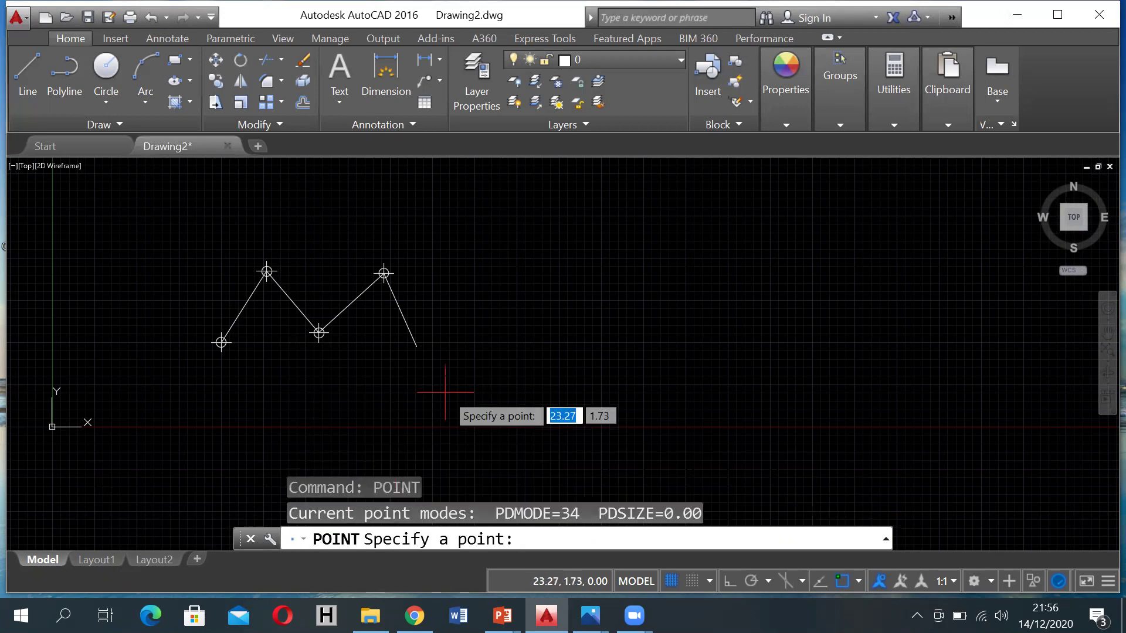
{"action": "left_click", "coordinate": [416, 346]}
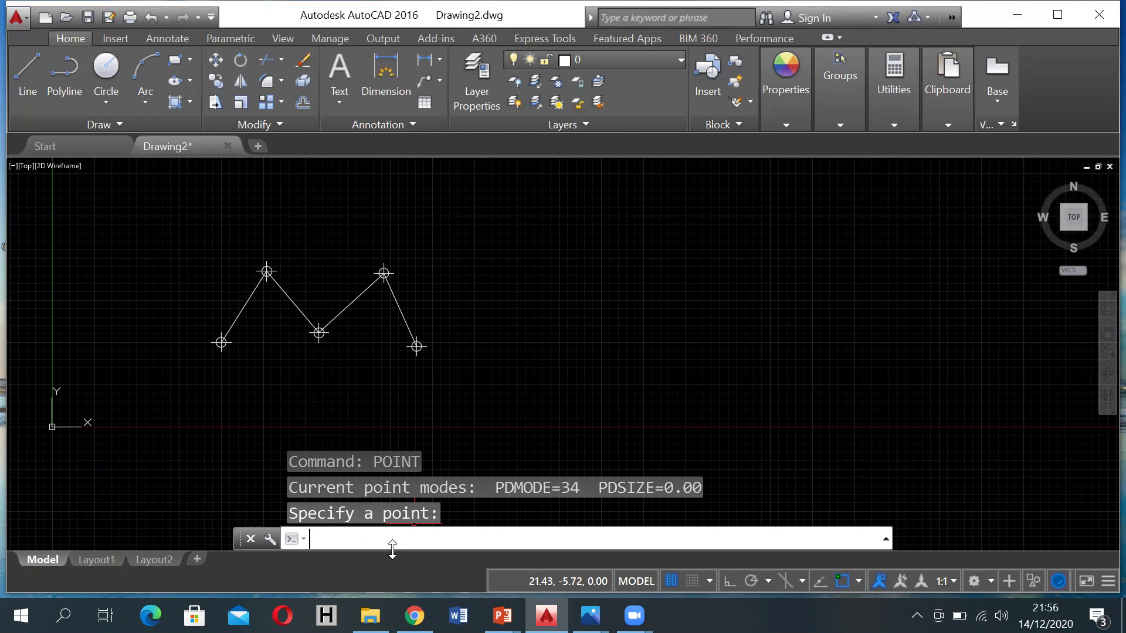
Draw a polyline from point E to F with @4.95<92d12'12".
{"action": "type", "text": "pl"}
{"action": "key", "text": "Return"}
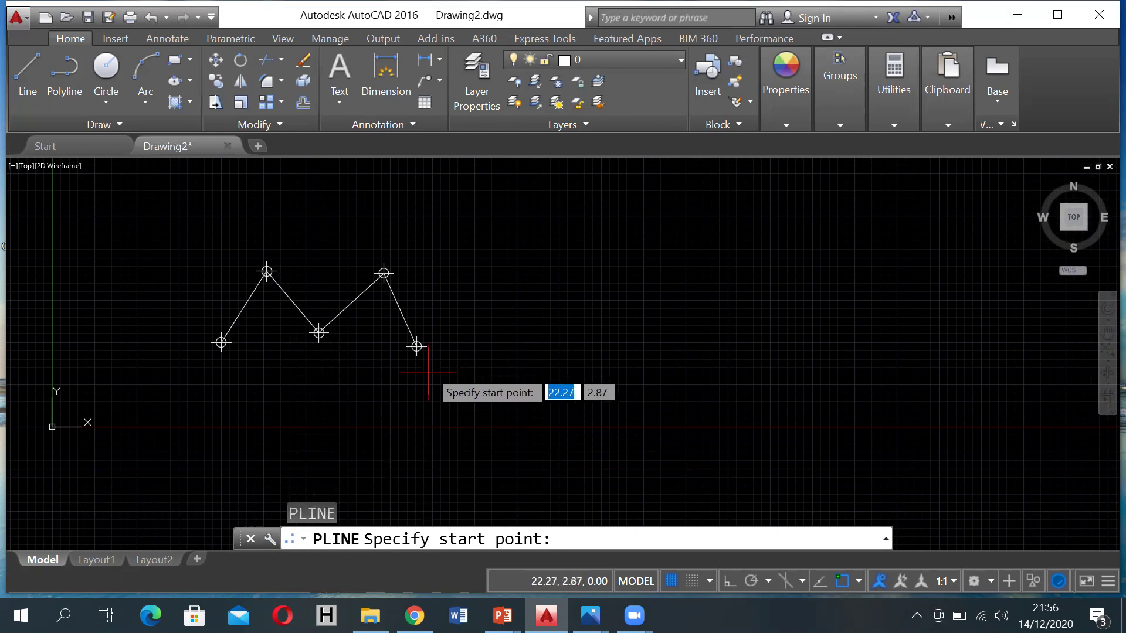
{"action": "left_click", "coordinate": [417, 346]}
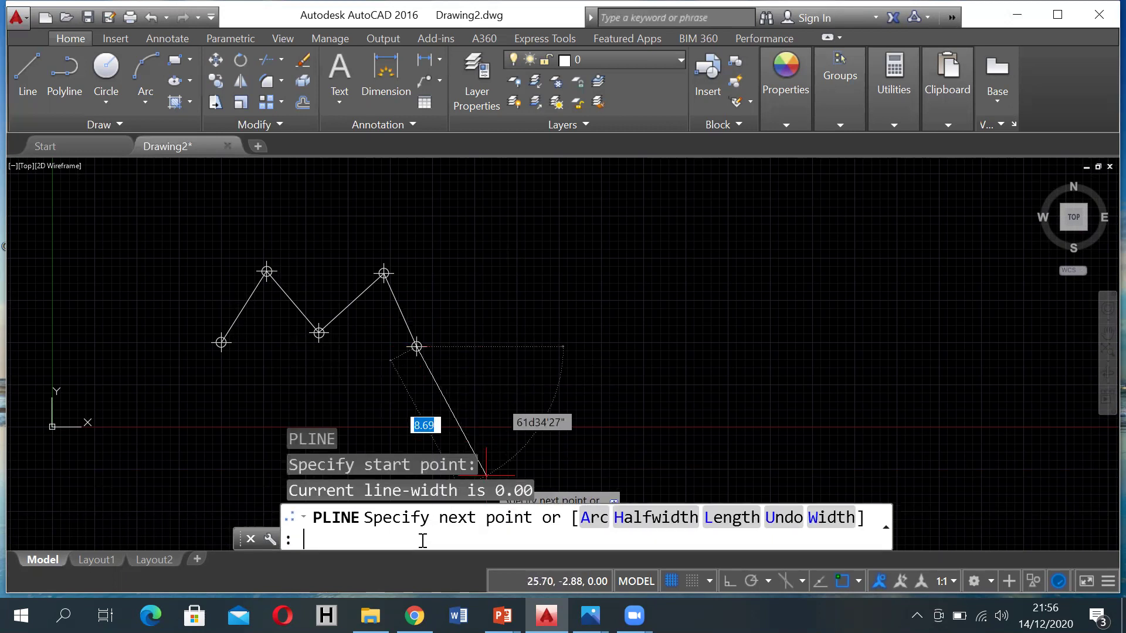
{"action": "type", "text": "@"}
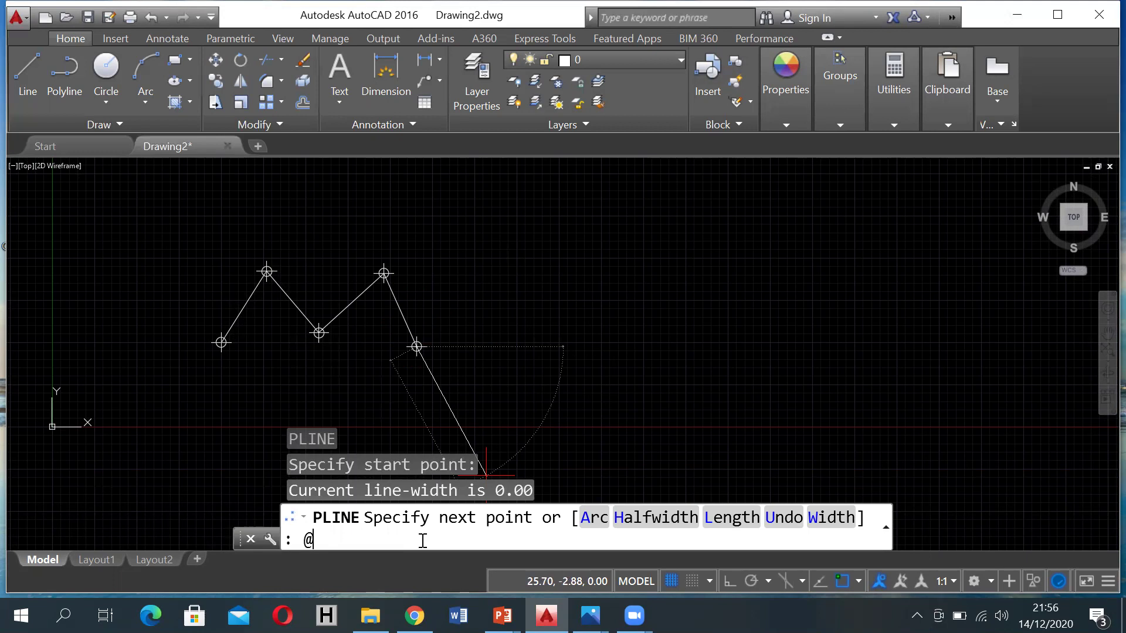
{"action": "type", "text": "4.95<92d12;"}
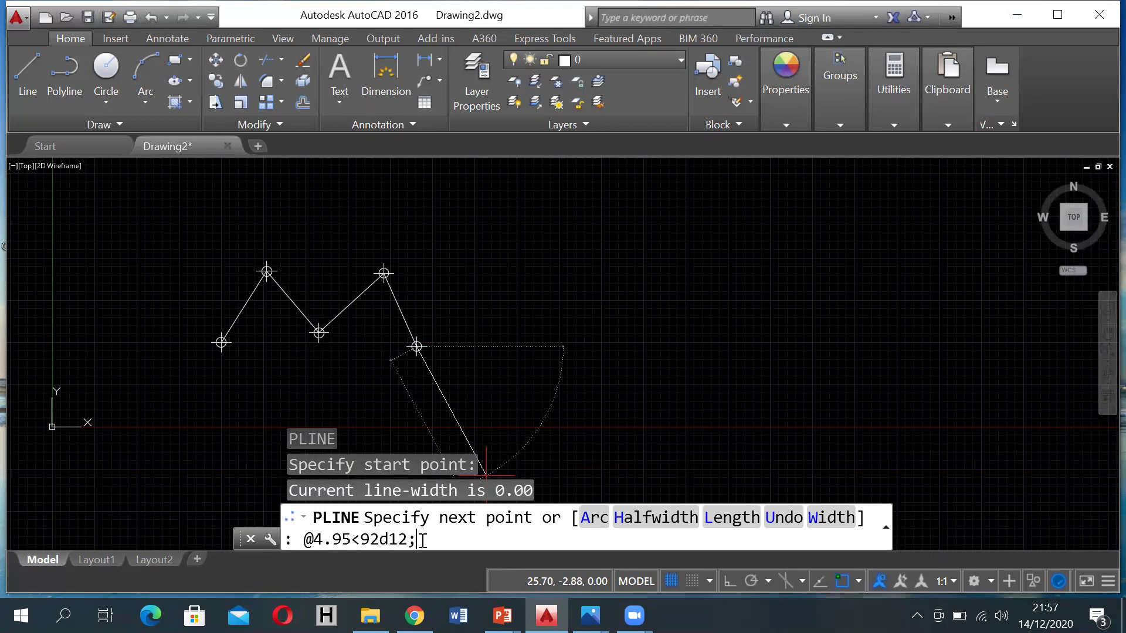
{"action": "key", "text": "BackSpace"}
{"action": "type", "text": "'12\""}
{"action": "key", "text": "Return"}
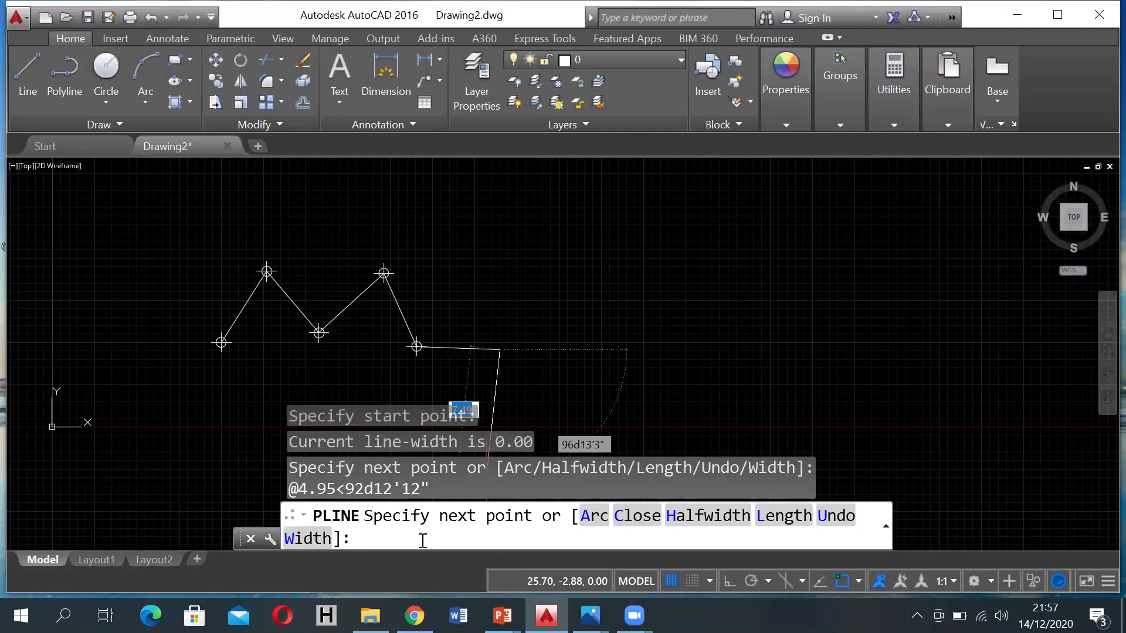
{"action": "key", "text": "Escape"}
Place a point marker at the free end of the fifth polyline as point F.
{"action": "type", "text": "point"}
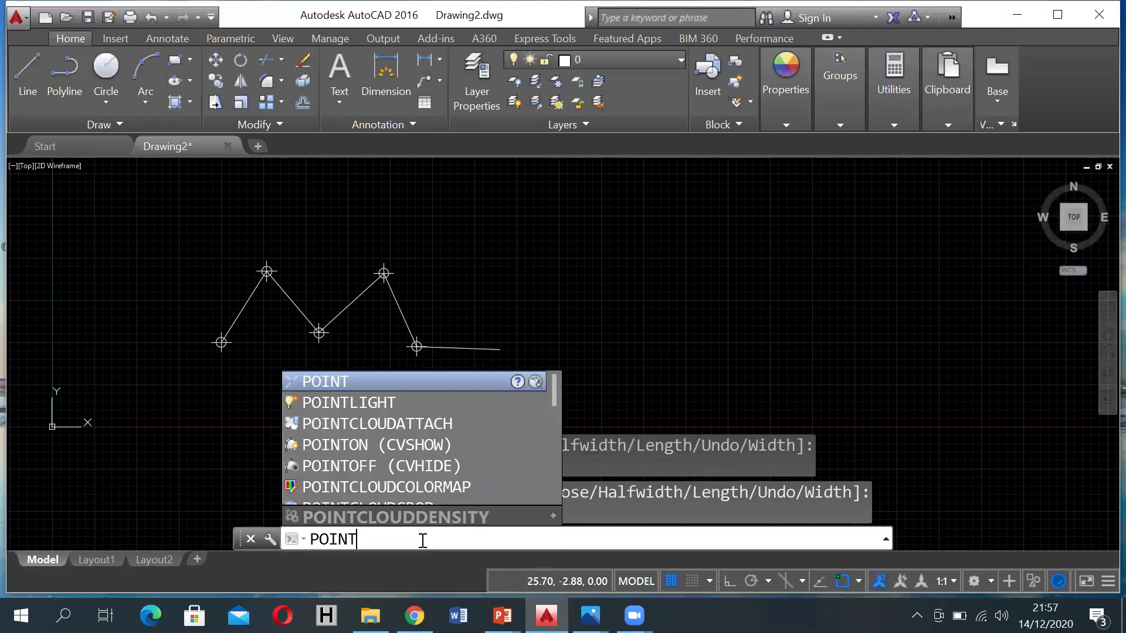
{"action": "key", "text": "Return"}
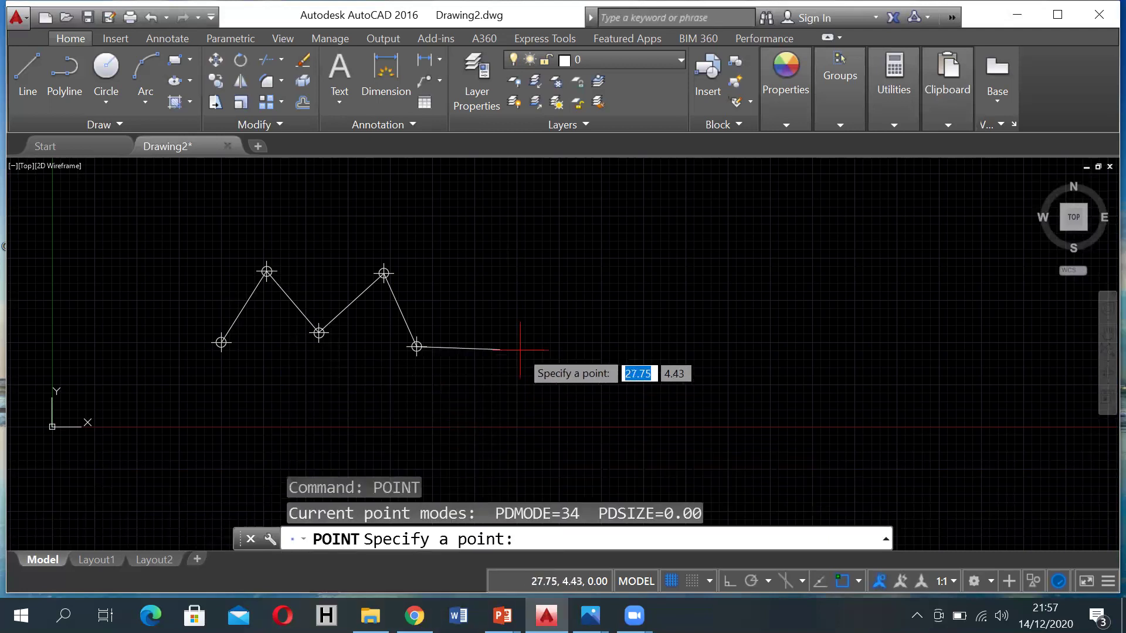
{"action": "left_click", "coordinate": [500, 350]}
Draw a polyline from point F to G with @5.78<33d21'11".
{"action": "left_click", "coordinate": [402, 538]}
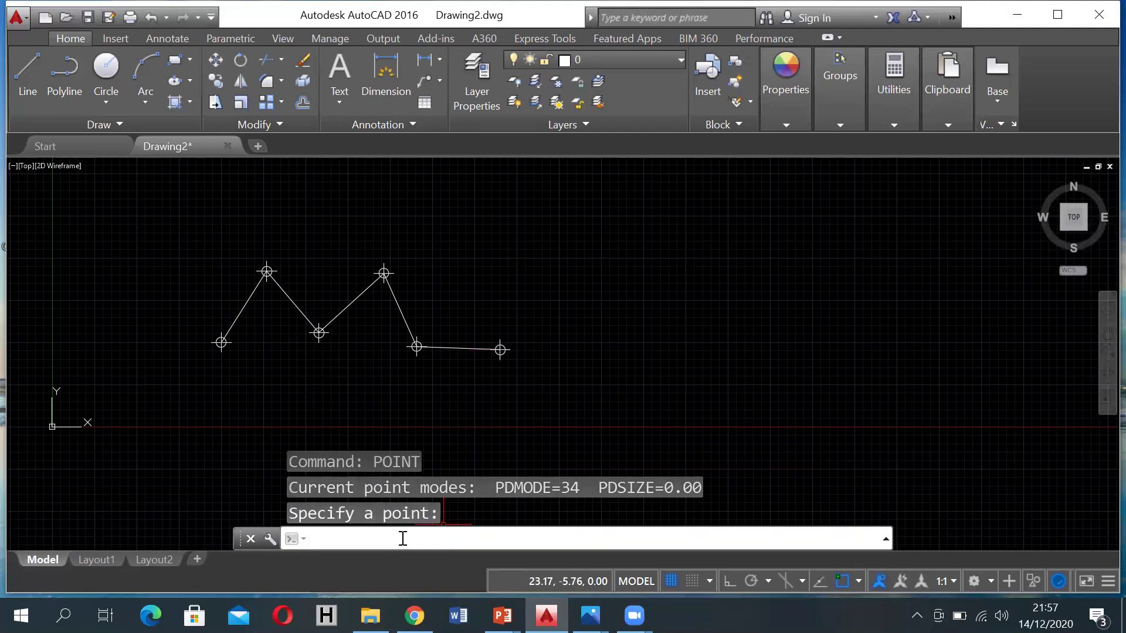
{"action": "type", "text": "pl"}
{"action": "key", "text": "Return"}
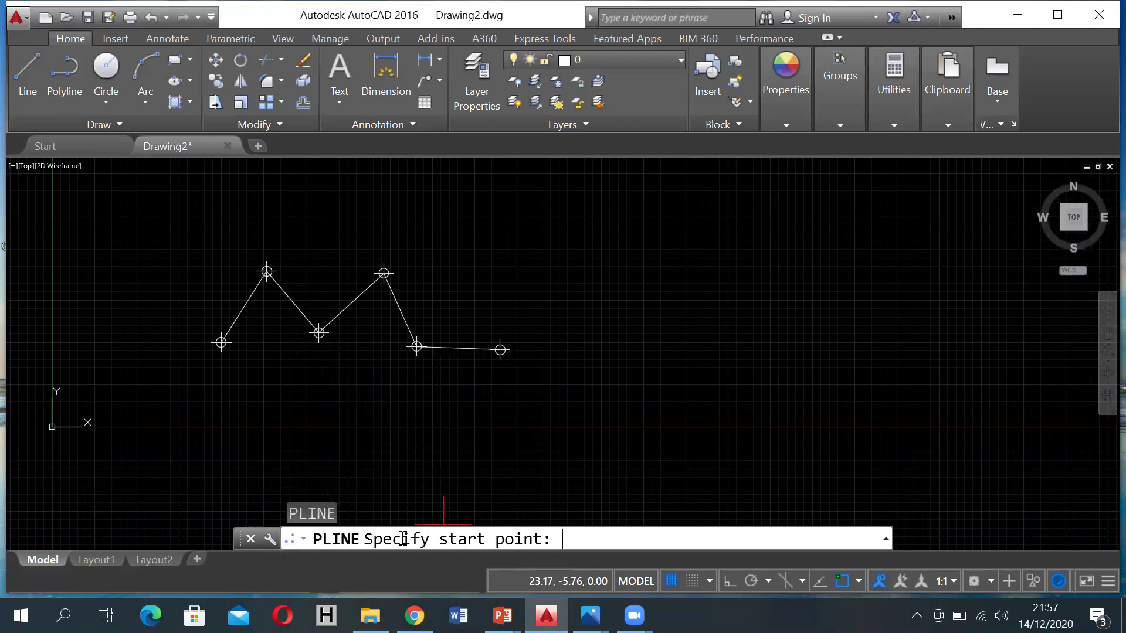
{"action": "left_click", "coordinate": [501, 350]}
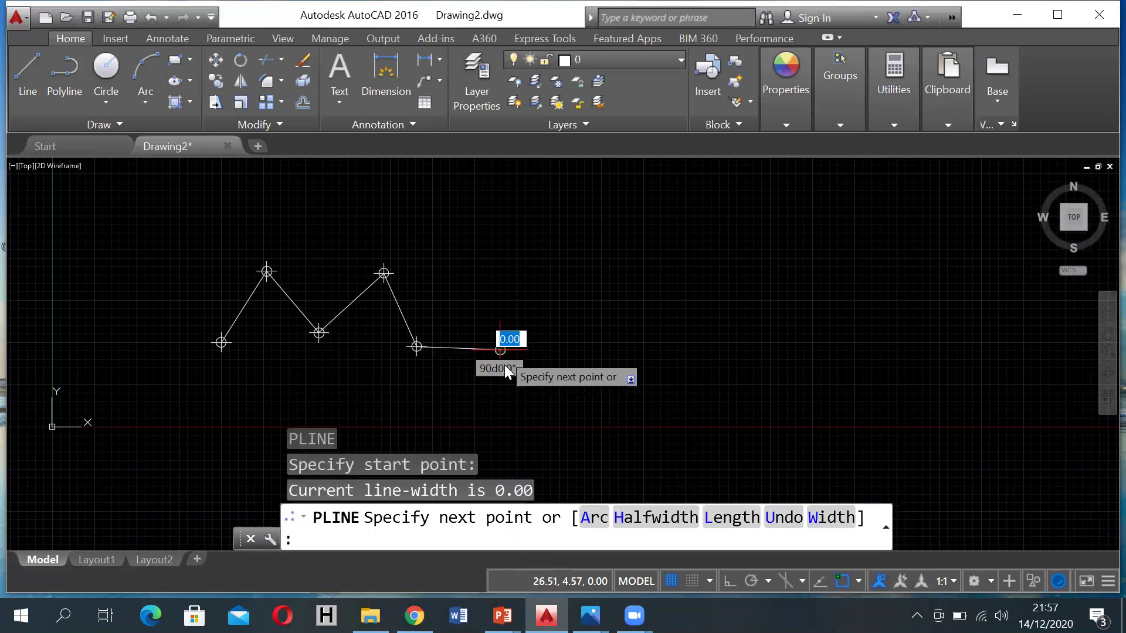
{"action": "type", "text": "@"}
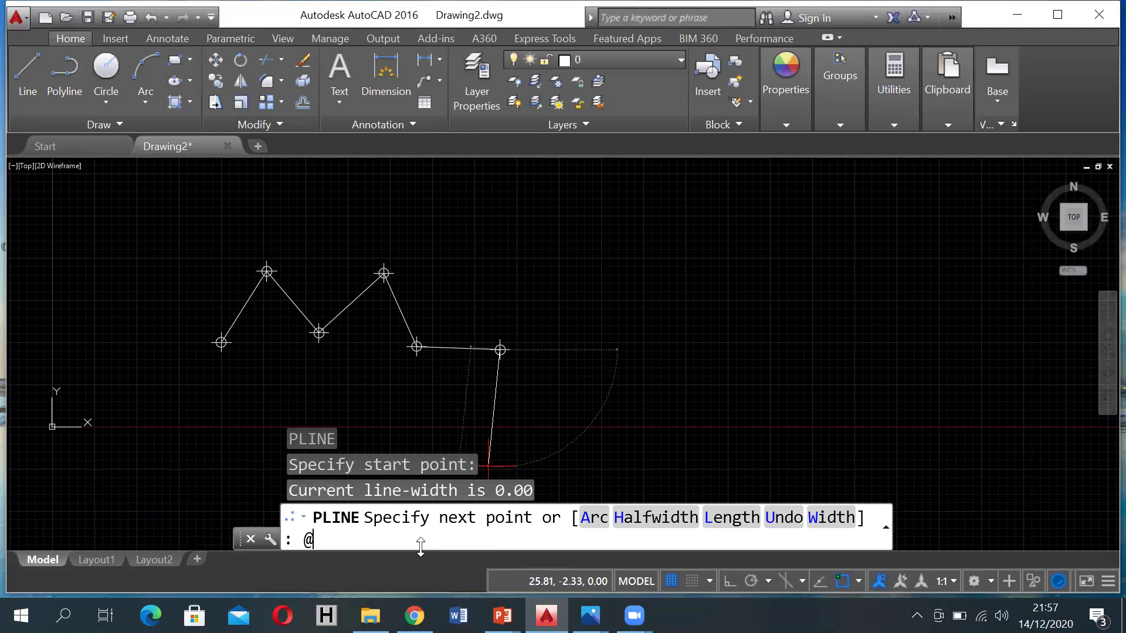
{"action": "type", "text": "5.78<33d21'11\""}
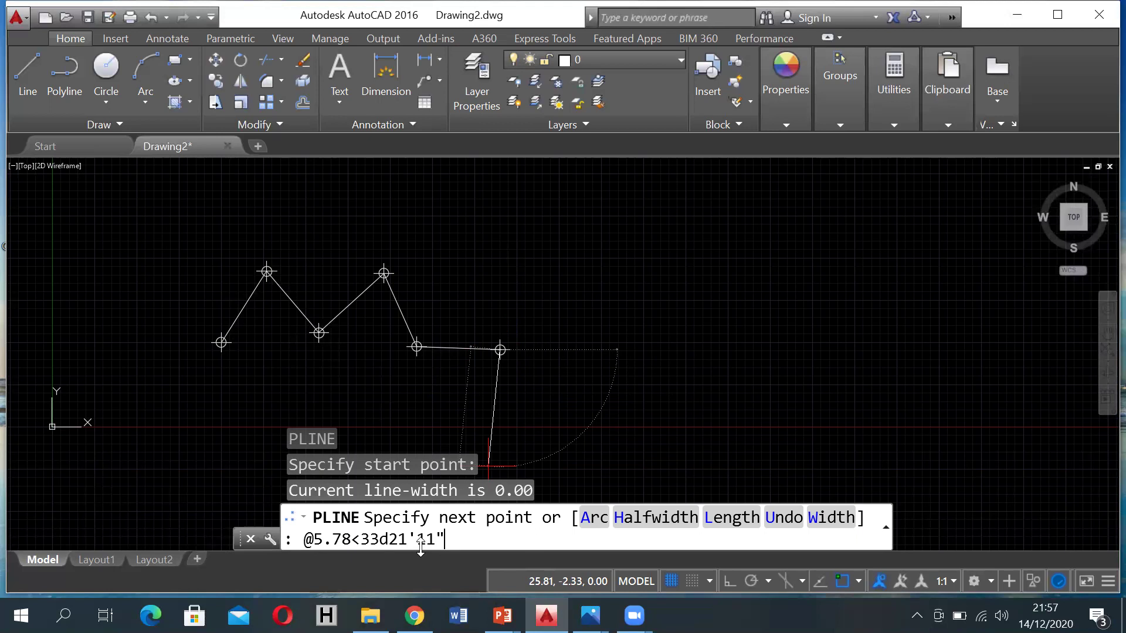
{"action": "key", "text": "Return"}
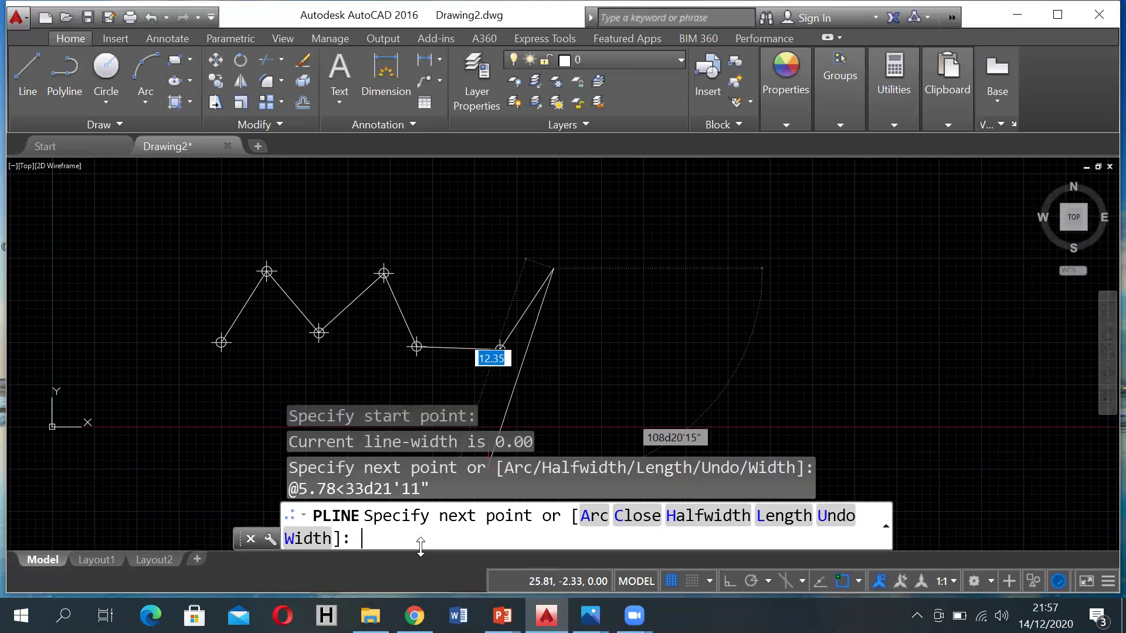
{"action": "key", "text": "Escape"}
Place a point marker at the free end of the sixth polyline as point G.
{"action": "type", "text": "po"}
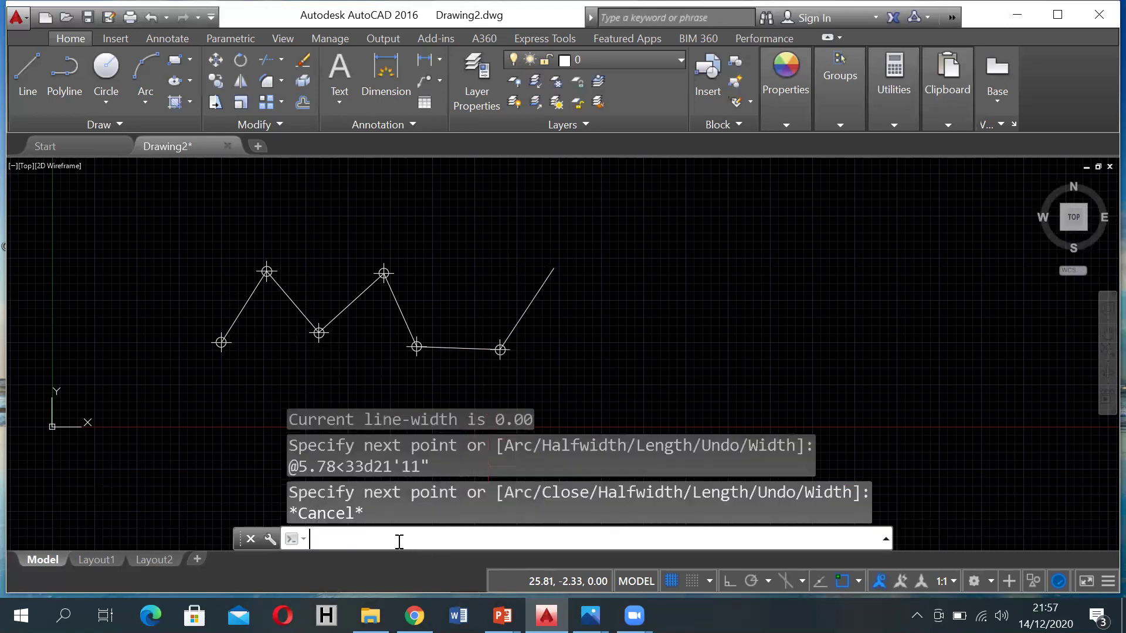
{"action": "type", "text": "int"}
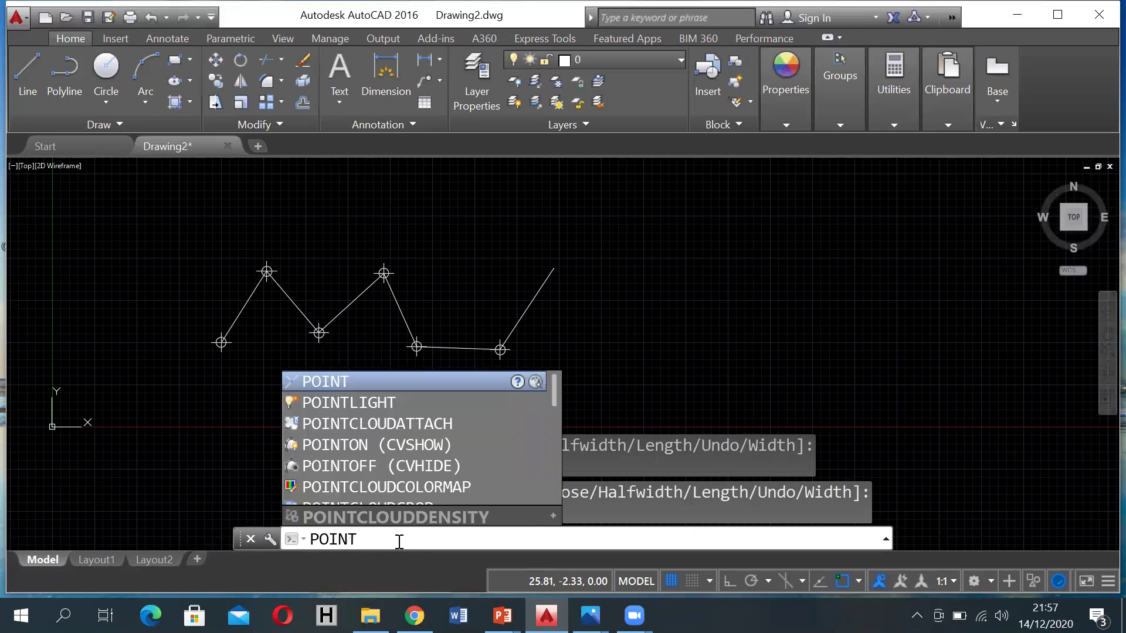
{"action": "key", "text": "Return"}
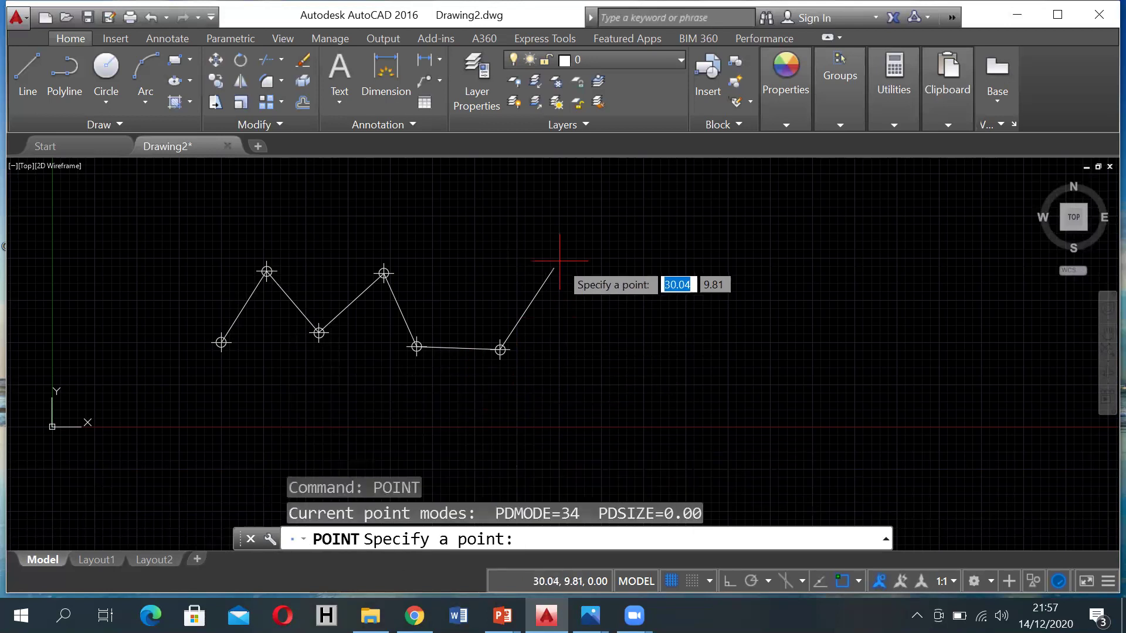
{"action": "left_click", "coordinate": [553, 269]}
Draw a polyline from point G to H with @5.21<89d17'18".
{"action": "left_click", "coordinate": [375, 542]}
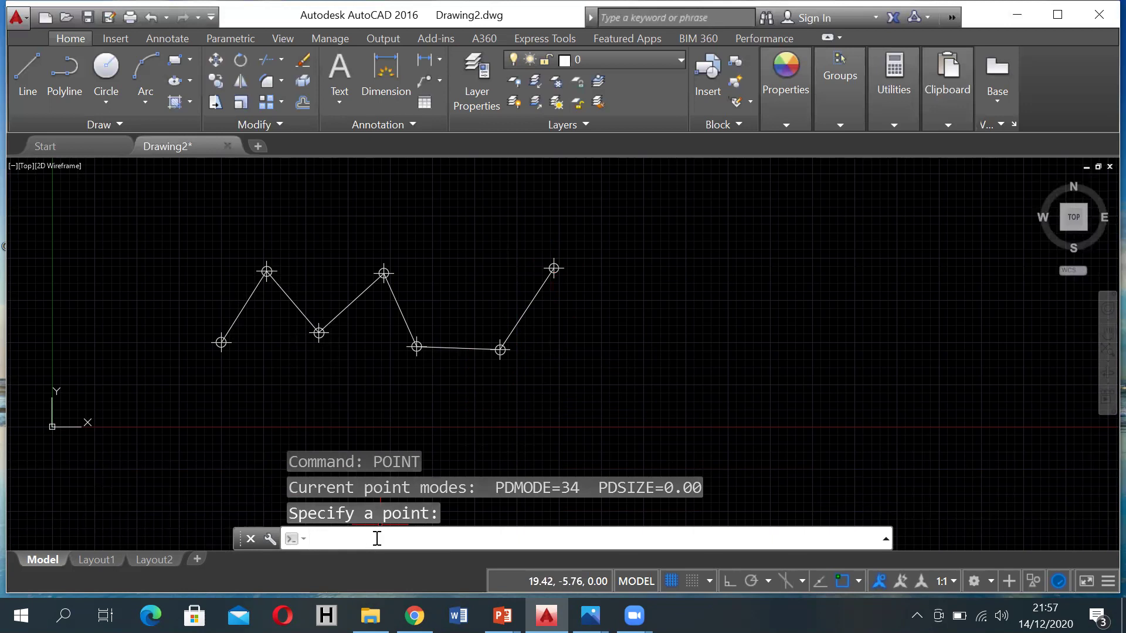
{"action": "type", "text": "pl"}
{"action": "key", "text": "Return"}
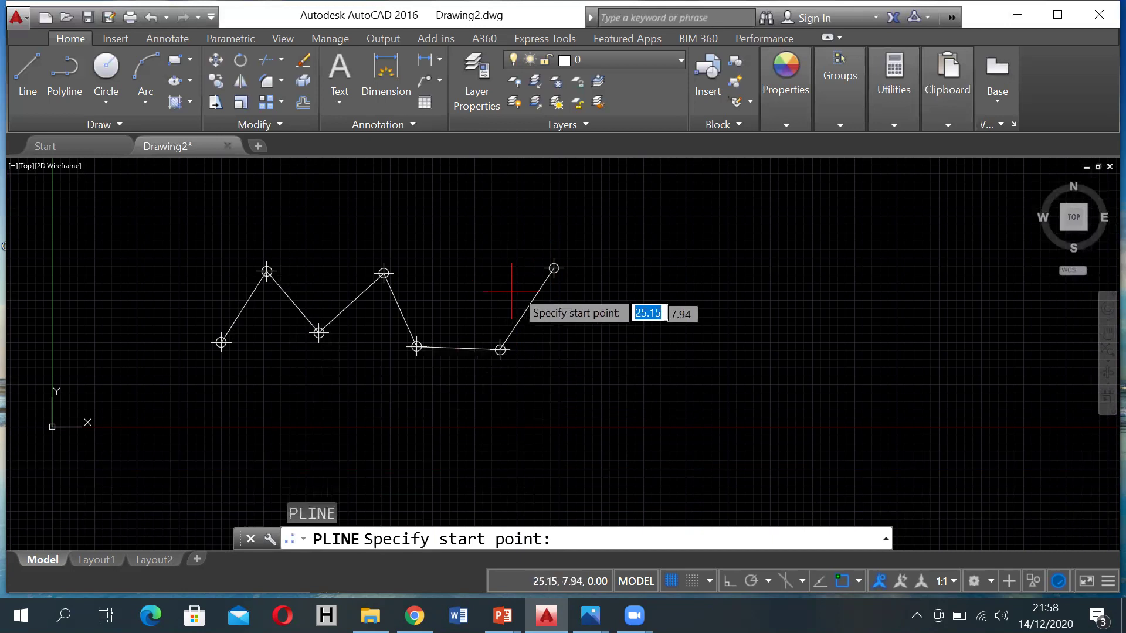
{"action": "left_click", "coordinate": [553, 268]}
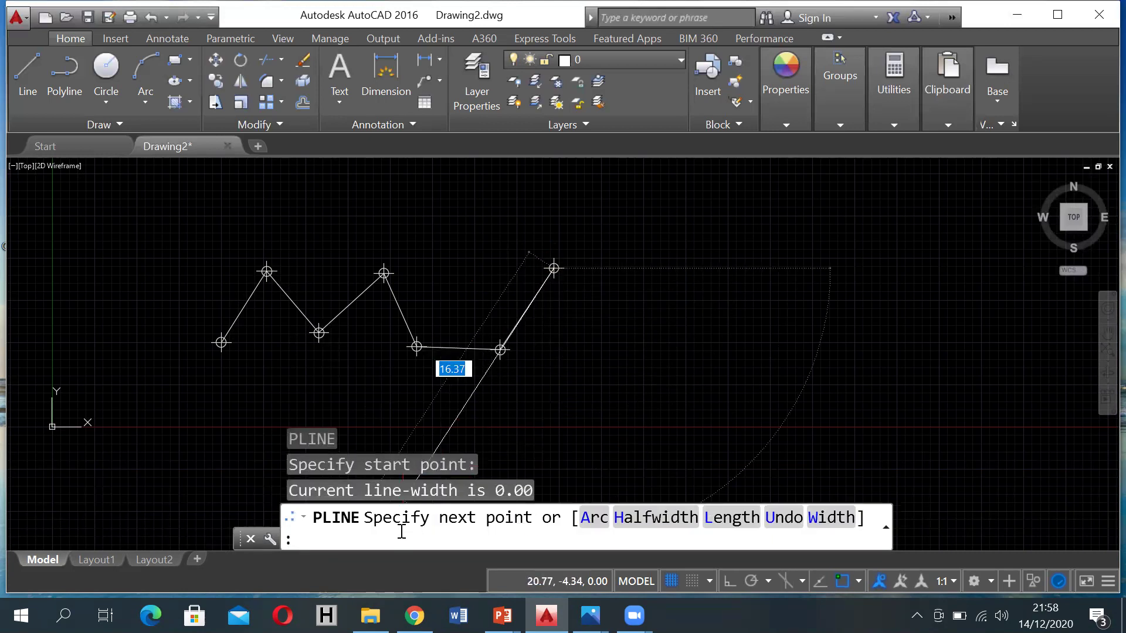
{"action": "type", "text": "@"}
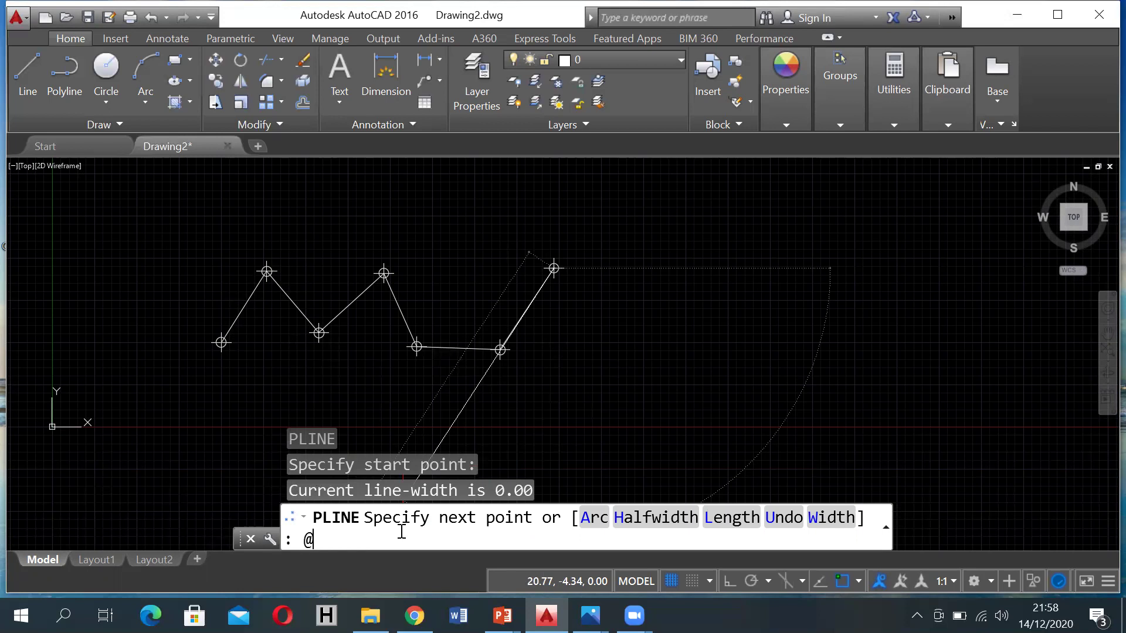
{"action": "type", "text": "5.21<89d17"}
{"action": "type", "text": "'18\""}
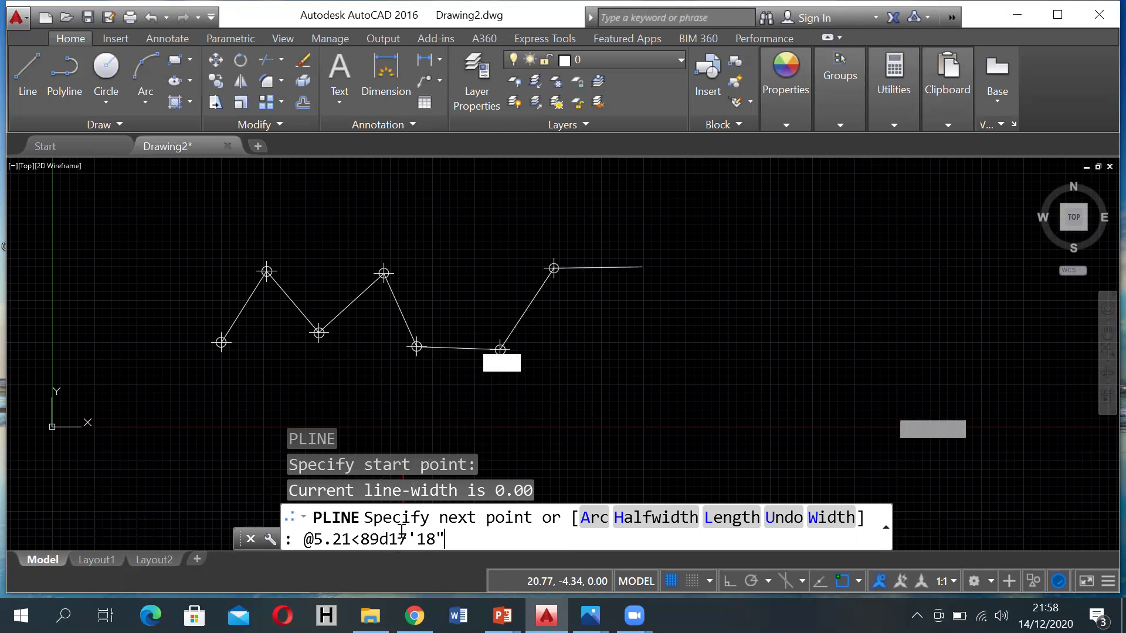
{"action": "key", "text": "Return"}
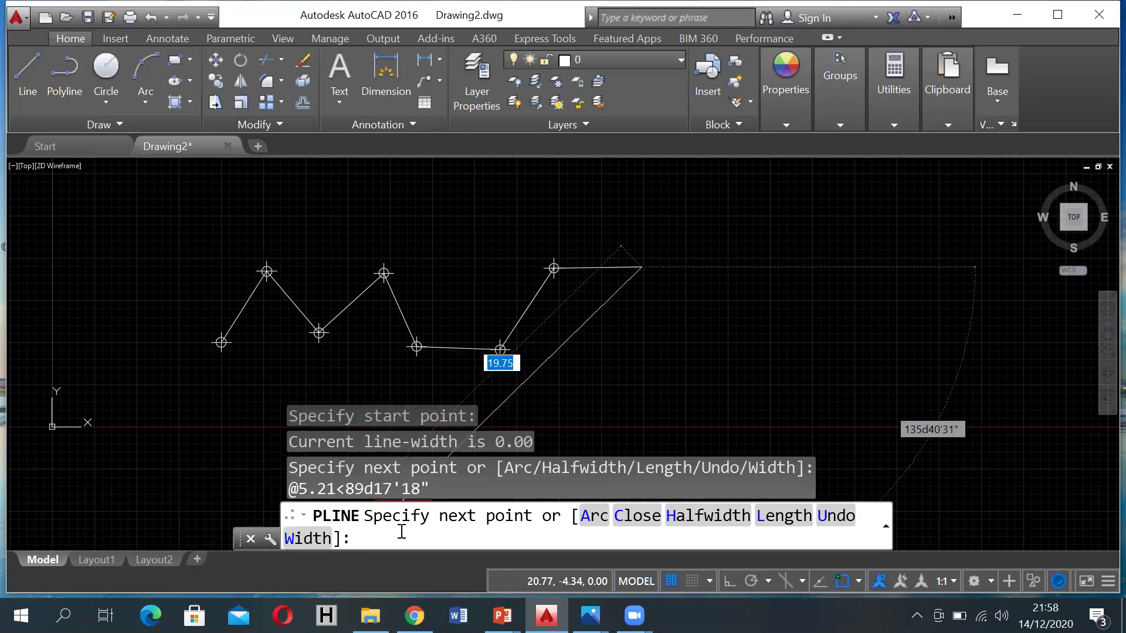
{"action": "key", "text": "Escape"}
Place a point marker at the free end of the seventh polyline as point H.
{"action": "type", "text": "point"}
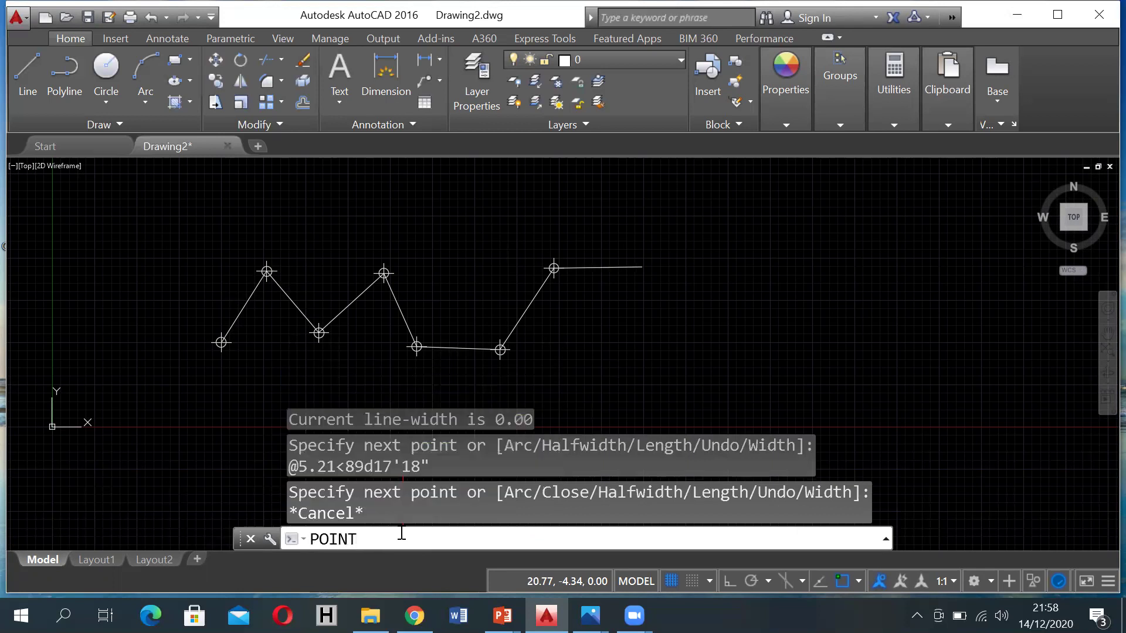
{"action": "key", "text": "Return"}
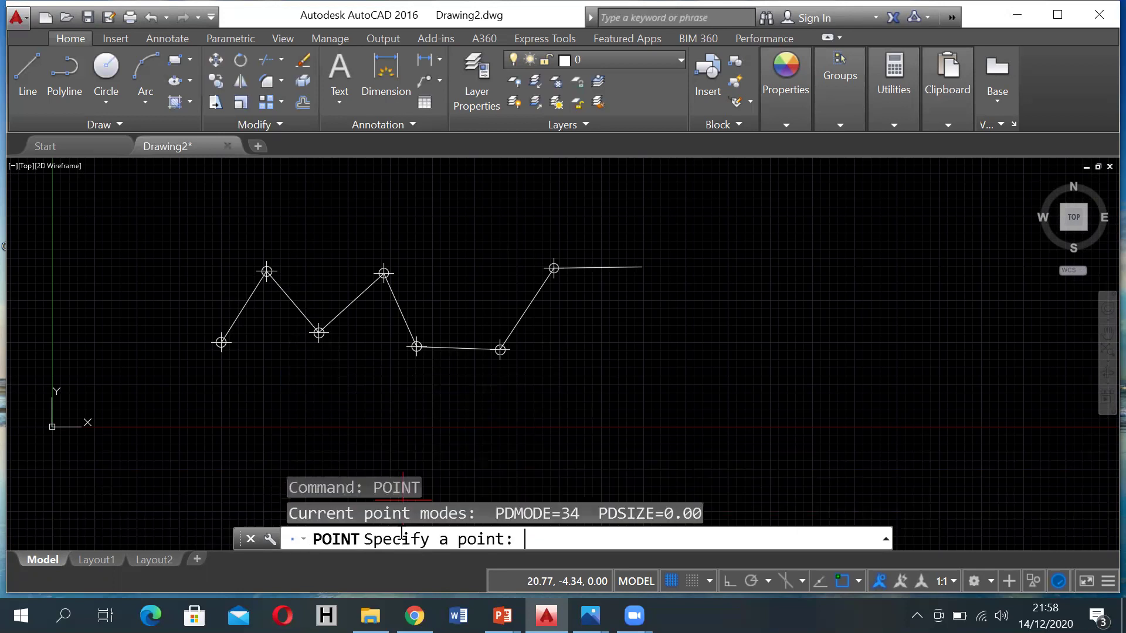
{"action": "left_click", "coordinate": [642, 267]}
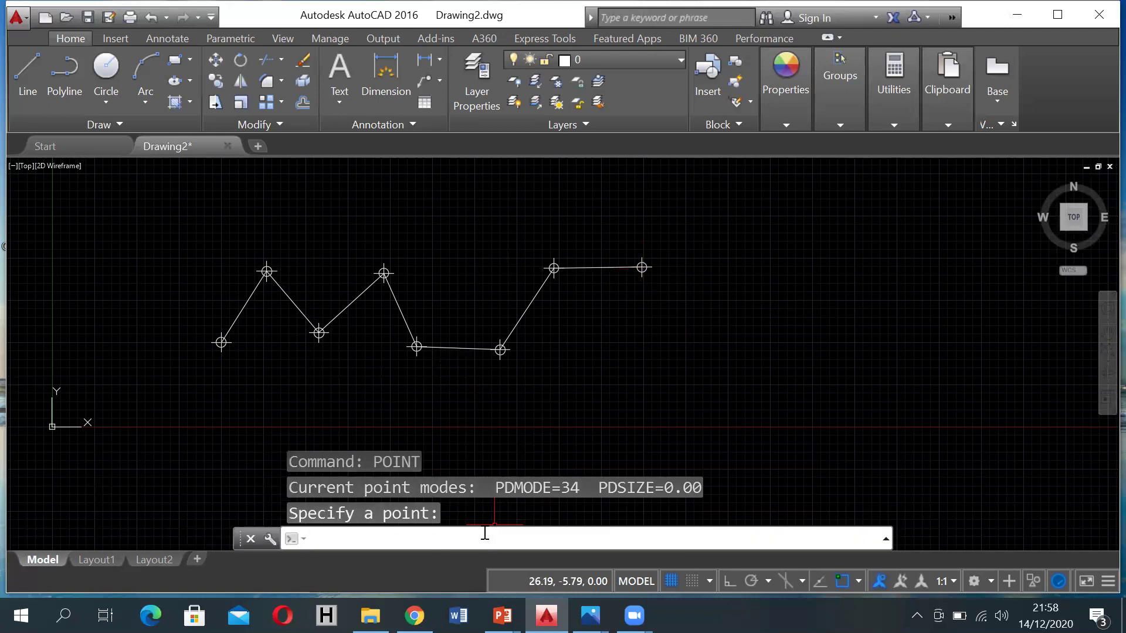
Draw a polyline from point H to I with @4.88<109d11'12".
{"action": "type", "text": "pl"}
{"action": "key", "text": "Return"}
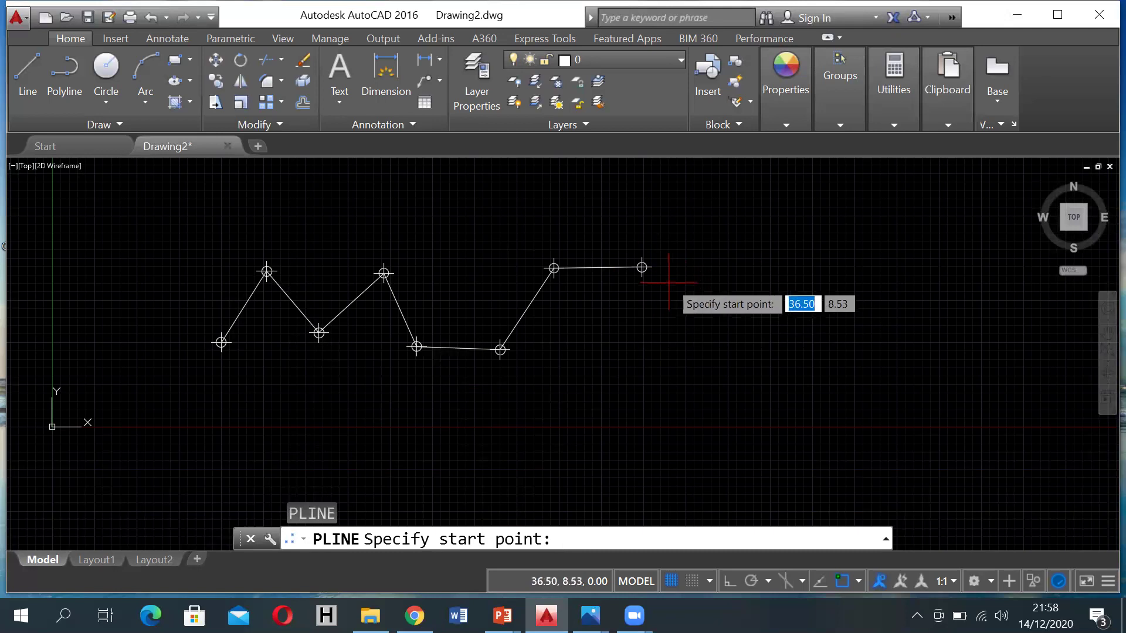
{"action": "left_click", "coordinate": [644, 270]}
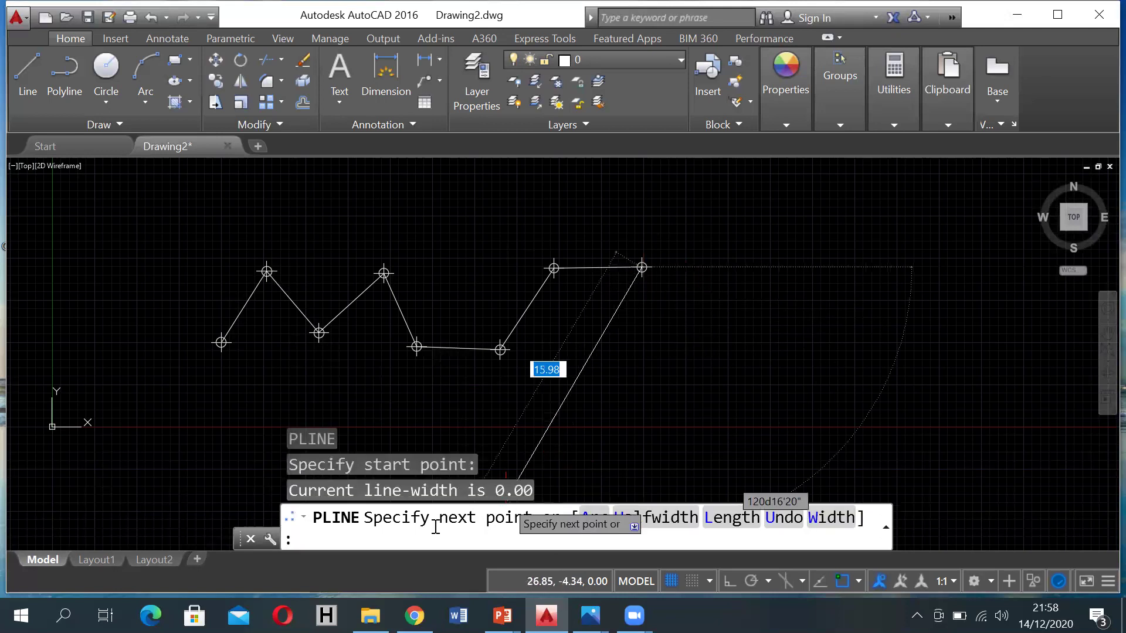
{"action": "type", "text": "@"}
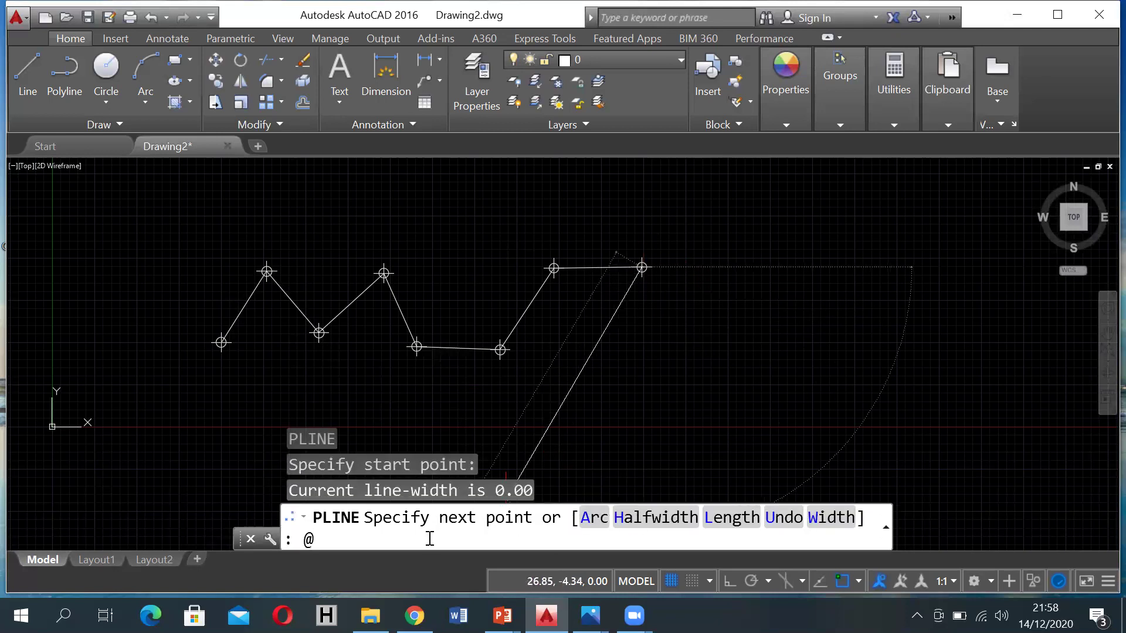
{"action": "type", "text": "4.88<109d"}
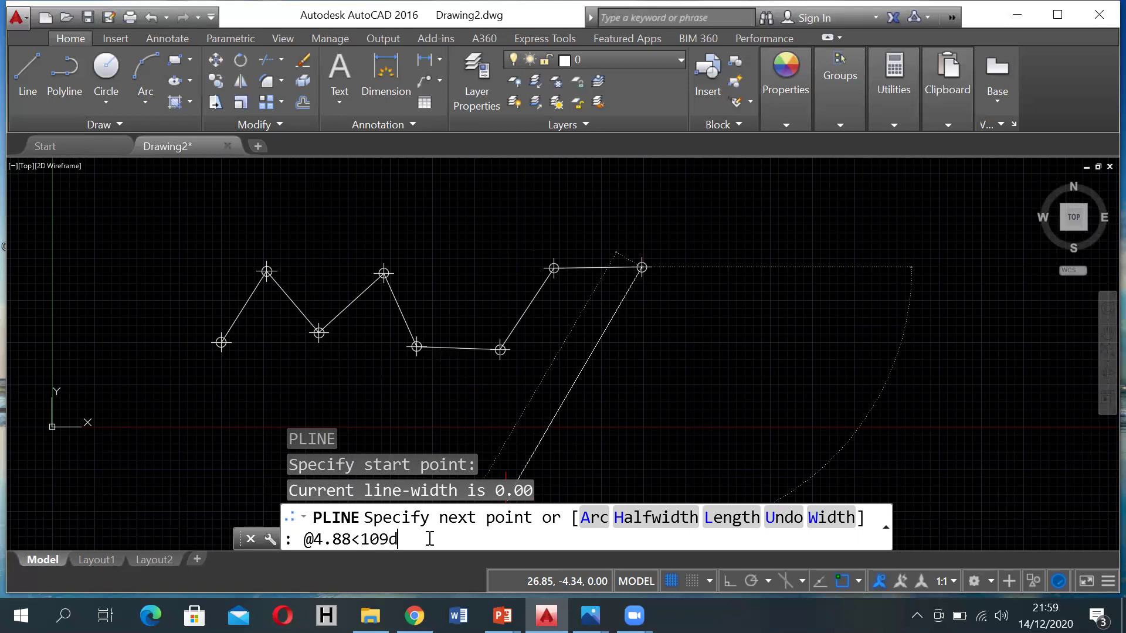
{"action": "type", "text": "11'12\""}
{"action": "key", "text": "Return"}
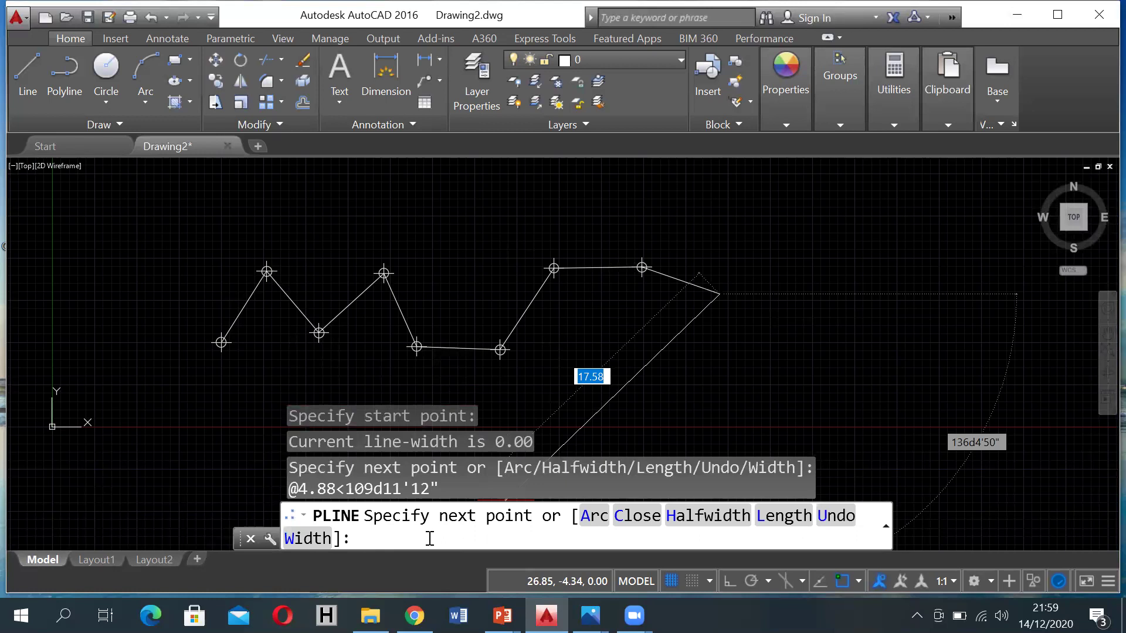
{"action": "key", "text": "Escape"}
Place a point marker at the free end of the eighth polyline as point I.
{"action": "type", "text": "point"}
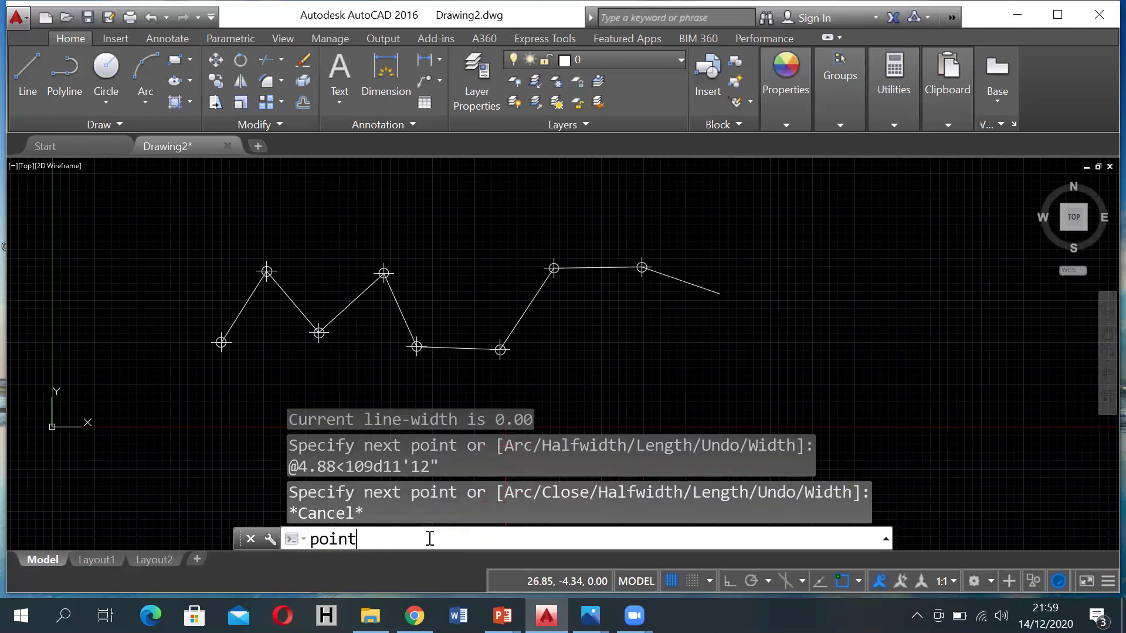
{"action": "key", "text": "Return"}
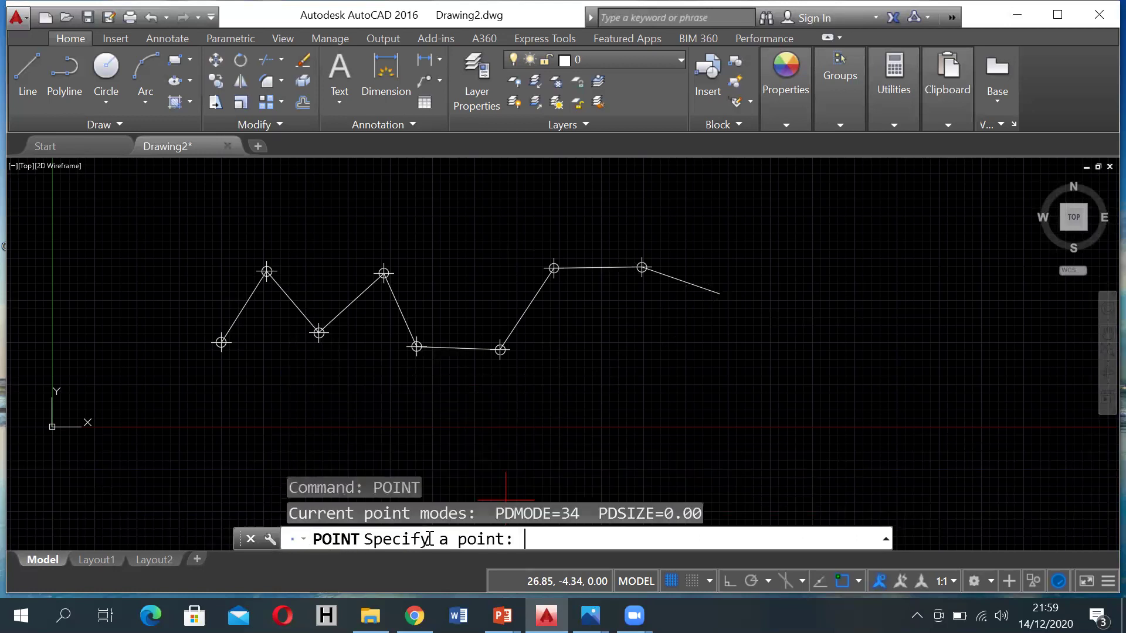
{"action": "left_click", "coordinate": [719, 293]}
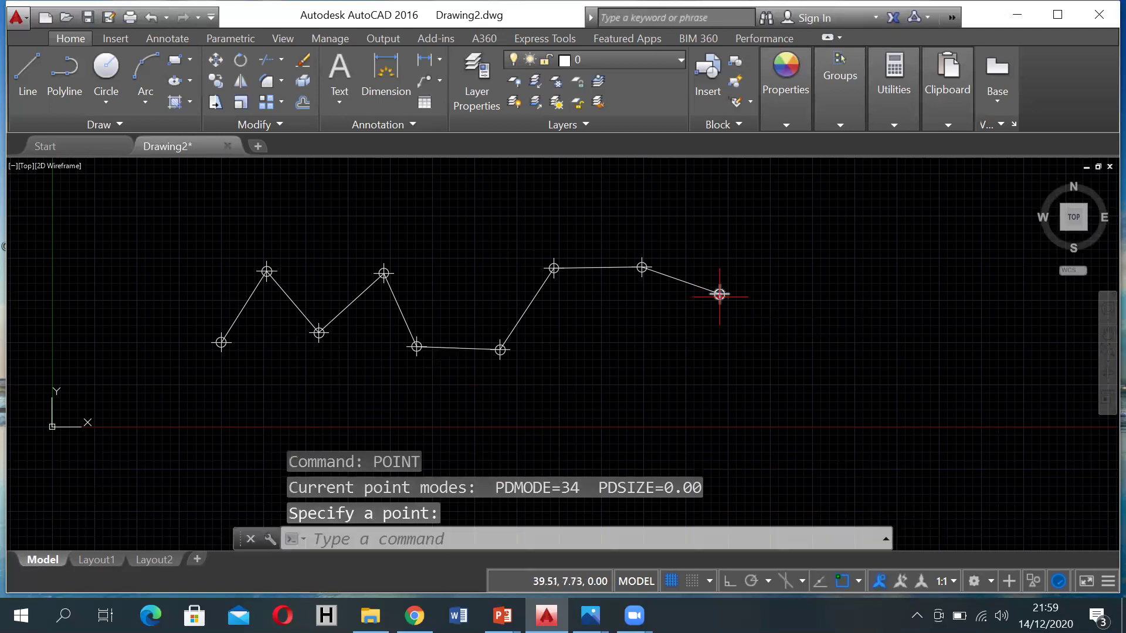
Draw a polyline from point I to J with @5.81<8d7'2".
{"action": "left_click", "coordinate": [463, 544]}
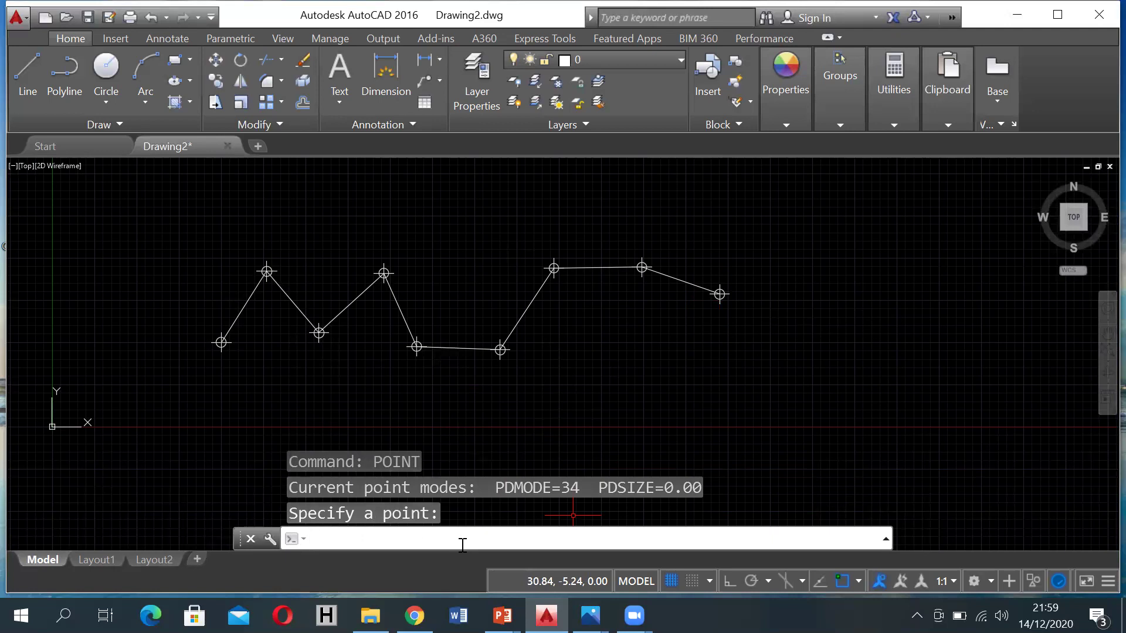
{"action": "type", "text": "pl"}
{"action": "key", "text": "Return"}
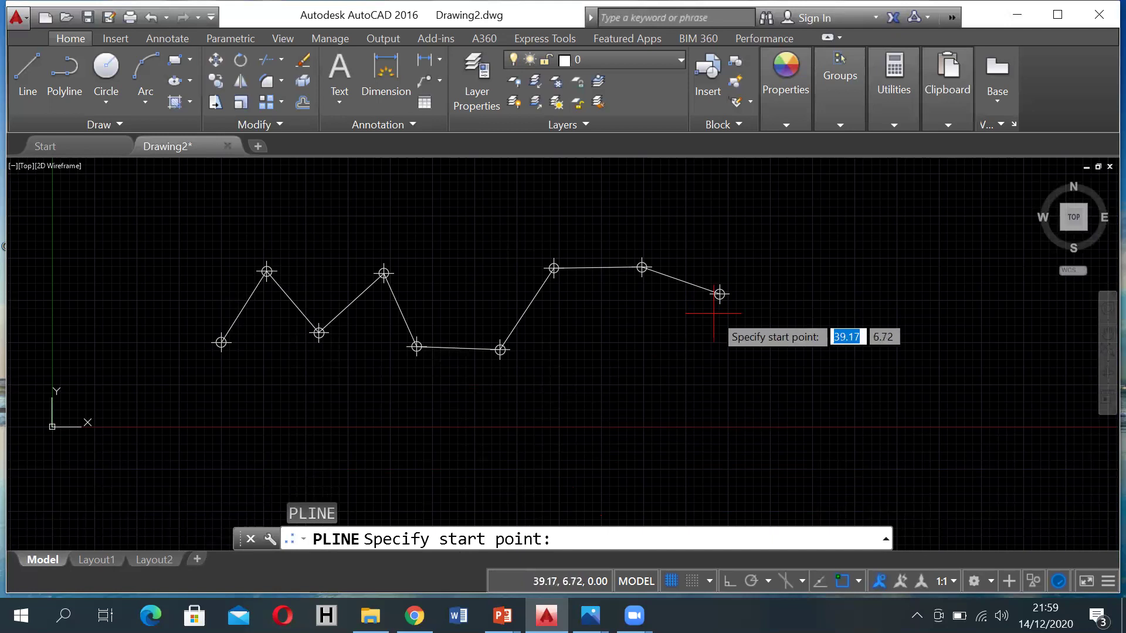
{"action": "left_click", "coordinate": [720, 294]}
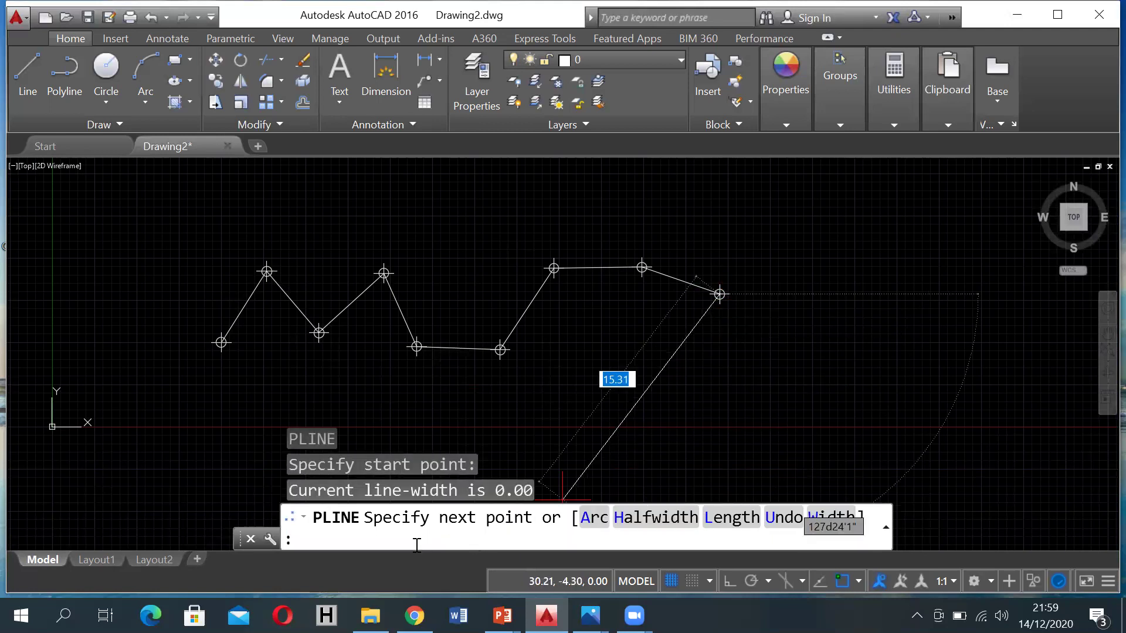
{"action": "type", "text": "@"}
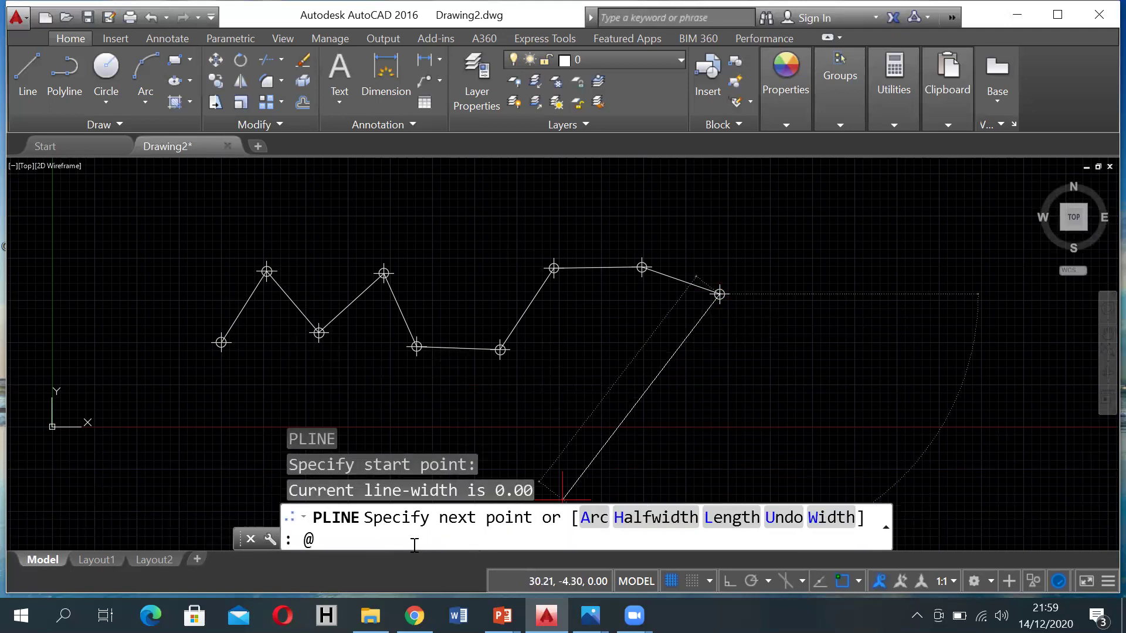
{"action": "type", "text": "5.81<8d7'2\""}
{"action": "key", "text": "Return"}
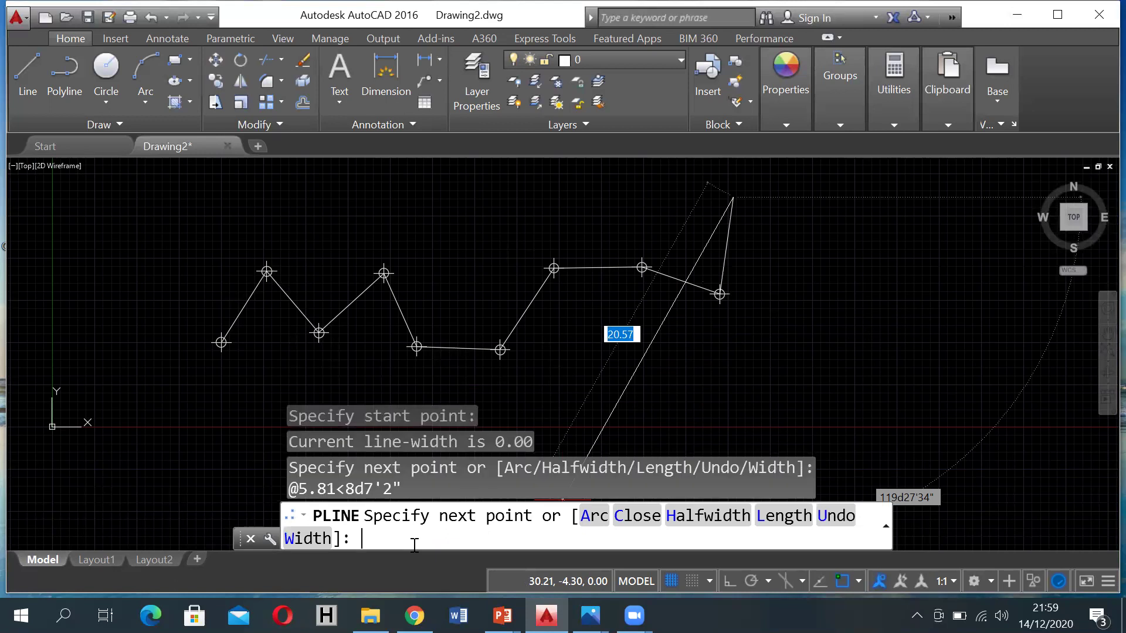
{"action": "key", "text": "Escape"}
Place a point marker at the free end of the ninth polyline as point J.
{"action": "type", "text": "point"}
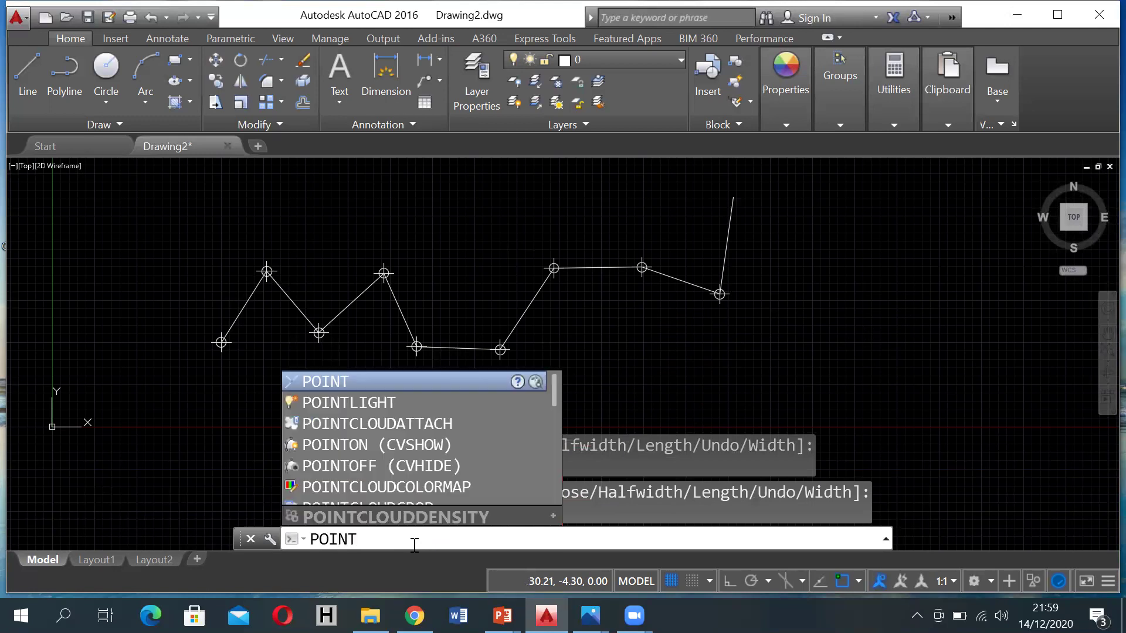
{"action": "key", "text": "Return"}
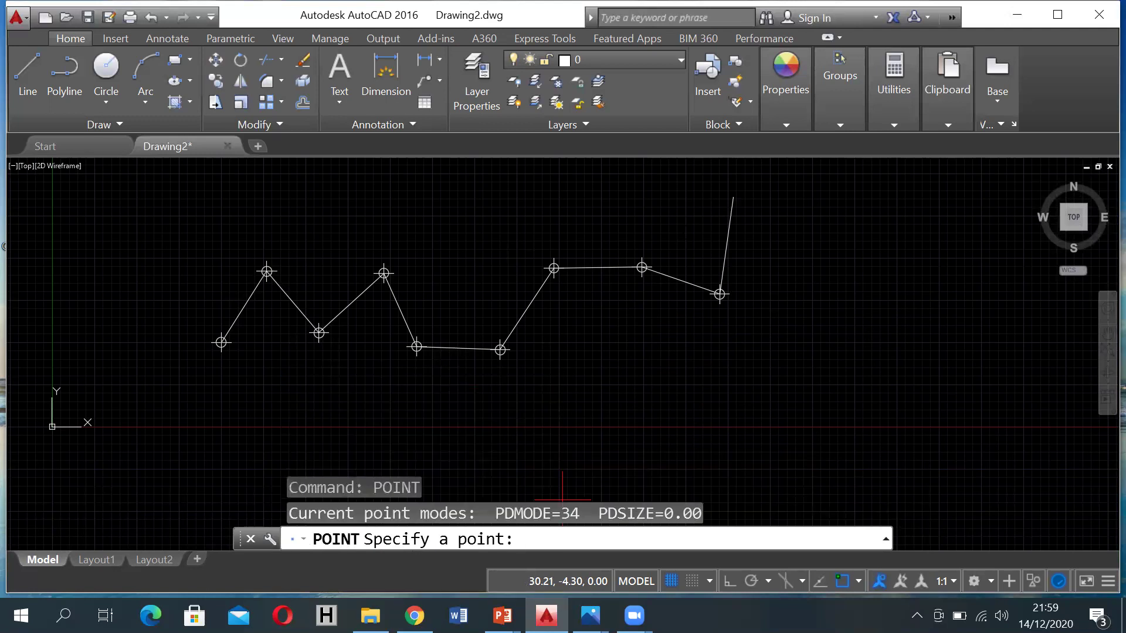
{"action": "left_click", "coordinate": [733, 197]}
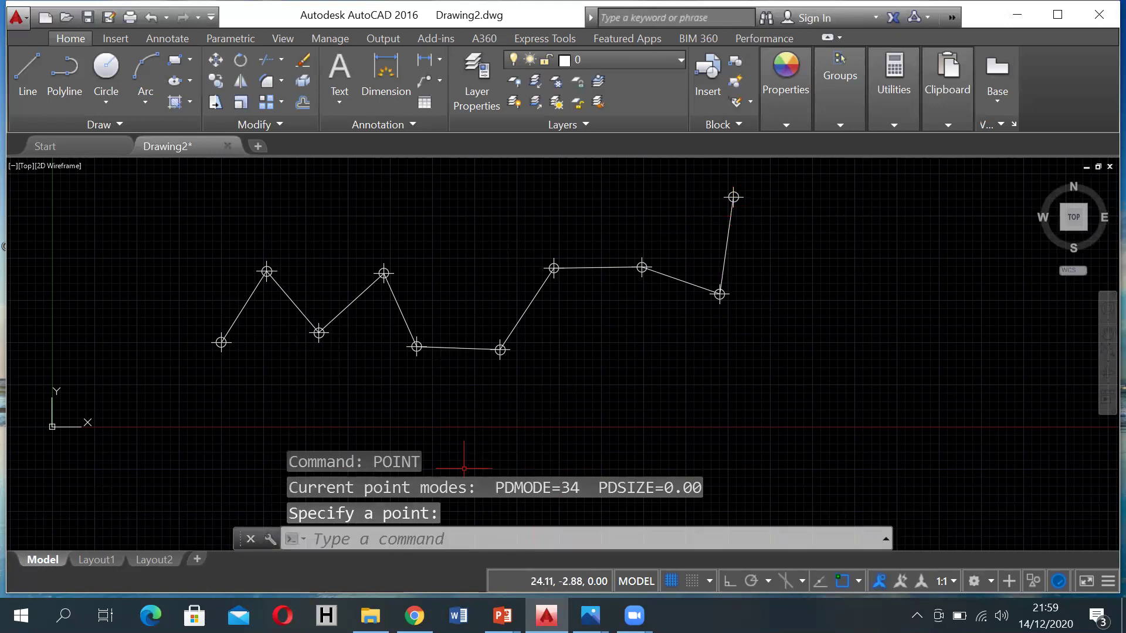
Draw a polyline from point J to K with @4.96<300d26'13".
{"action": "middle_click_drag", "start_coordinate": [590, 364], "coordinate": [589, 451]}
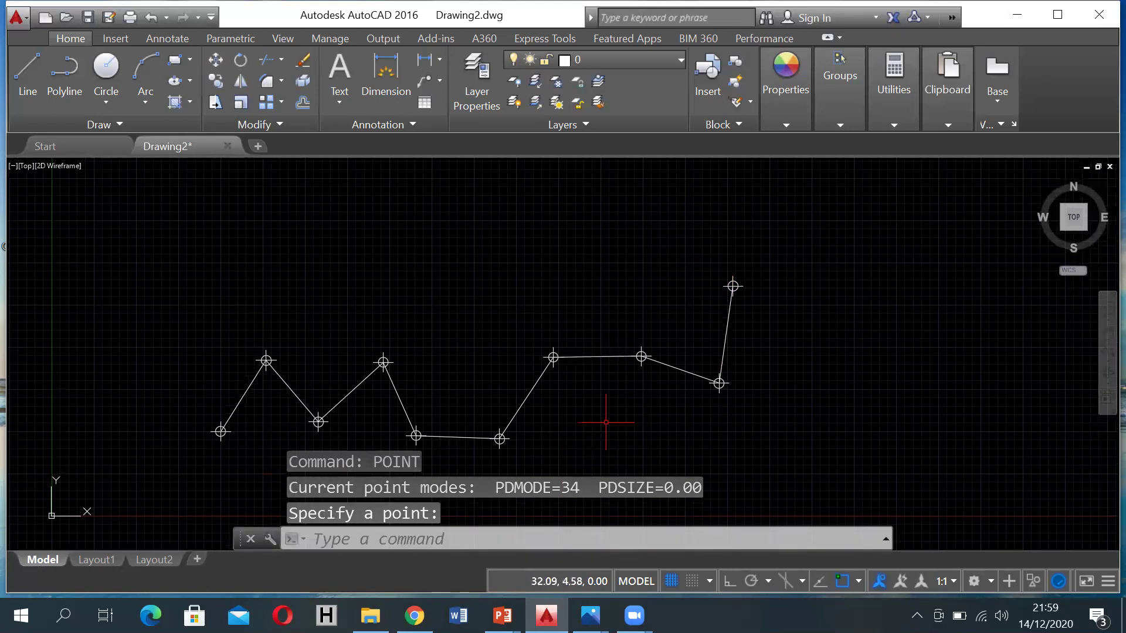
{"action": "left_click", "coordinate": [463, 544]}
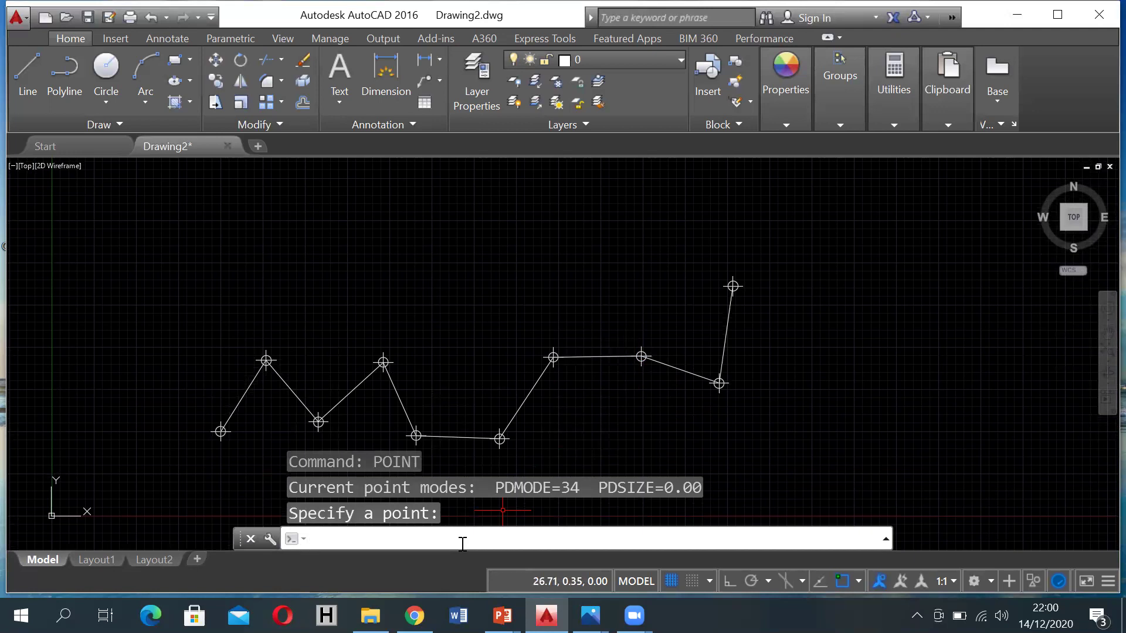
{"action": "type", "text": "PL"}
{"action": "key", "text": "Return"}
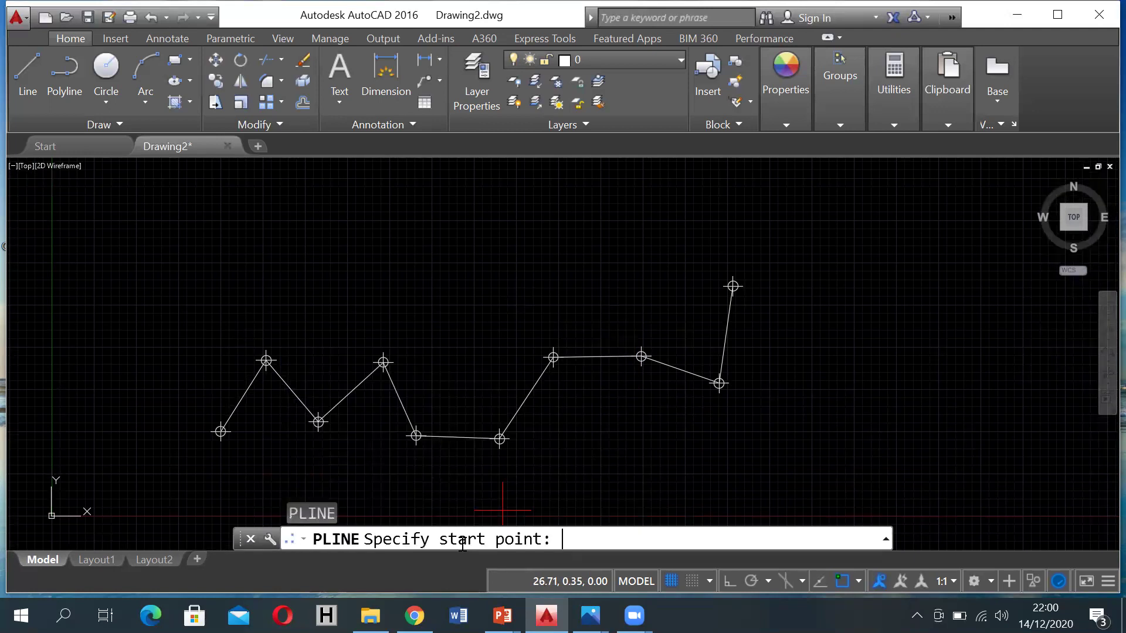
{"action": "left_click", "coordinate": [733, 286]}
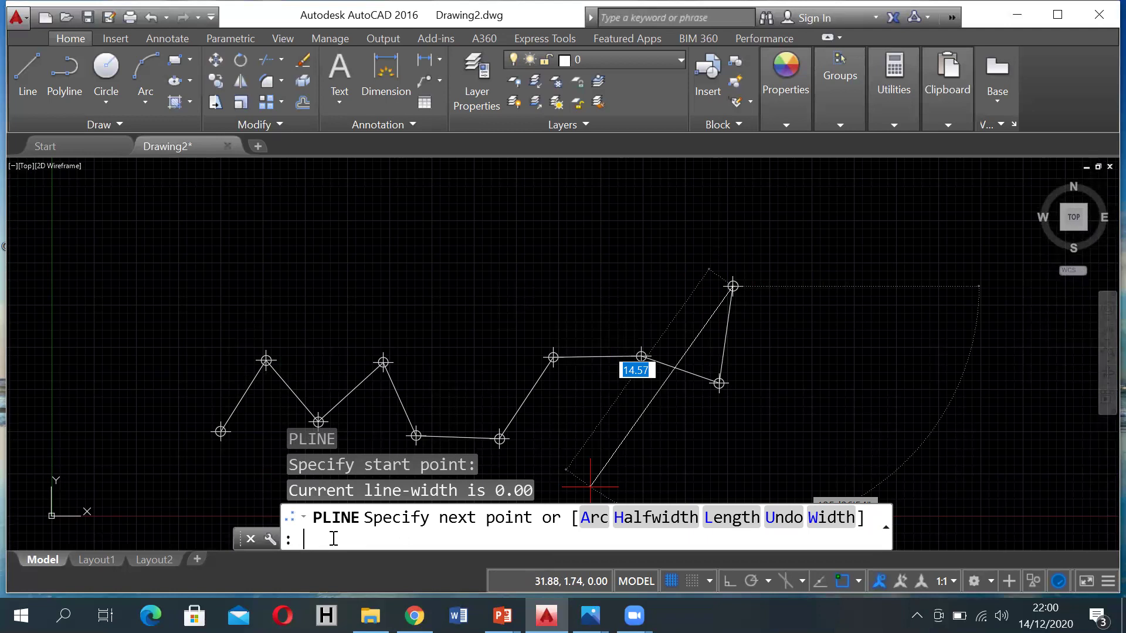
{"action": "type", "text": "@"}
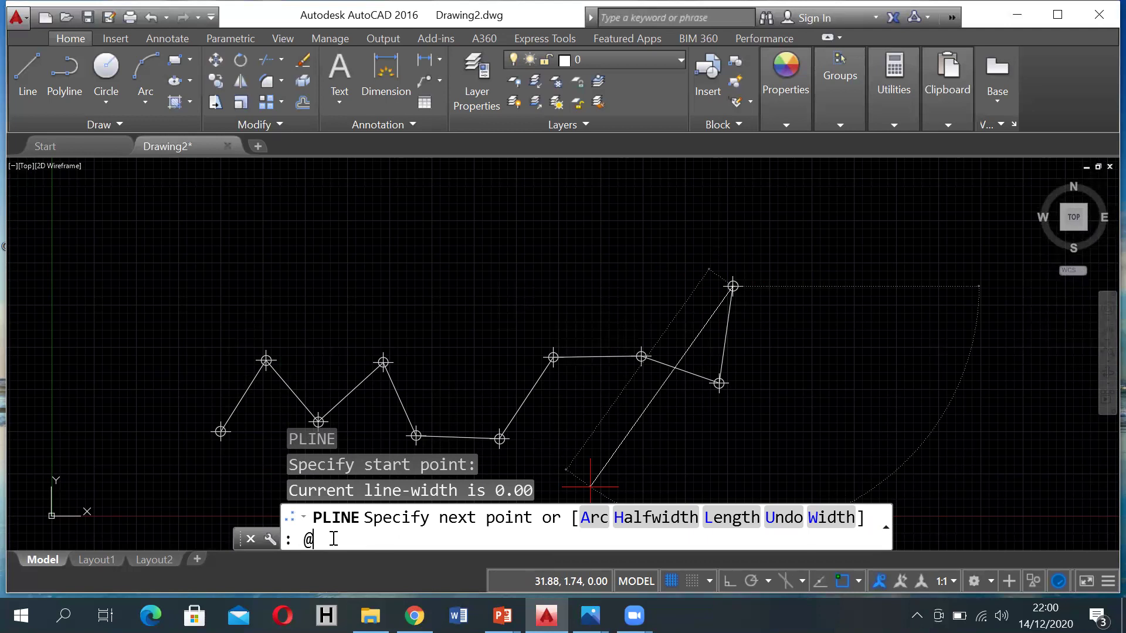
{"action": "type", "text": "4.96<300d24"}
{"action": "key", "text": "BackSpace"}
{"action": "type", "text": "6'"}
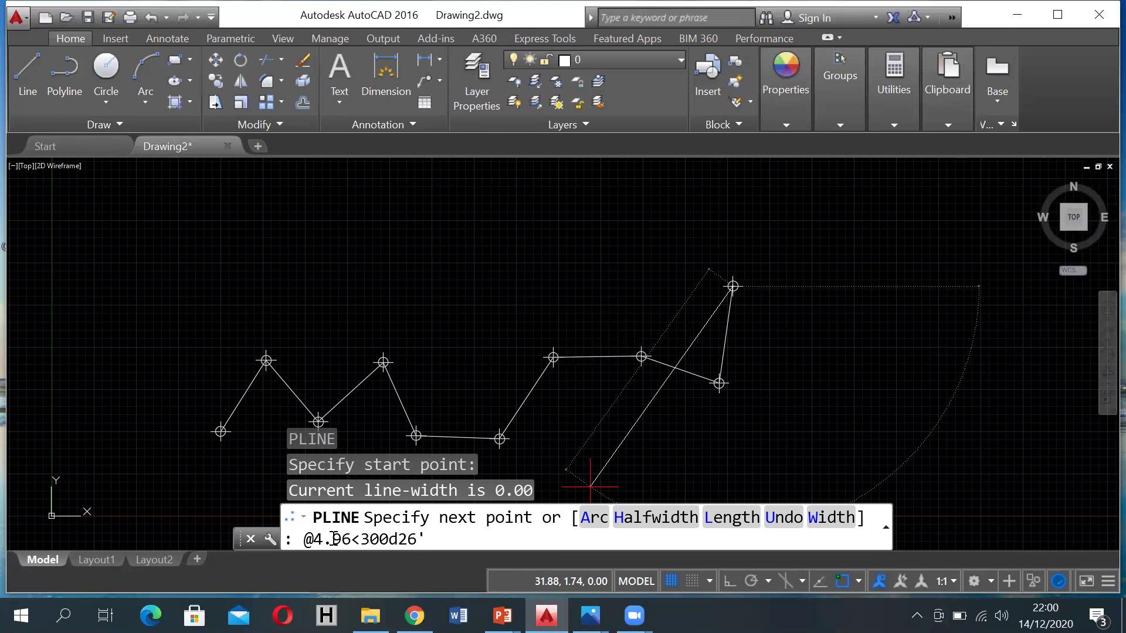
{"action": "type", "text": "13\""}
{"action": "key", "text": "Return"}
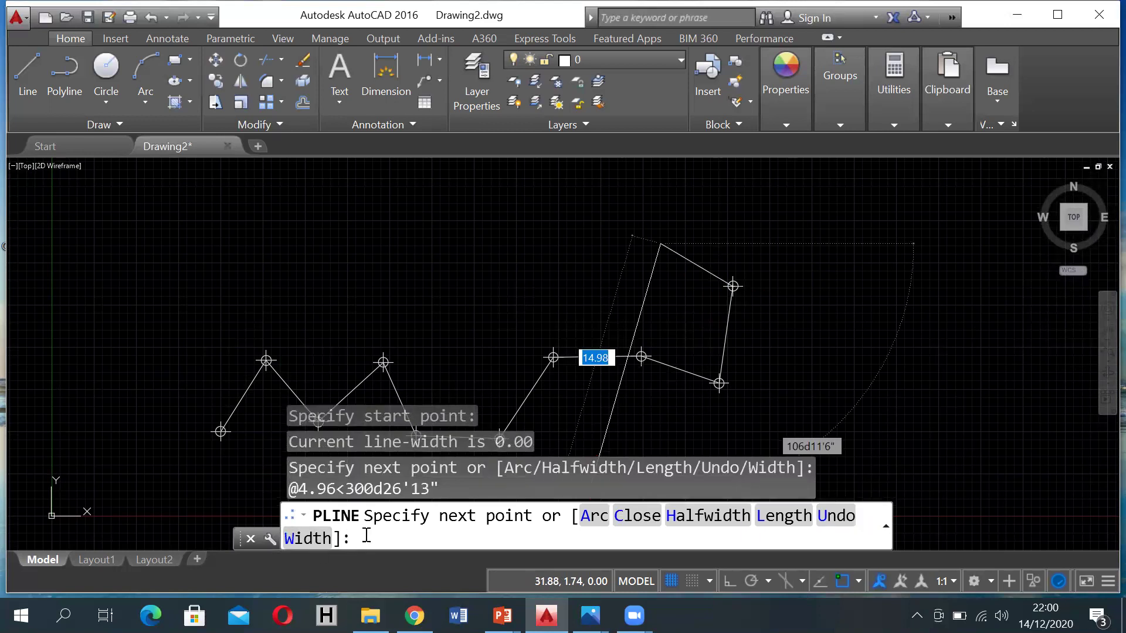
Place a point marker at the free end of the tenth polyline as point K.
{"action": "key", "text": "Escape"}
{"action": "type", "text": "point"}
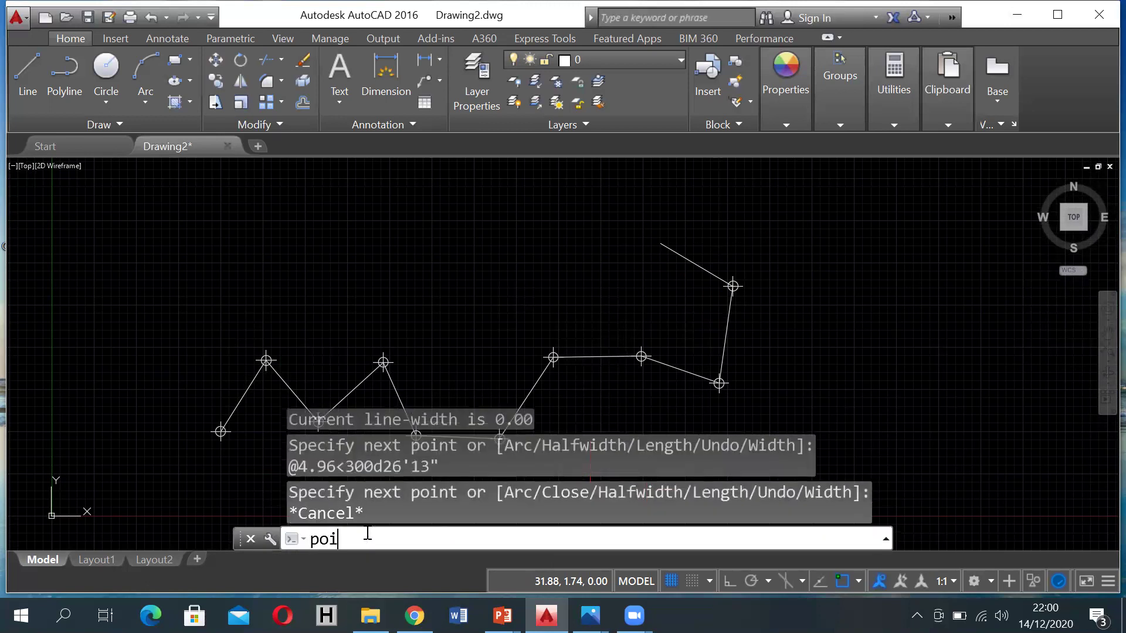
{"action": "key", "text": "Return"}
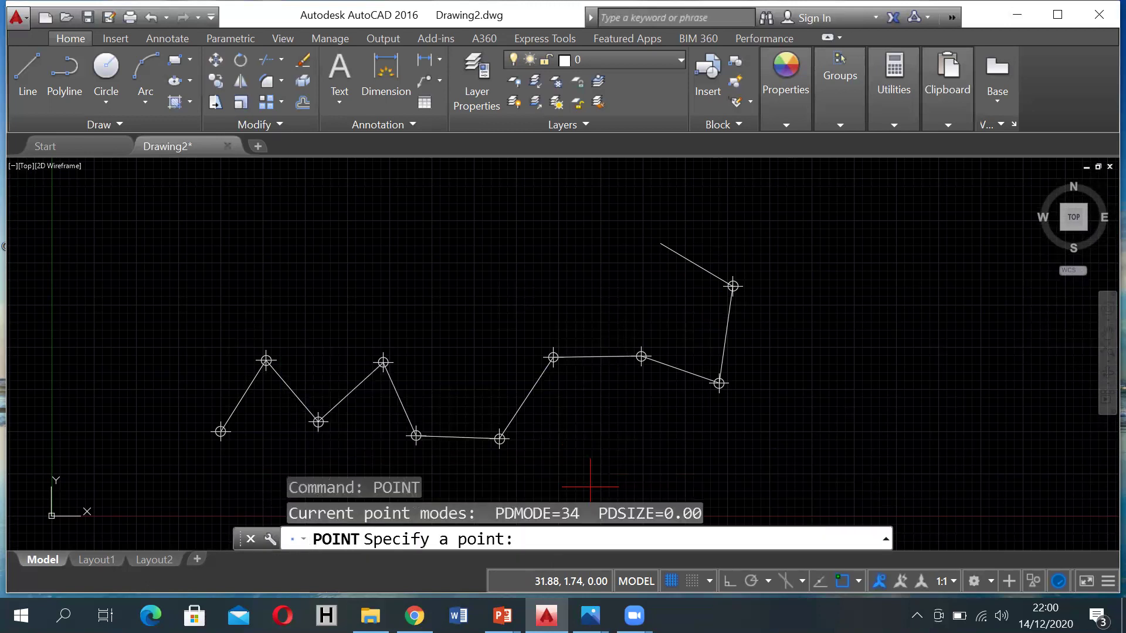
{"action": "left_click", "coordinate": [661, 243]}
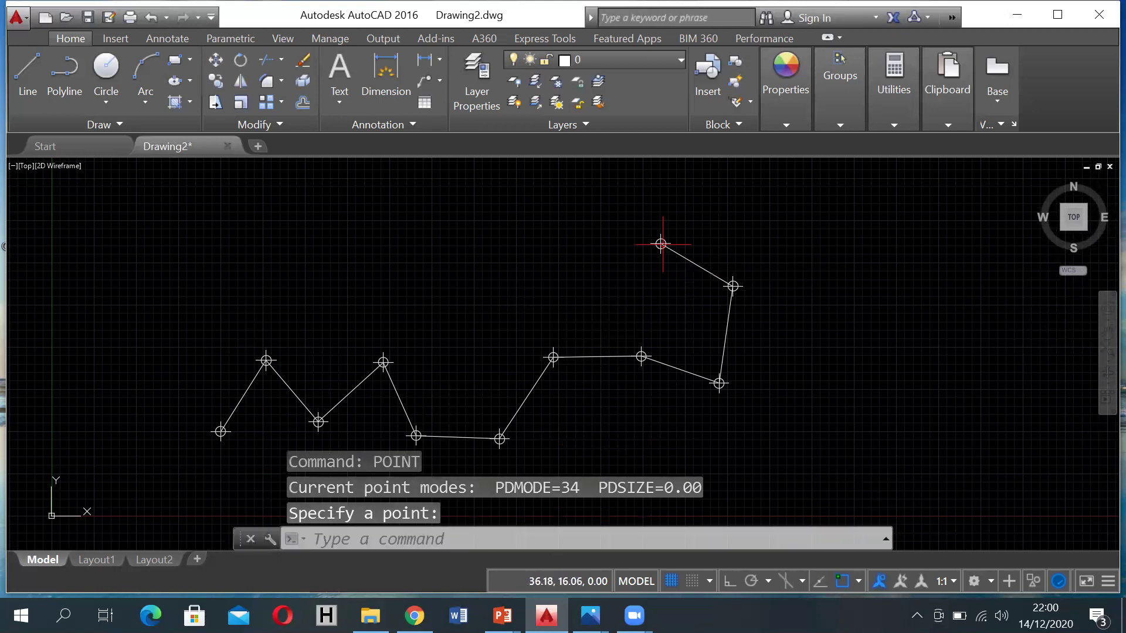
Draw a polyline from point K to L with @5.23<280d55'14".
{"action": "left_click", "coordinate": [415, 527]}
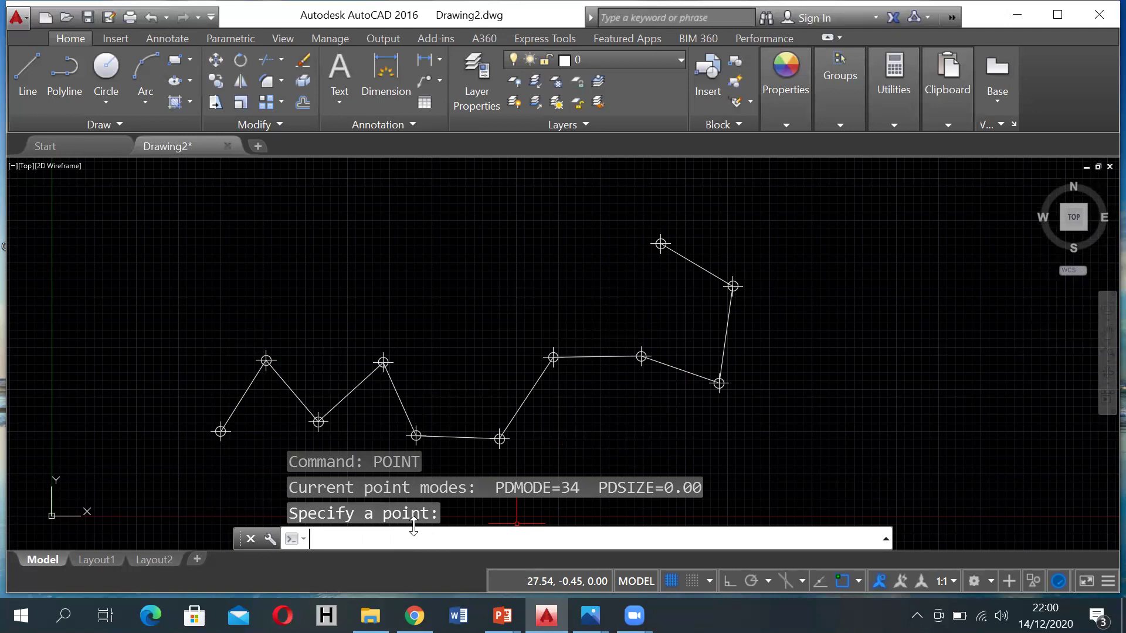
{"action": "type", "text": "pl"}
{"action": "key", "text": "Return"}
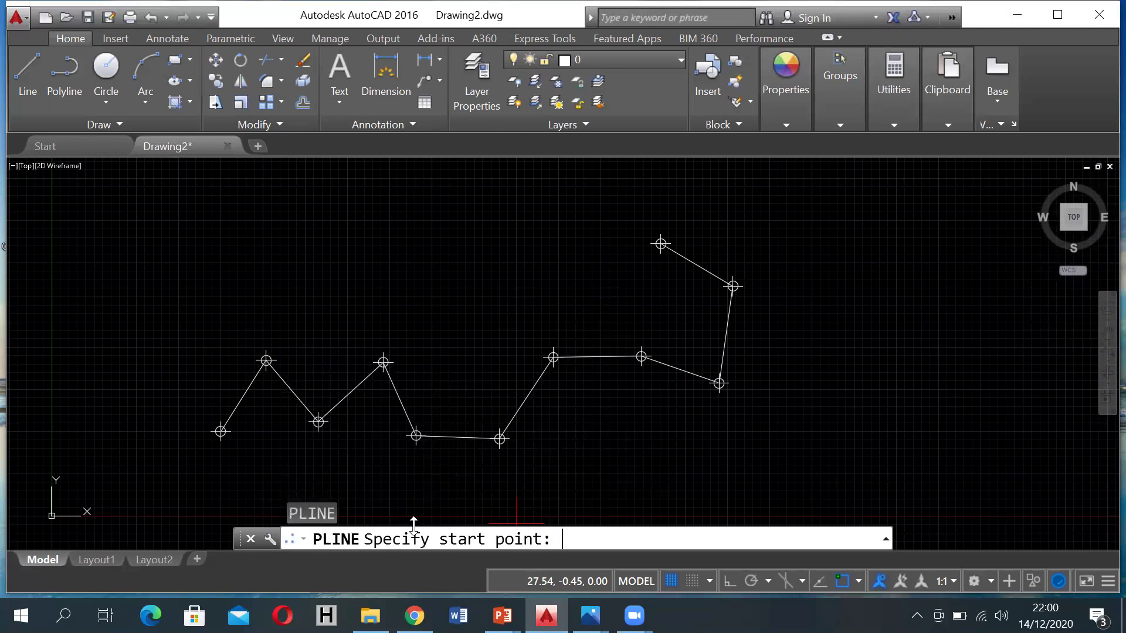
{"action": "left_click", "coordinate": [661, 243]}
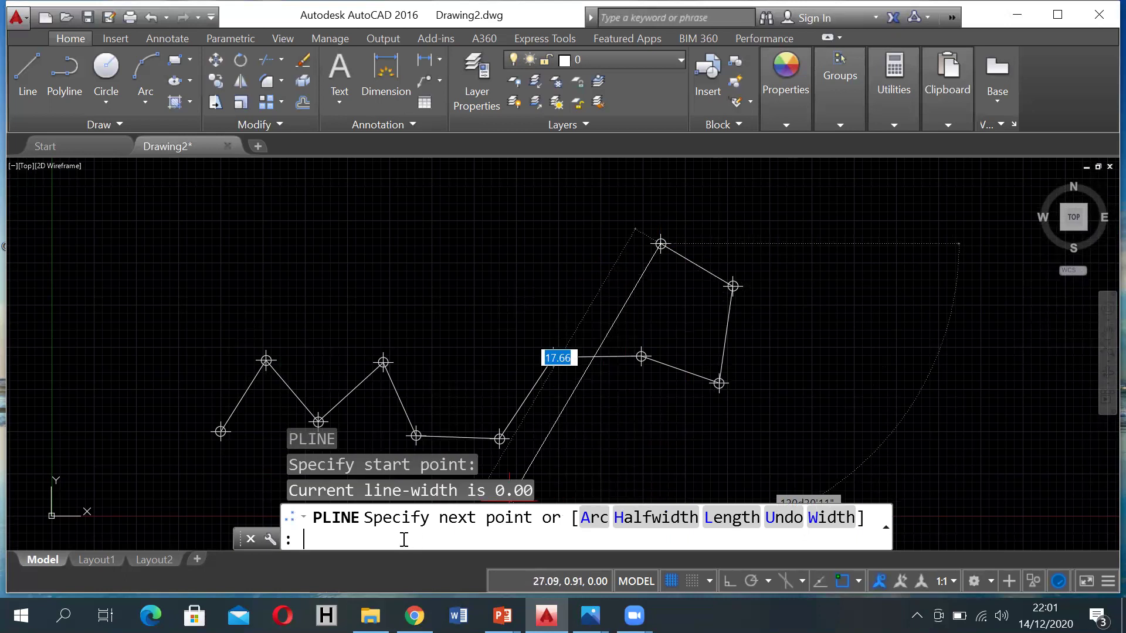
{"action": "type", "text": "@"}
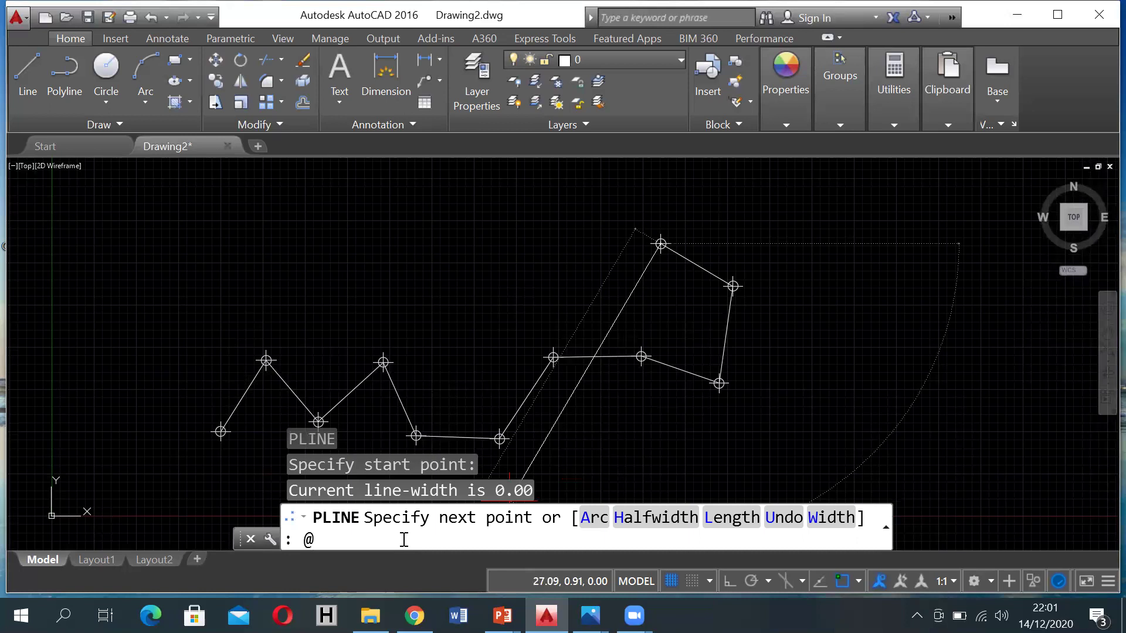
{"action": "type", "text": "5.23<280d55'14"}
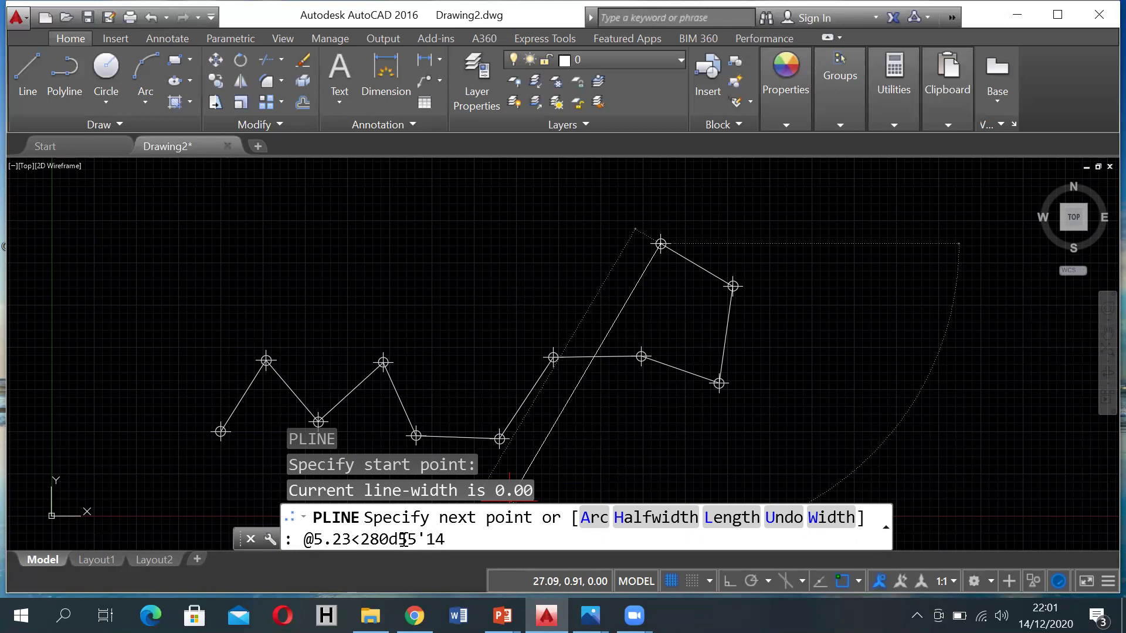
{"action": "type", "text": "\""}
{"action": "key", "text": "Return"}
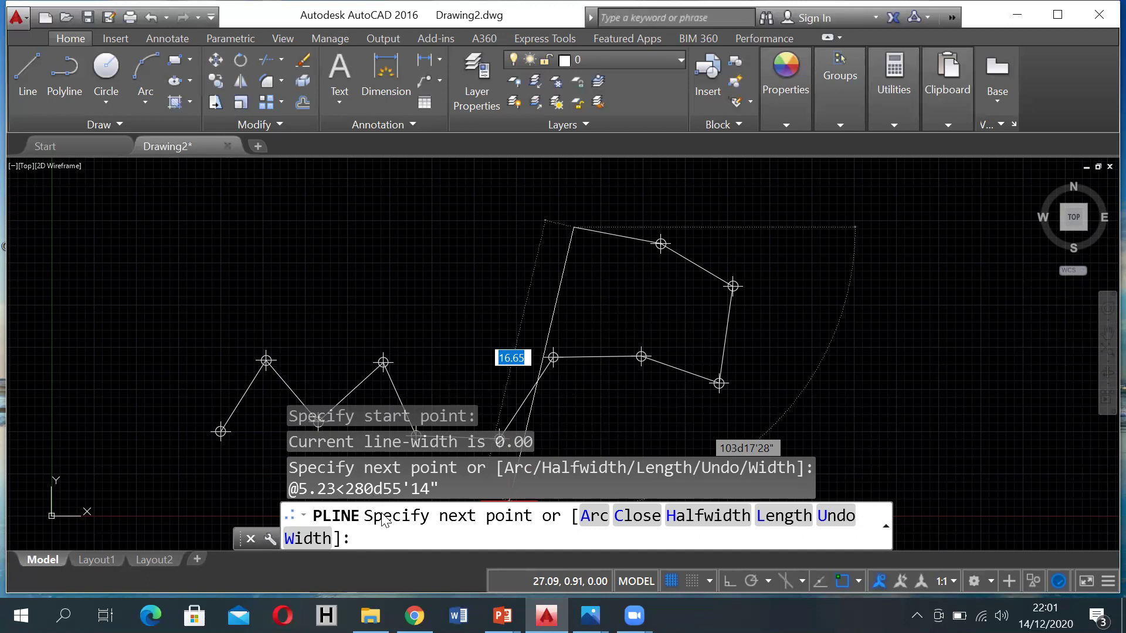
{"action": "key", "text": "Escape"}
Place a point marker at the free end of the eleventh polyline as point L.
{"action": "type", "text": "point"}
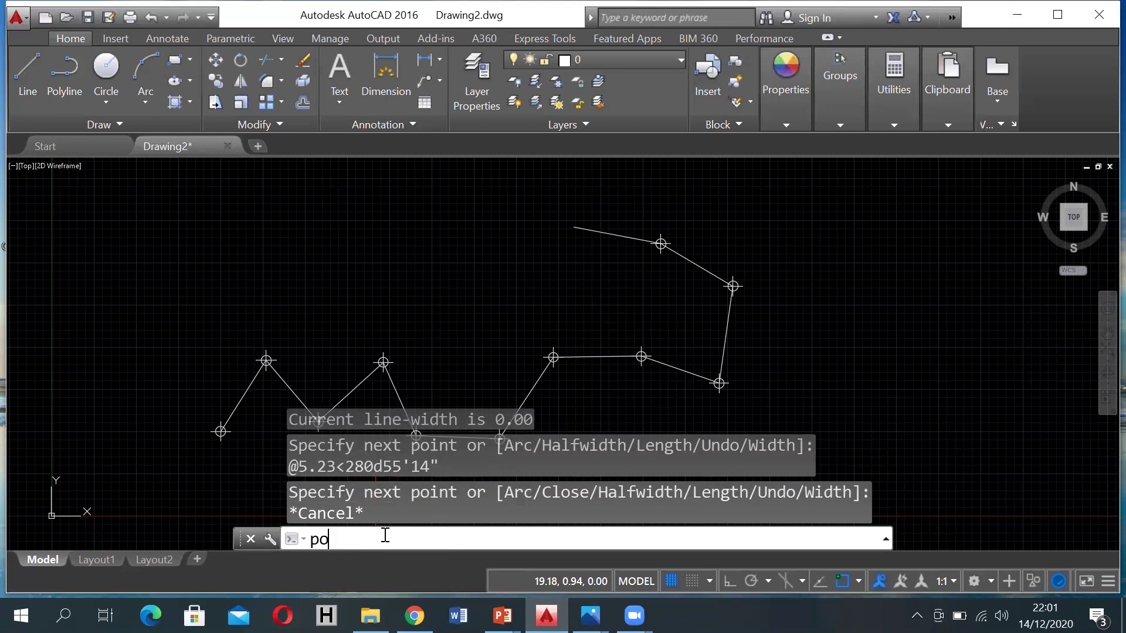
{"action": "key", "text": "Return"}
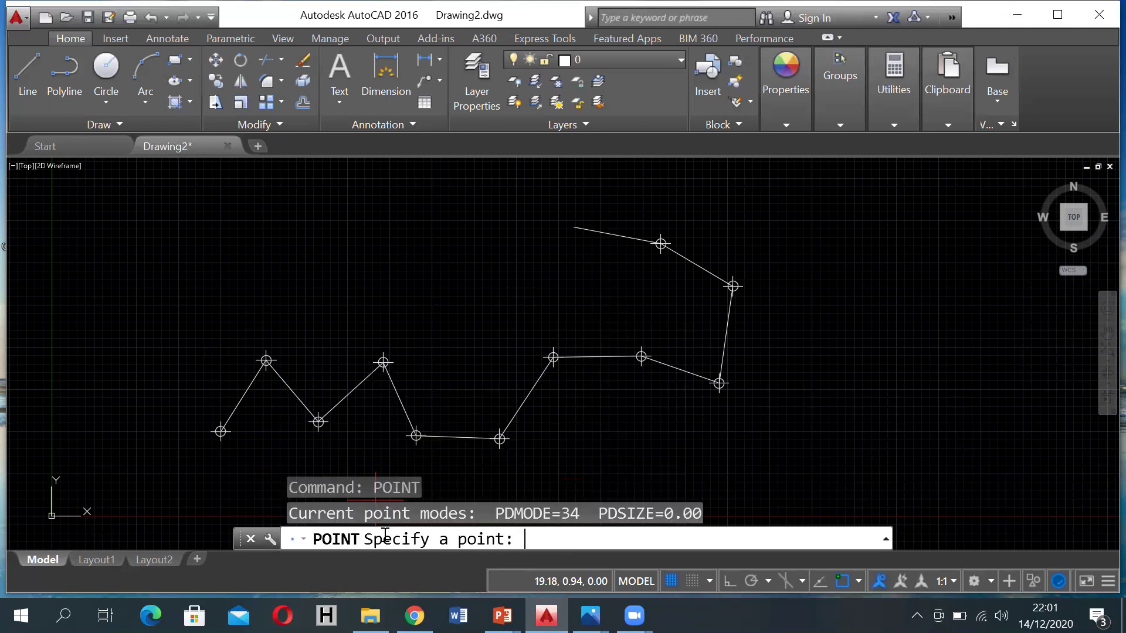
{"action": "left_click", "coordinate": [573, 226]}
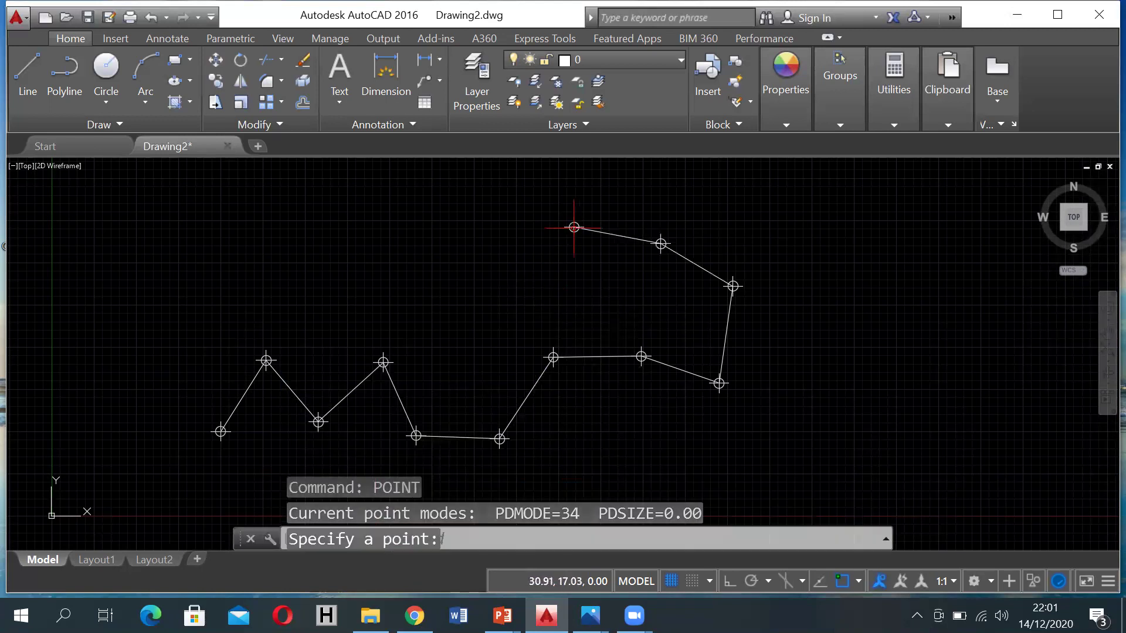
Draw a polyline from point L to M with @4.82<210d14'18".
{"action": "left_click", "coordinate": [384, 535]}
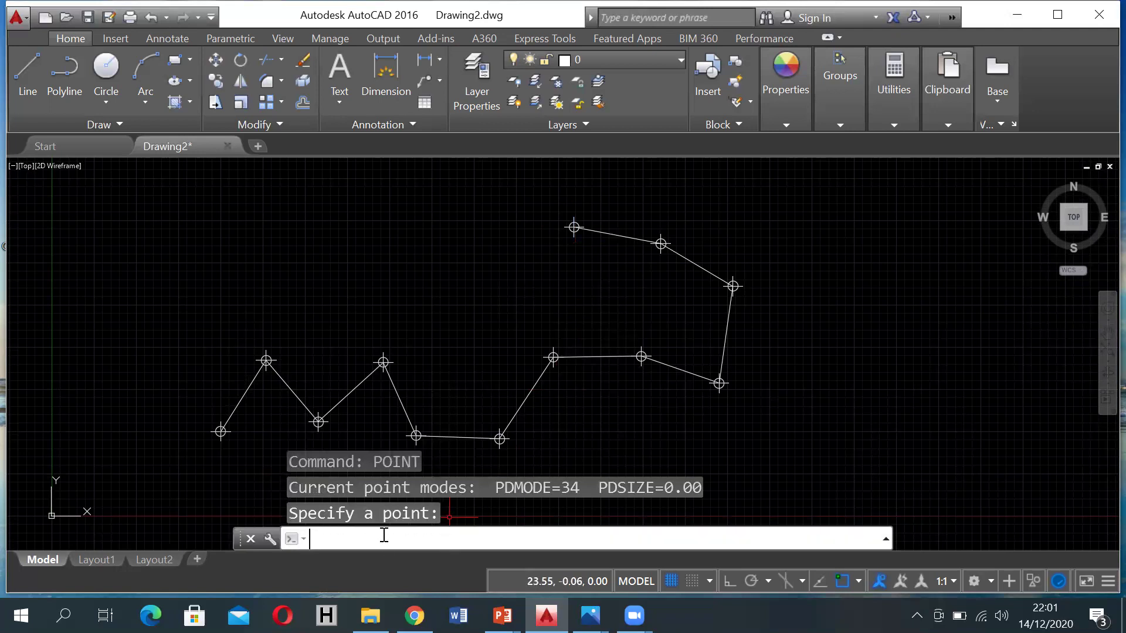
{"action": "type", "text": "PL"}
{"action": "key", "text": "Return"}
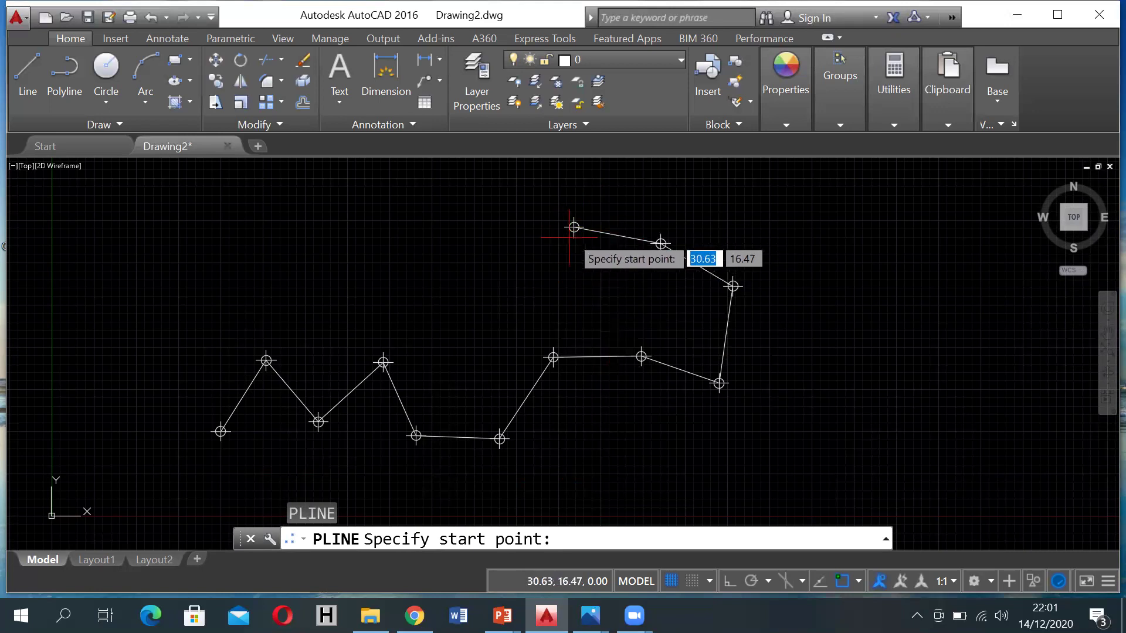
{"action": "left_click", "coordinate": [574, 227]}
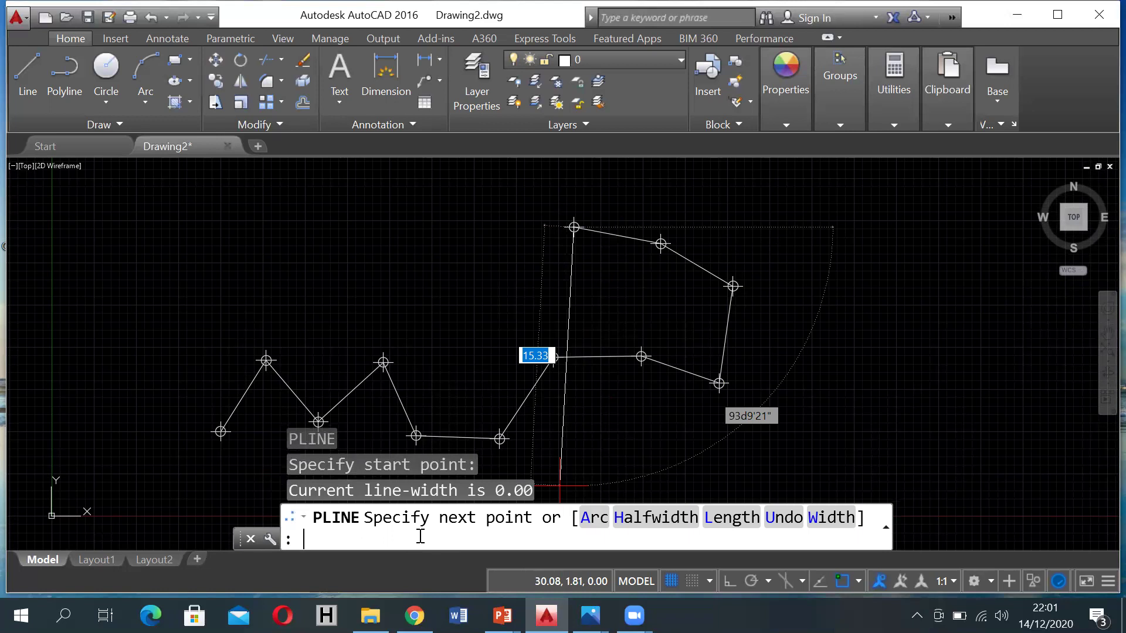
{"action": "type", "text": "2@"}
{"action": "key", "text": "BackSpace"}
{"action": "key", "text": "BackSpace"}
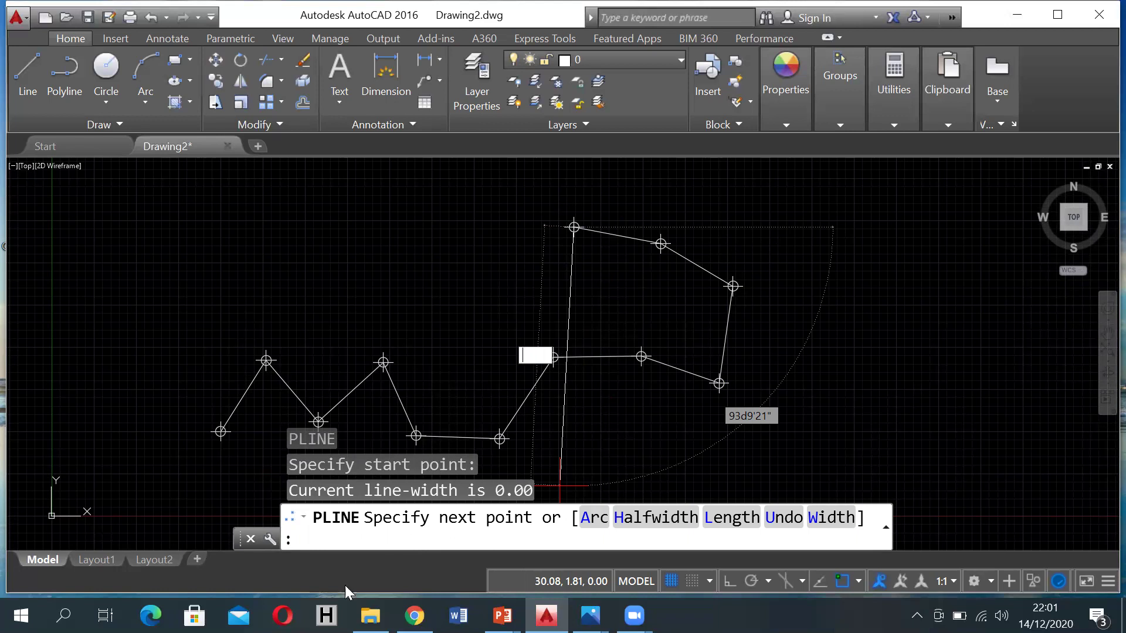
{"action": "left_click", "coordinate": [318, 544]}
{"action": "type", "text": "@"}
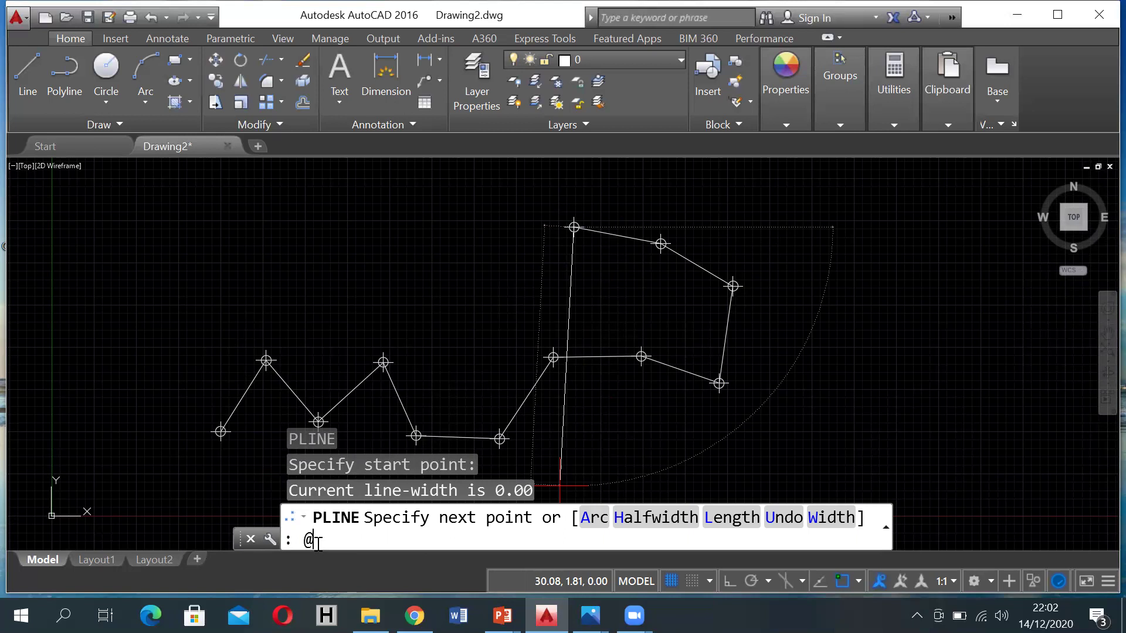
{"action": "type", "text": "4.82<210d14"}
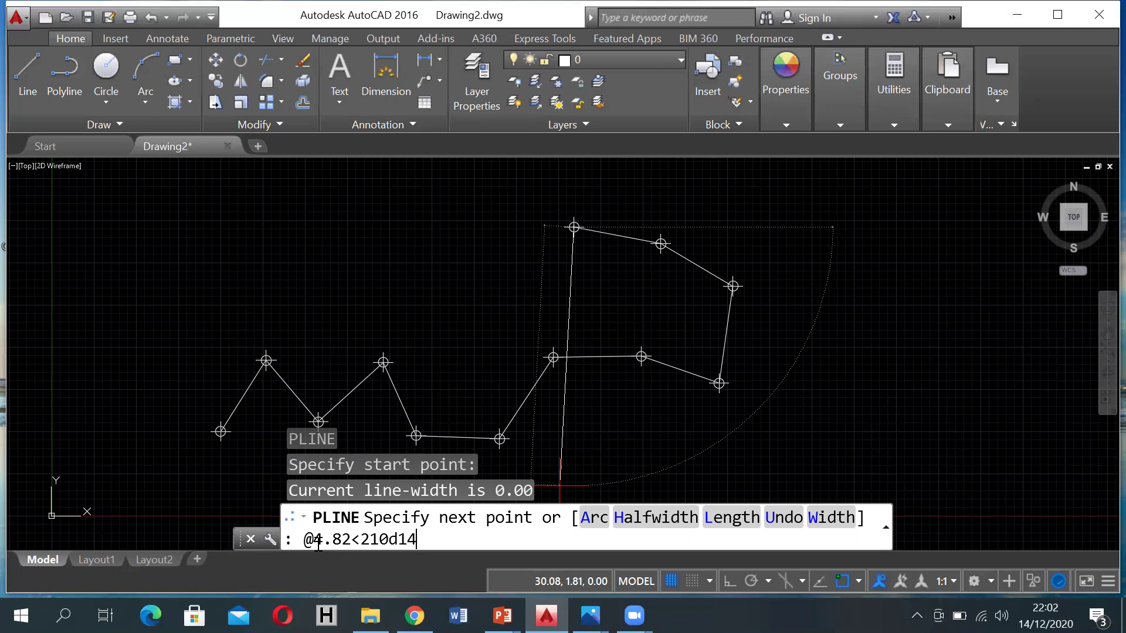
{"action": "type", "text": "'18\""}
{"action": "key", "text": "Return"}
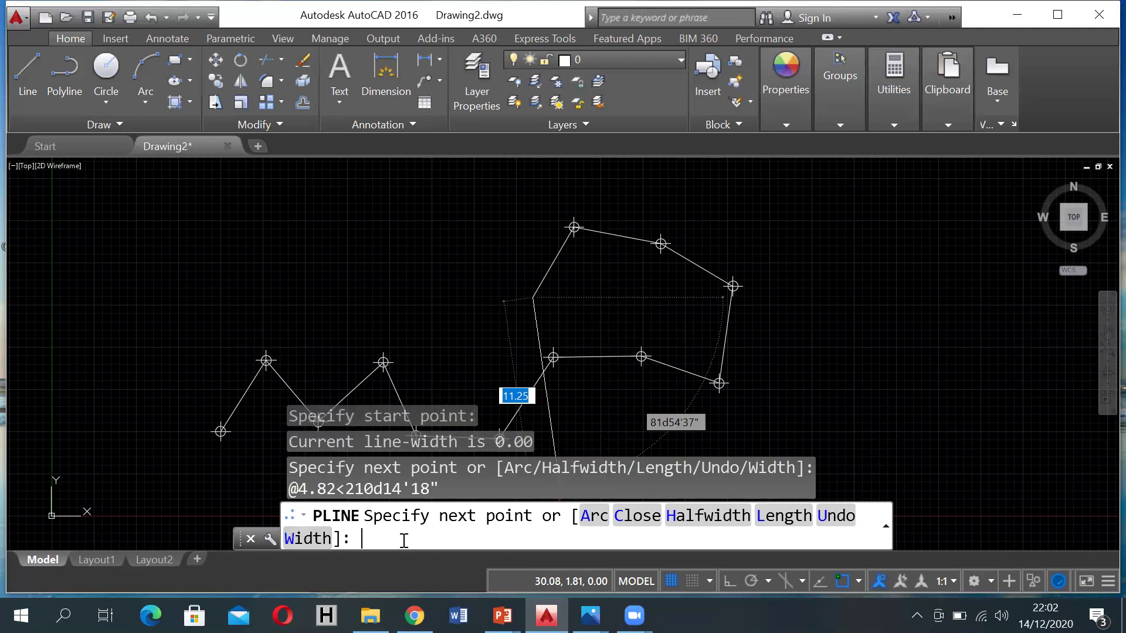
{"action": "key", "text": "Escape"}
Place a point marker at the free end of the twelfth polyline as point M.
{"action": "type", "text": "poi"}
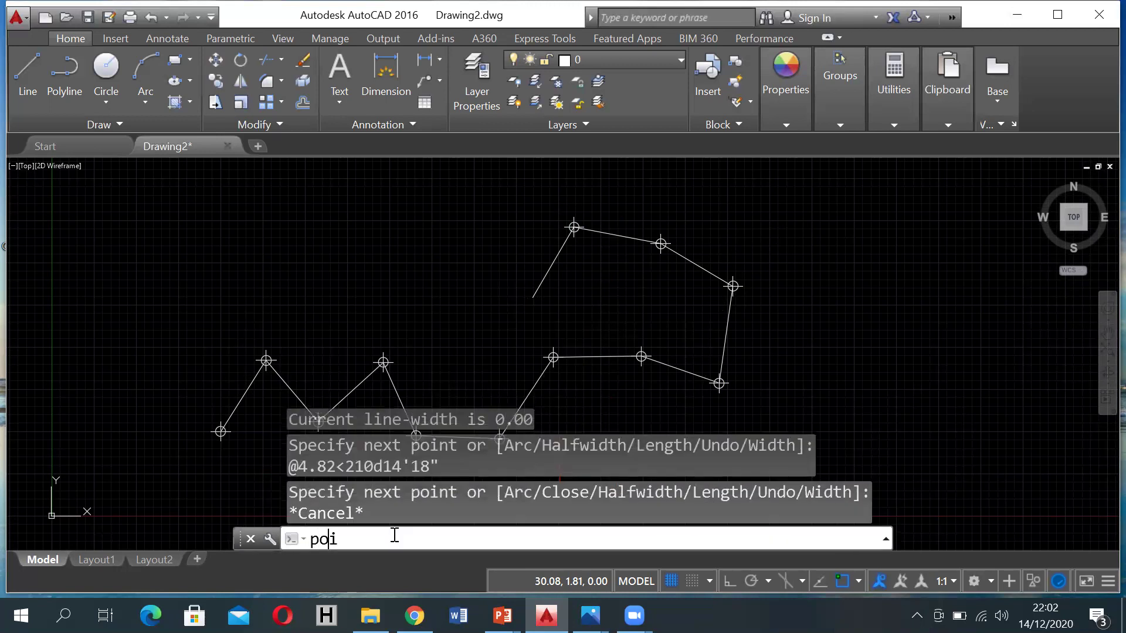
{"action": "type", "text": "nt"}
{"action": "key", "text": "Return"}
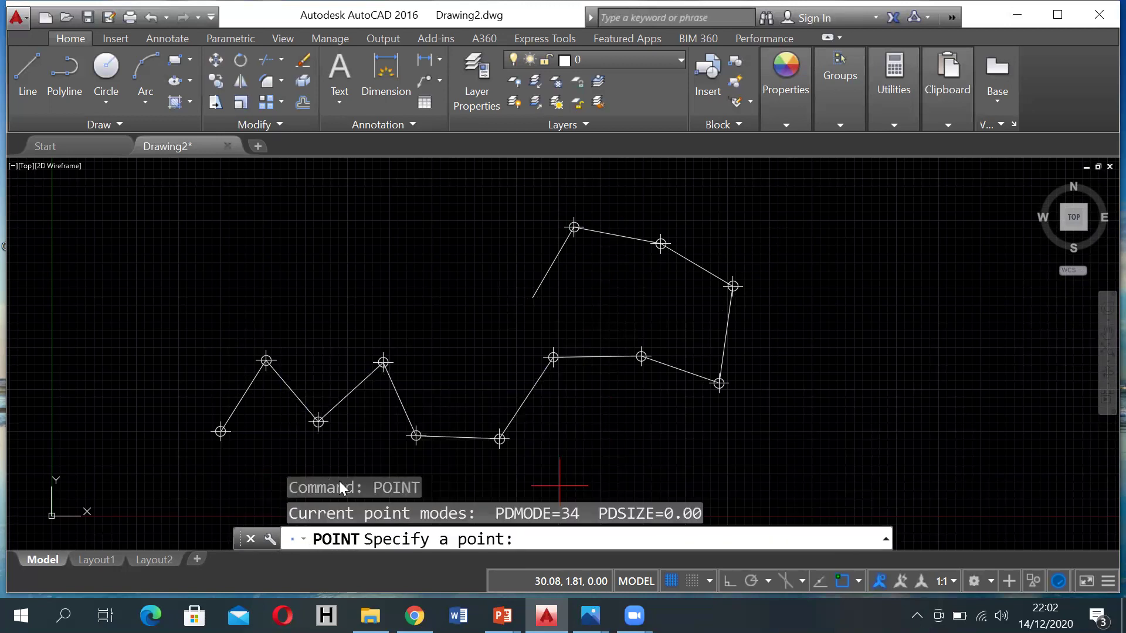
{"action": "left_click", "coordinate": [533, 297]}
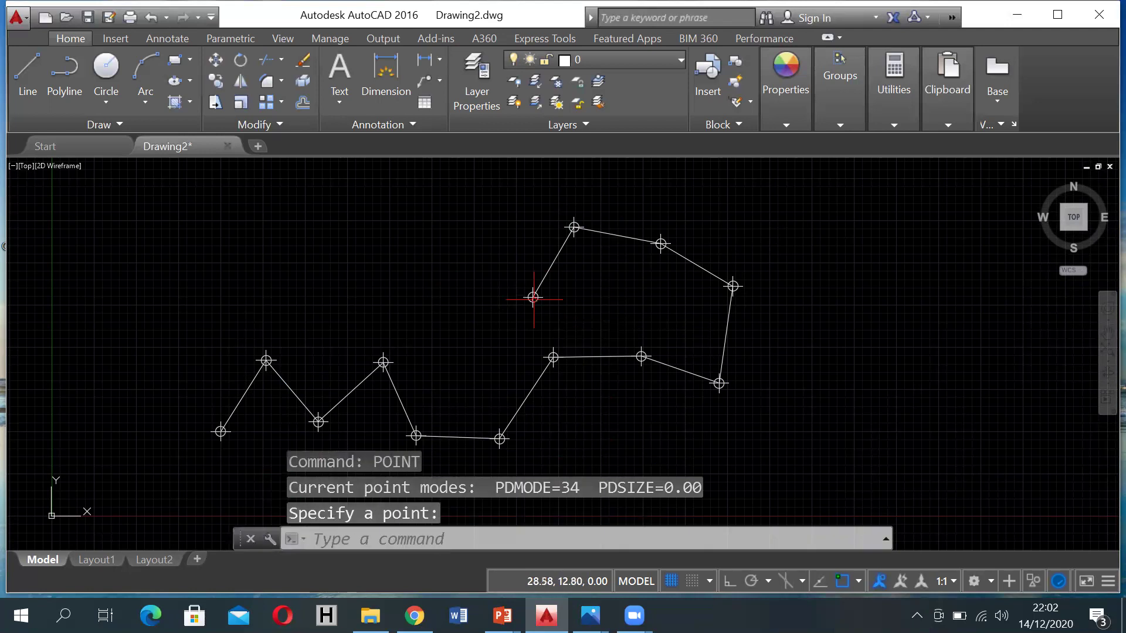
Draw a polyline from point M to N with @5.06<301d17'17".
{"action": "left_click", "coordinate": [387, 539]}
{"action": "type", "text": "pl"}
{"action": "key", "text": "Return"}
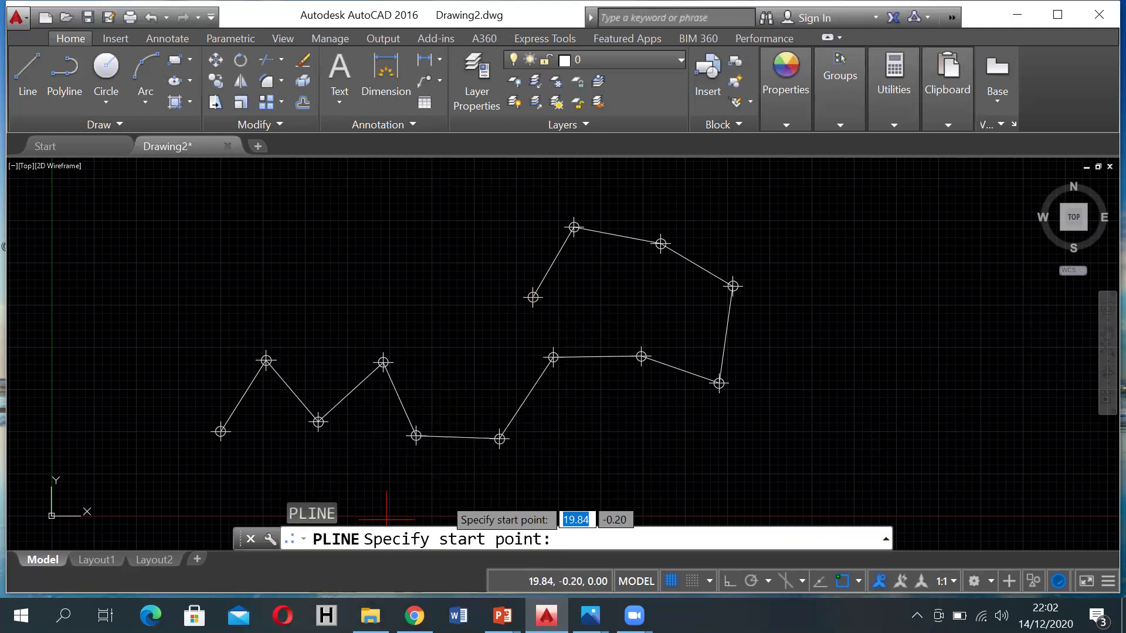
{"action": "left_click", "coordinate": [532, 297]}
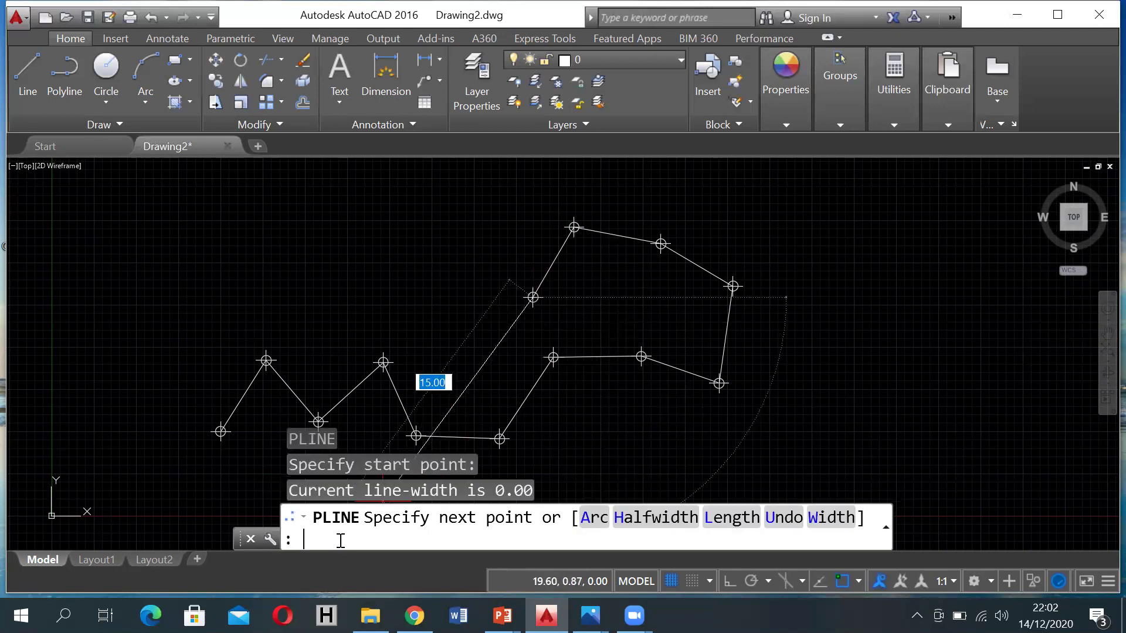
{"action": "type", "text": "@"}
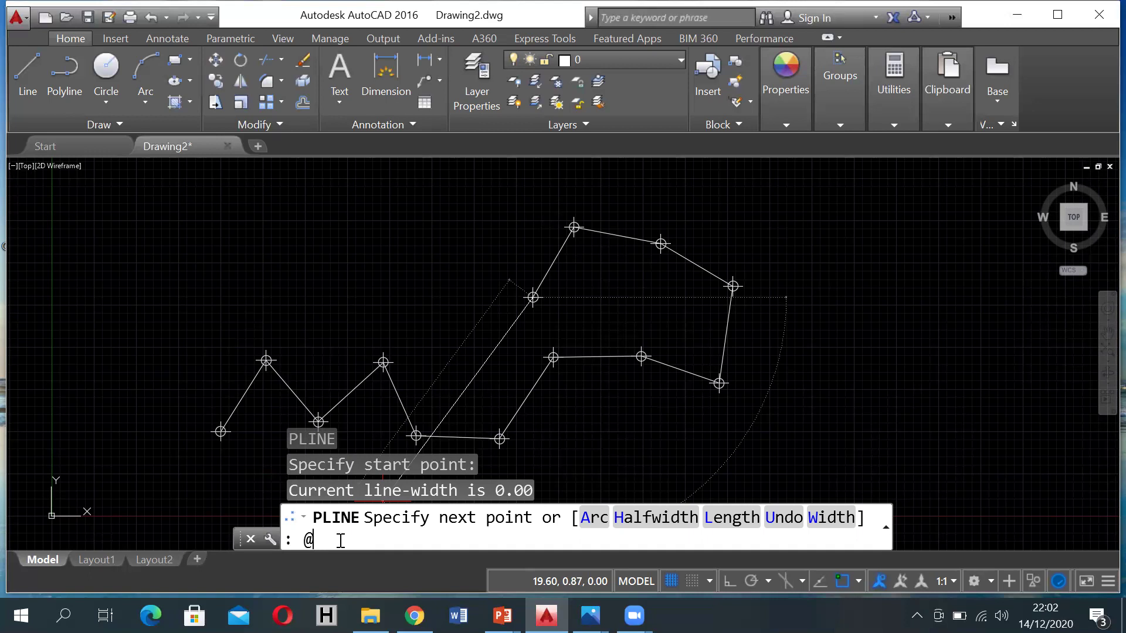
{"action": "type", "text": "5.06<301d"}
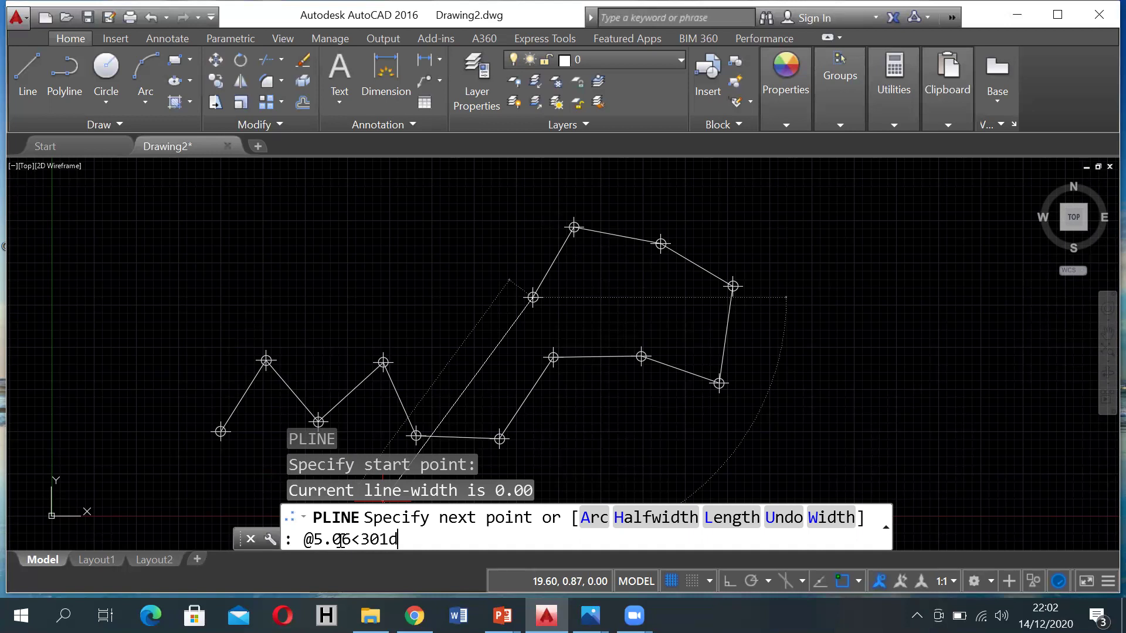
{"action": "type", "text": "17'17\""}
{"action": "key", "text": "Return"}
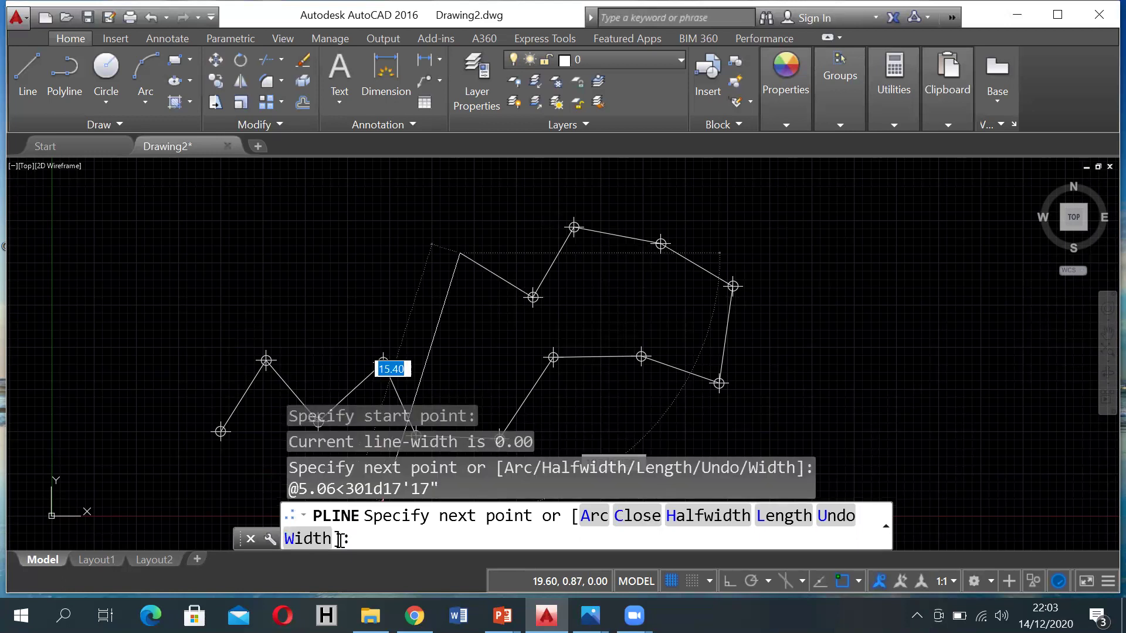
{"action": "key", "text": "Escape"}
Place a point marker at the free end of the thirteenth polyline as point N.
{"action": "type", "text": "point"}
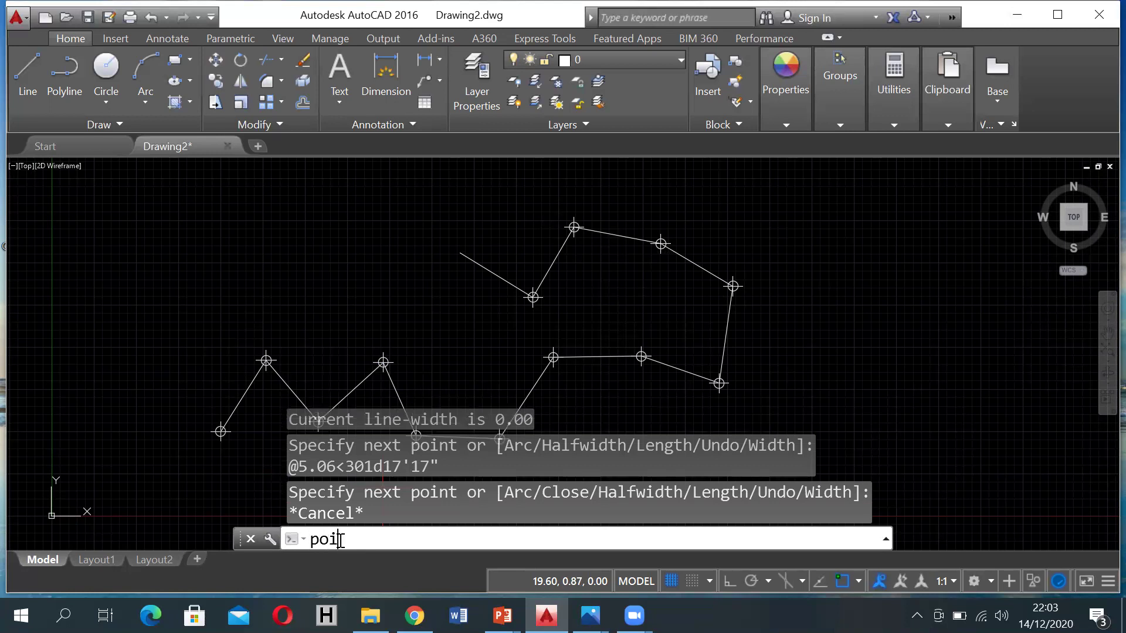
{"action": "key", "text": "Return"}
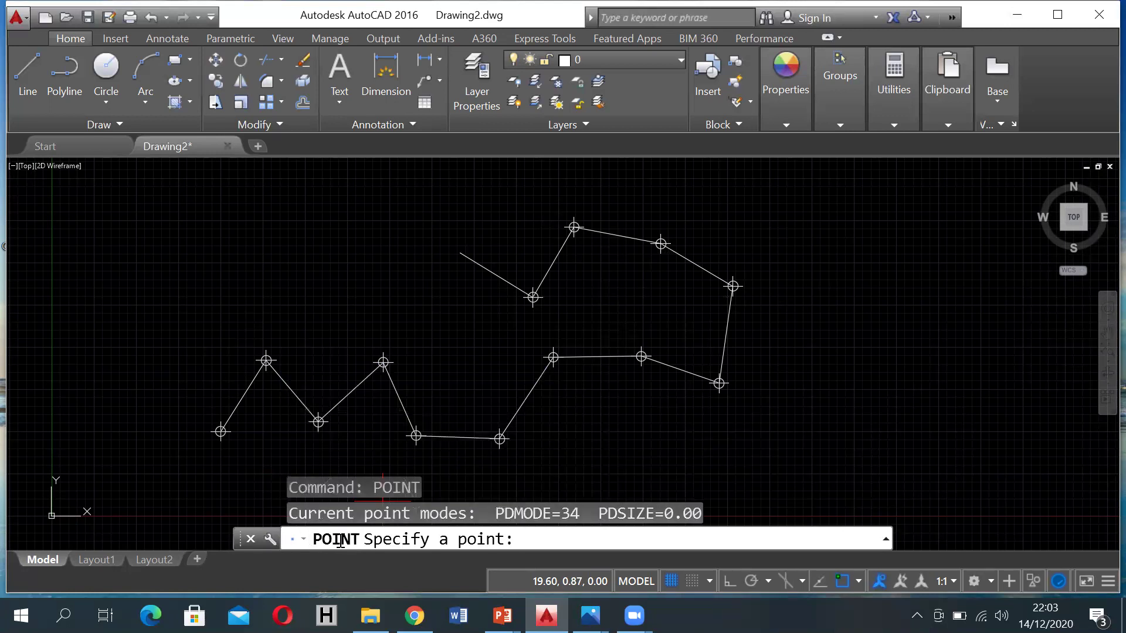
{"action": "left_click", "coordinate": [459, 253]}
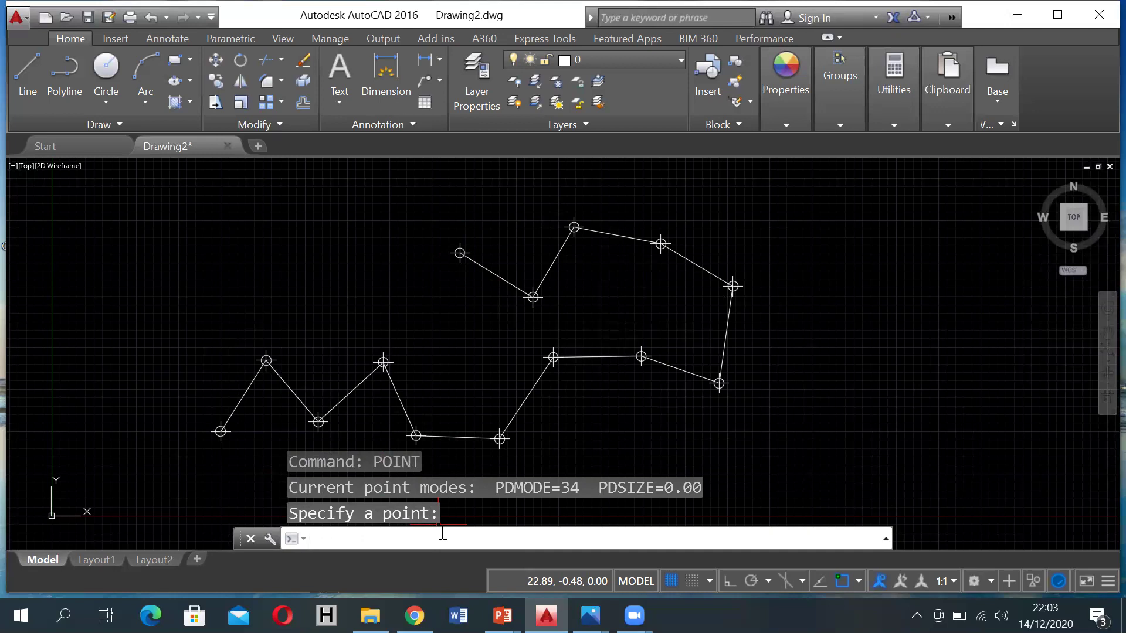
Draw a polyline from point N to O with @4.89<218d14'22".
{"action": "type", "text": "pl"}
{"action": "key", "text": "Return"}
{"action": "left_click", "coordinate": [460, 254]}
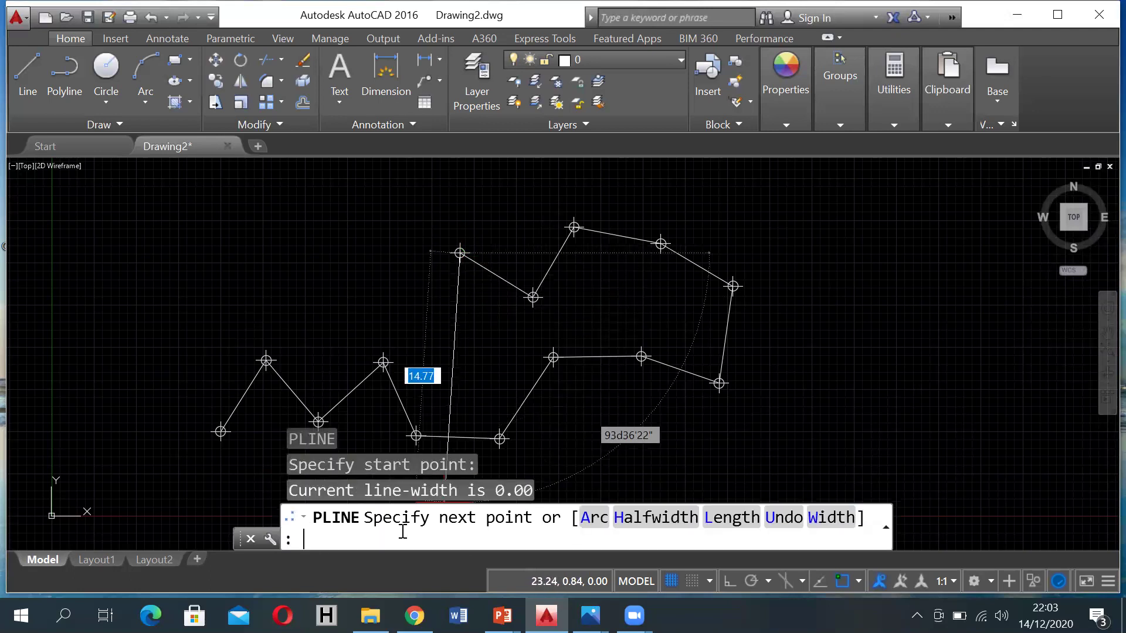
{"action": "type", "text": "@"}
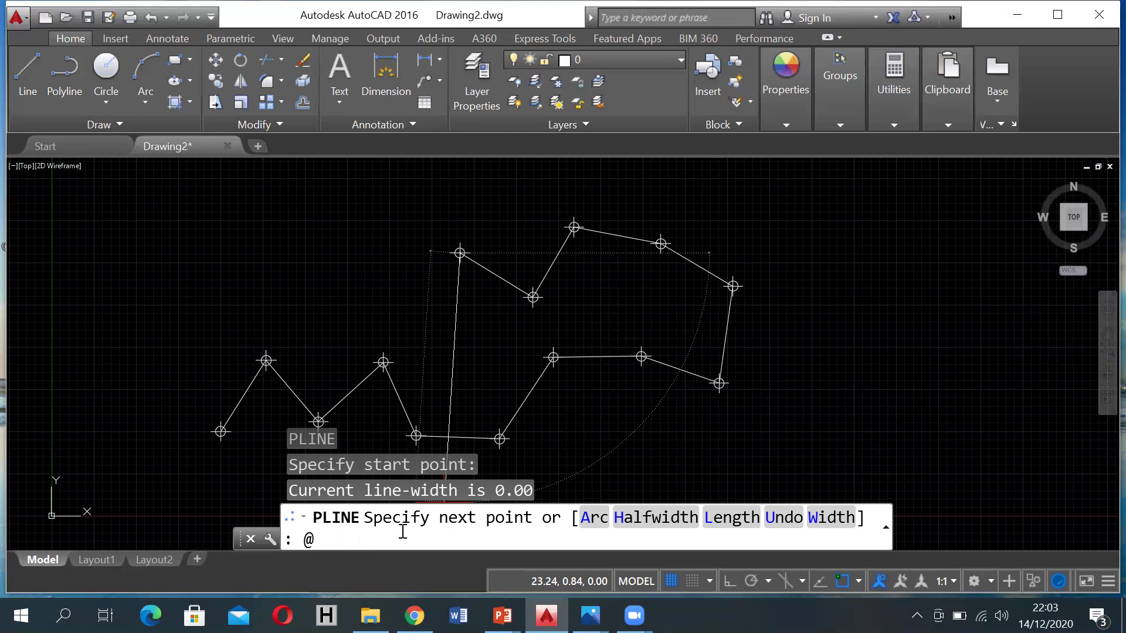
{"action": "type", "text": "4.89<218d14'22\""}
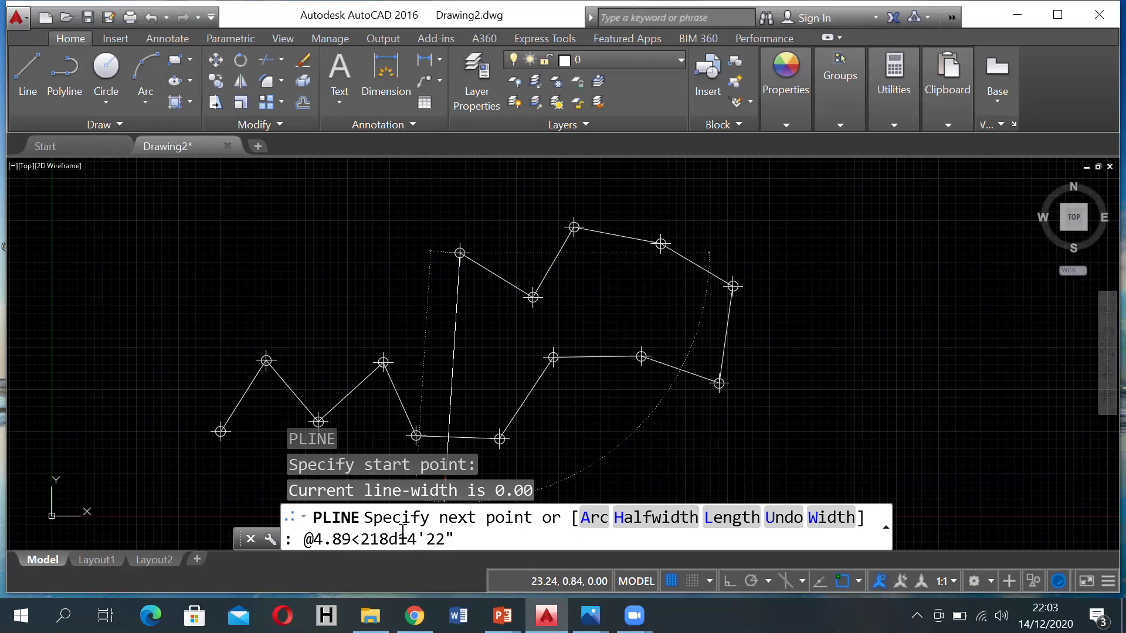
{"action": "key", "text": "Return"}
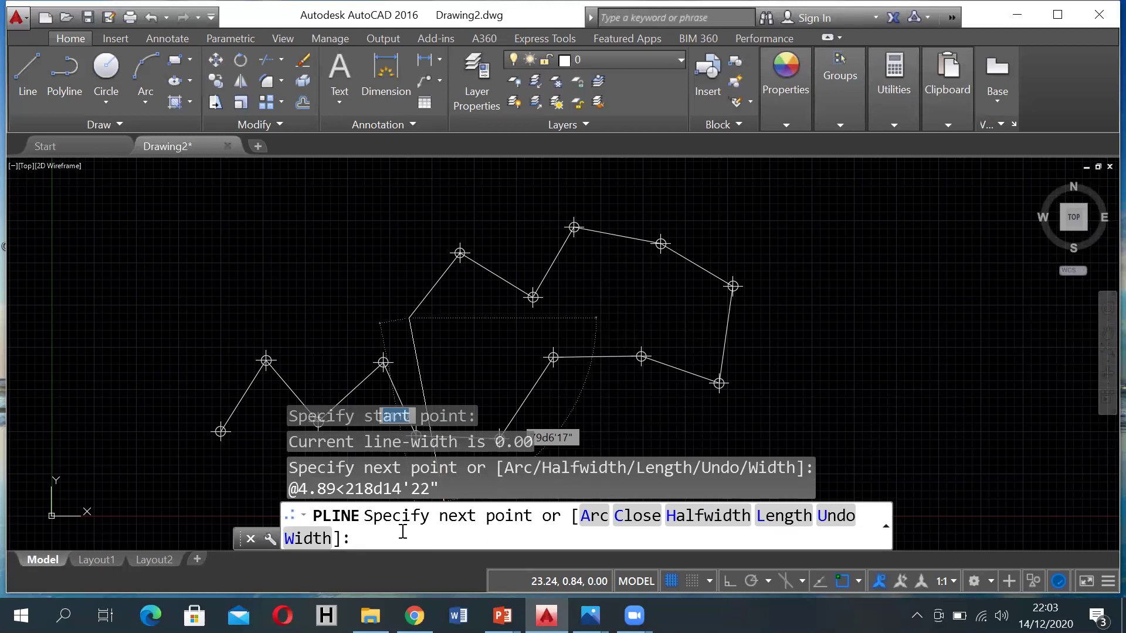
{"action": "key", "text": "Escape"}
Place a point marker at the free end of the fourteenth polyline as point O.
{"action": "type", "text": "point"}
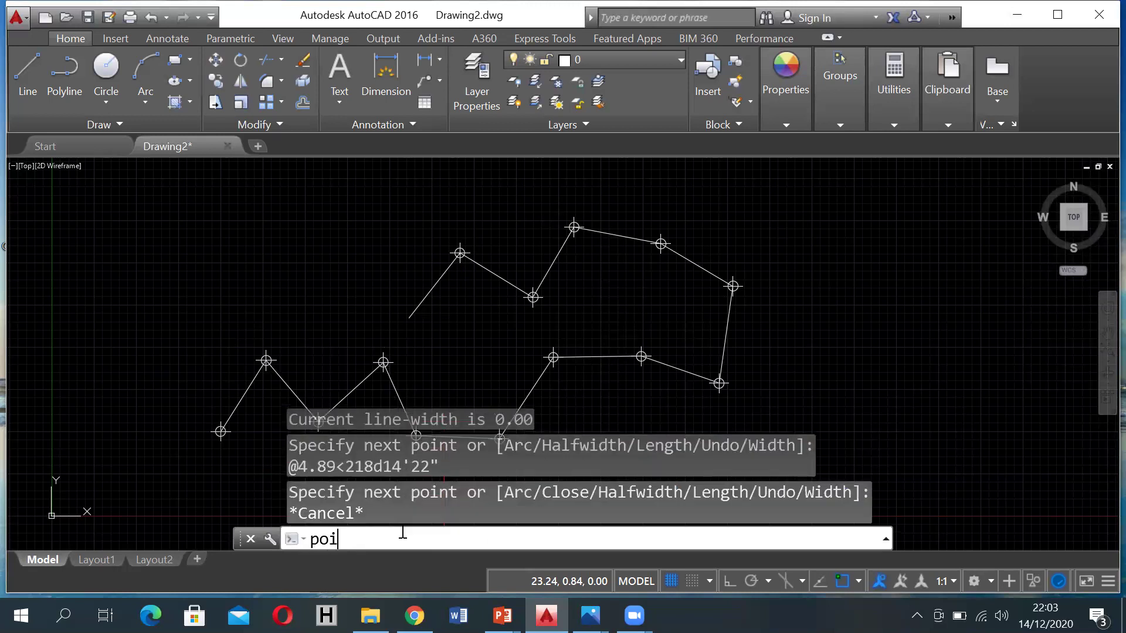
{"action": "key", "text": "Return"}
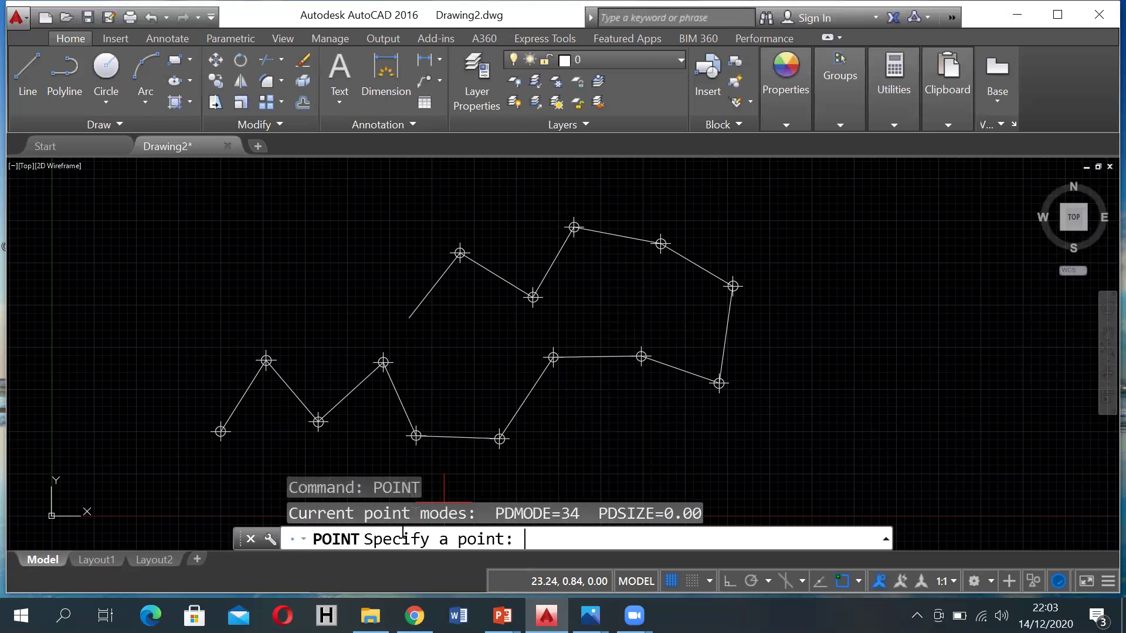
{"action": "left_click", "coordinate": [408, 317]}
Draw a polyline from point O to P with @6.26<276d19'28".
{"action": "left_click", "coordinate": [444, 544]}
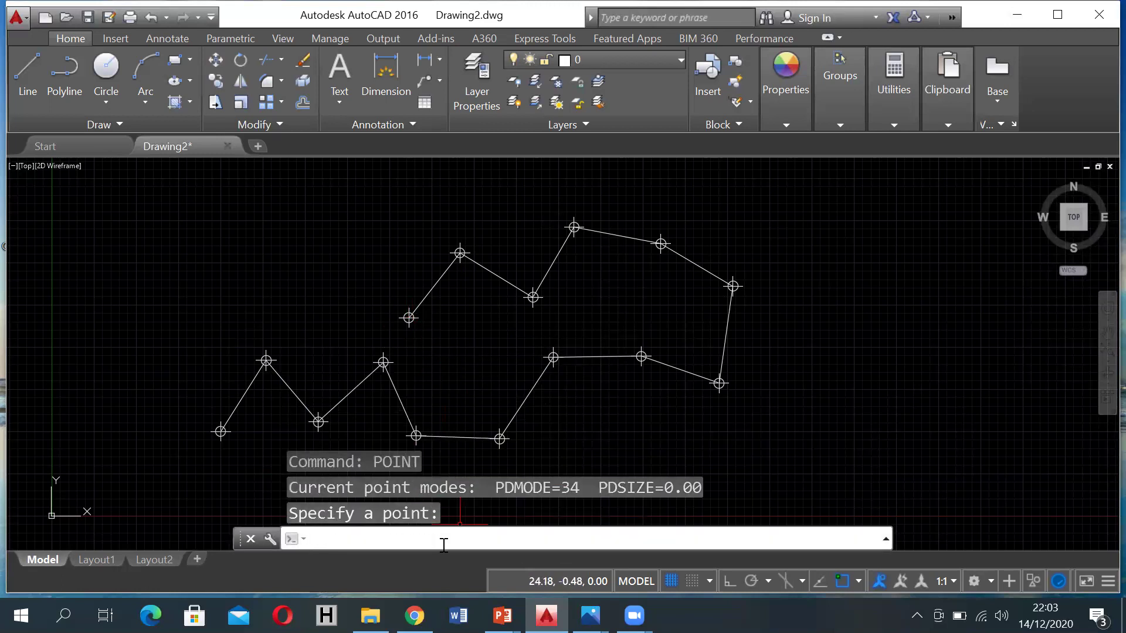
{"action": "type", "text": "pl"}
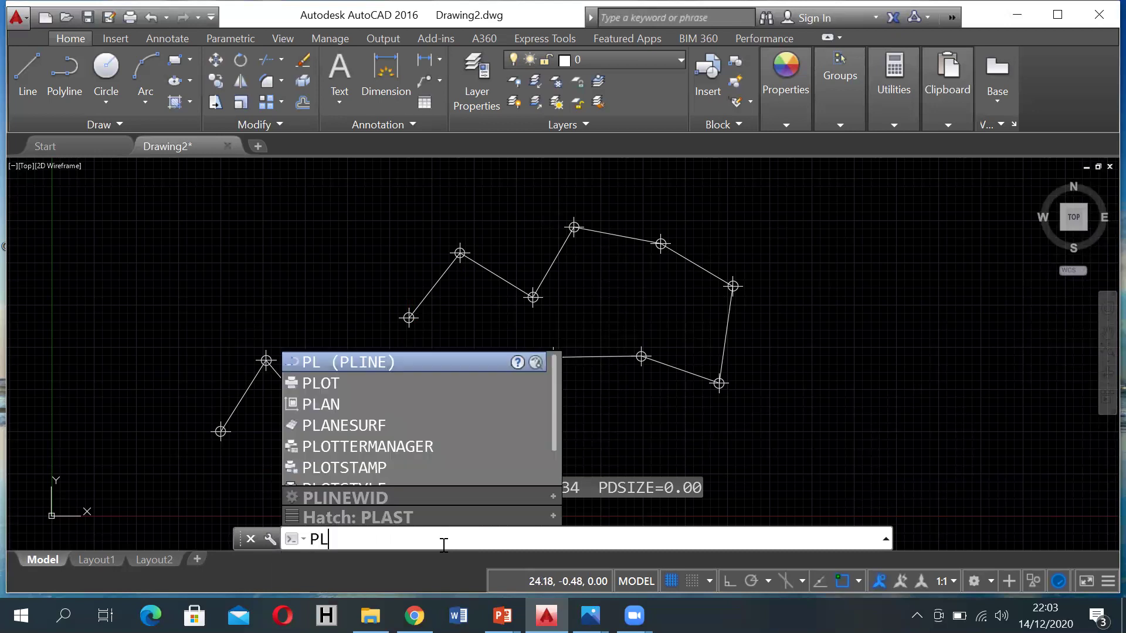
{"action": "key", "text": "Return"}
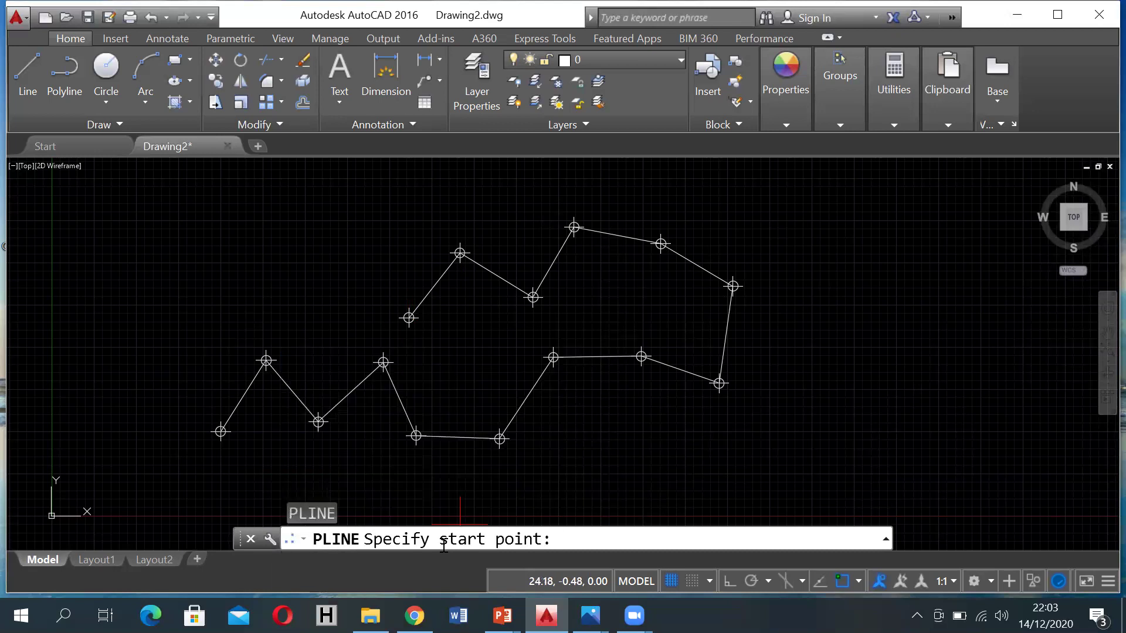
{"action": "left_click", "coordinate": [408, 317]}
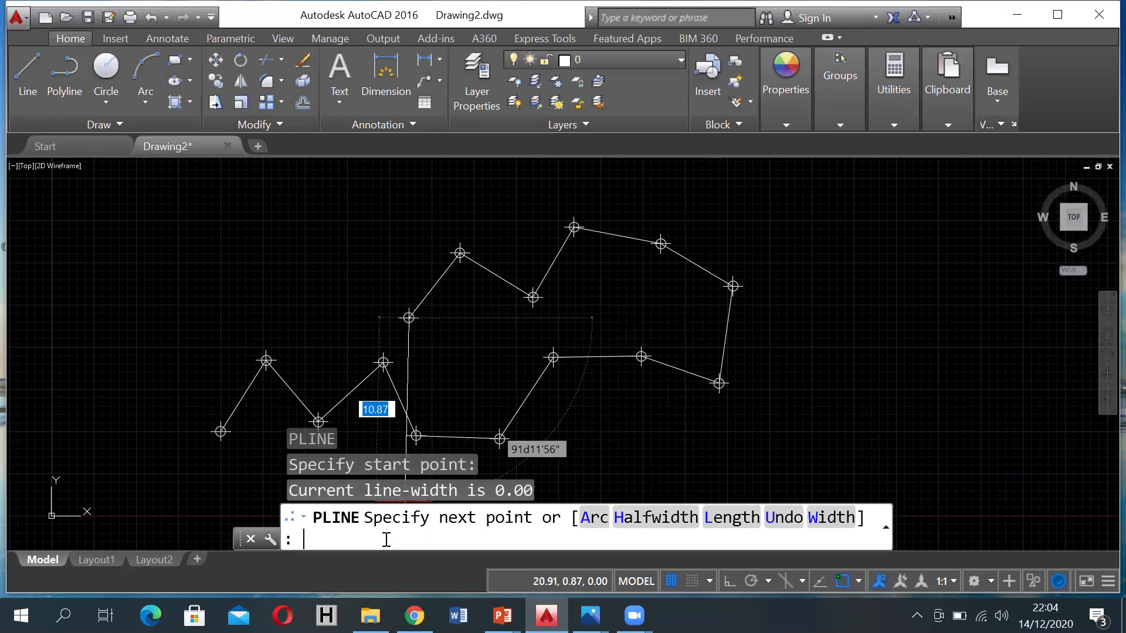
{"action": "type", "text": "@6.26<270d19'28\""}
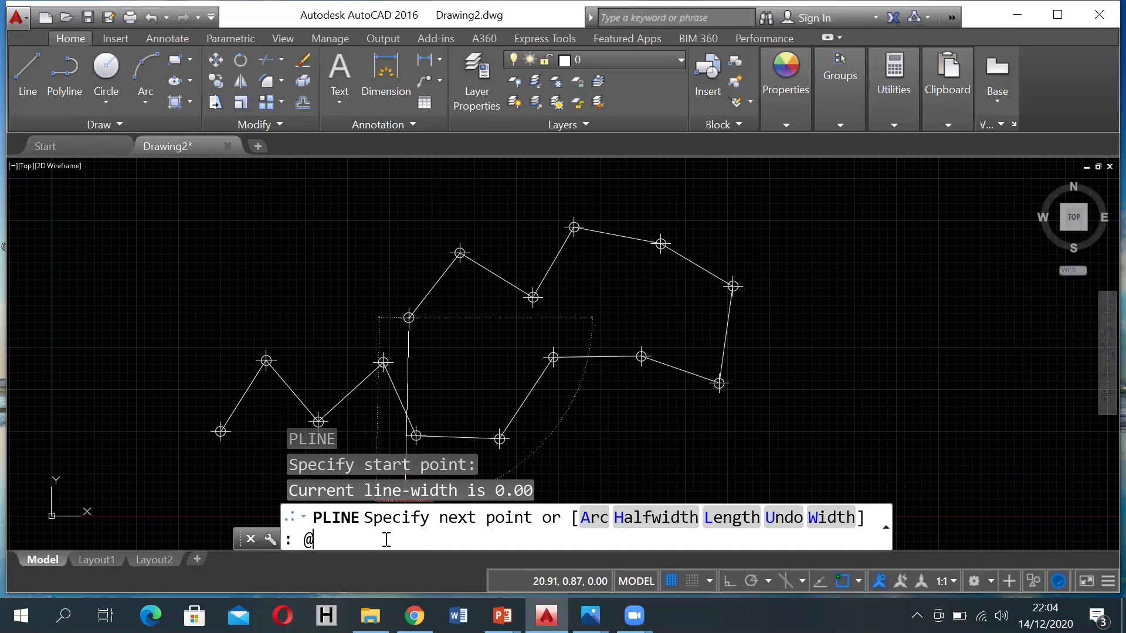
{"action": "type", "text": "6.26<270d19'28\""}
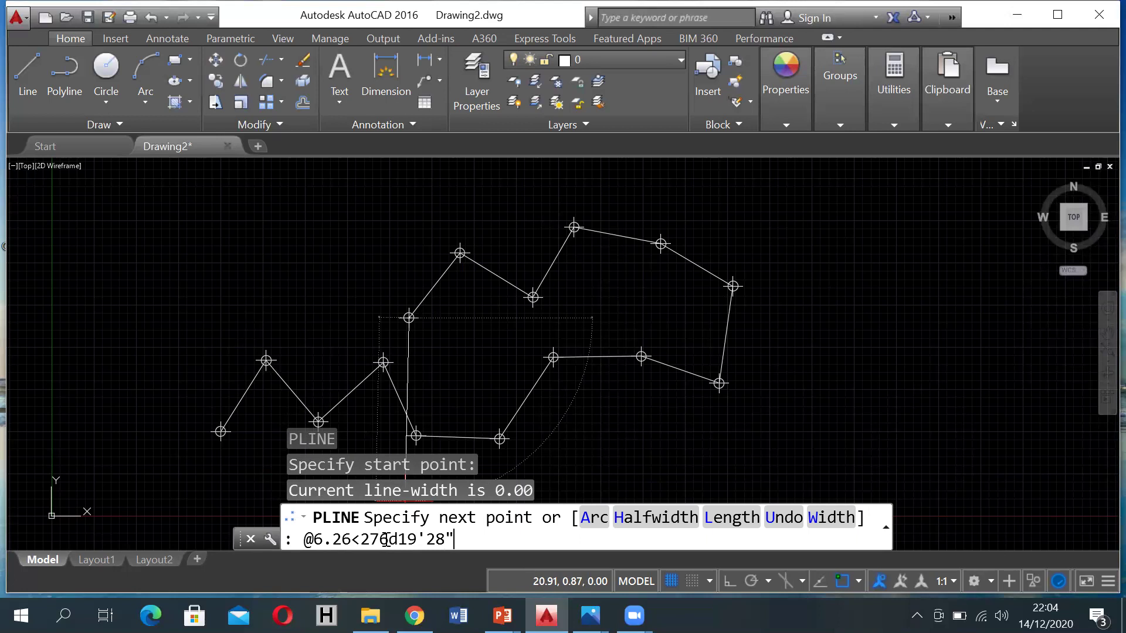
{"action": "key", "text": "Return"}
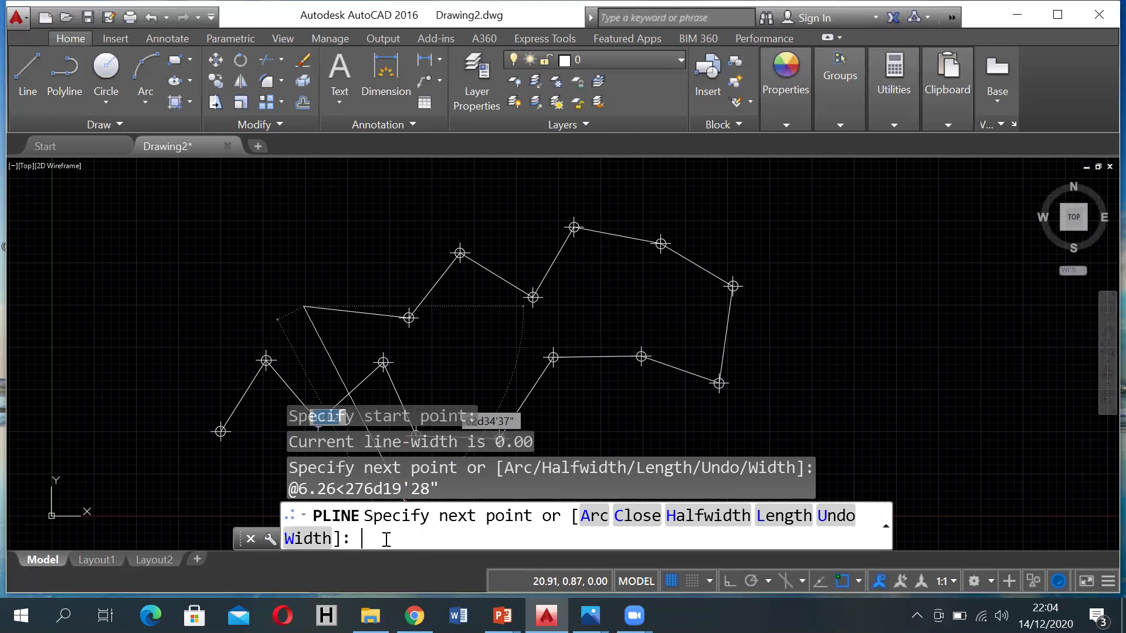
{"action": "key", "text": "Escape"}
Place a point marker at the free end of the fifteenth polyline as point P.
{"action": "type", "text": "point"}
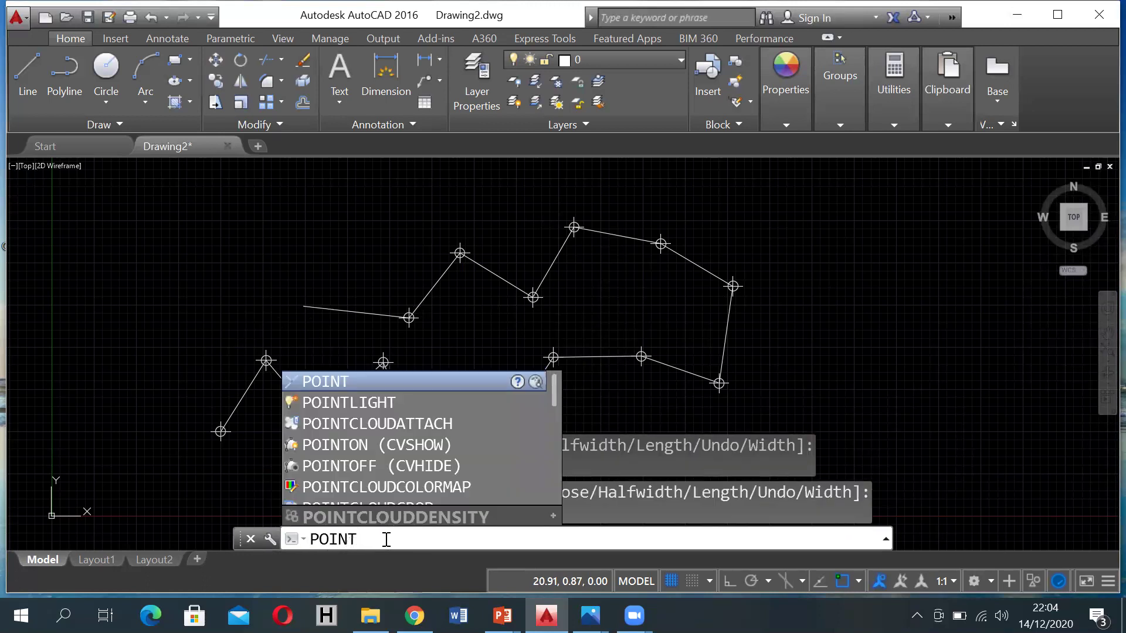
{"action": "key", "text": "Return"}
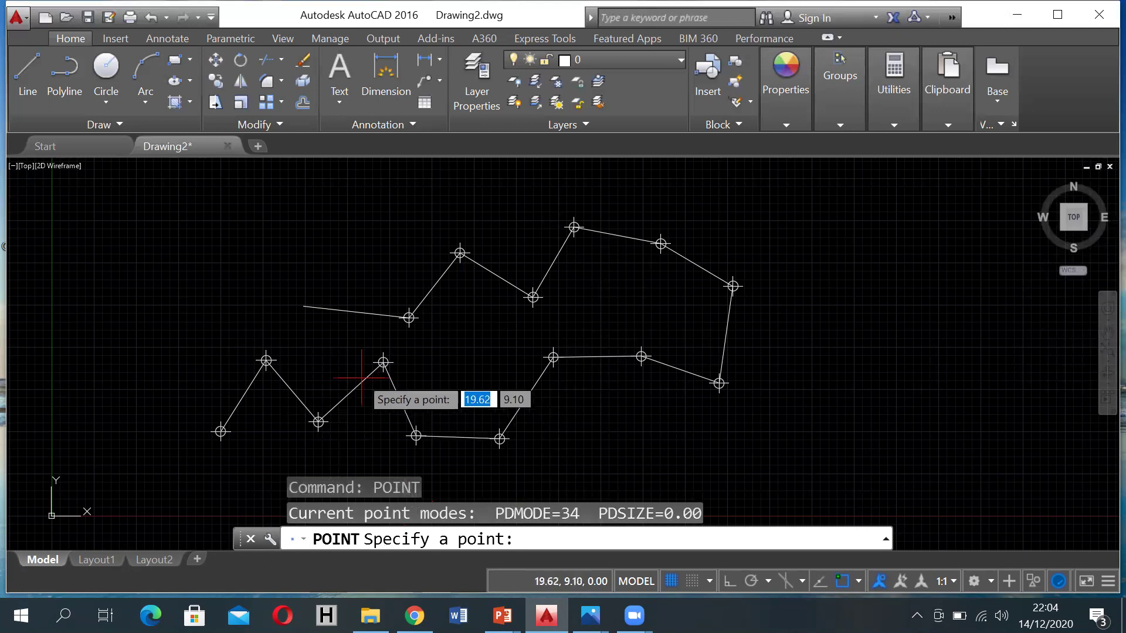
{"action": "left_click", "coordinate": [304, 306]}
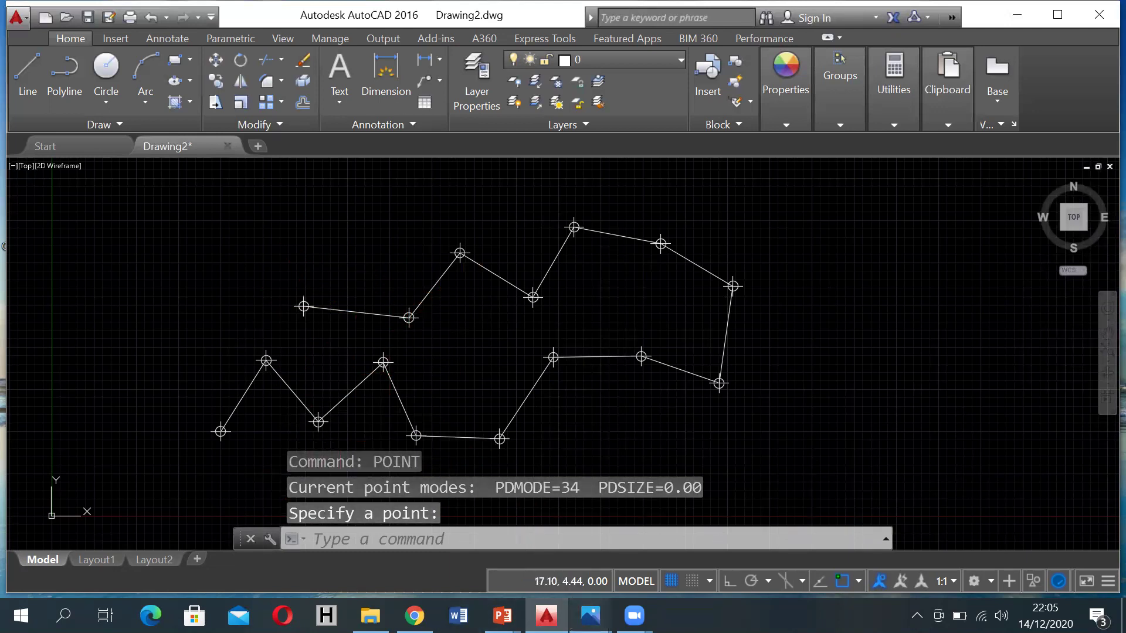
List the coordinates of the final traverse point and compare them with the end coordinates in the reference sketch.
{"action": "mouse_move", "coordinate": [589, 615]}
{"action": "left_click", "coordinate": [634, 566]}
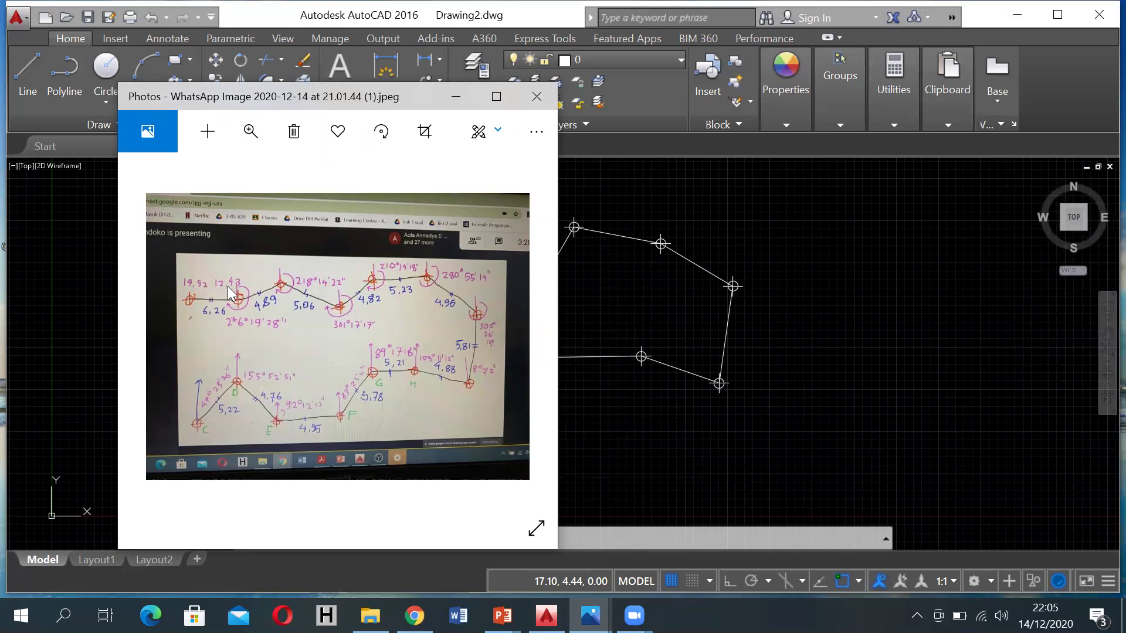
{"action": "left_click", "coordinate": [453, 98]}
{"action": "left_click", "coordinate": [349, 539]}
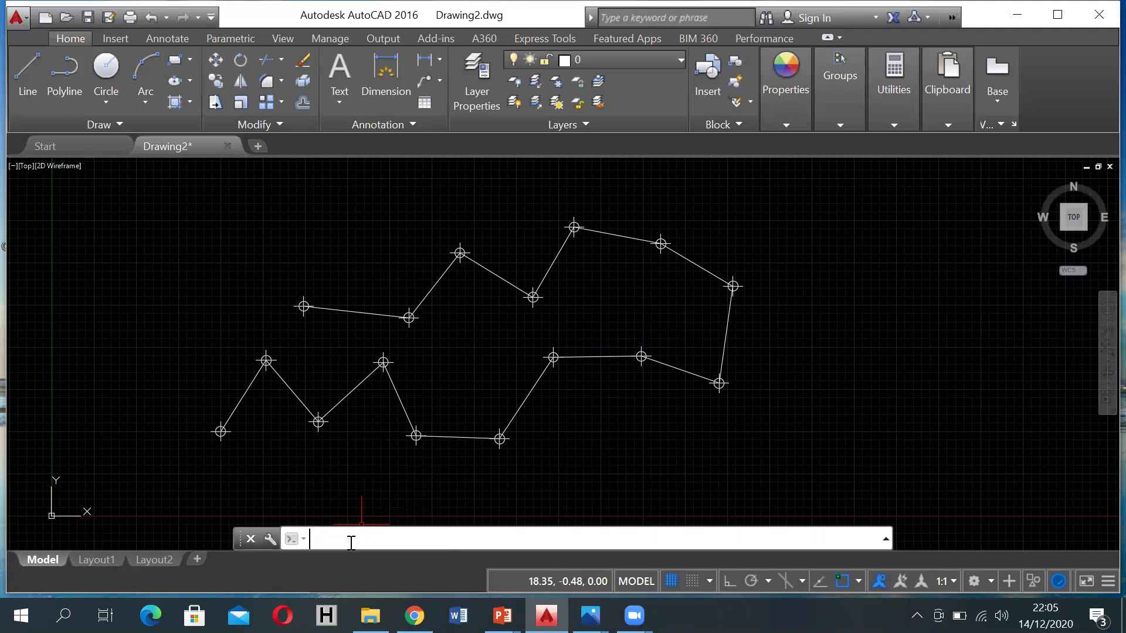
{"action": "type", "text": "list"}
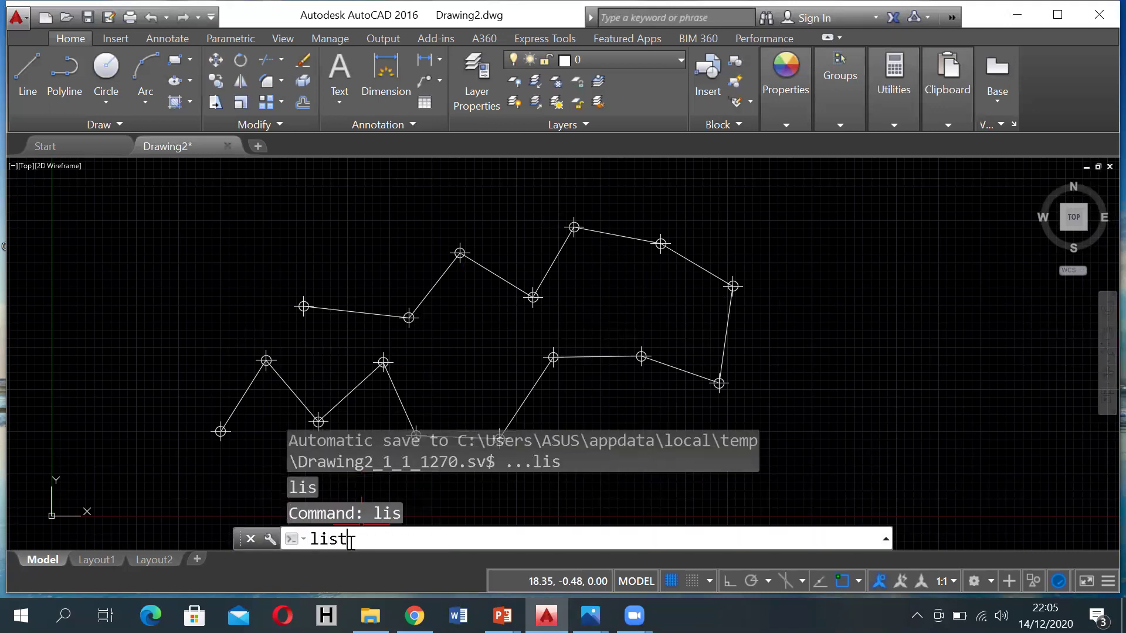
{"action": "key", "text": "Return"}
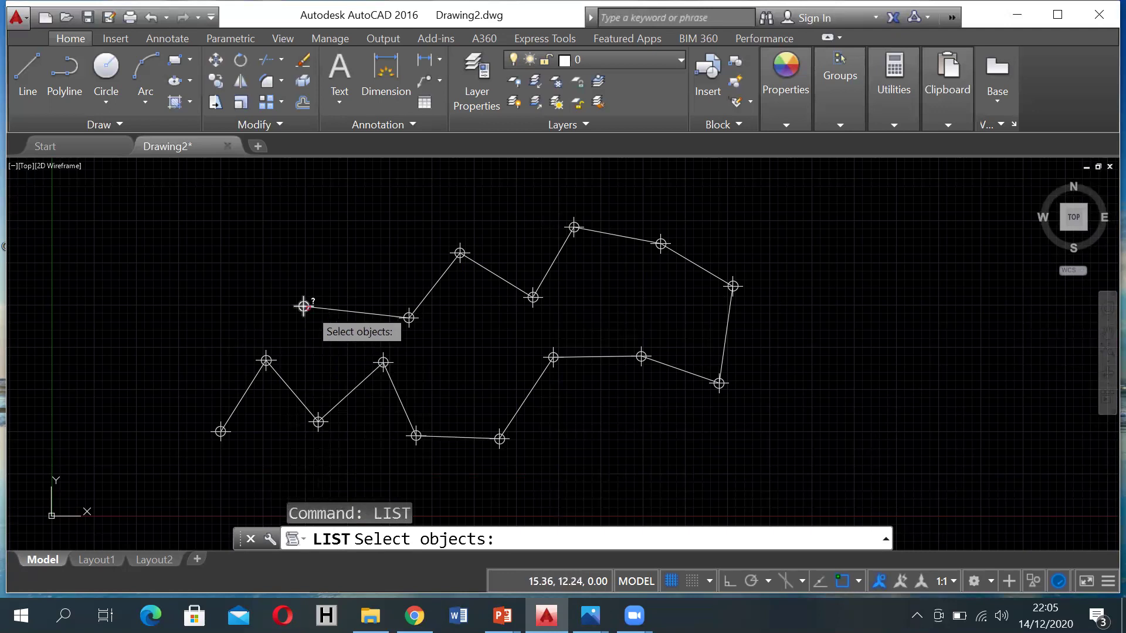
{"action": "left_click", "coordinate": [304, 306]}
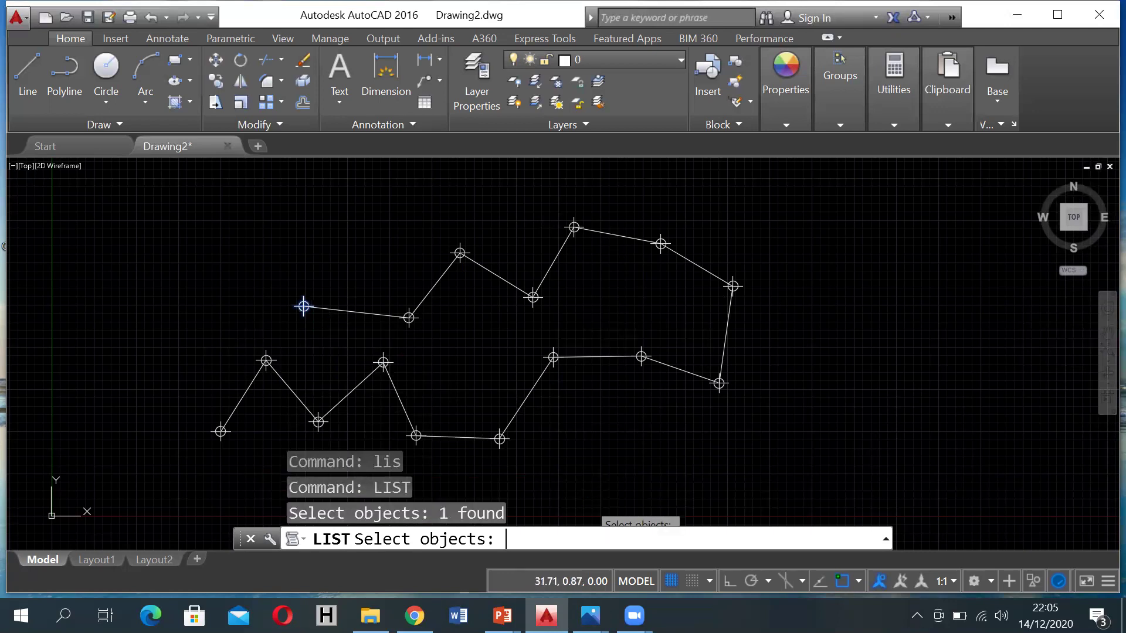
{"action": "key", "text": "Return"}
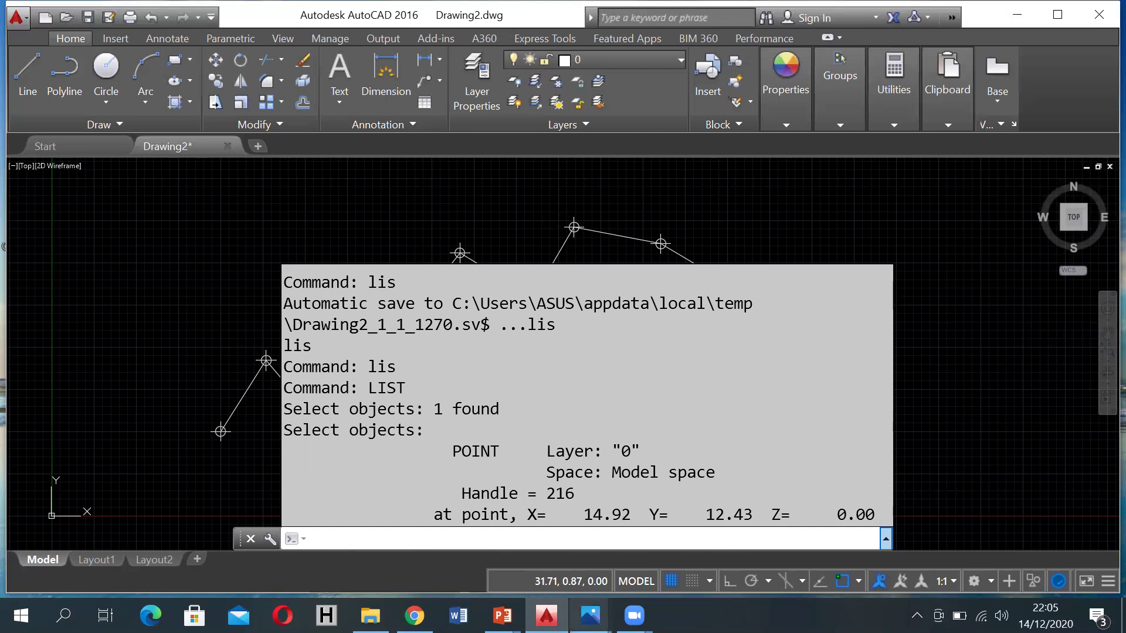
{"action": "mouse_move", "coordinate": [590, 616]}
{"action": "left_click", "coordinate": [641, 562]}
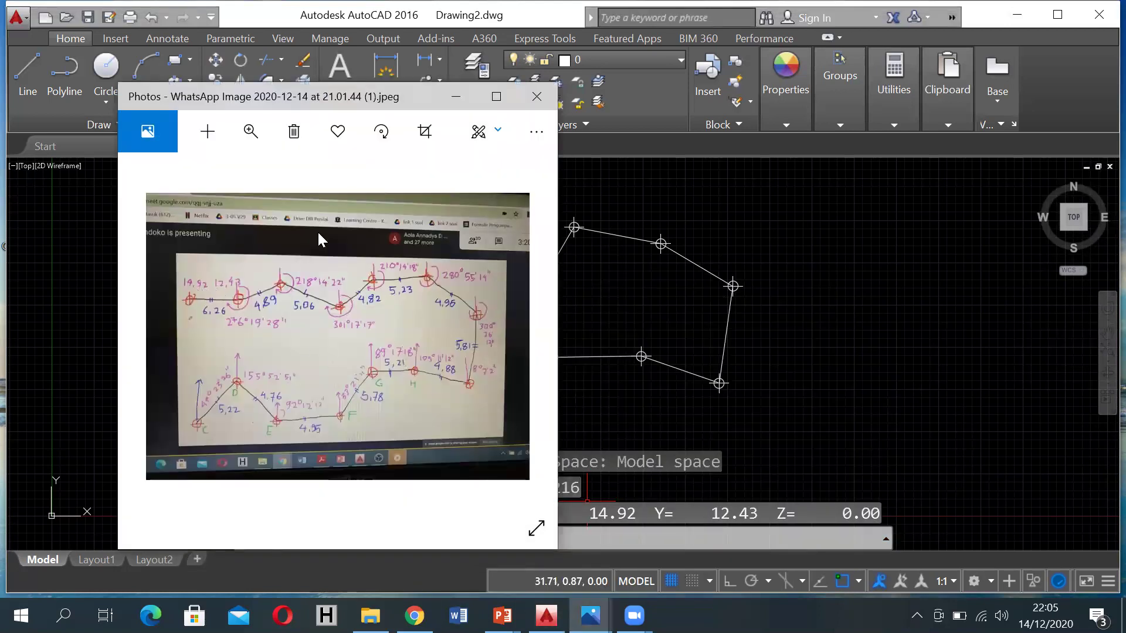
{"action": "left_click", "coordinate": [446, 98]}
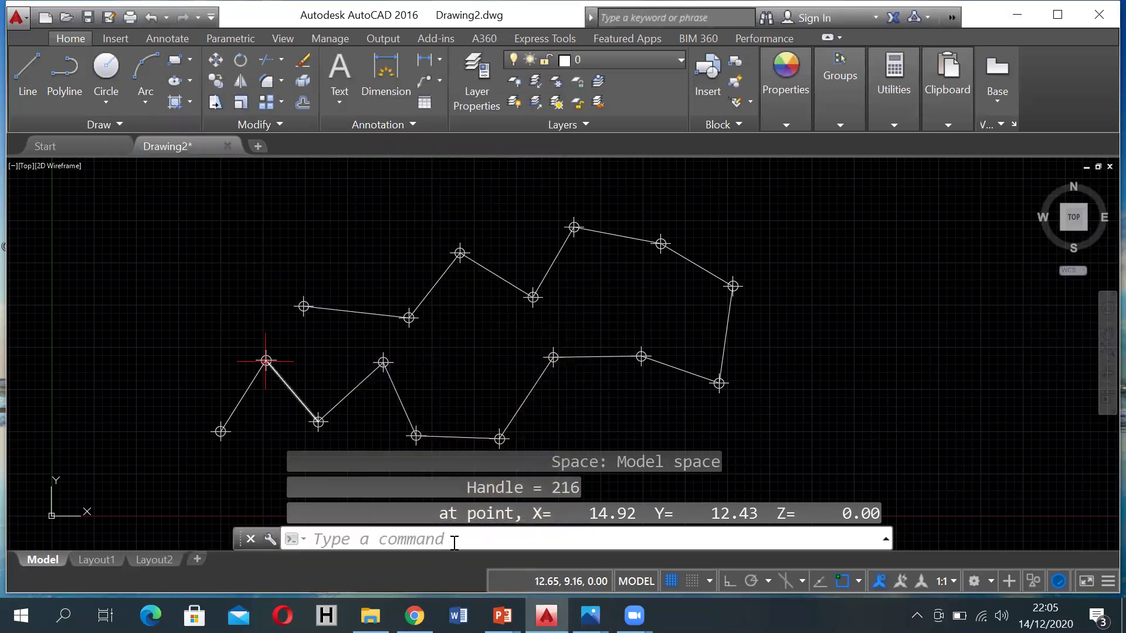
{"action": "key", "text": "Escape"}
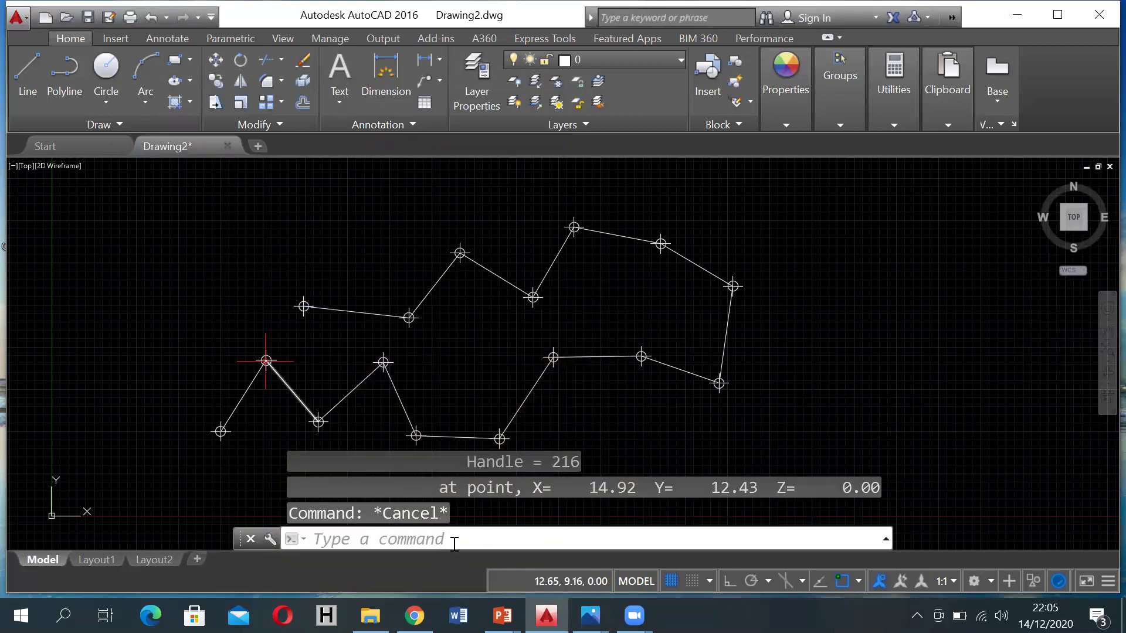
{"action": "left_click", "coordinate": [455, 544]}
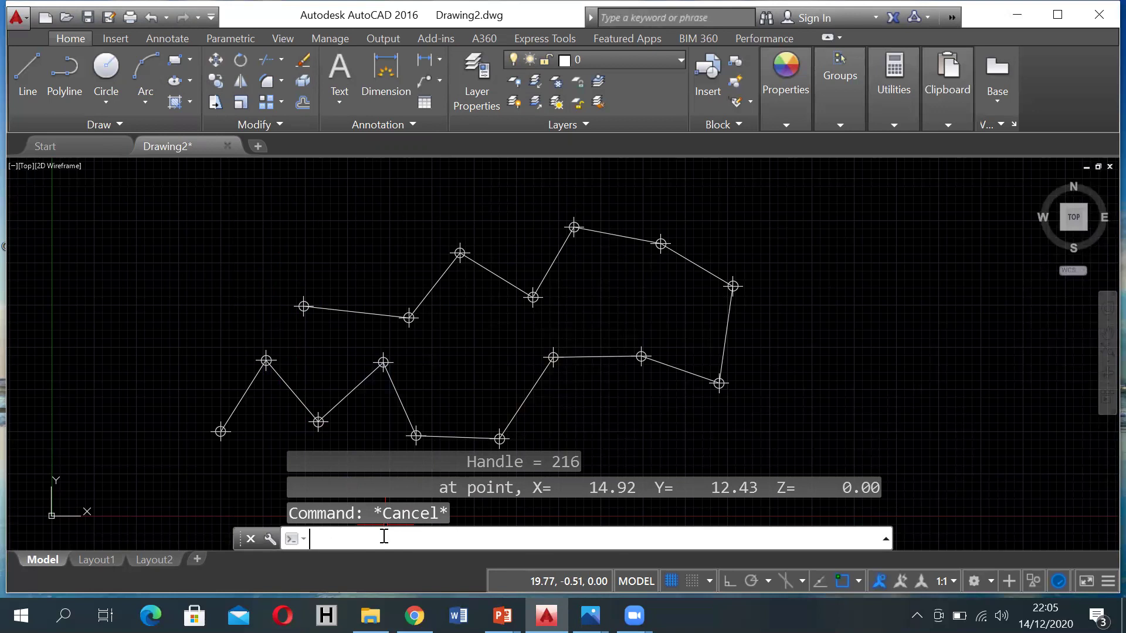
{"action": "type", "text": "text"}
{"action": "key", "text": "Return"}
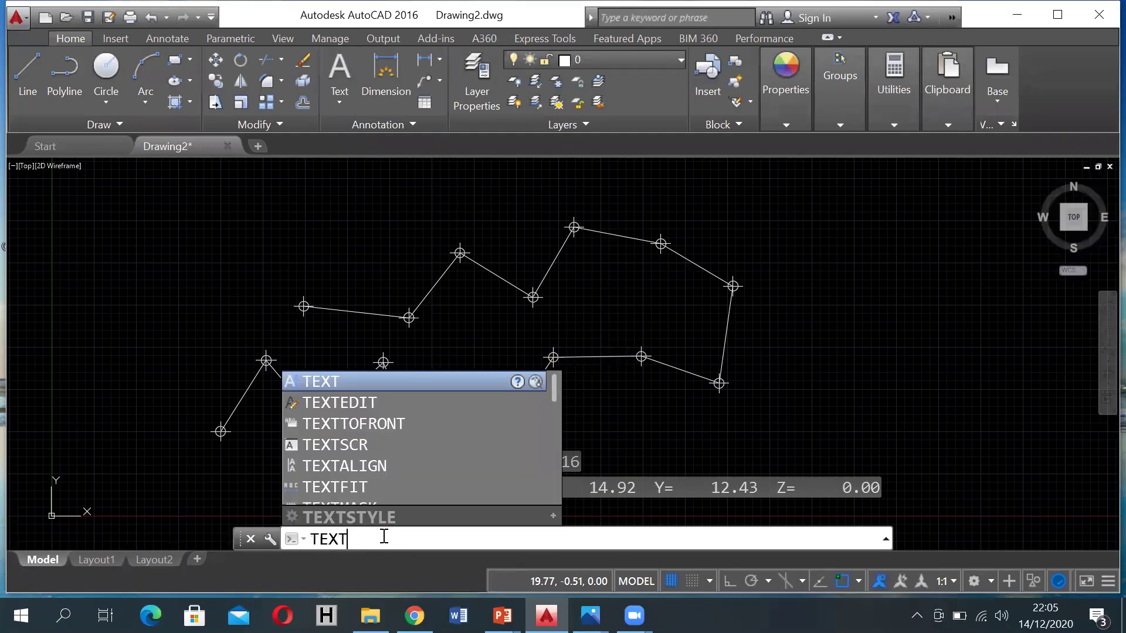
{"action": "key", "text": "Escape"}
{"action": "key", "text": "Return"}
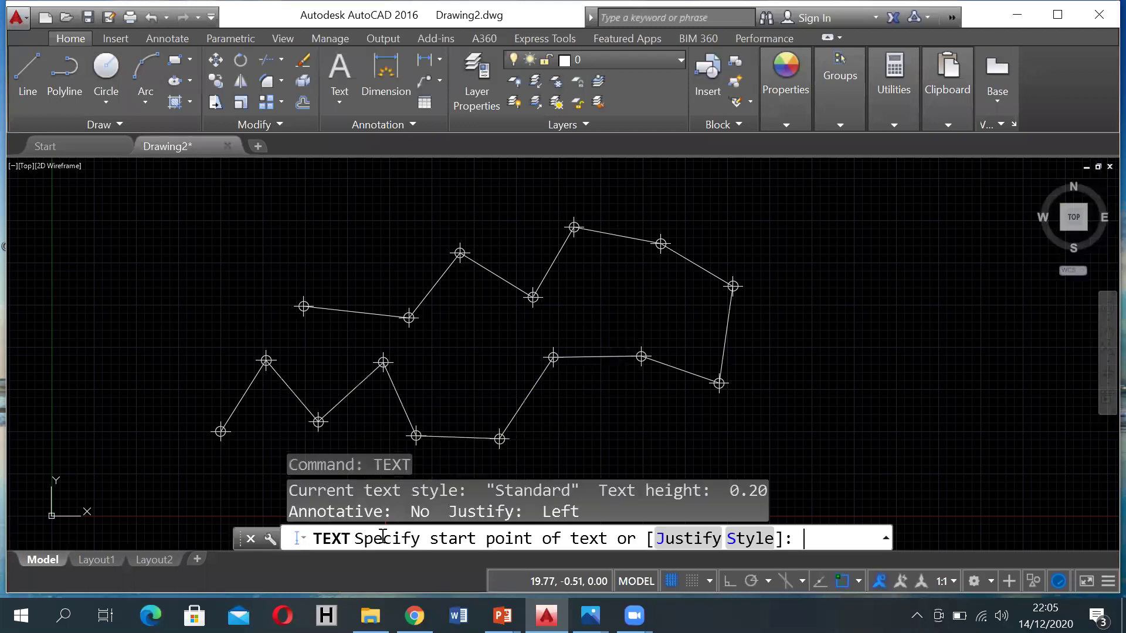
{"action": "left_click", "coordinate": [198, 436]}
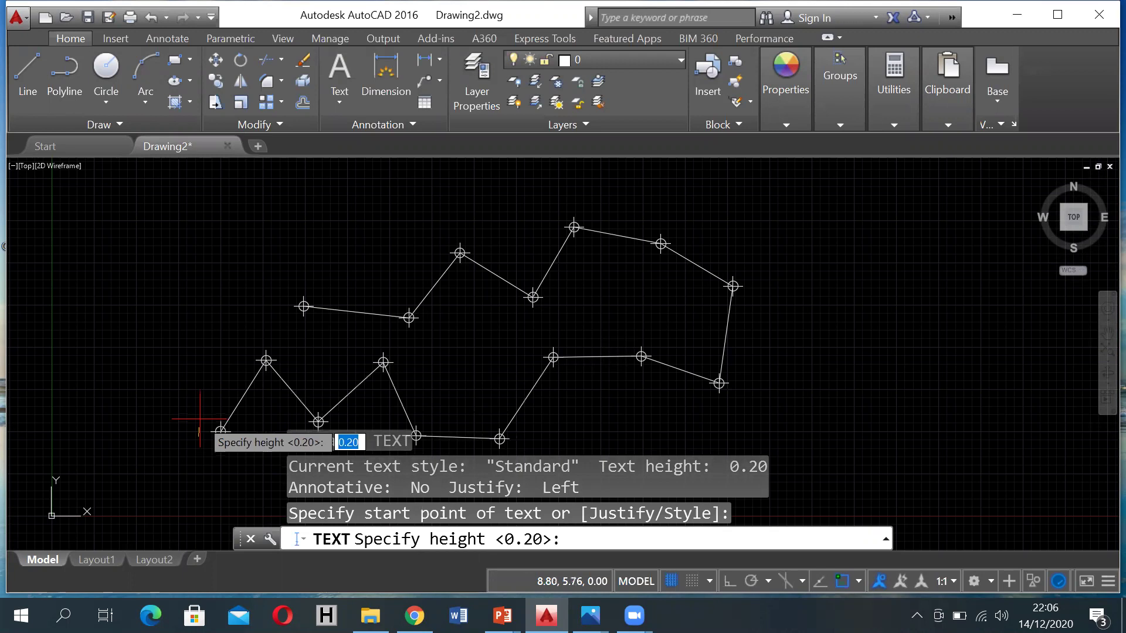
{"action": "key", "text": "Return"}
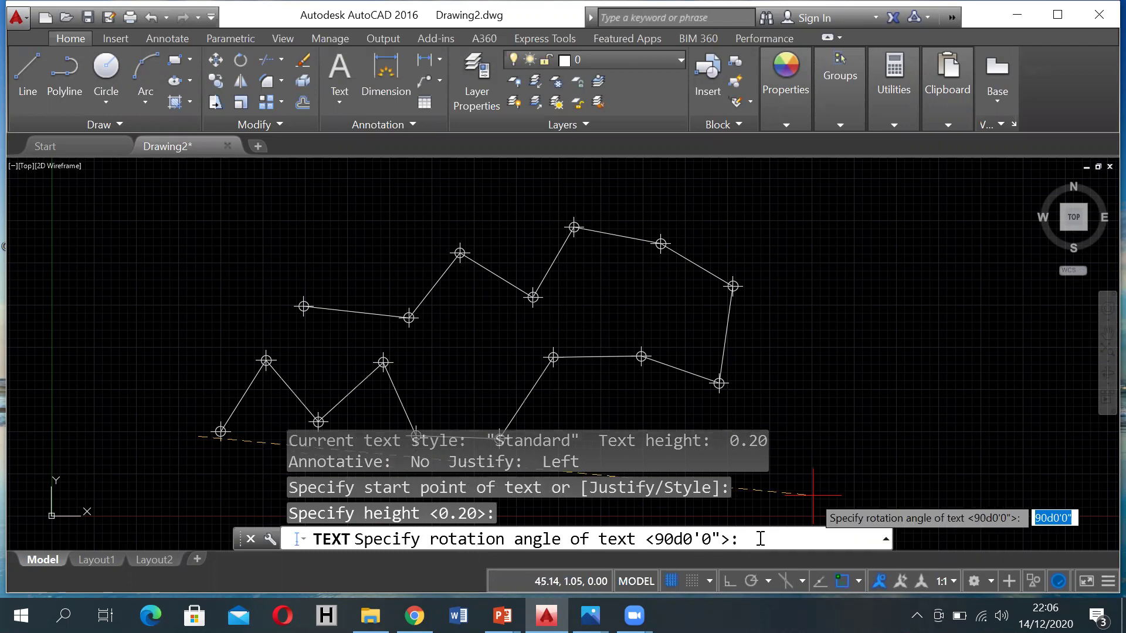
{"action": "left_click", "coordinate": [760, 537]}
{"action": "type", "text": "90"}
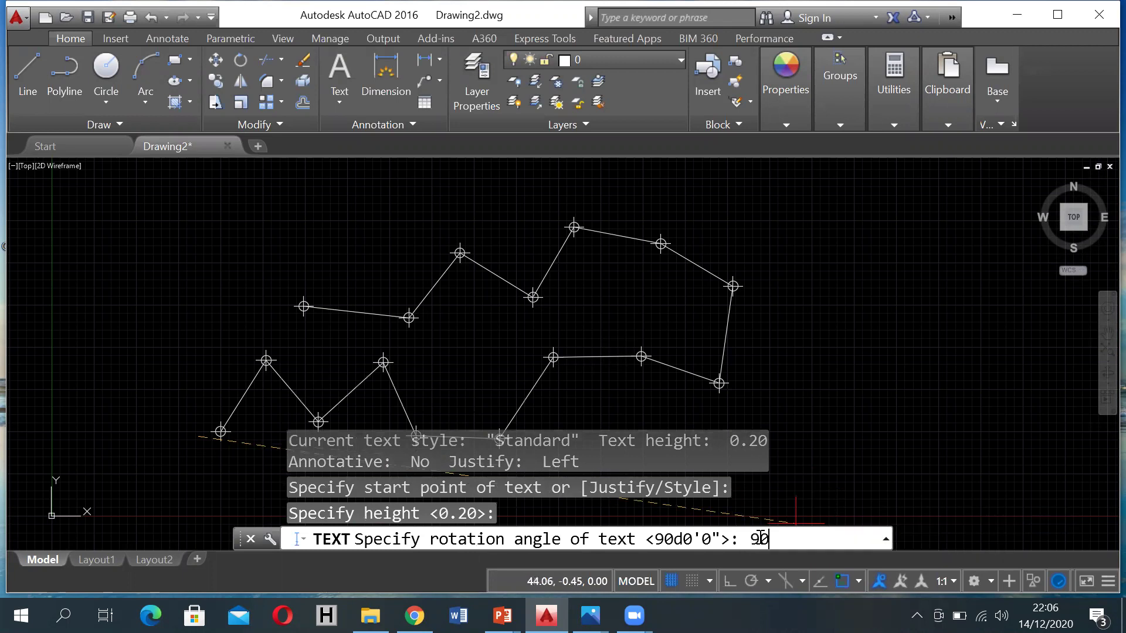
{"action": "type", "text": "d"}
{"action": "key", "text": "Return"}
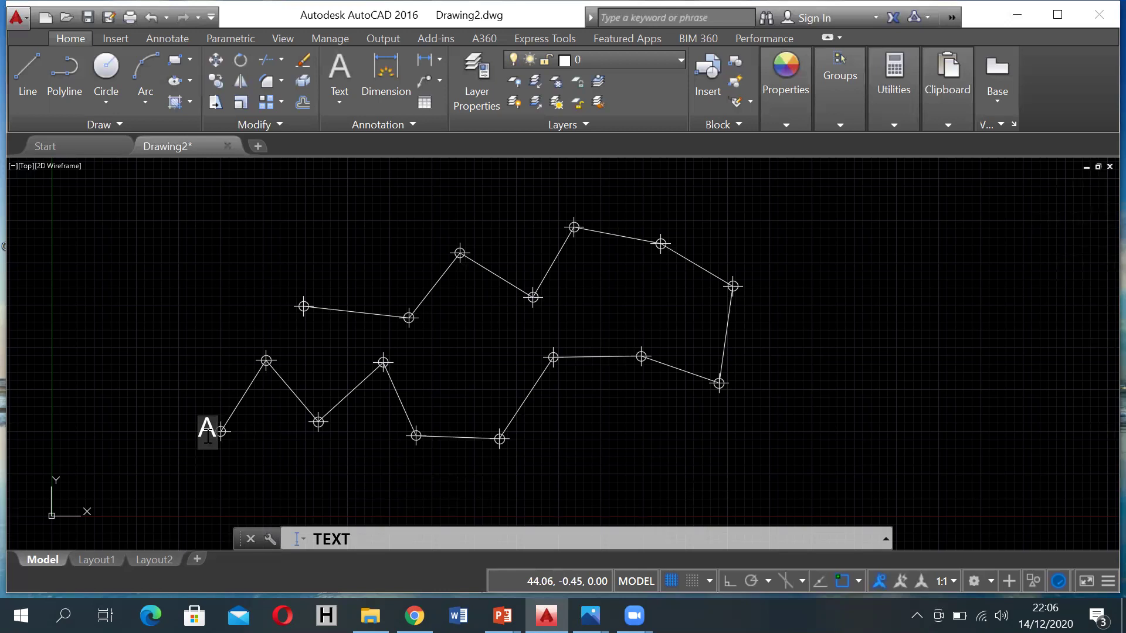
{"action": "key", "text": "BackSpace"}
{"action": "left_click", "coordinate": [191, 433]}
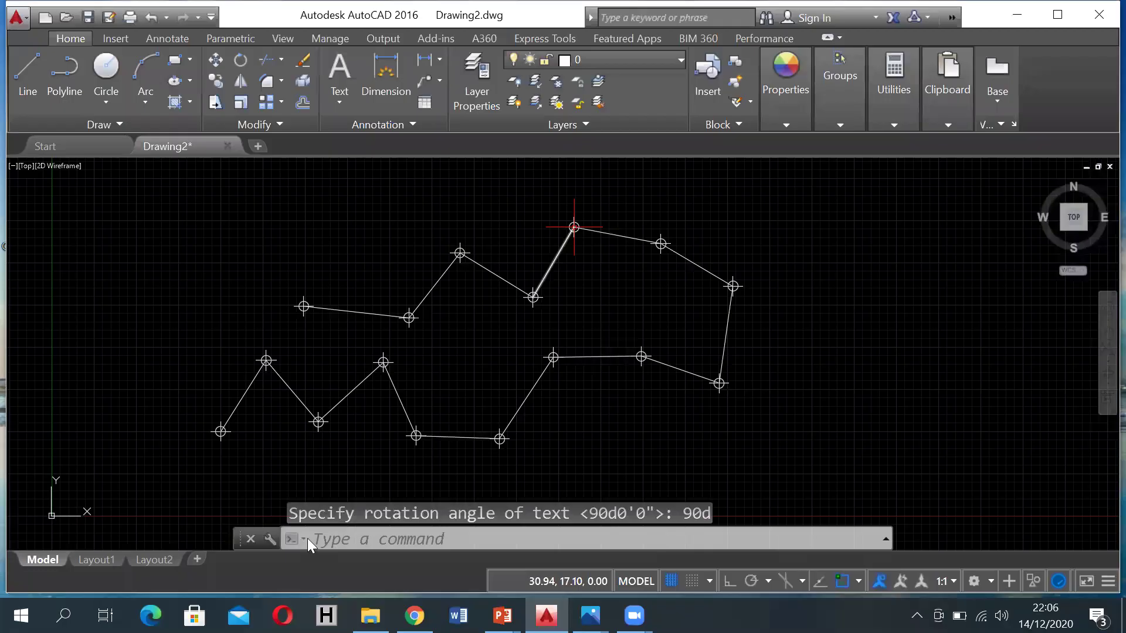
Label the traverse's first station with single-line text A beside its marker, using height 0.20 and rotation 90d.
{"action": "left_click", "coordinate": [343, 537]}
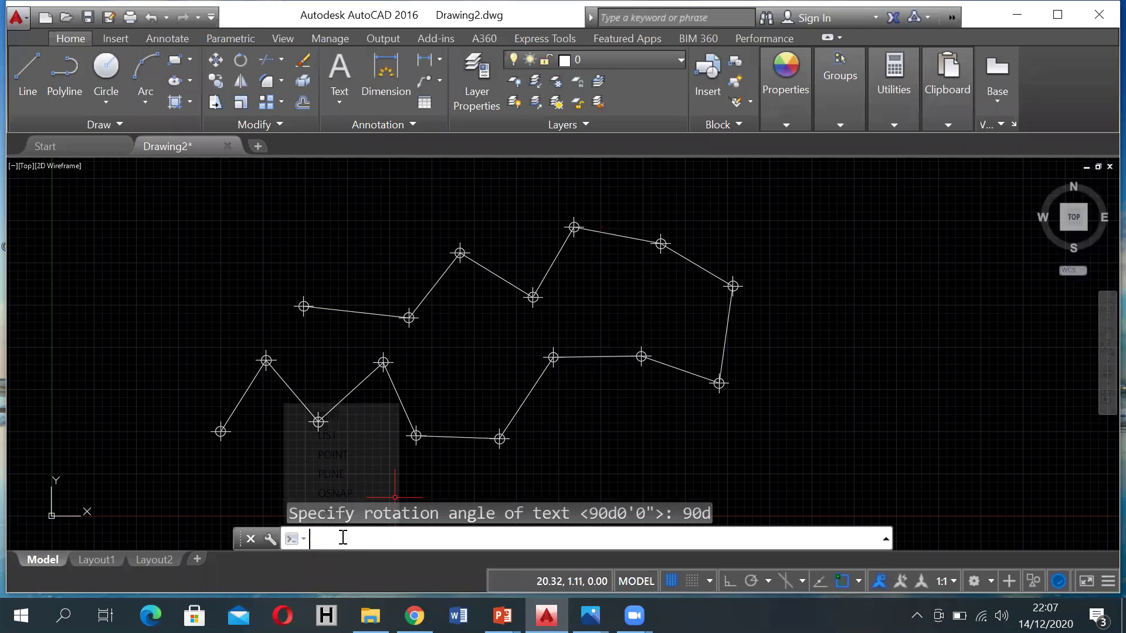
{"action": "type", "text": "text"}
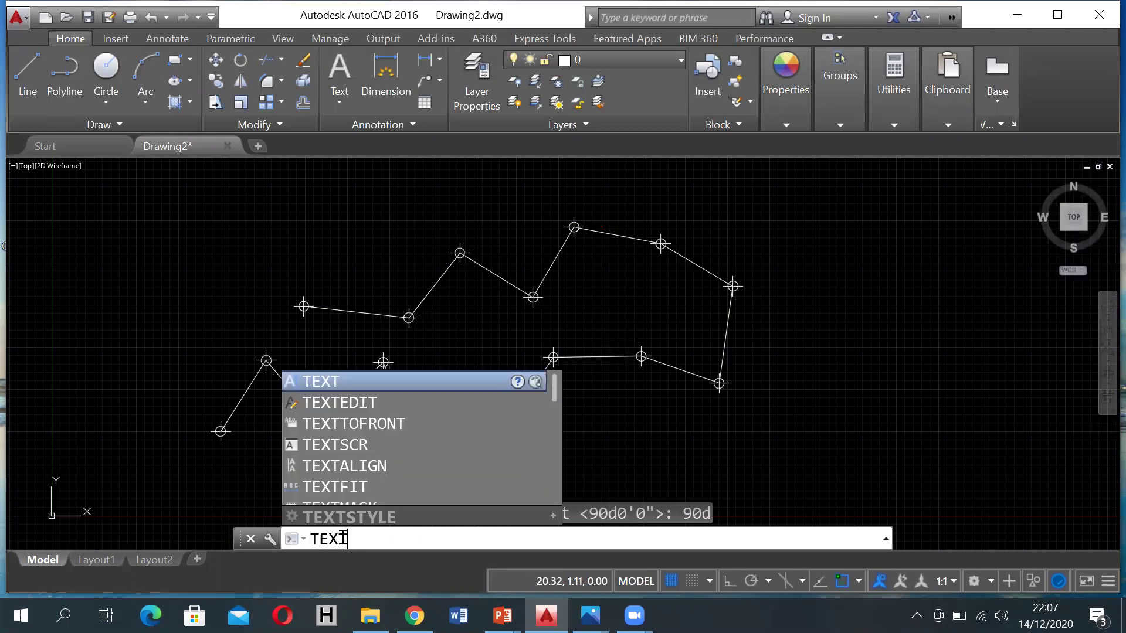
{"action": "key", "text": "Return"}
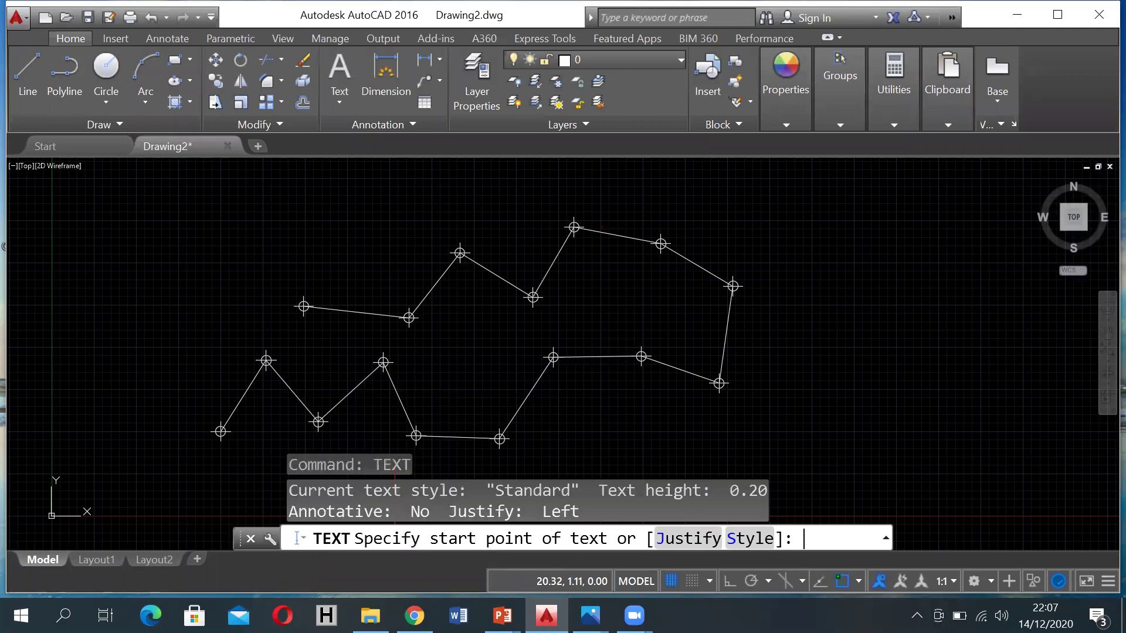
{"action": "left_click", "coordinate": [197, 428]}
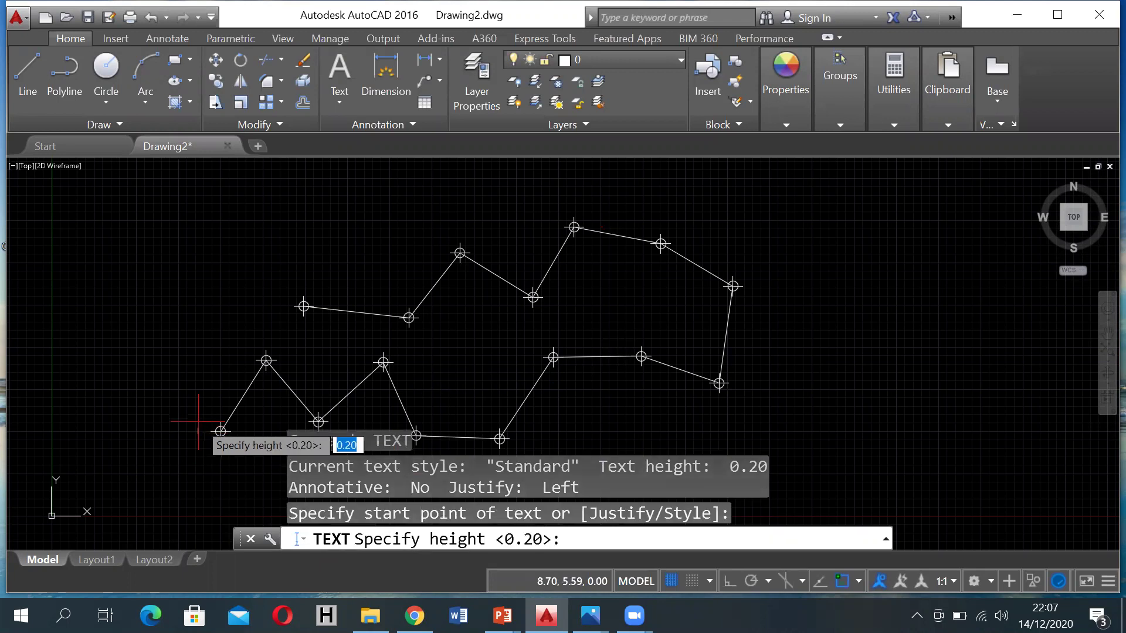
{"action": "key", "text": "Return"}
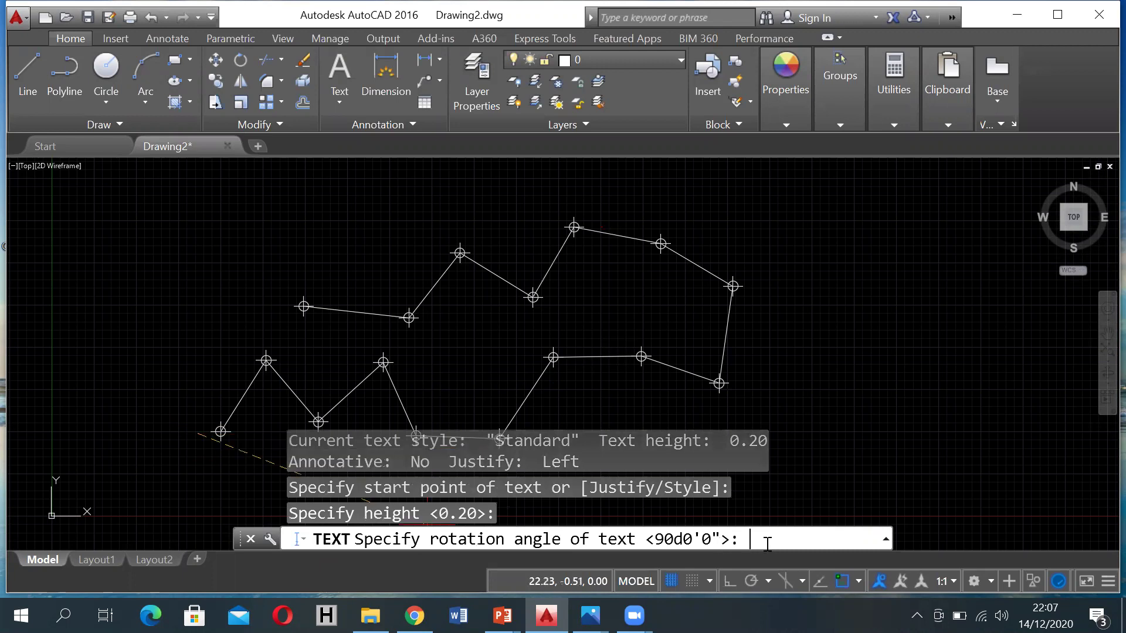
{"action": "type", "text": "90d"}
{"action": "key", "text": "Return"}
{"action": "type", "text": "A"}
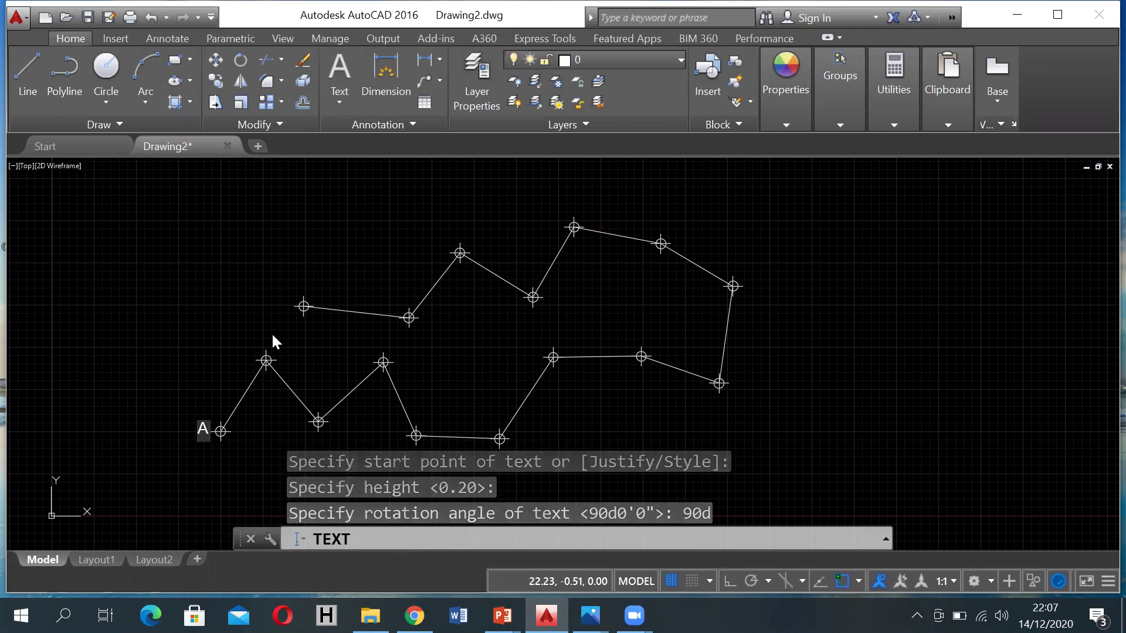
Label the second to sixth traverse stations B, C, D, E and F with single-line text beside their markers.
{"action": "left_click", "coordinate": [262, 346]}
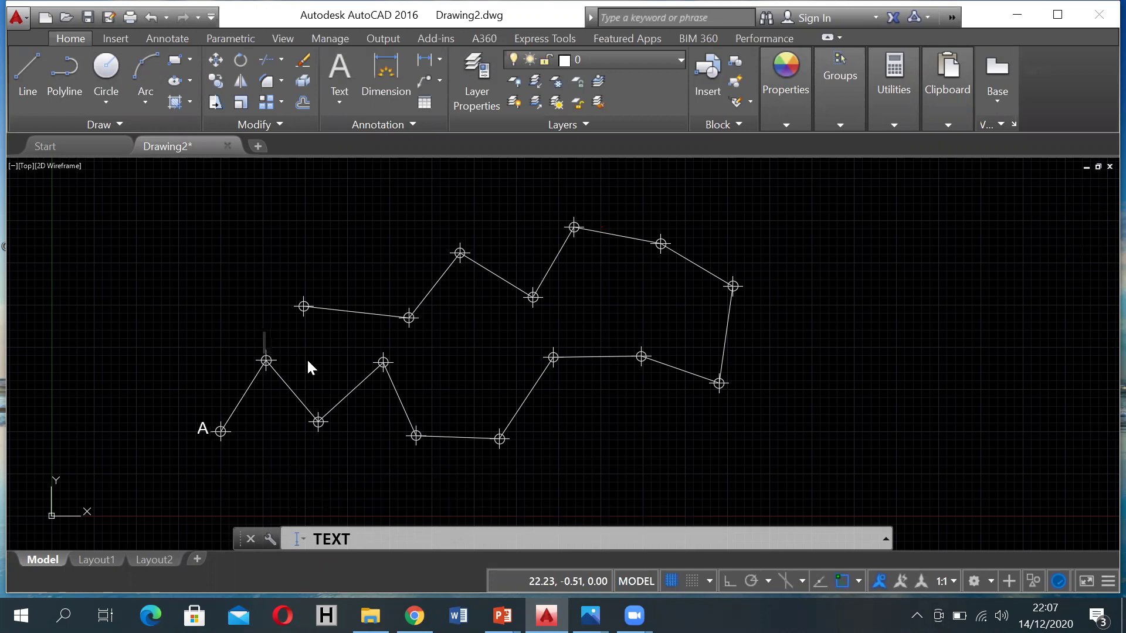
{"action": "left_click", "coordinate": [318, 433]}
{"action": "type", "text": "C"}
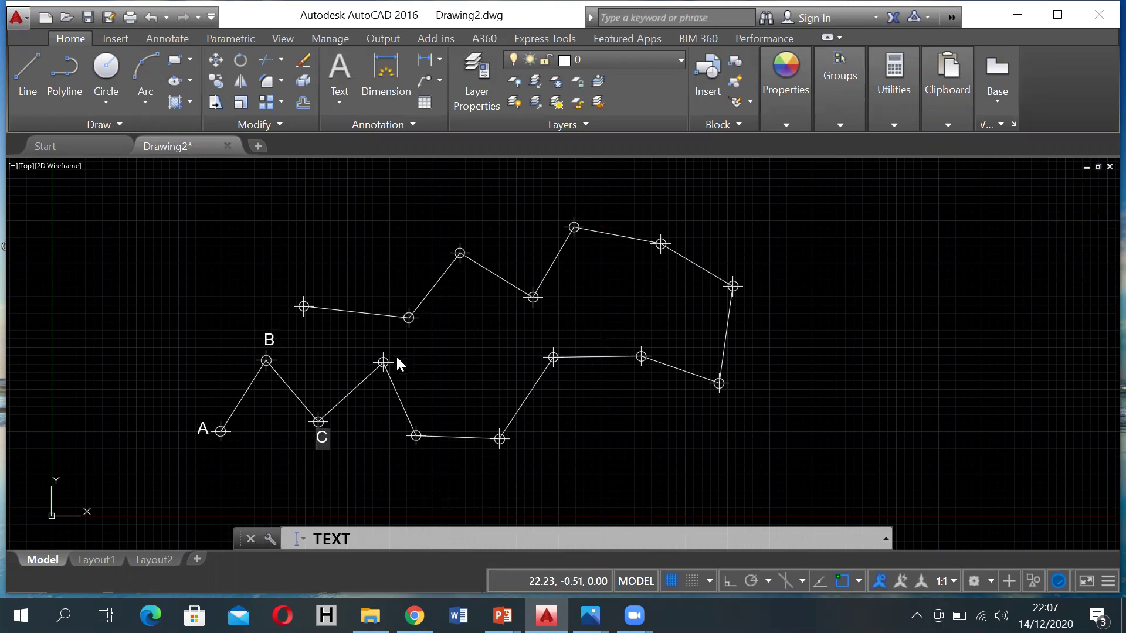
{"action": "left_click", "coordinate": [397, 358]}
{"action": "type", "text": "DD"}
{"action": "left_click", "coordinate": [405, 443]}
{"action": "type", "text": "E E"}
{"action": "left_click", "coordinate": [504, 457]}
{"action": "type", "text": "F"}
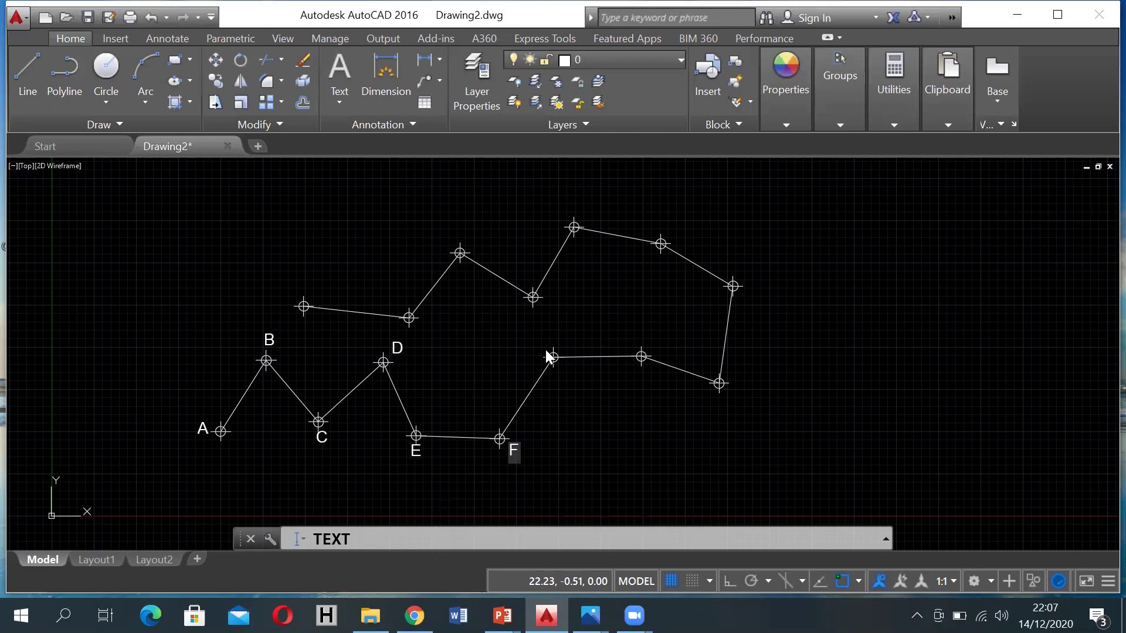
Label the seventh to tenth traverse stations G, H, I and J with text beside their markers.
{"action": "left_click", "coordinate": [533, 352]}
{"action": "type", "text": "G"}
{"action": "left_click", "coordinate": [642, 372]}
{"action": "type", "text": "H"}
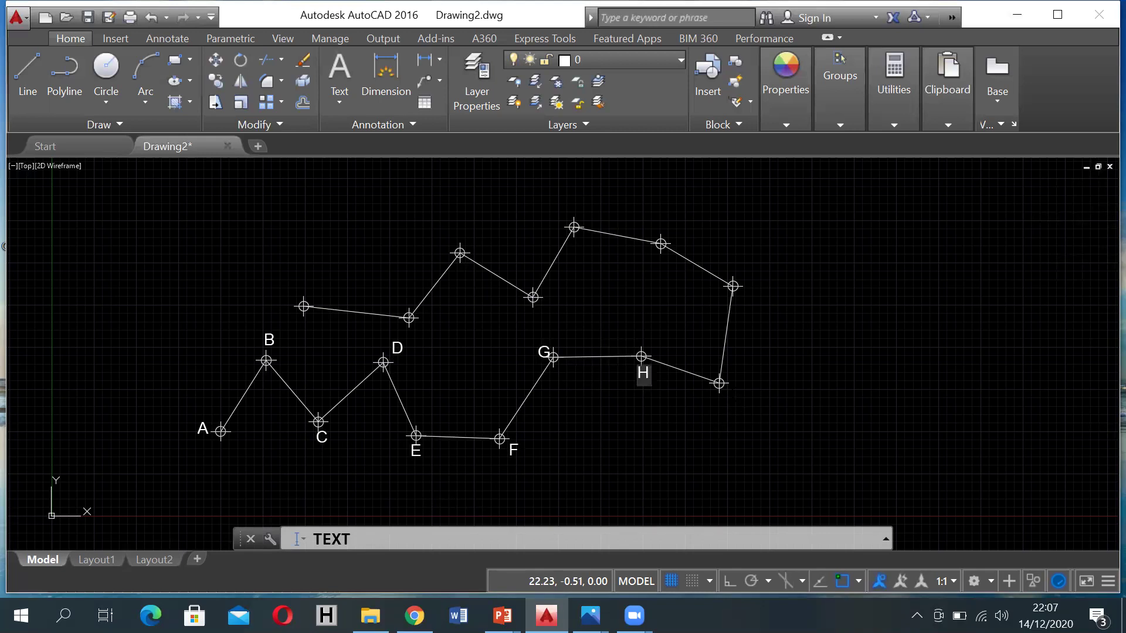
{"action": "left_click", "coordinate": [732, 392]}
{"action": "type", "text": "I"}
{"action": "left_click", "coordinate": [753, 286]}
{"action": "type", "text": "J"}
{"action": "key", "text": "BackSpace"}
{"action": "type", "text": "K"}
{"action": "key", "text": "BackSpace"}
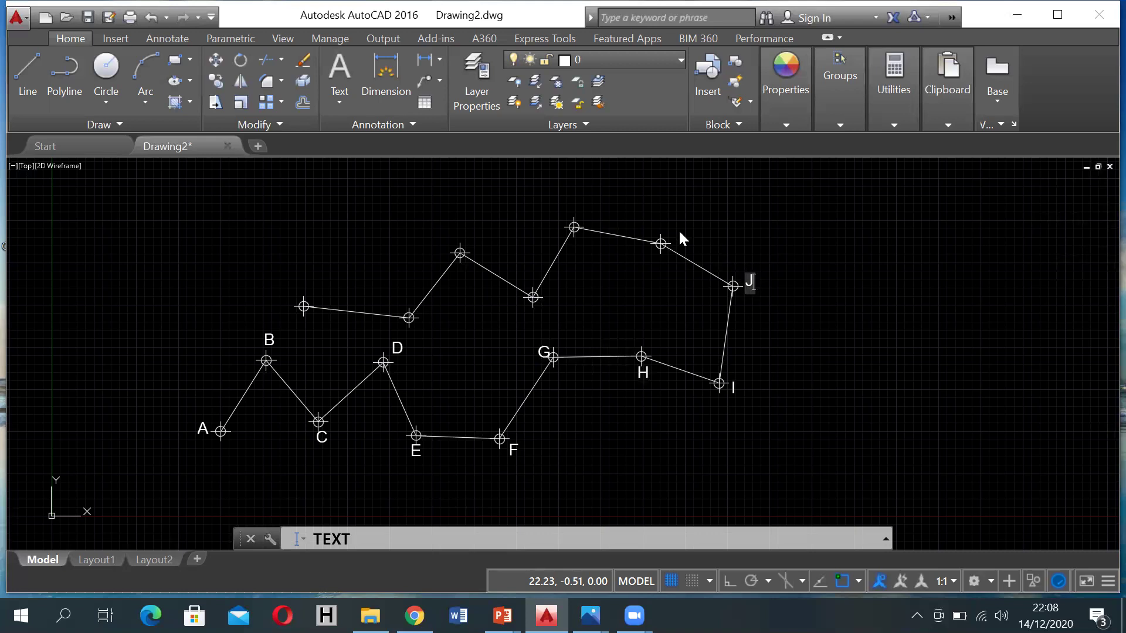
{"action": "type", "text": "J"}
Label the next four stations along the upper side of the traverse K, L, M and N.
{"action": "left_click", "coordinate": [669, 238]}
{"action": "type", "text": "K"}
{"action": "left_click", "coordinate": [566, 215]}
{"action": "type", "text": "L"}
{"action": "left_click", "coordinate": [547, 295]}
{"action": "type", "text": "M"}
{"action": "left_click", "coordinate": [450, 234]}
{"action": "type", "text": "N"}
Label the last two traverse stations O and P, and finish the text command.
{"action": "left_click", "coordinate": [399, 291]}
{"action": "type", "text": "0"}
{"action": "key", "text": "BackSpace"}
{"action": "type", "text": "O"}
{"action": "left_click", "coordinate": [288, 291]}
{"action": "type", "text": "P"}
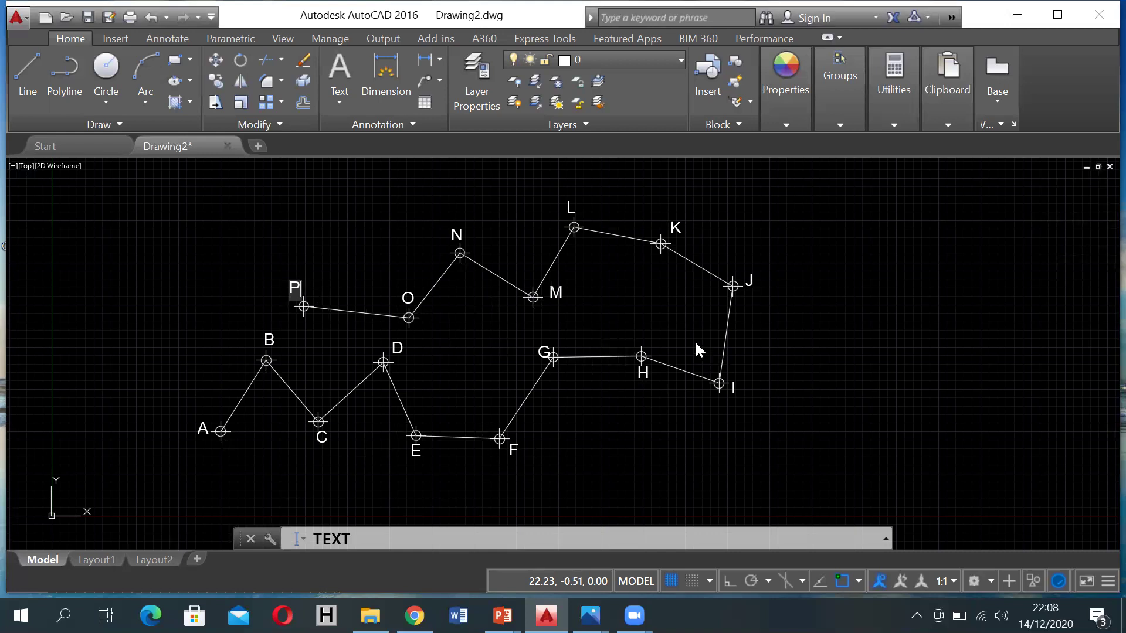
{"action": "left_click", "coordinate": [361, 260]}
{"action": "key", "text": "Escape"}
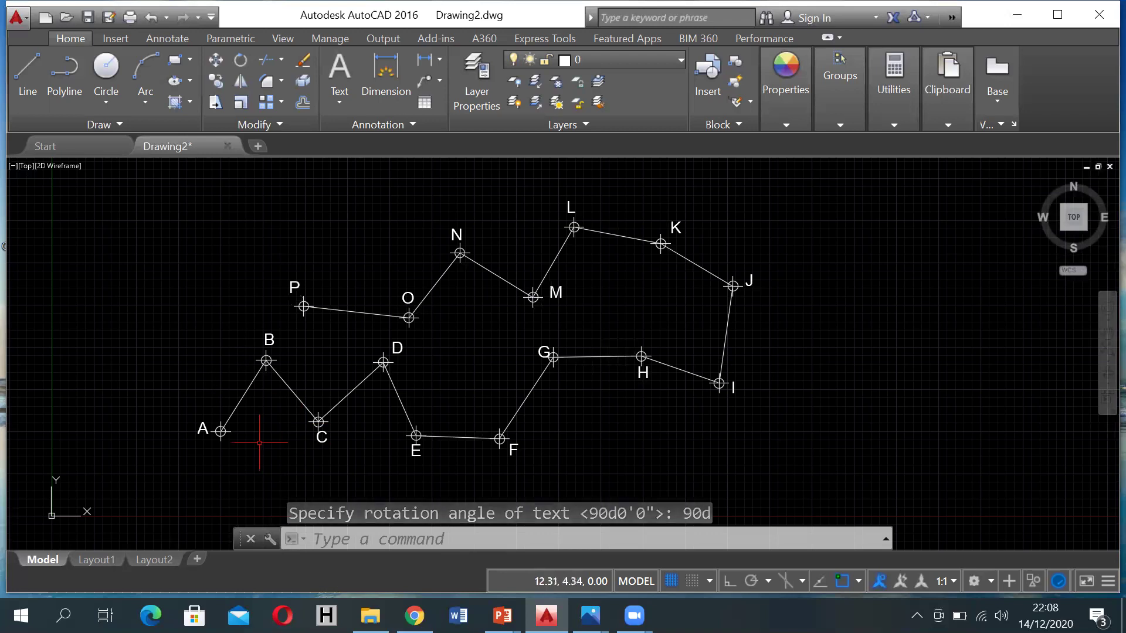
Create a new layer named Teks in the layer manager.
{"action": "left_click", "coordinate": [339, 540]}
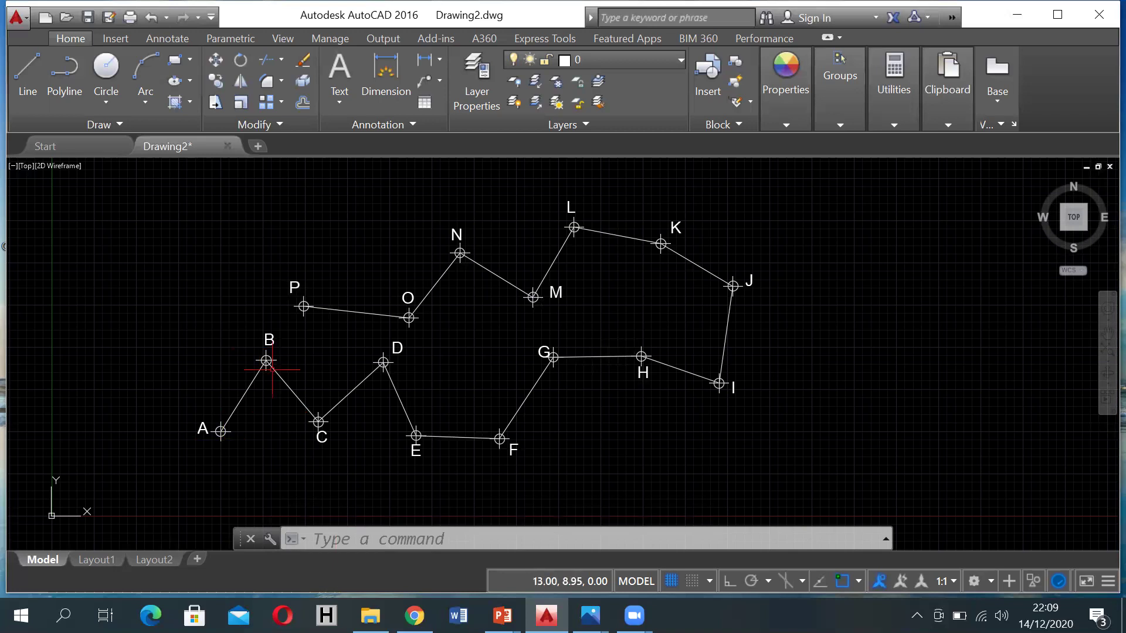
{"action": "left_click", "coordinate": [378, 537]}
{"action": "left_click", "coordinate": [353, 540]}
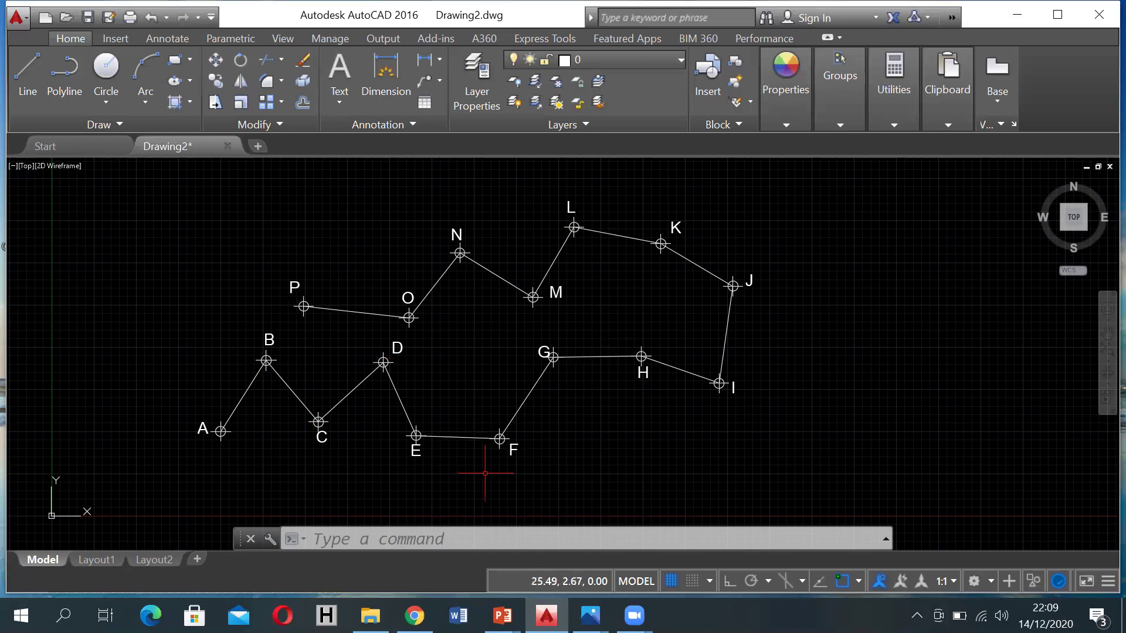
{"action": "left_click", "coordinate": [358, 539]}
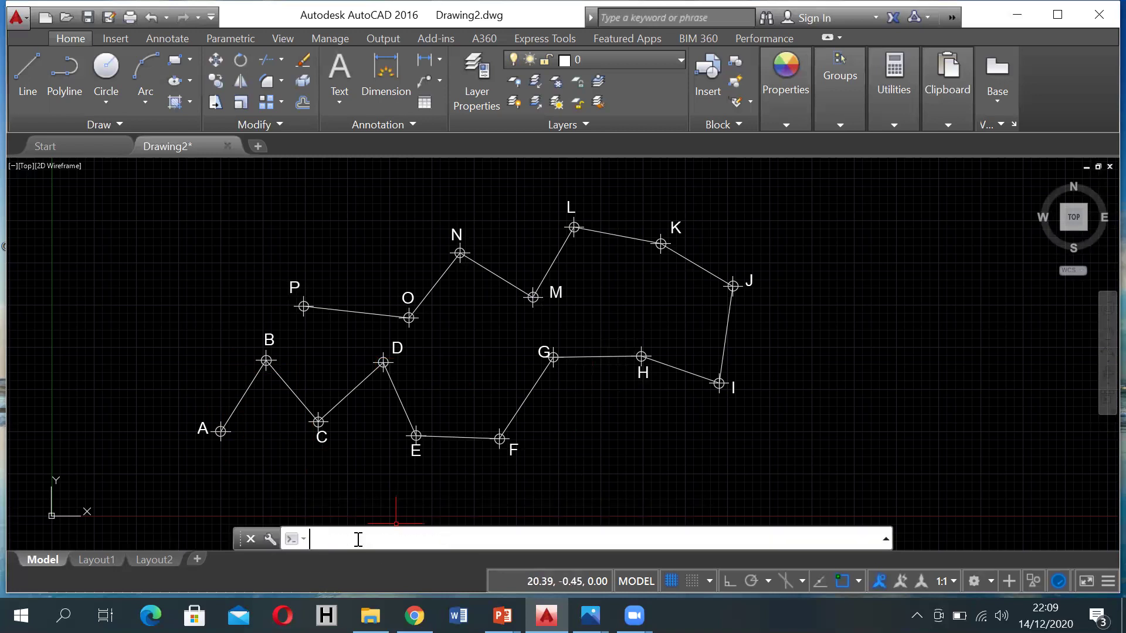
{"action": "type", "text": "LAYER"}
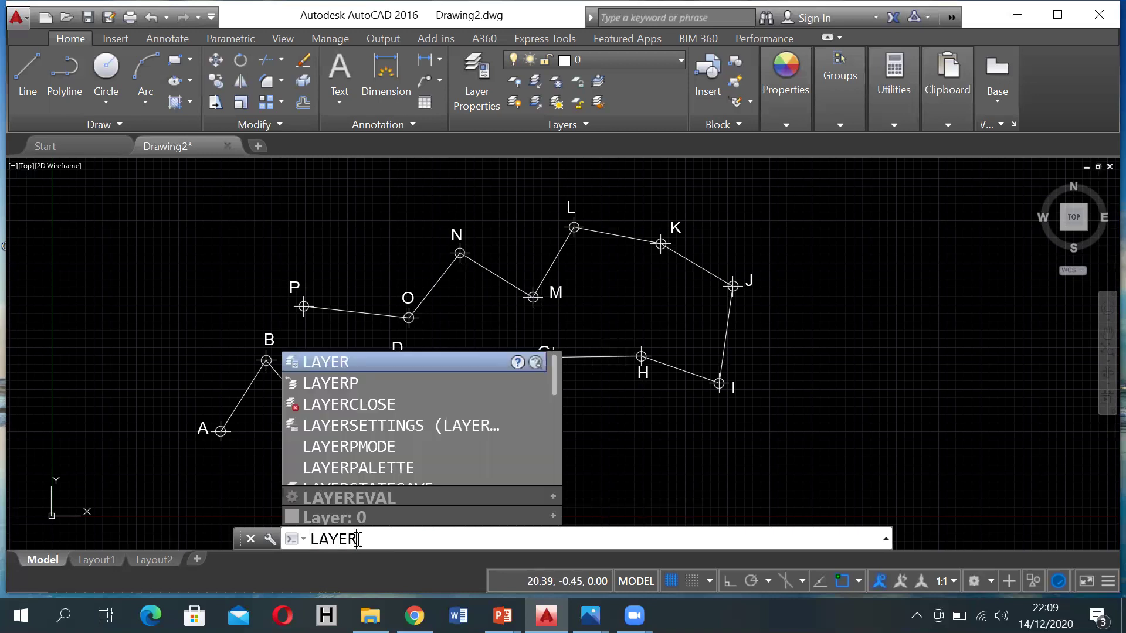
{"action": "key", "text": "Return"}
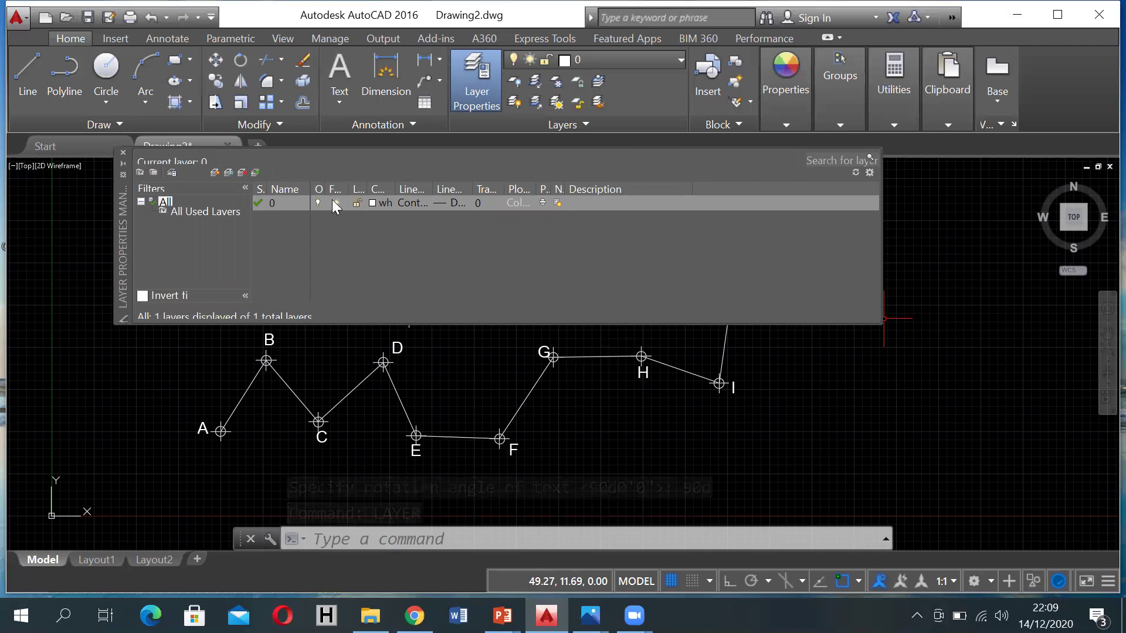
{"action": "left_click", "coordinate": [384, 155]}
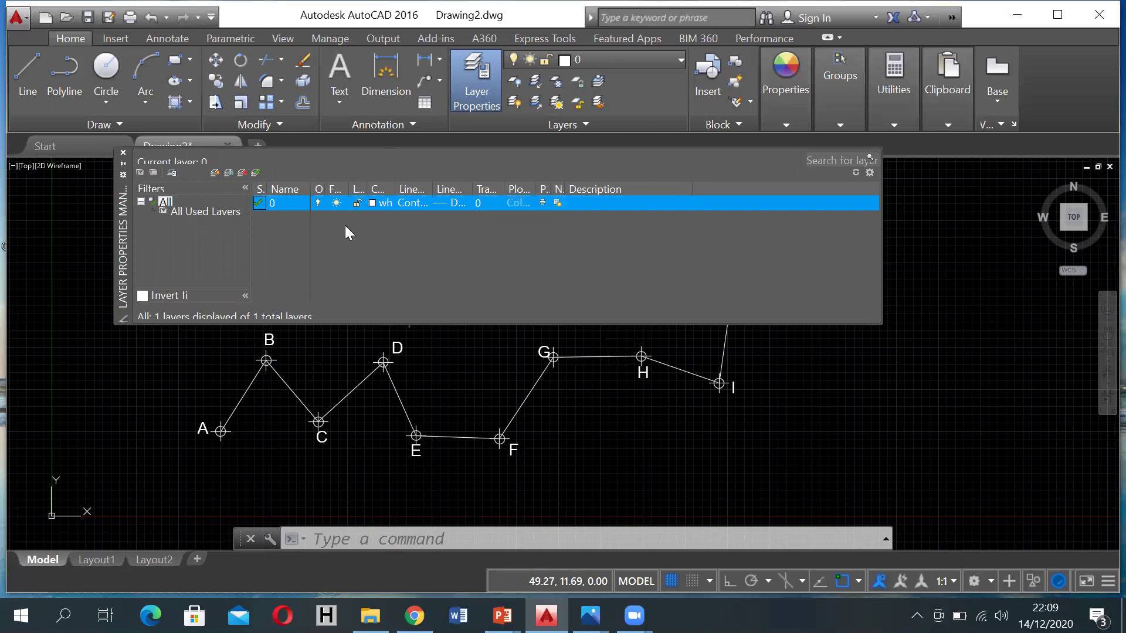
{"action": "left_click", "coordinate": [216, 174]}
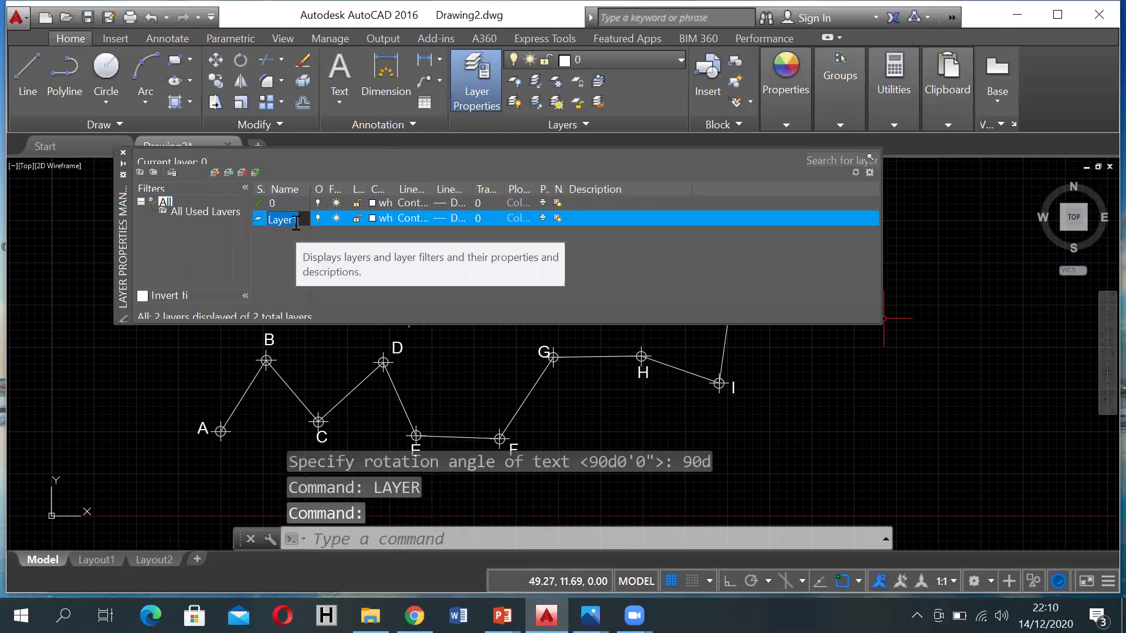
{"action": "type", "text": "t"}
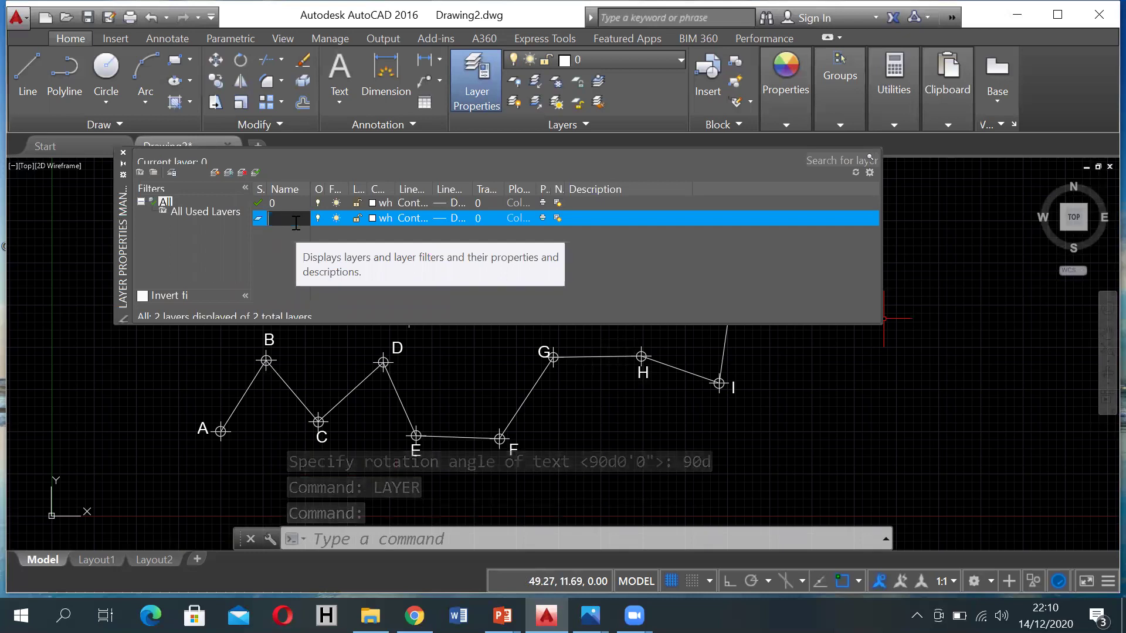
{"action": "key", "text": "BackSpace"}
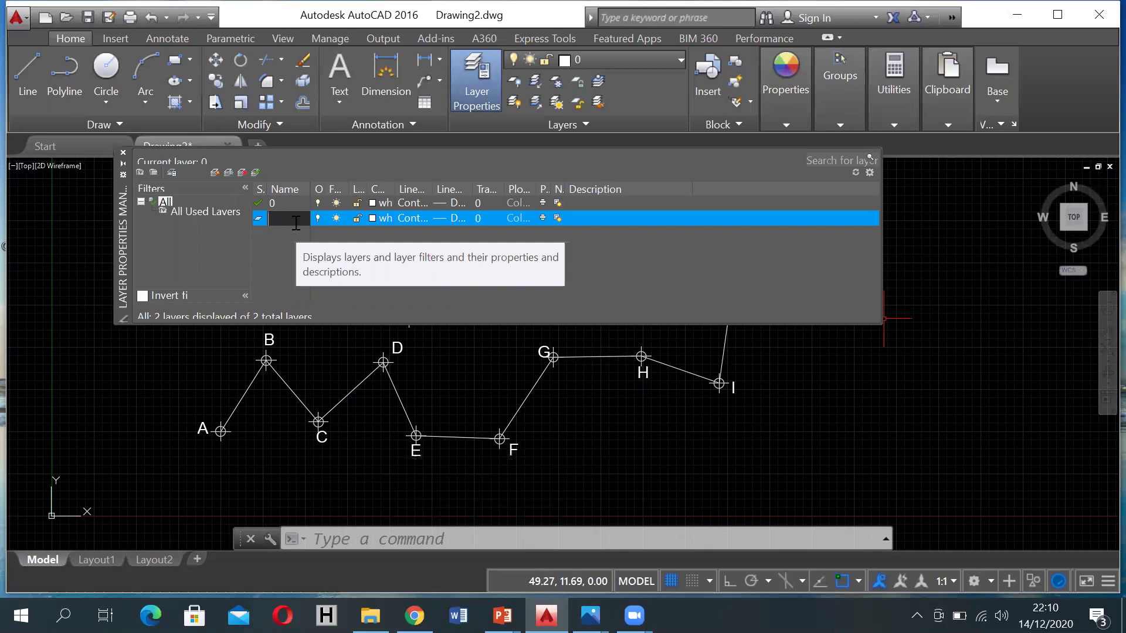
{"action": "type", "text": "Teks"}
{"action": "key", "text": "Return"}
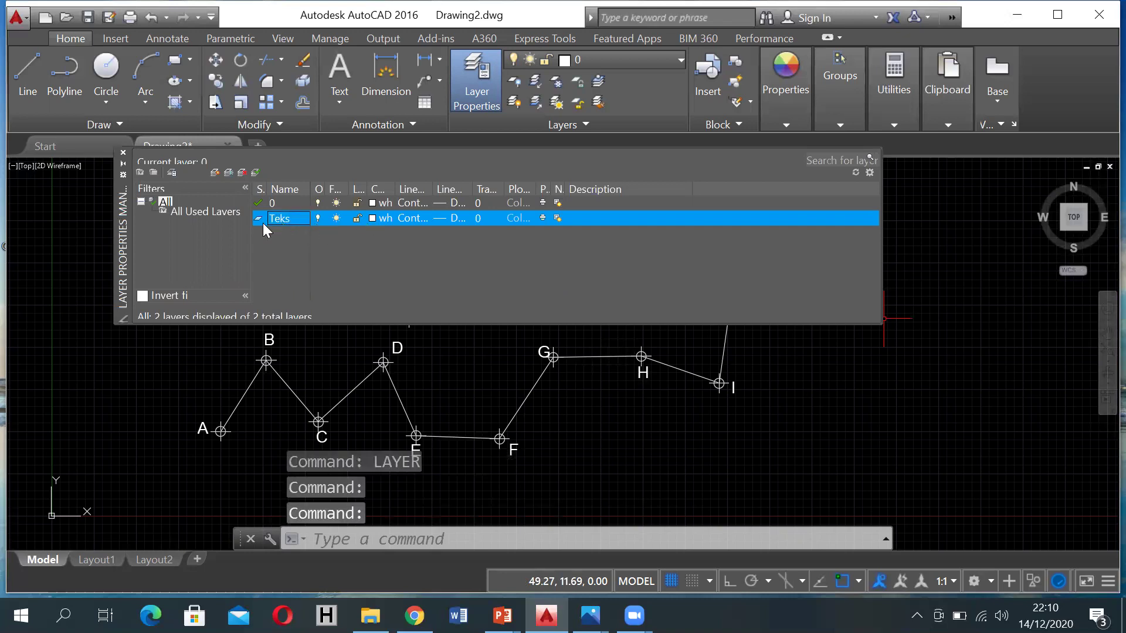
Set the color of the Teks layer to magenta.
{"action": "left_click", "coordinate": [373, 219]}
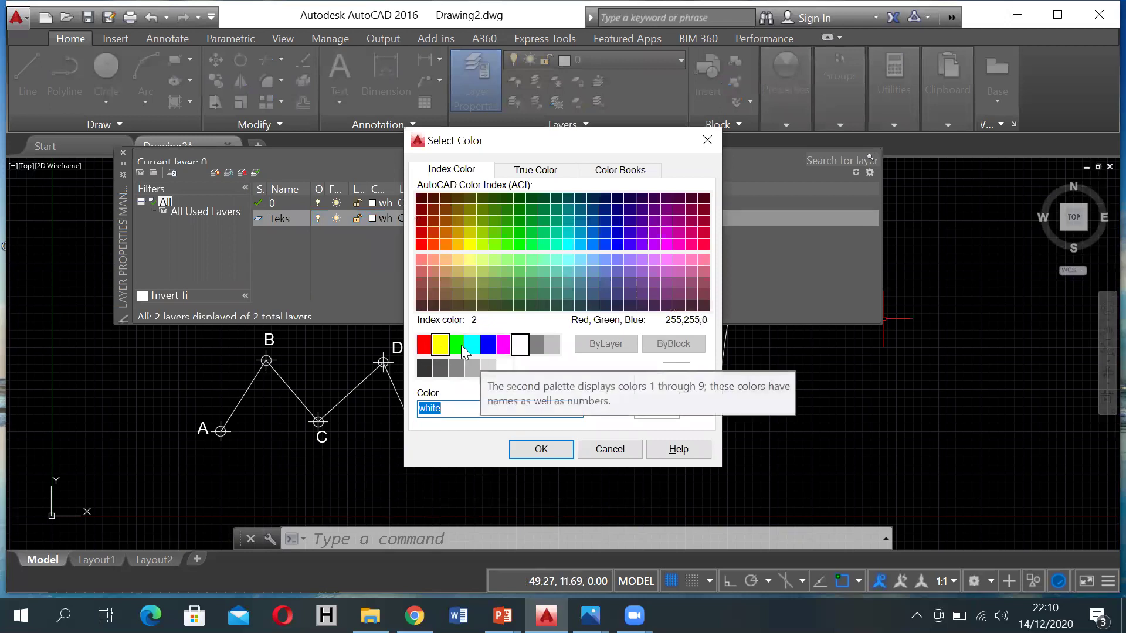
{"action": "left_click", "coordinate": [503, 345]}
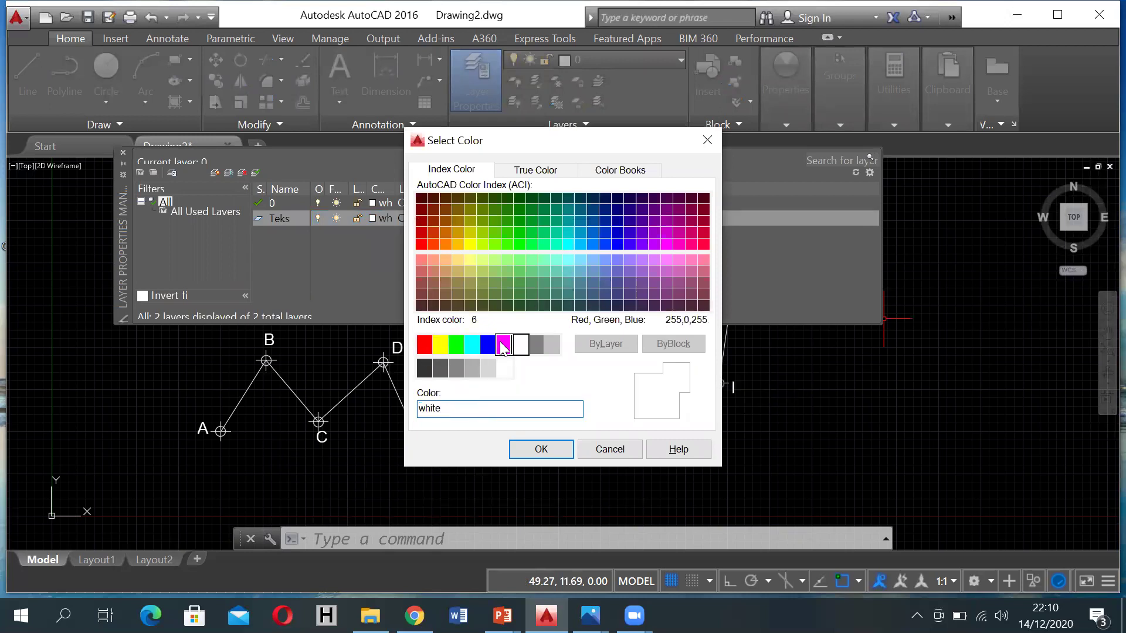
{"action": "left_click", "coordinate": [533, 449]}
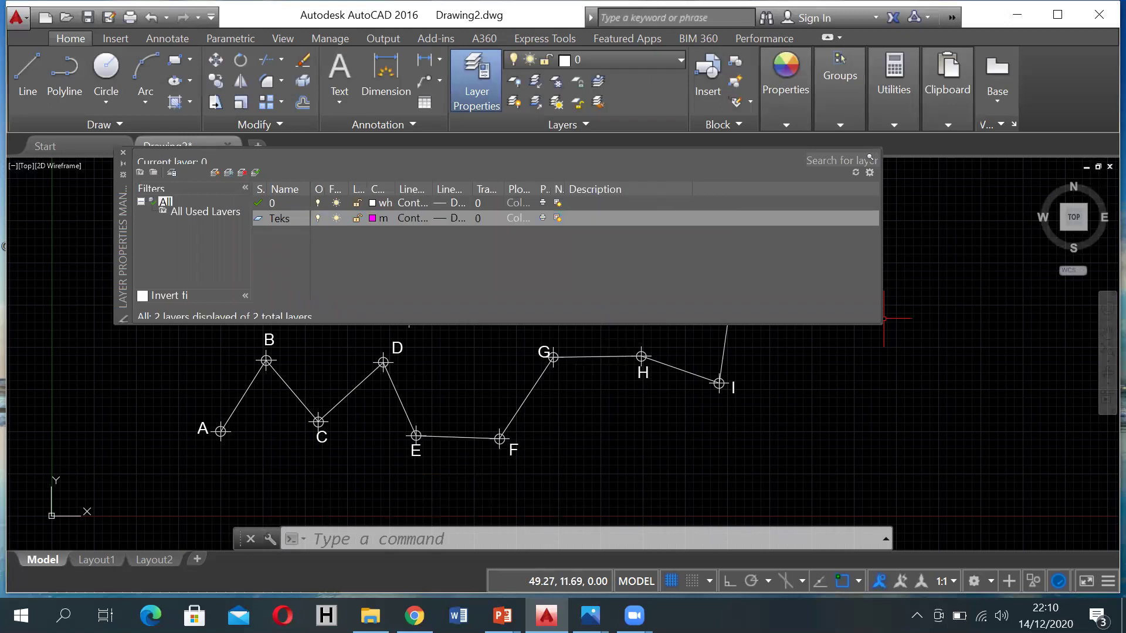
Create a new layer named Titik and set its color to green.
{"action": "left_click", "coordinate": [215, 173]}
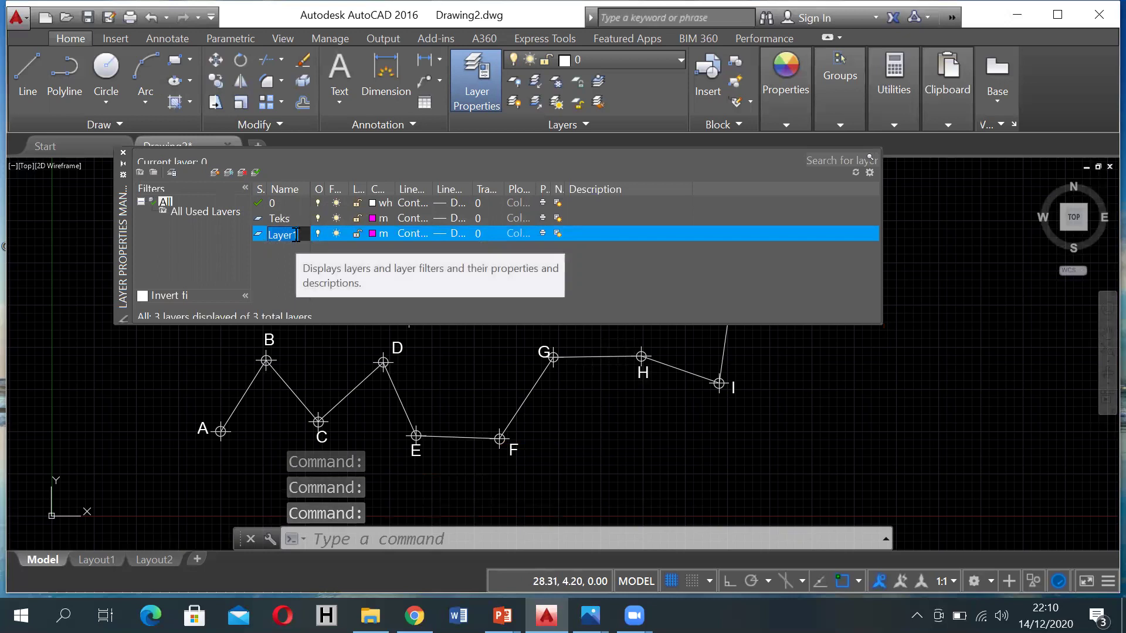
{"action": "key", "text": "BackSpace"}
{"action": "type", "text": "Tit"}
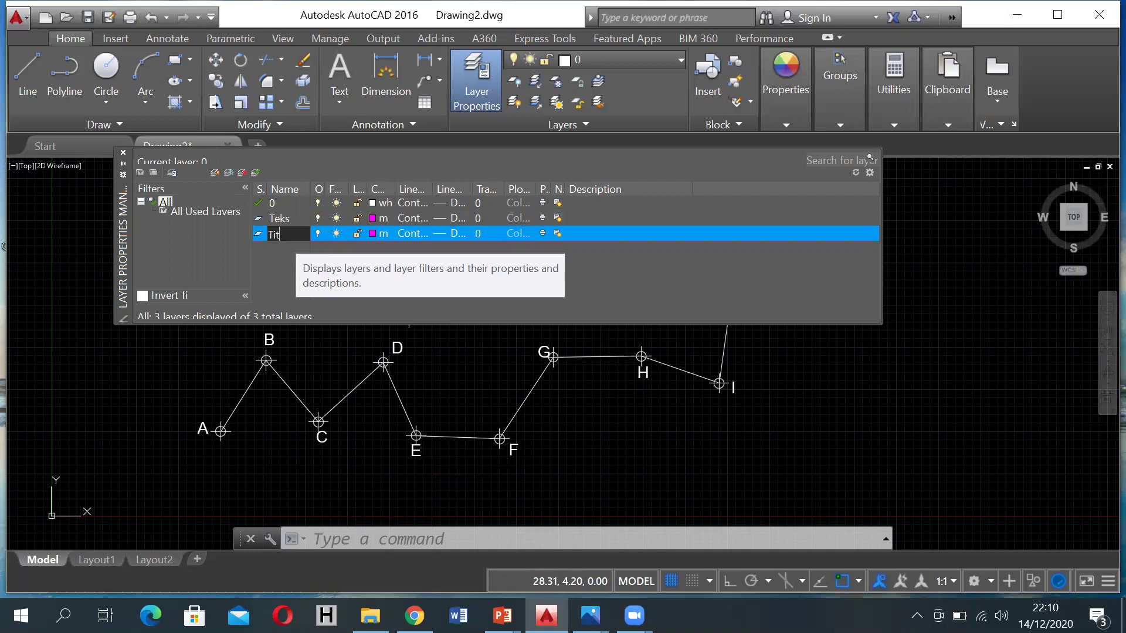
{"action": "type", "text": "ik"}
{"action": "key", "text": "Return"}
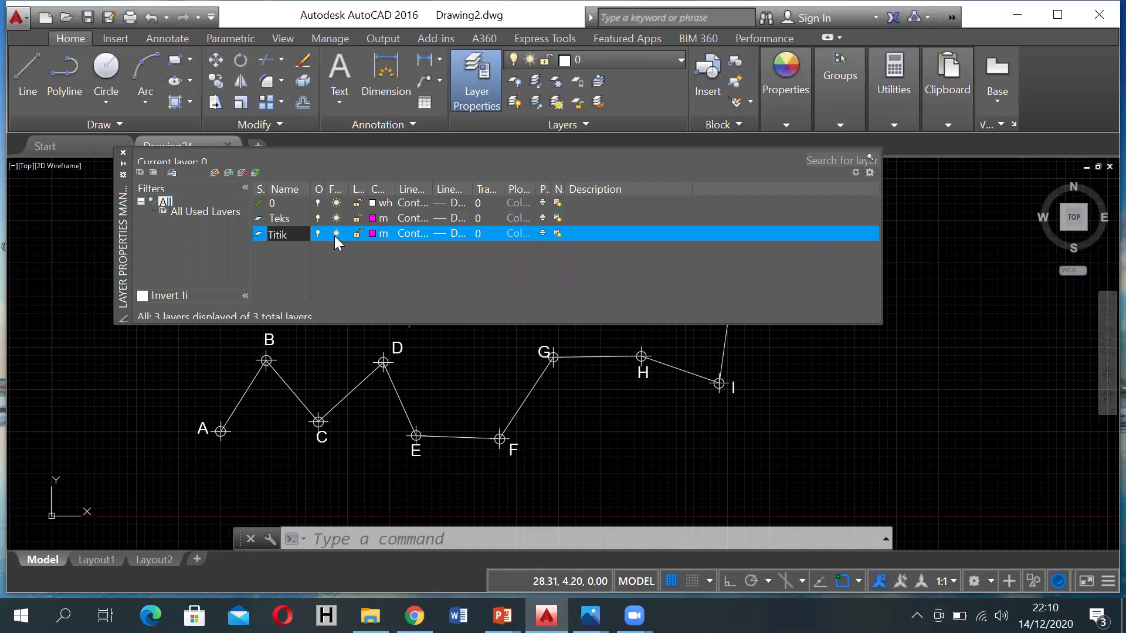
{"action": "left_click", "coordinate": [372, 233]}
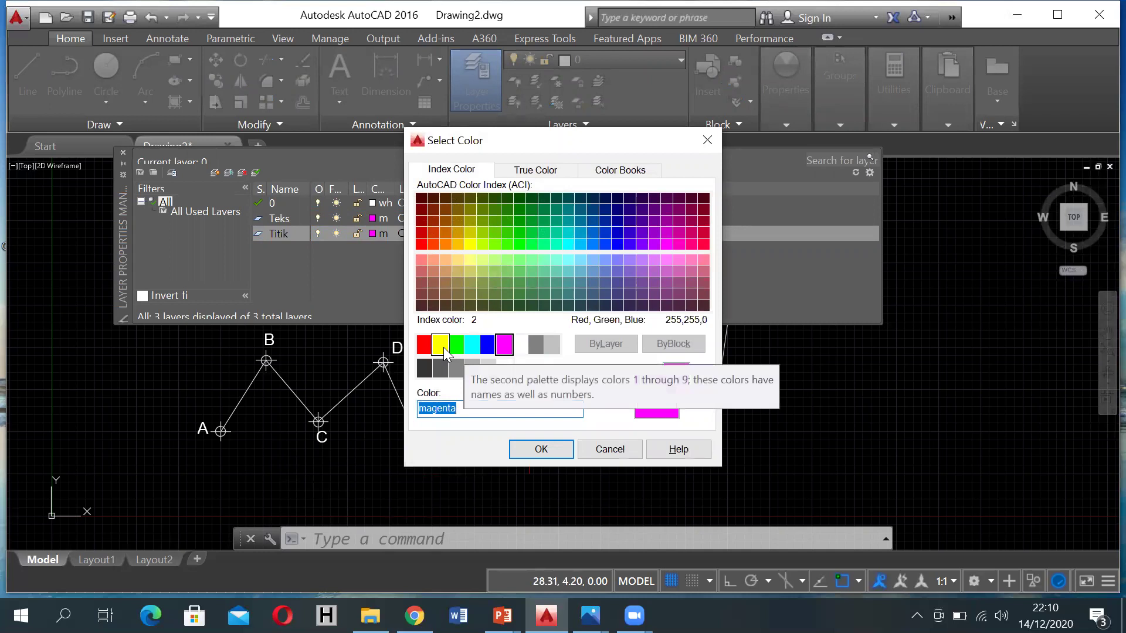
{"action": "left_click", "coordinate": [457, 345]}
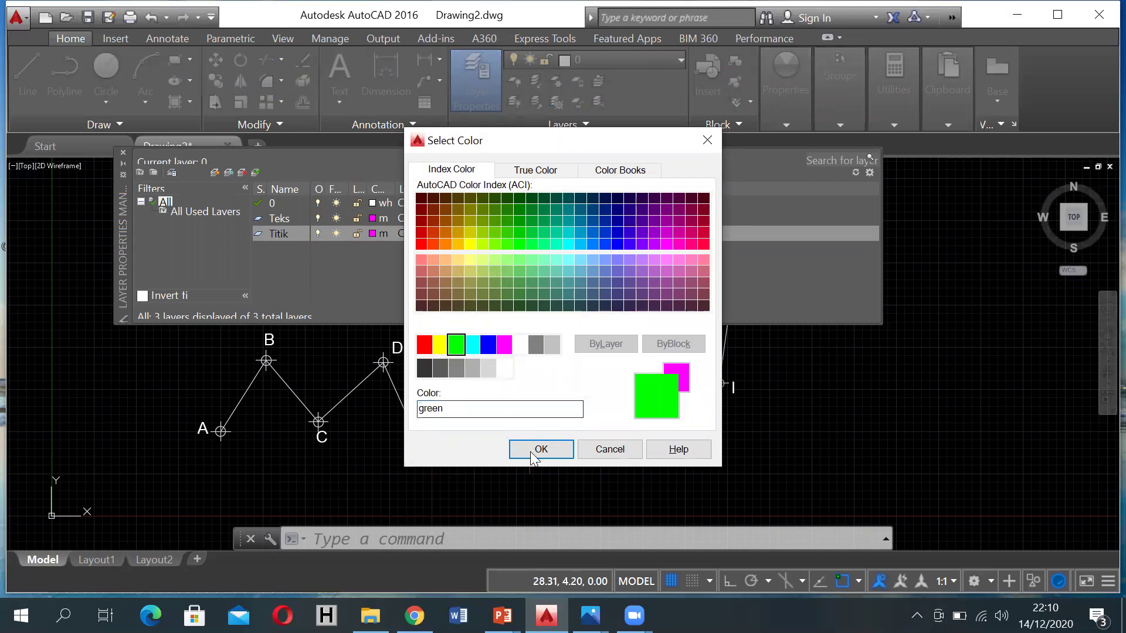
{"action": "left_click", "coordinate": [532, 455]}
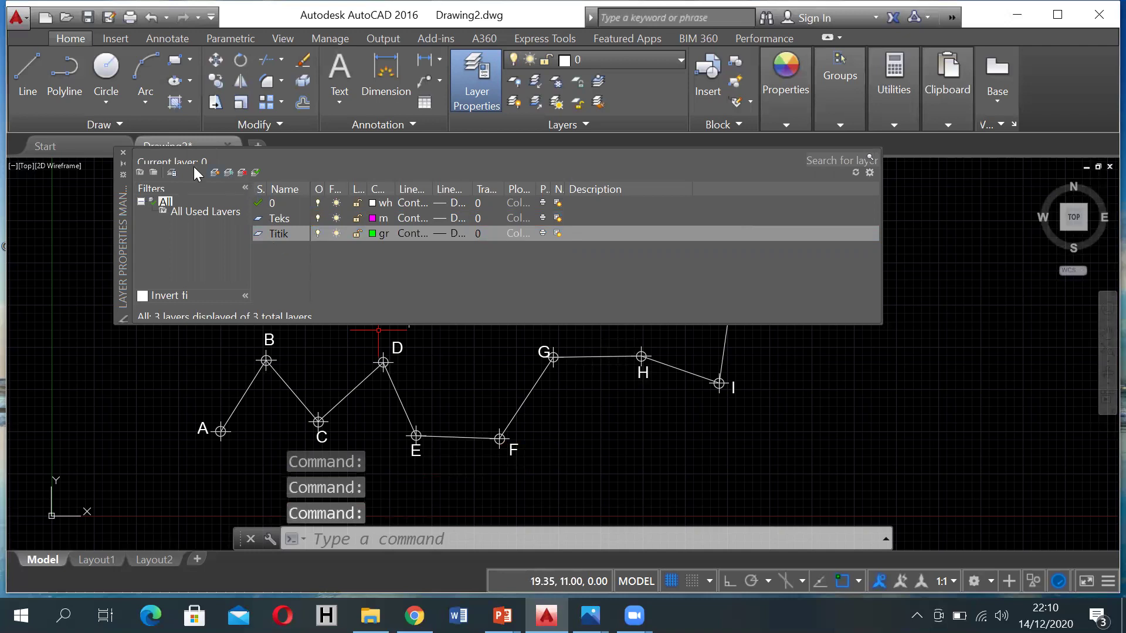
Create a new layer named Poligon with the color yellow, and close the layer manager.
{"action": "left_click", "coordinate": [215, 172]}
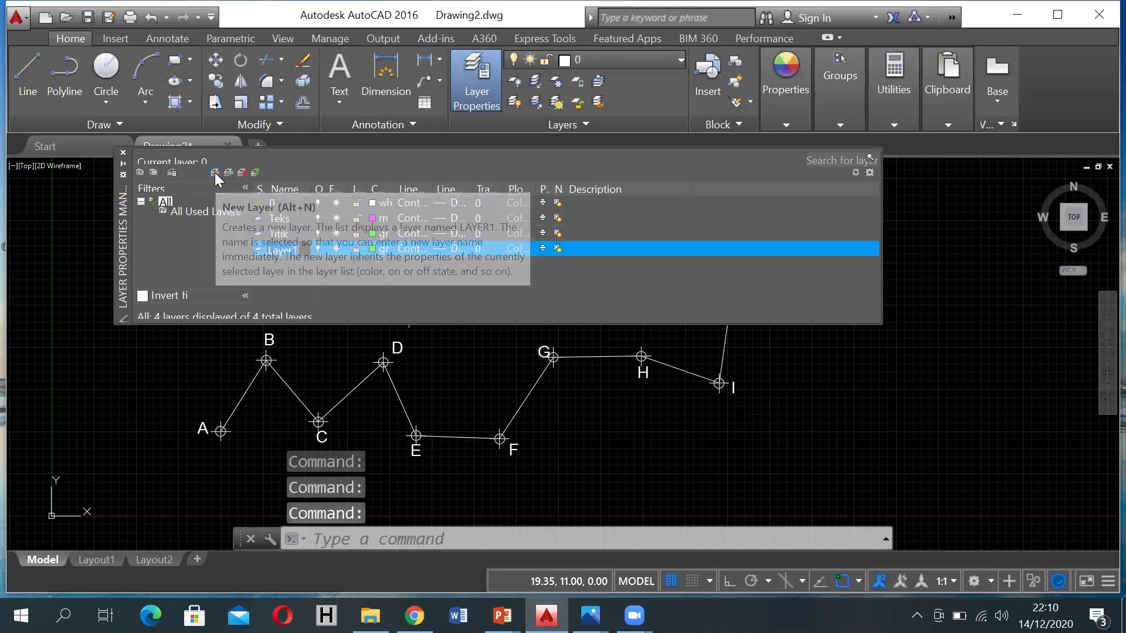
{"action": "type", "text": "Poligon"}
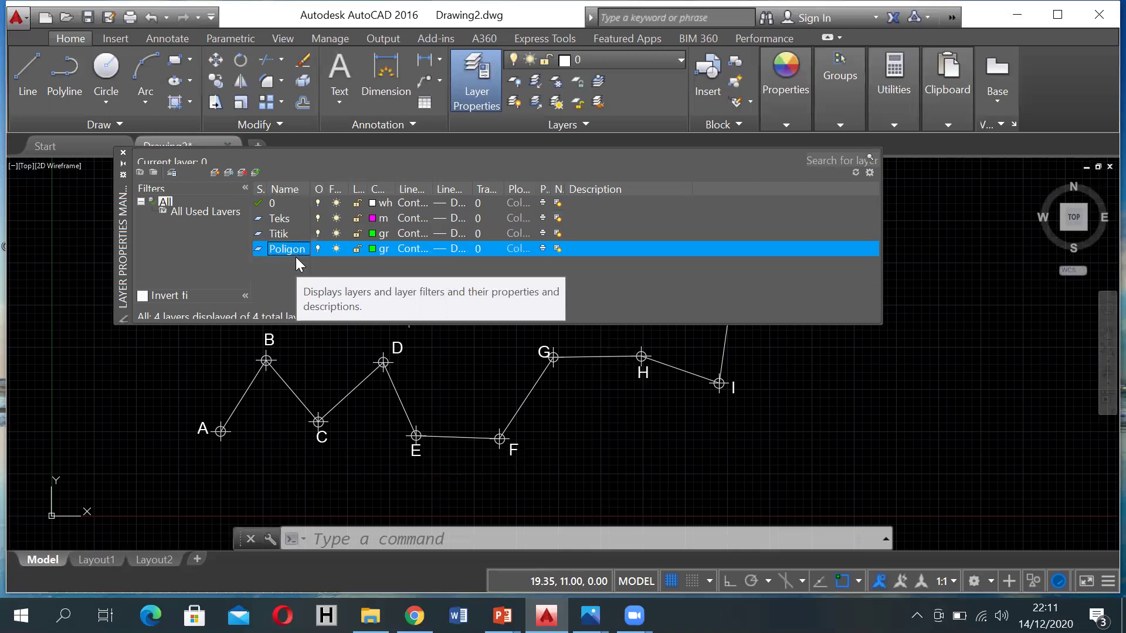
{"action": "key", "text": "Return"}
{"action": "key", "text": "Return"}
{"action": "key", "text": "Return"}
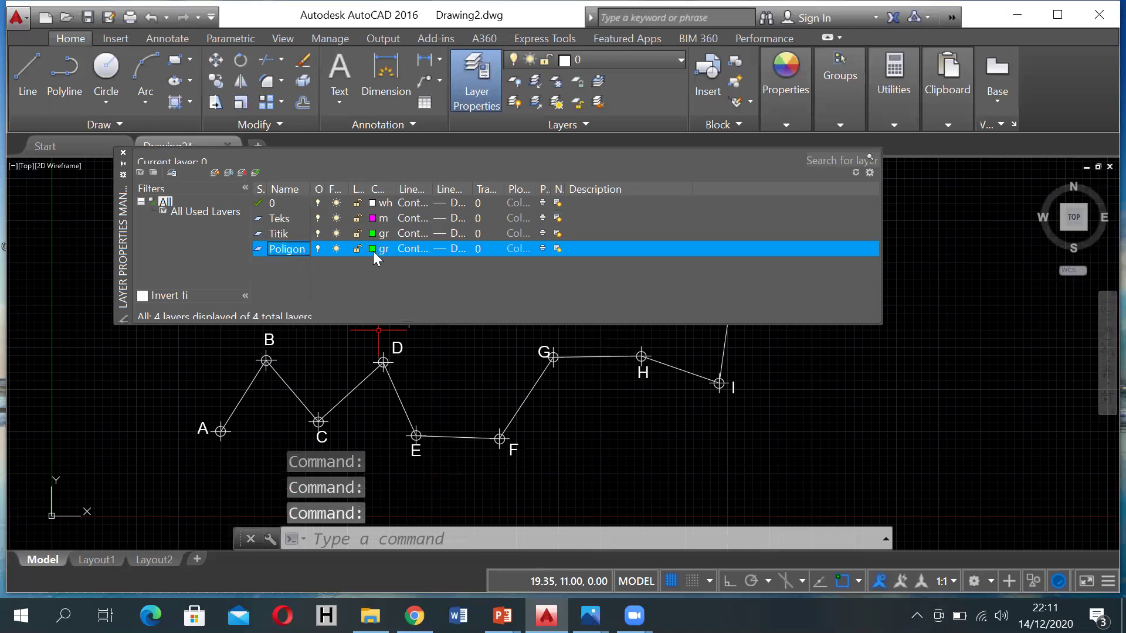
{"action": "left_click", "coordinate": [373, 251]}
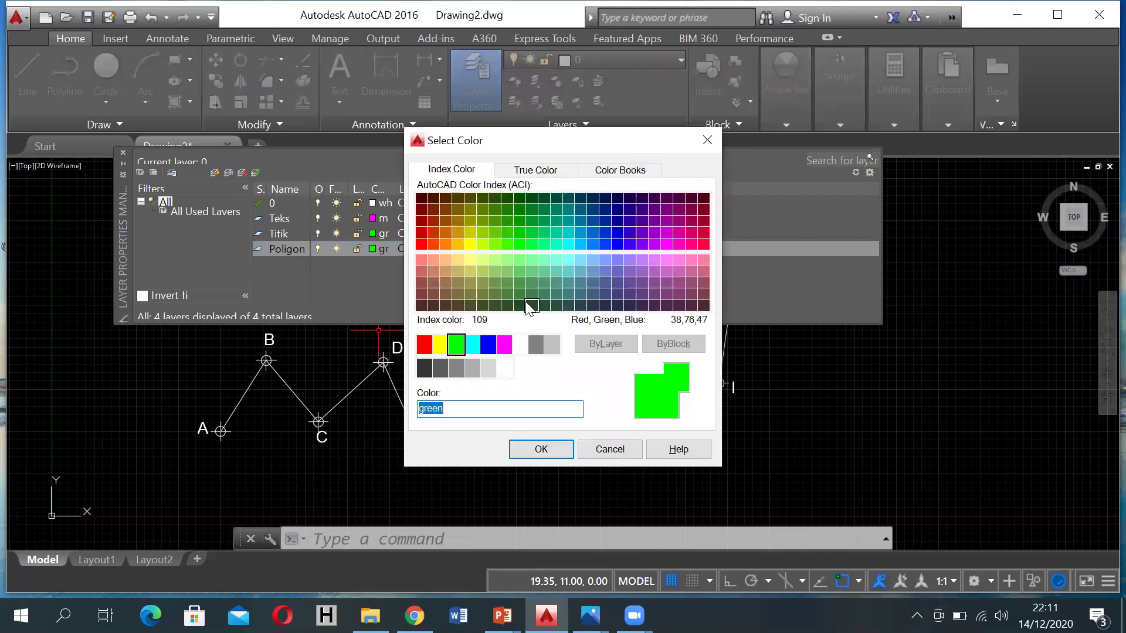
{"action": "left_click", "coordinate": [443, 347]}
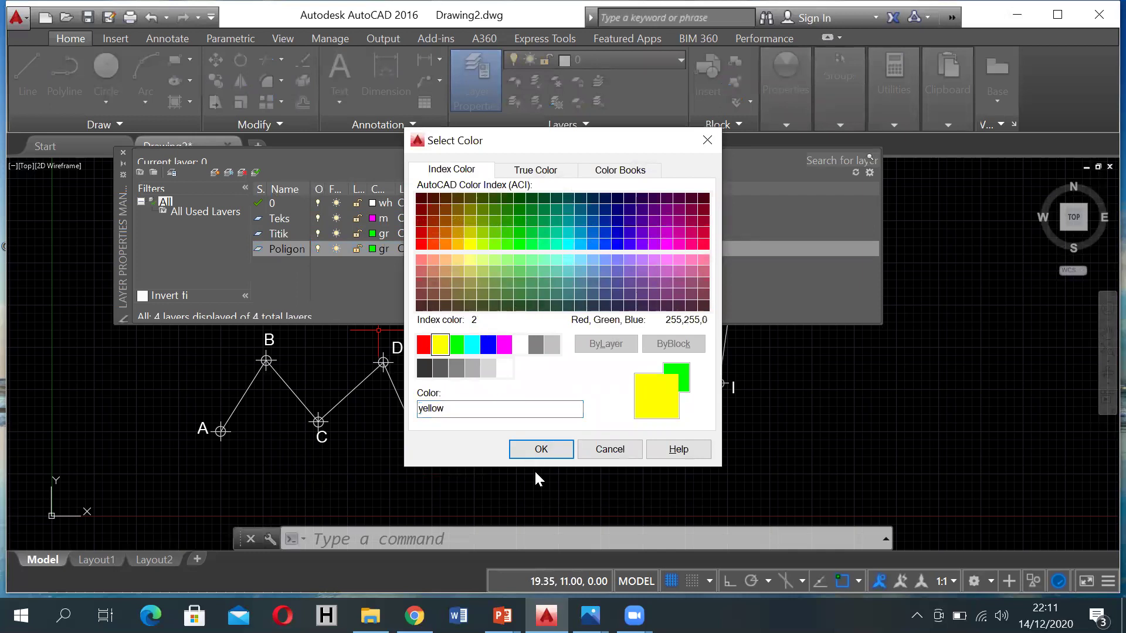
{"action": "left_click", "coordinate": [539, 449]}
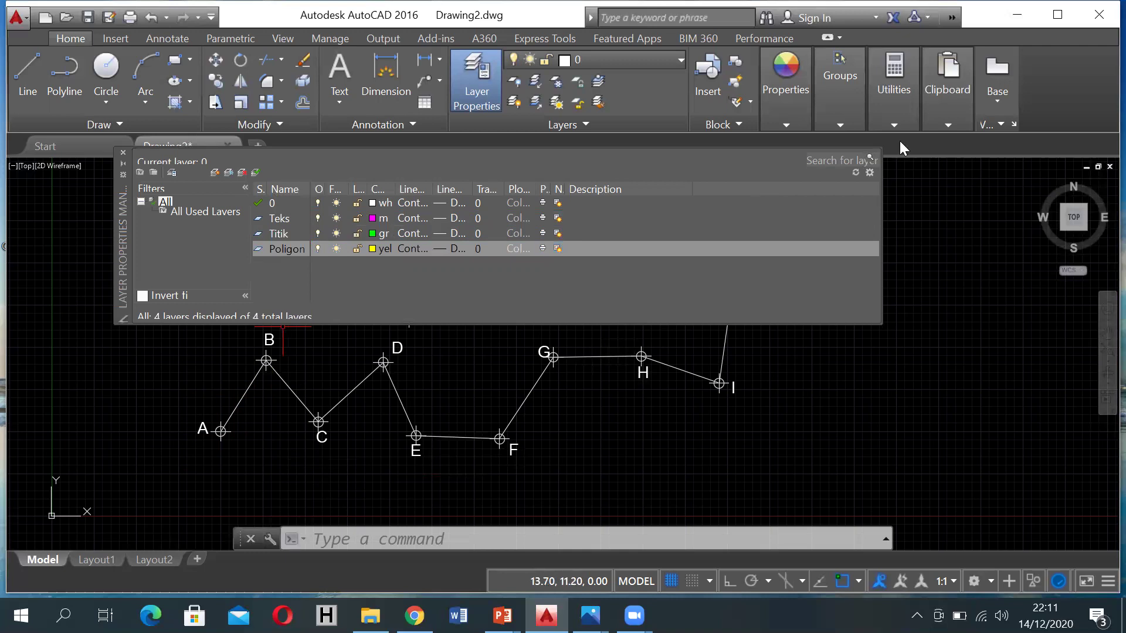
{"action": "left_click", "coordinate": [123, 153]}
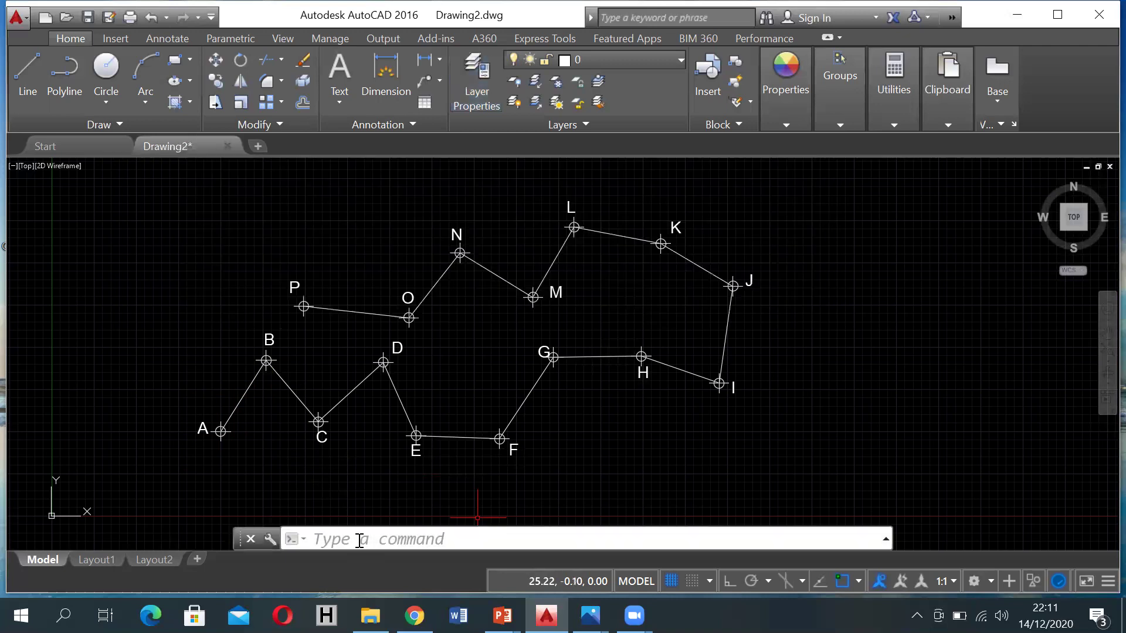
Try to move the text labels A through P to the Teks layer with the CHANGE command's layer property.
{"action": "left_click", "coordinate": [360, 540]}
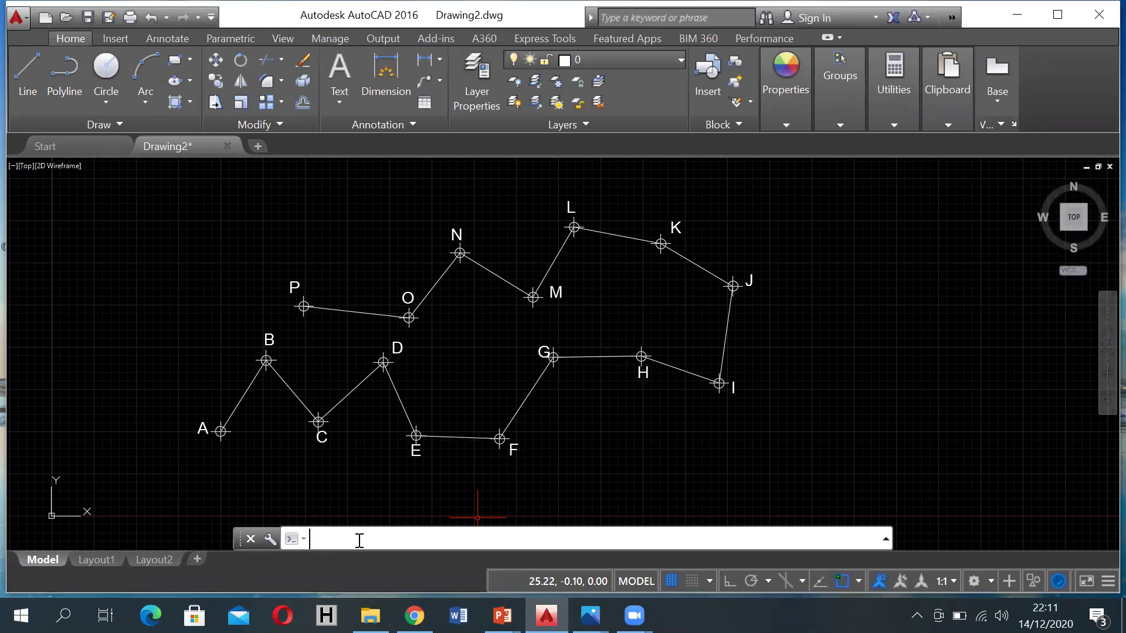
{"action": "type", "text": "change"}
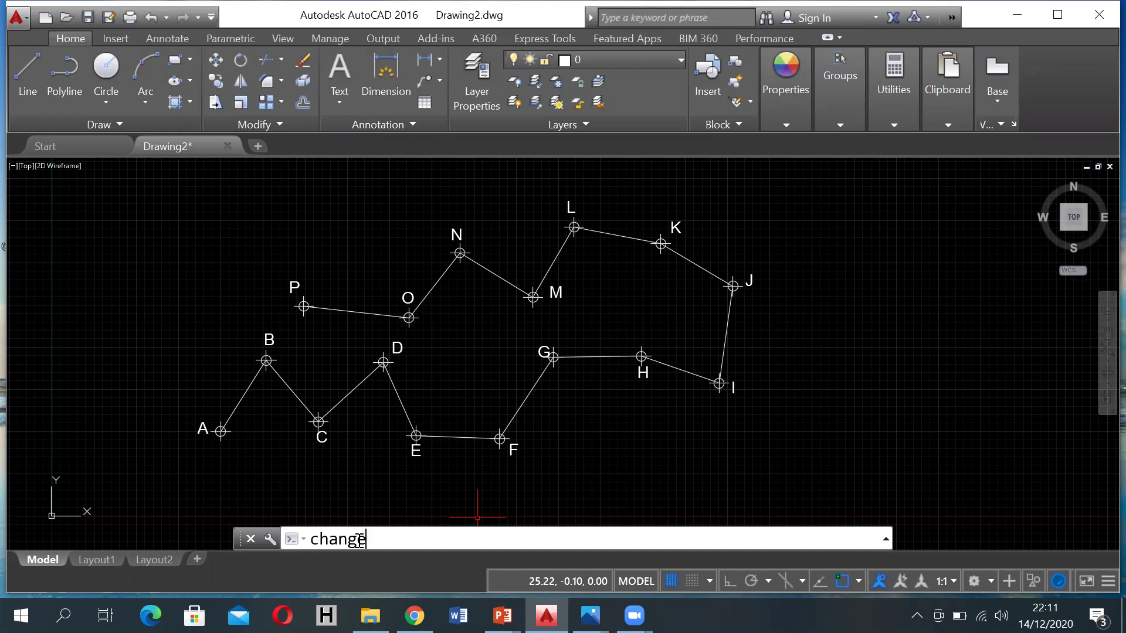
{"action": "key", "text": "Return"}
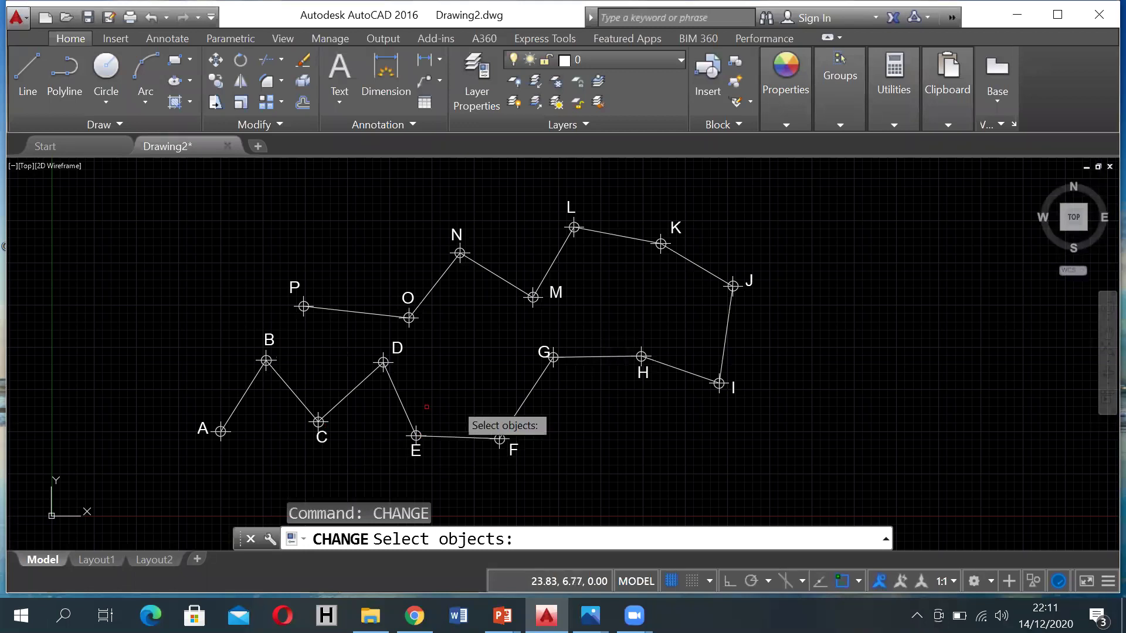
{"action": "left_click", "coordinate": [203, 428]}
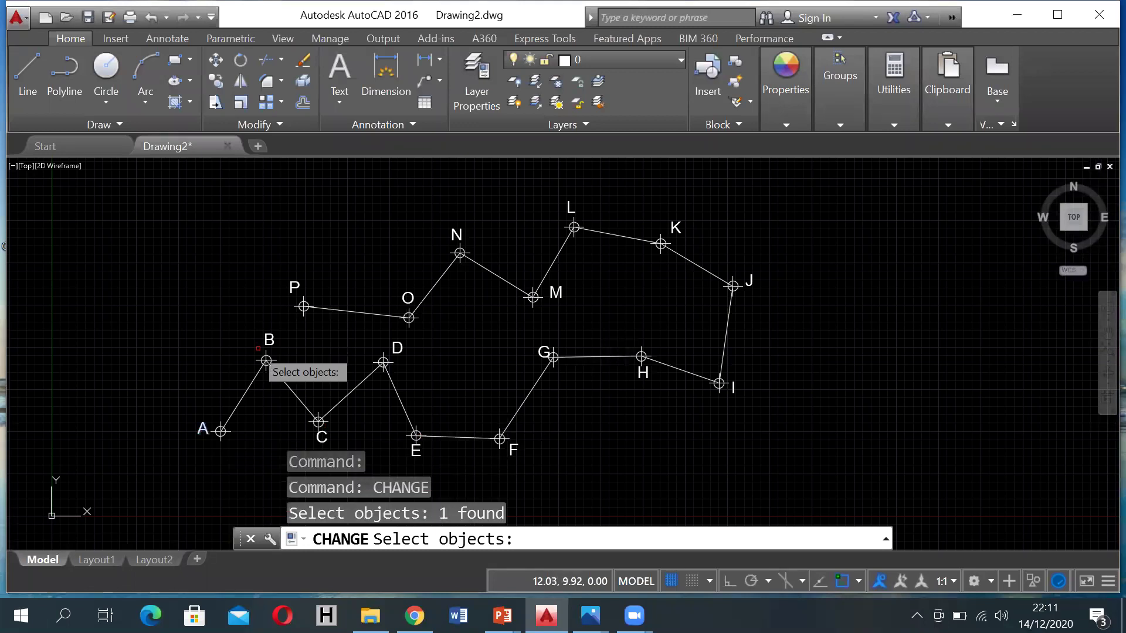
{"action": "left_click", "coordinate": [269, 340]}
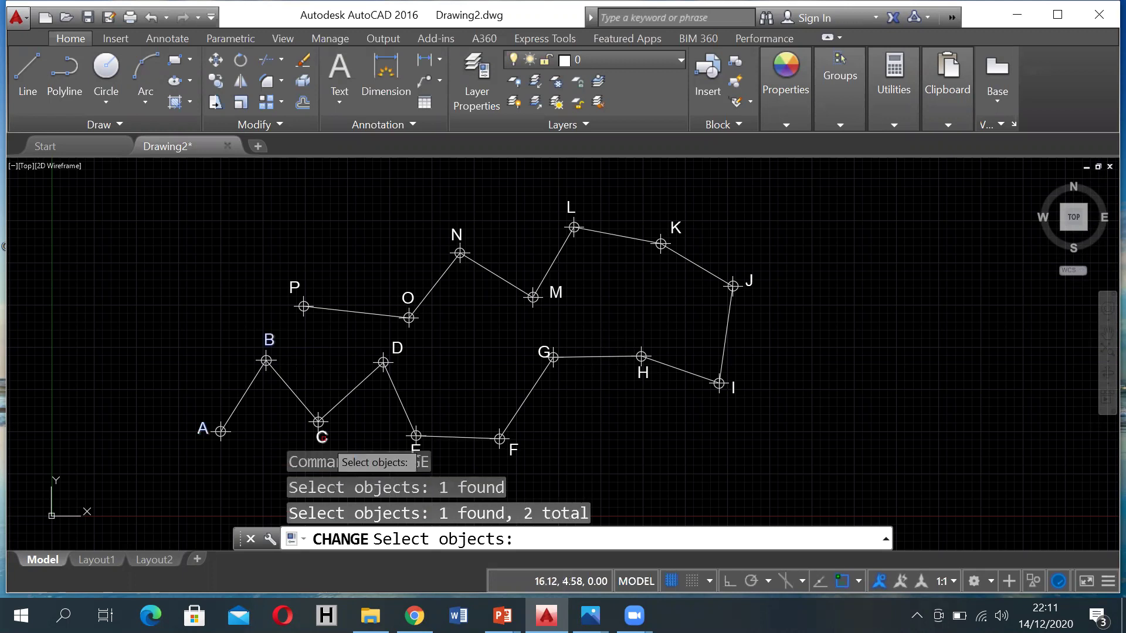
{"action": "left_click", "coordinate": [322, 437]}
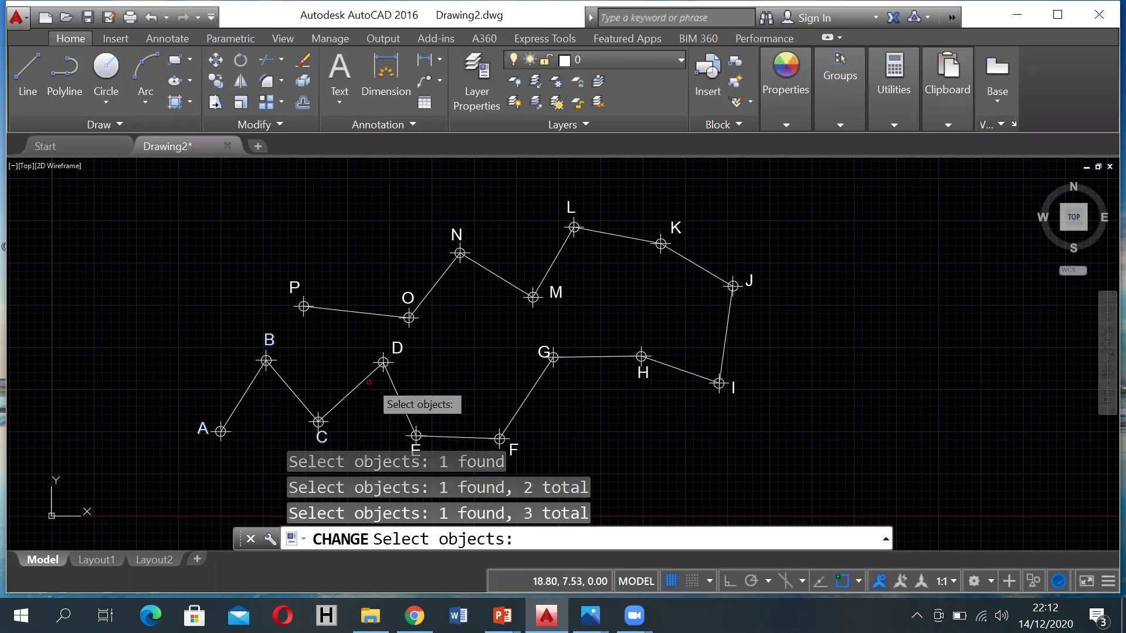
{"action": "left_click", "coordinate": [397, 348]}
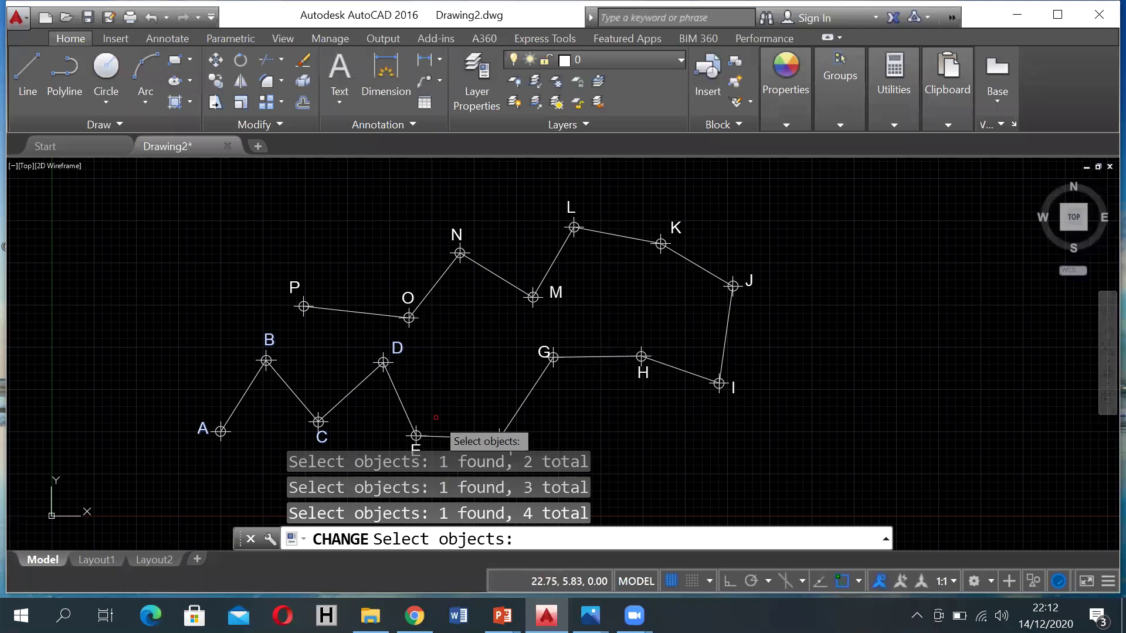
{"action": "middle_click_drag", "start_coordinate": [436, 418], "coordinate": [415, 388]}
{"action": "left_click", "coordinate": [416, 387]}
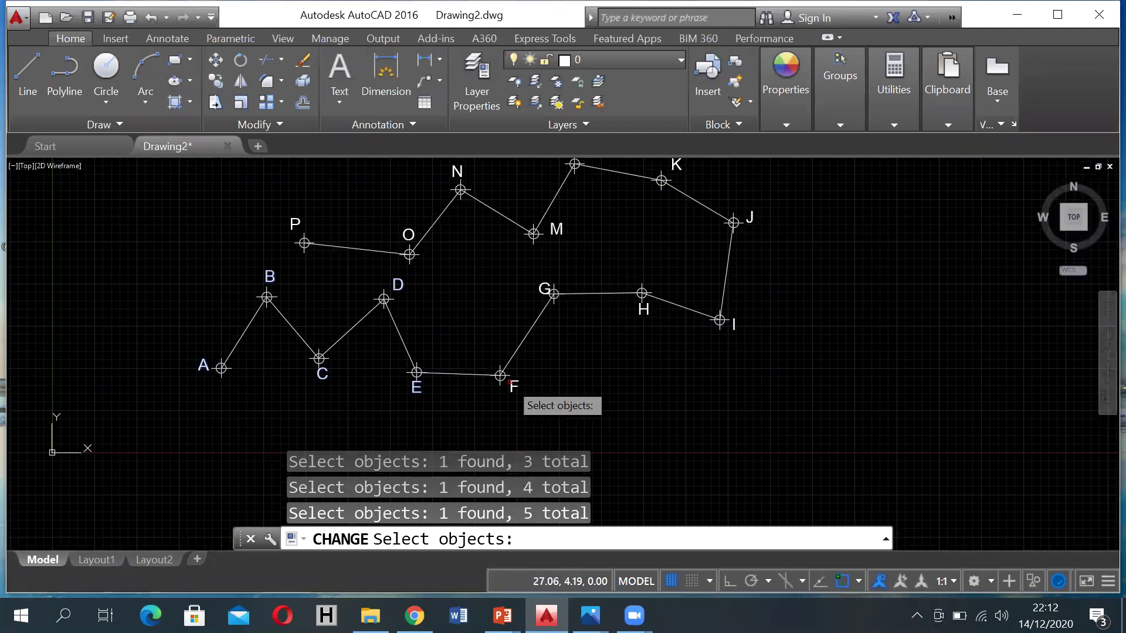
{"action": "left_click", "coordinate": [510, 384]}
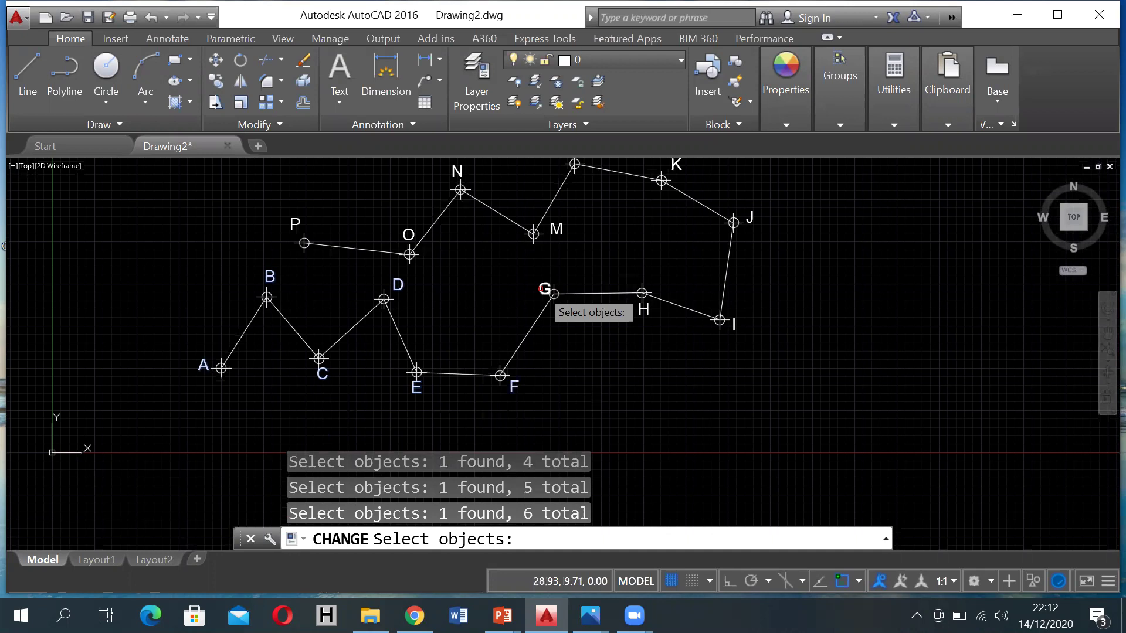
{"action": "left_click", "coordinate": [541, 288]}
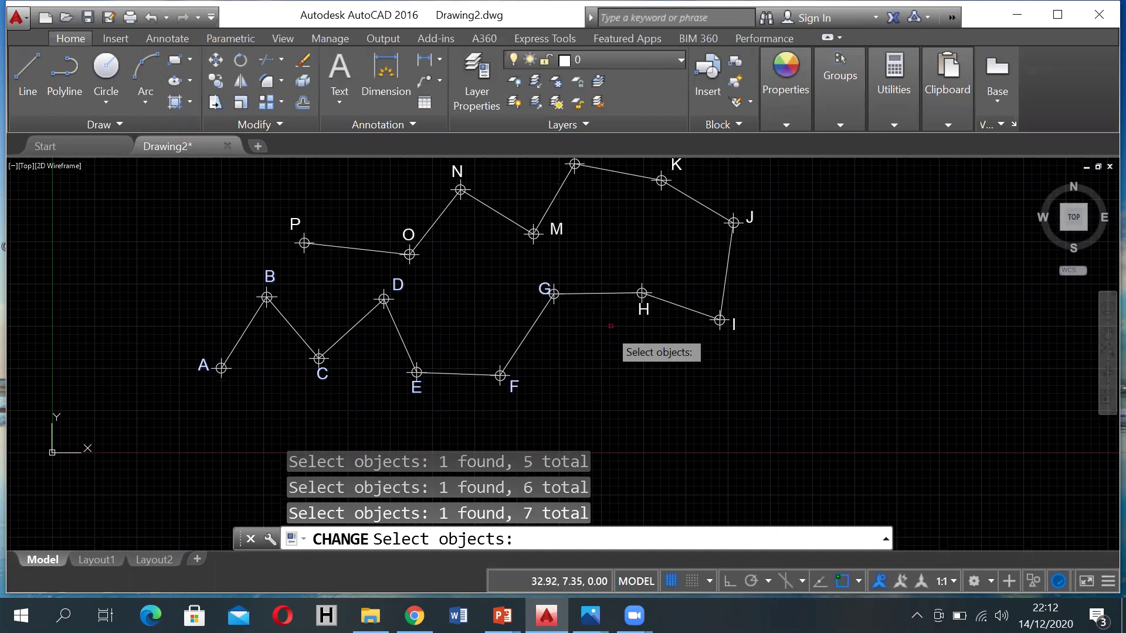
{"action": "left_click", "coordinate": [643, 310]}
{"action": "left_click", "coordinate": [734, 325]}
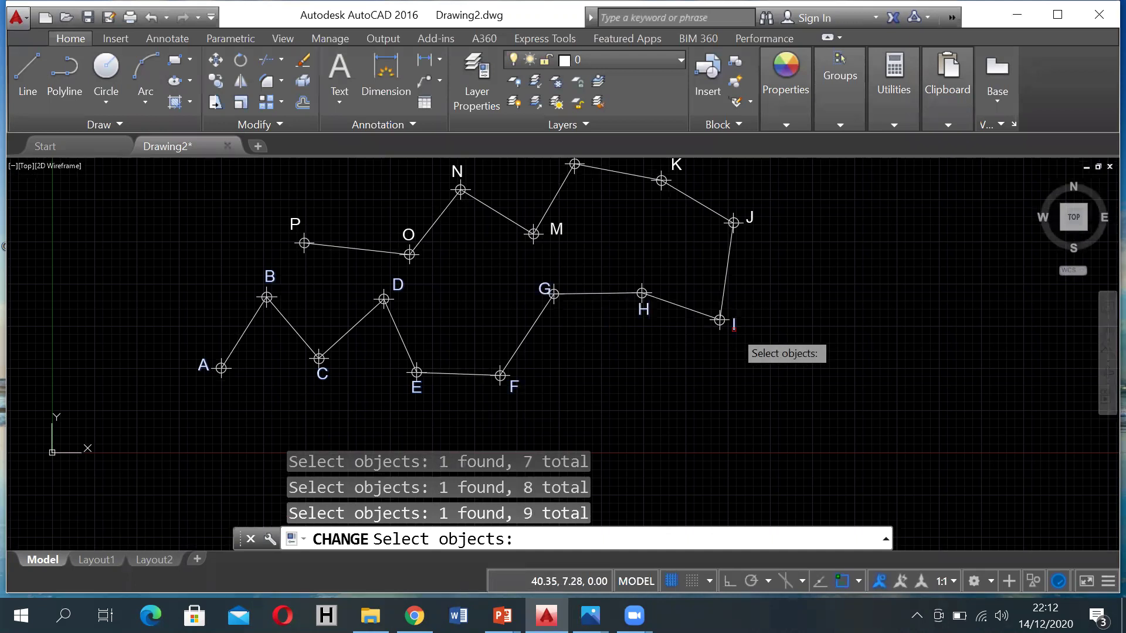
{"action": "middle_click_drag", "start_coordinate": [742, 259], "coordinate": [746, 283]}
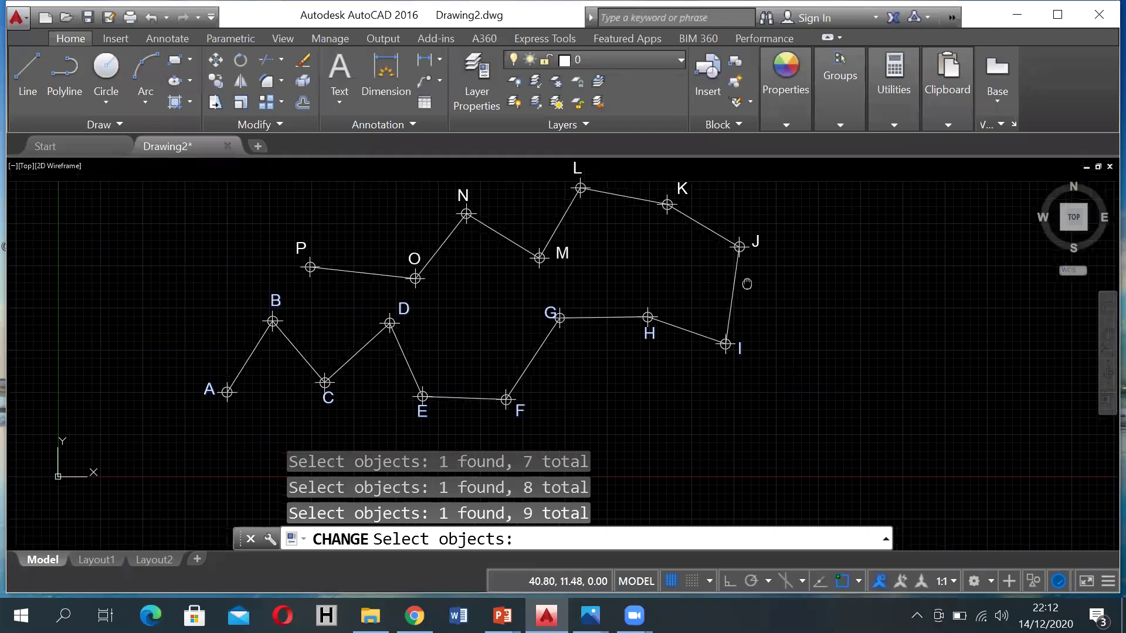
{"action": "left_click", "coordinate": [756, 241]}
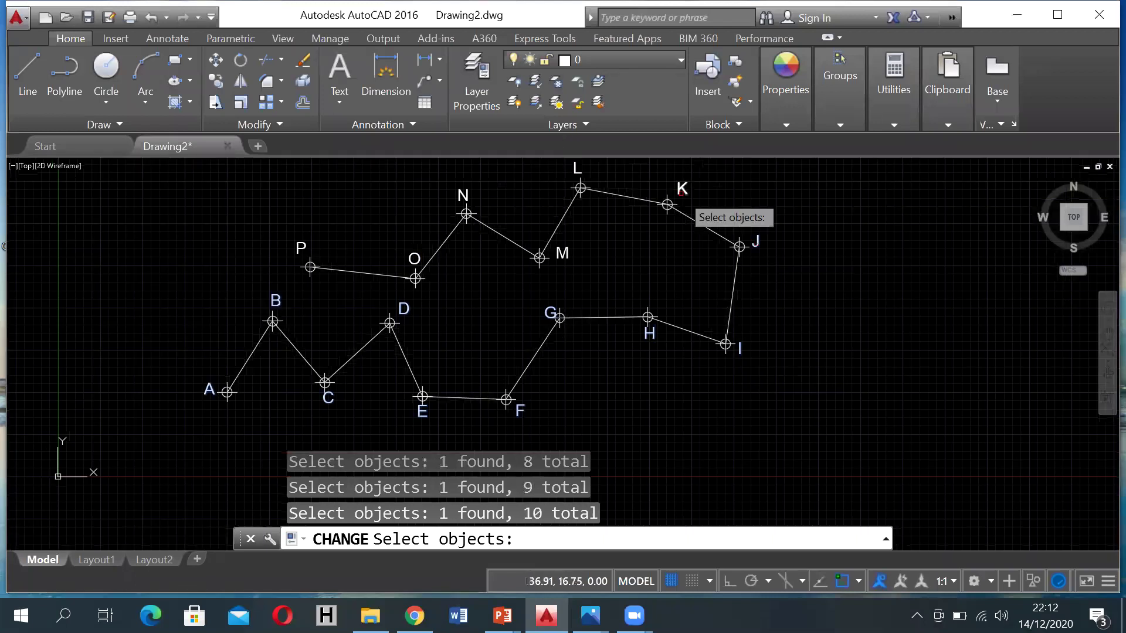
{"action": "left_click", "coordinate": [681, 191]}
{"action": "left_click", "coordinate": [579, 169]}
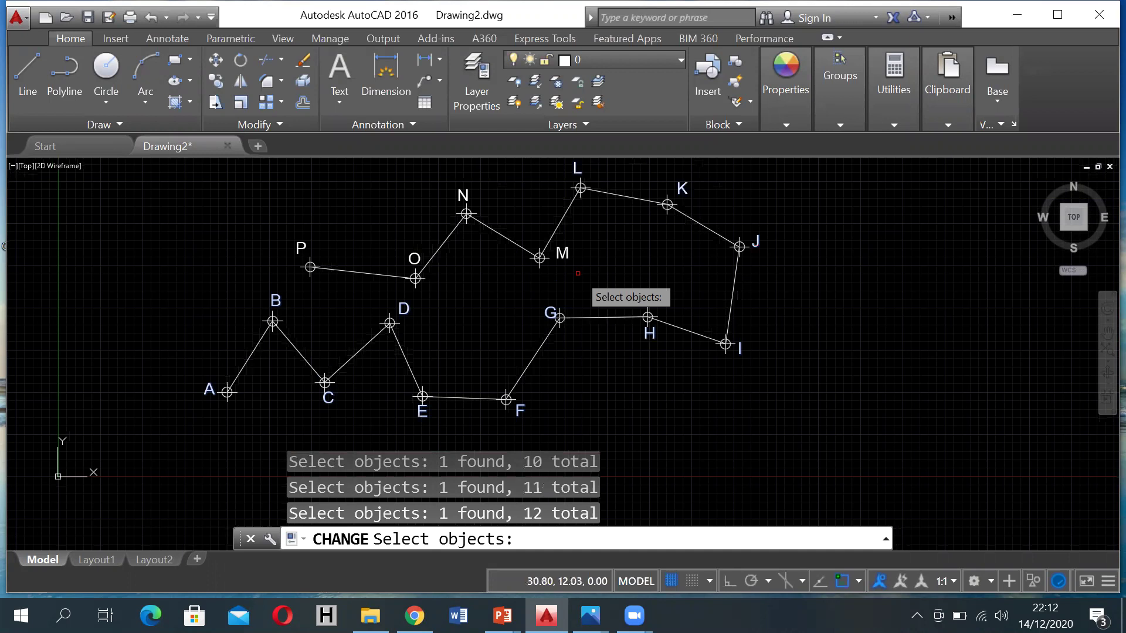
{"action": "left_click", "coordinate": [567, 255]}
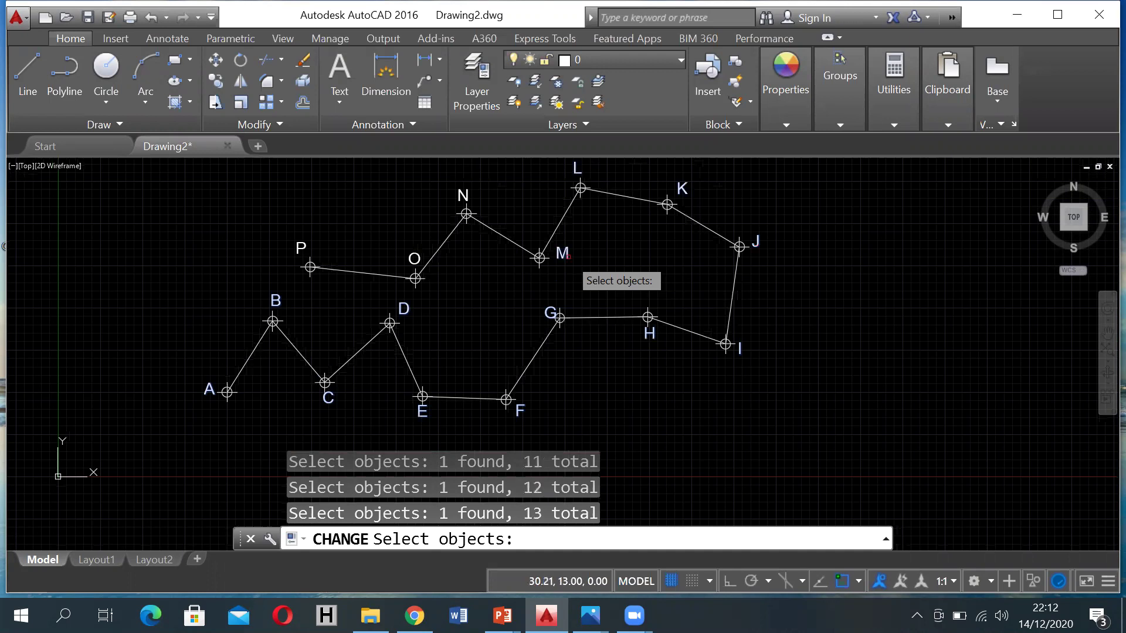
{"action": "left_click", "coordinate": [459, 200]}
{"action": "left_click", "coordinate": [411, 266]}
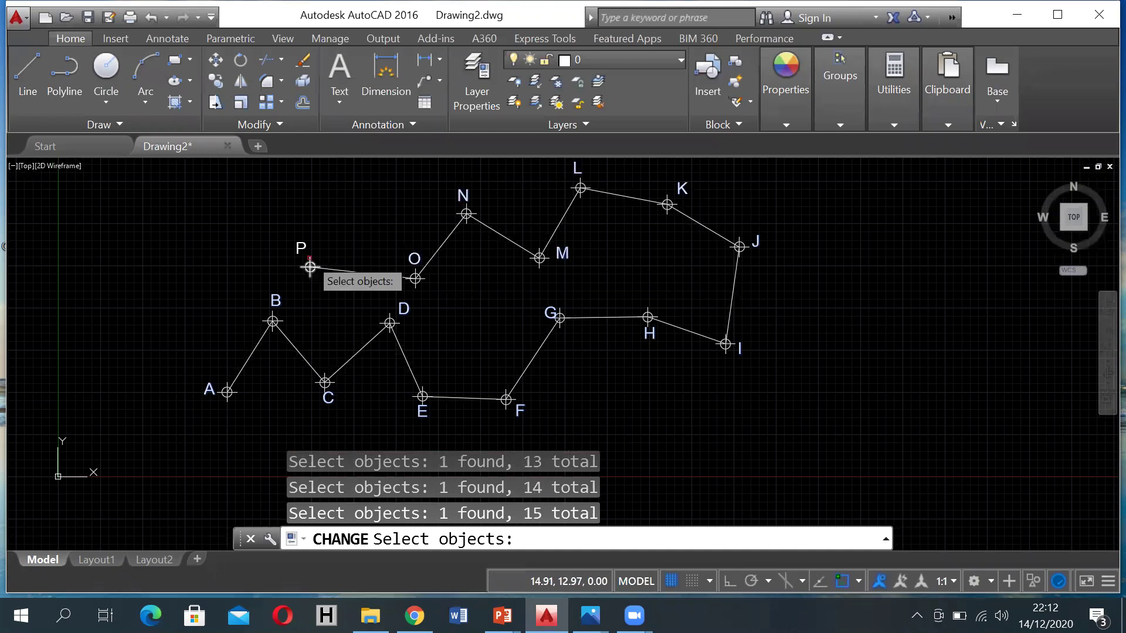
{"action": "left_click", "coordinate": [309, 262]}
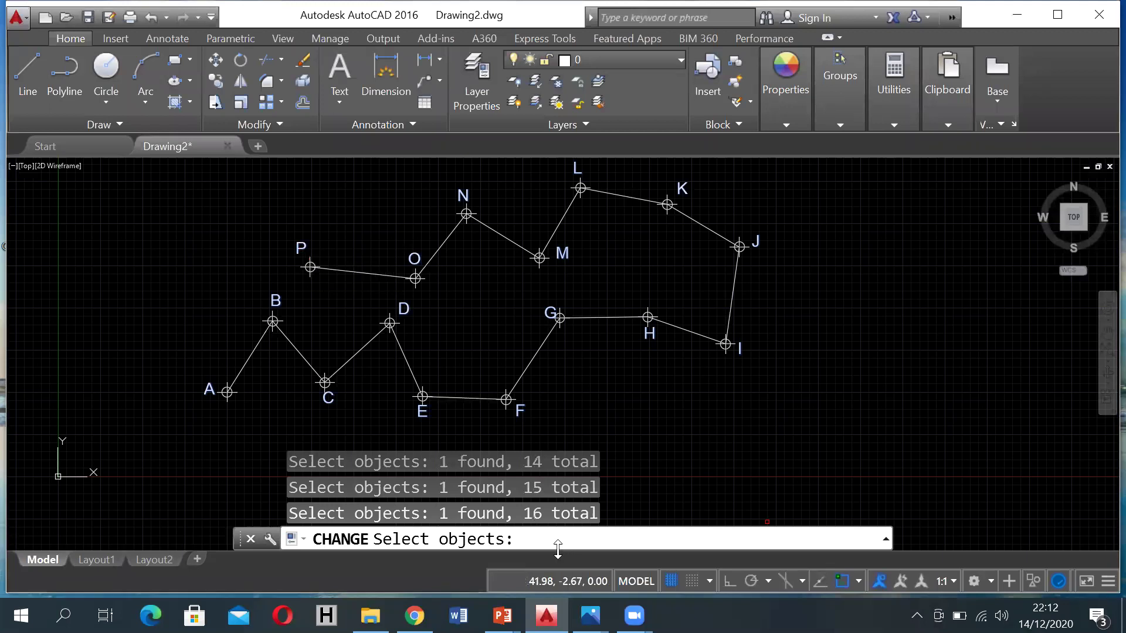
{"action": "key", "text": "Return"}
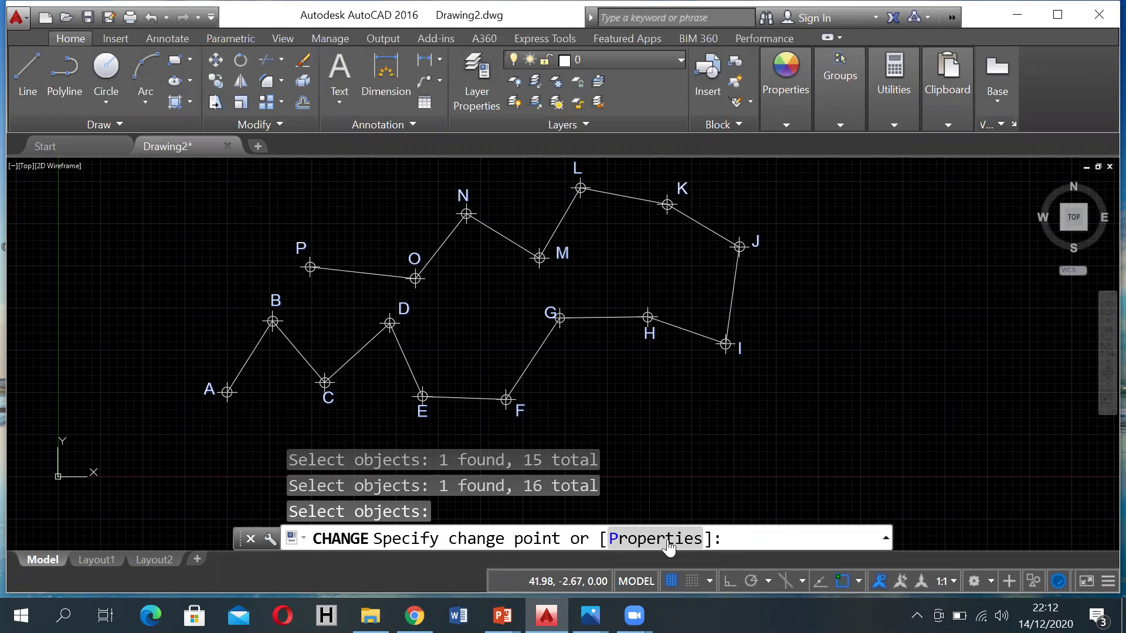
{"action": "left_click", "coordinate": [618, 540]}
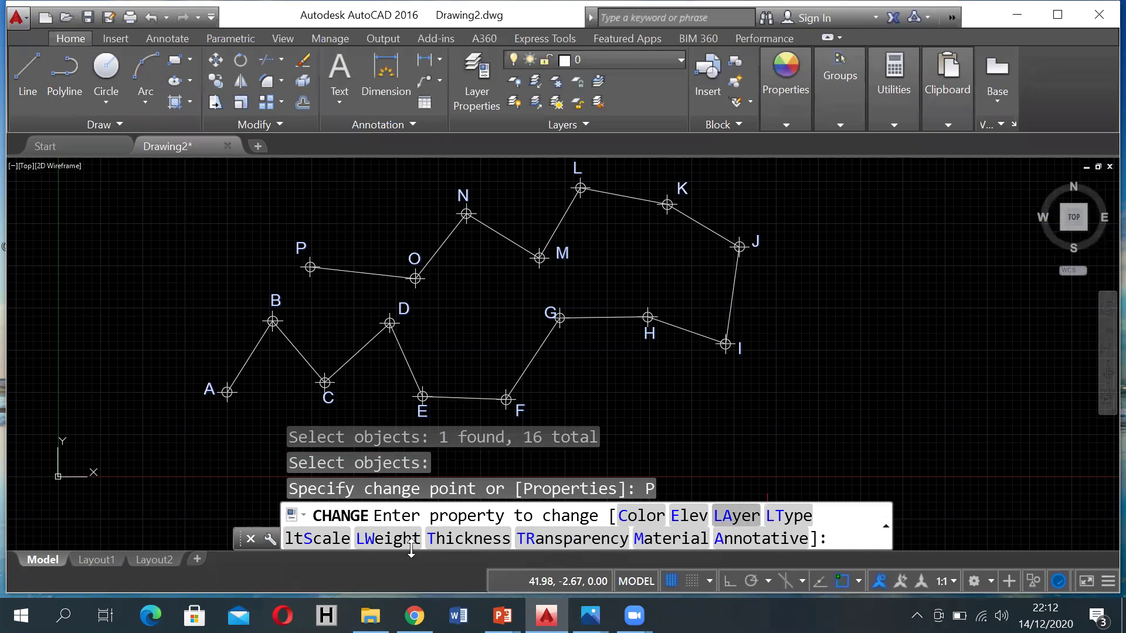
{"action": "type", "text": "LA"}
{"action": "key", "text": "Return"}
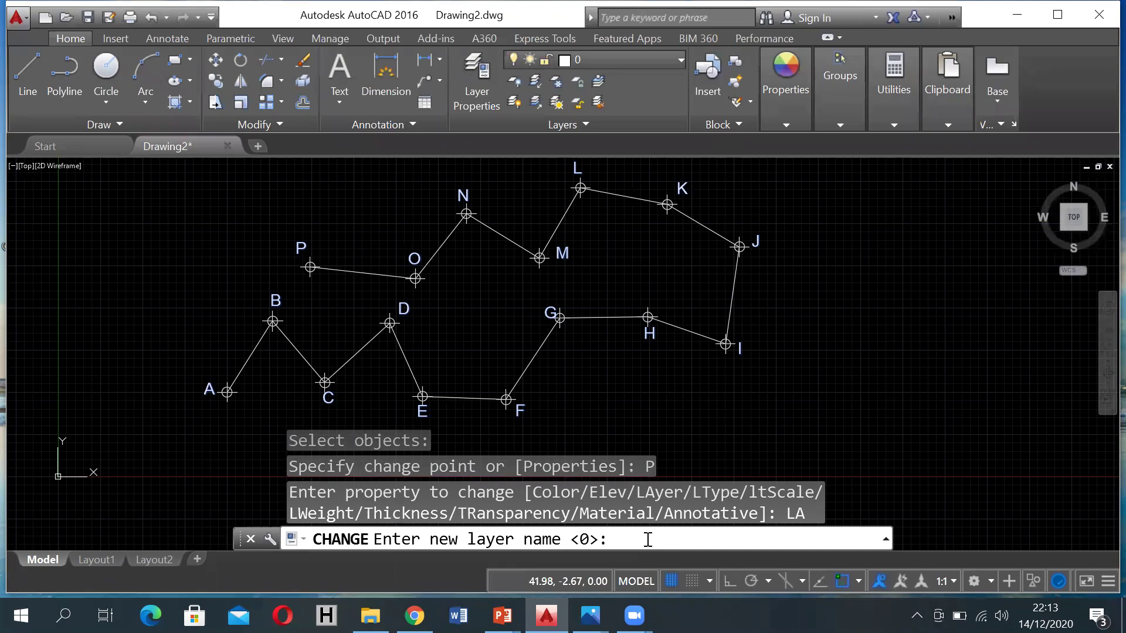
{"action": "type", "text": "Teks"}
{"action": "key", "text": "Return"}
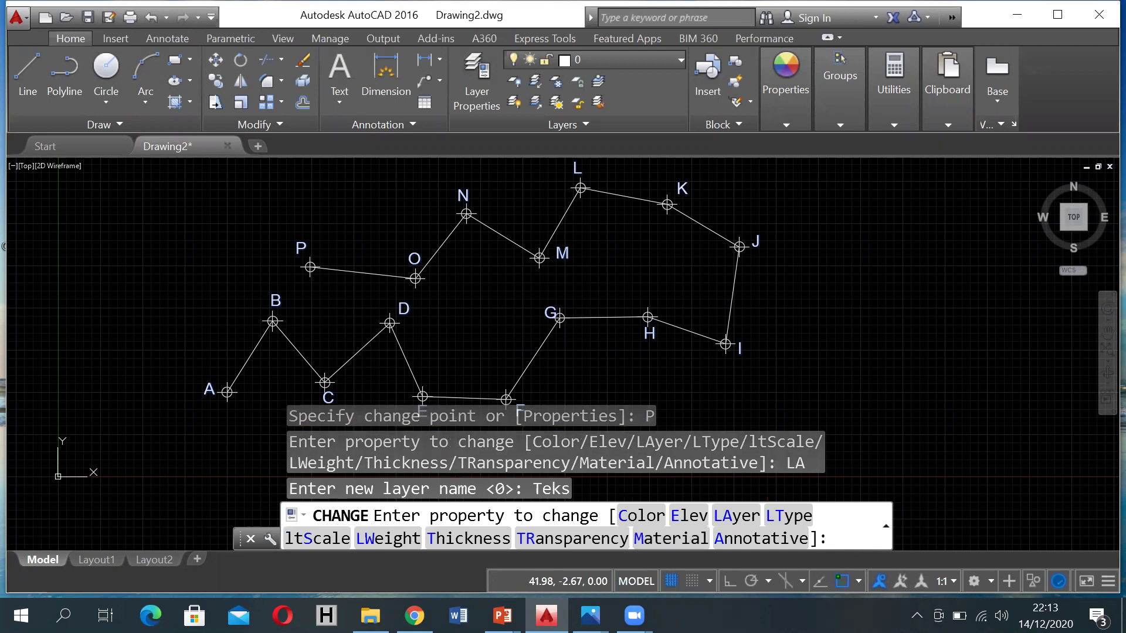
{"action": "key", "text": "Down"}
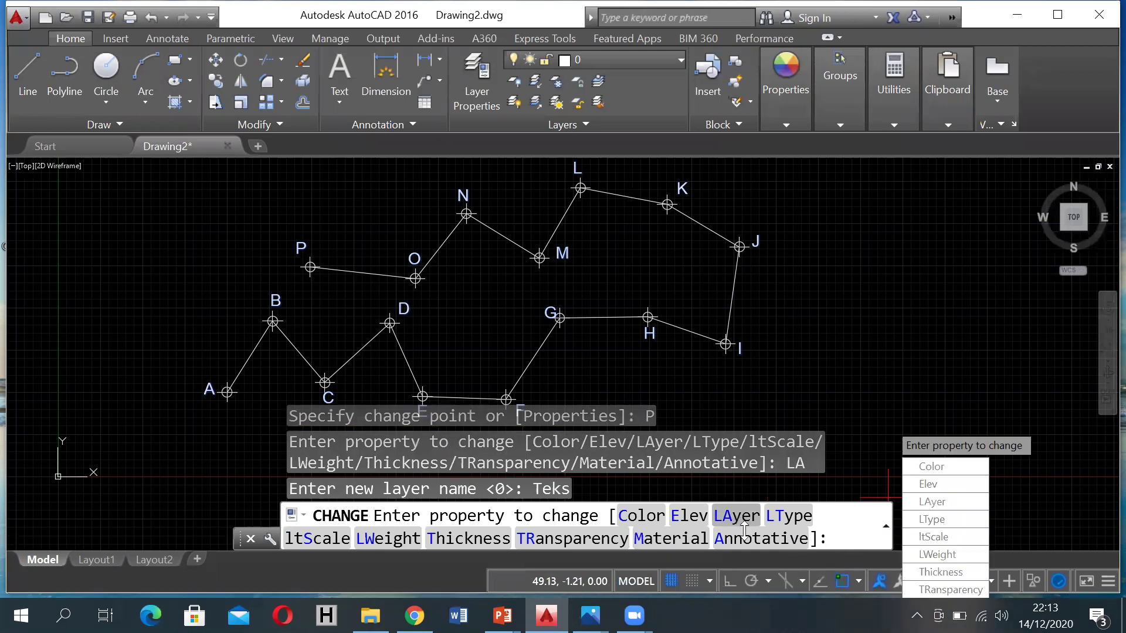
{"action": "key", "text": "Return"}
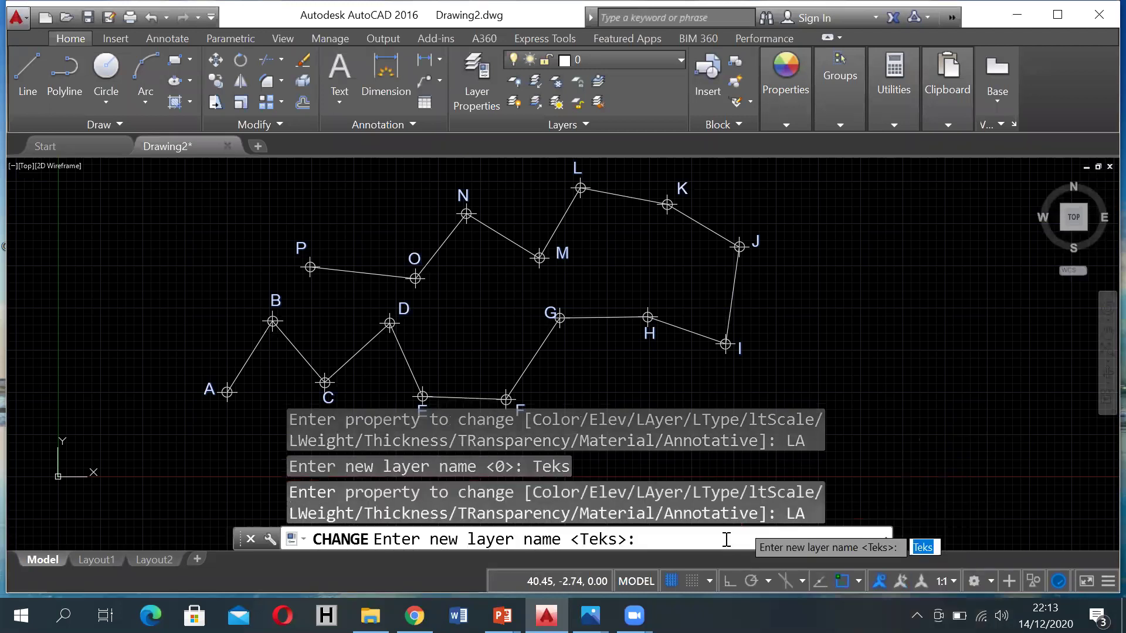
{"action": "key", "text": "Escape"}
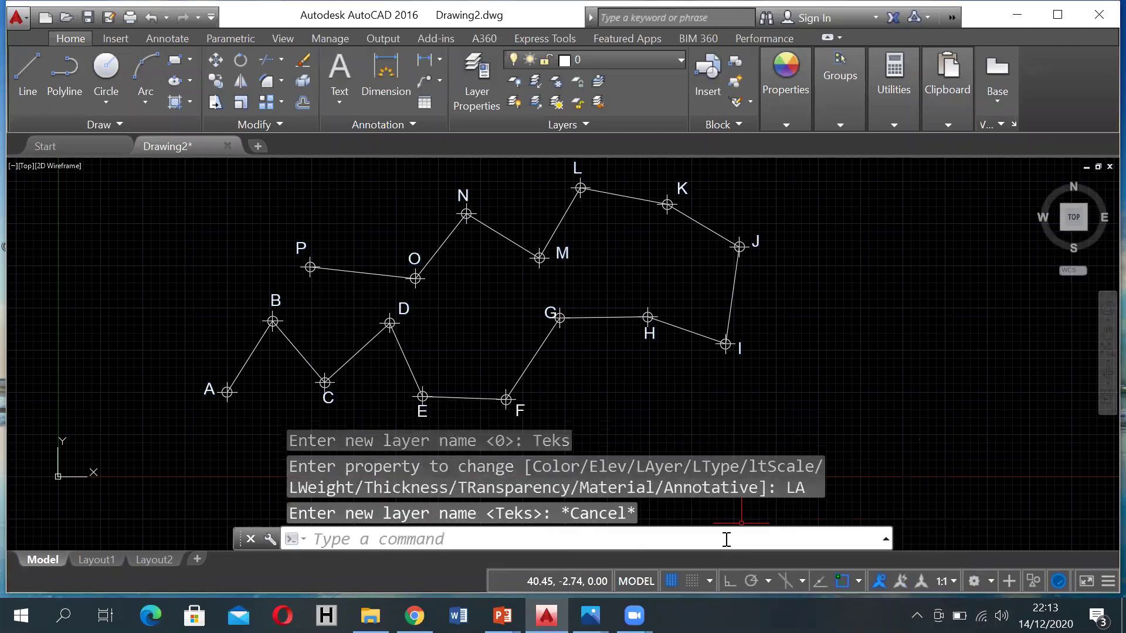
{"action": "left_click", "coordinate": [453, 540]}
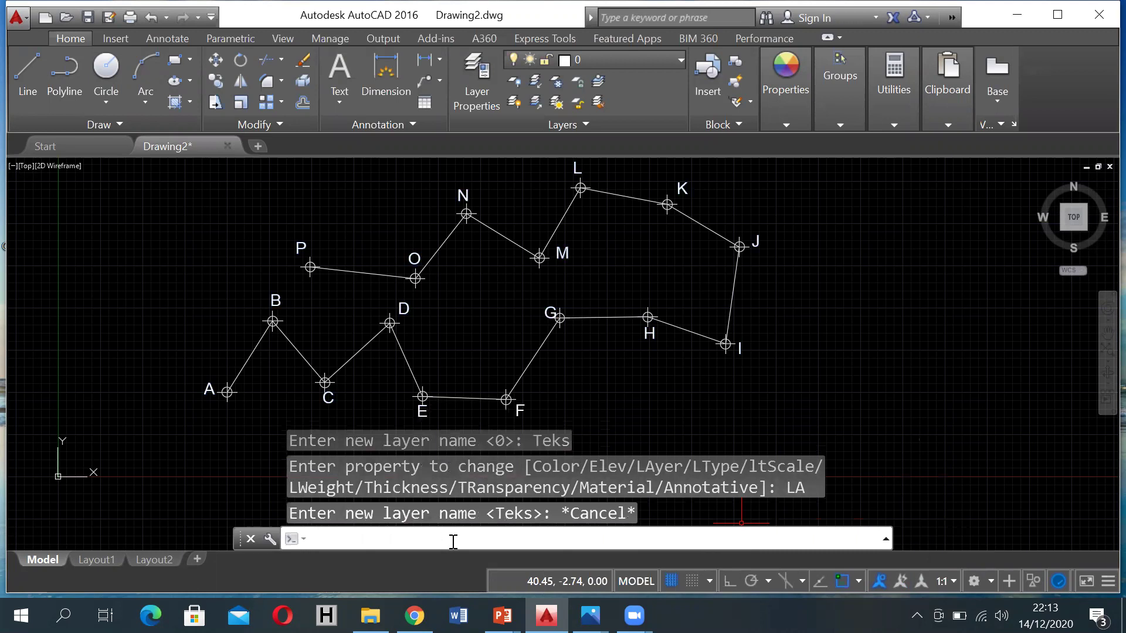
{"action": "type", "text": "chan"}
{"action": "key", "text": "Return"}
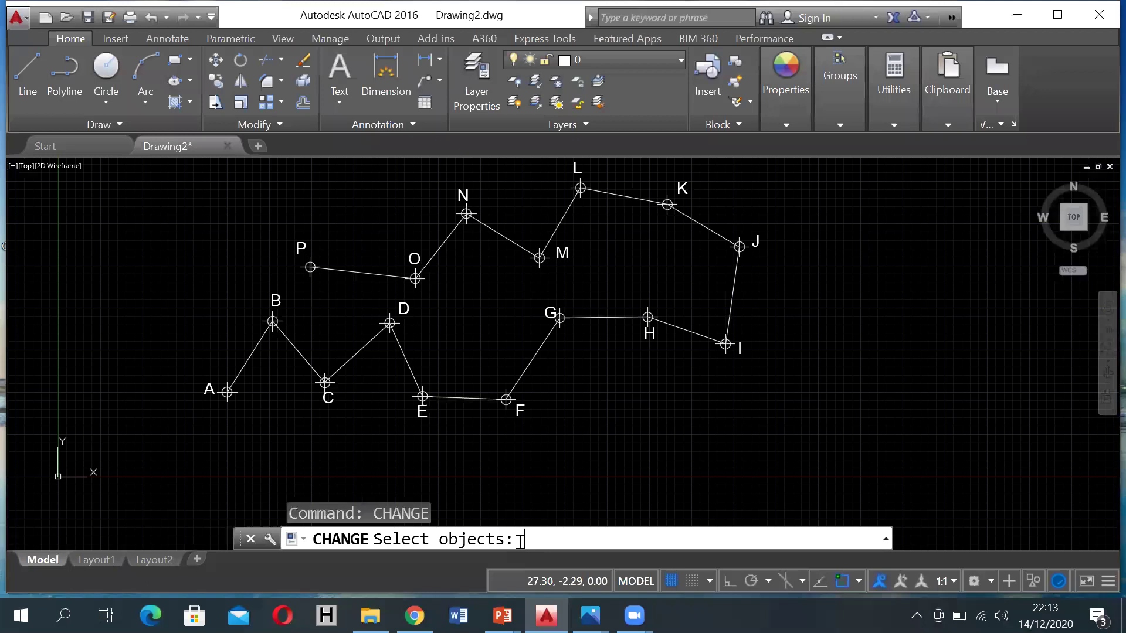
{"action": "key", "text": "Escape"}
Check the names and colors of the existing layers in the layer manager, and close it.
{"action": "type", "text": "lay"}
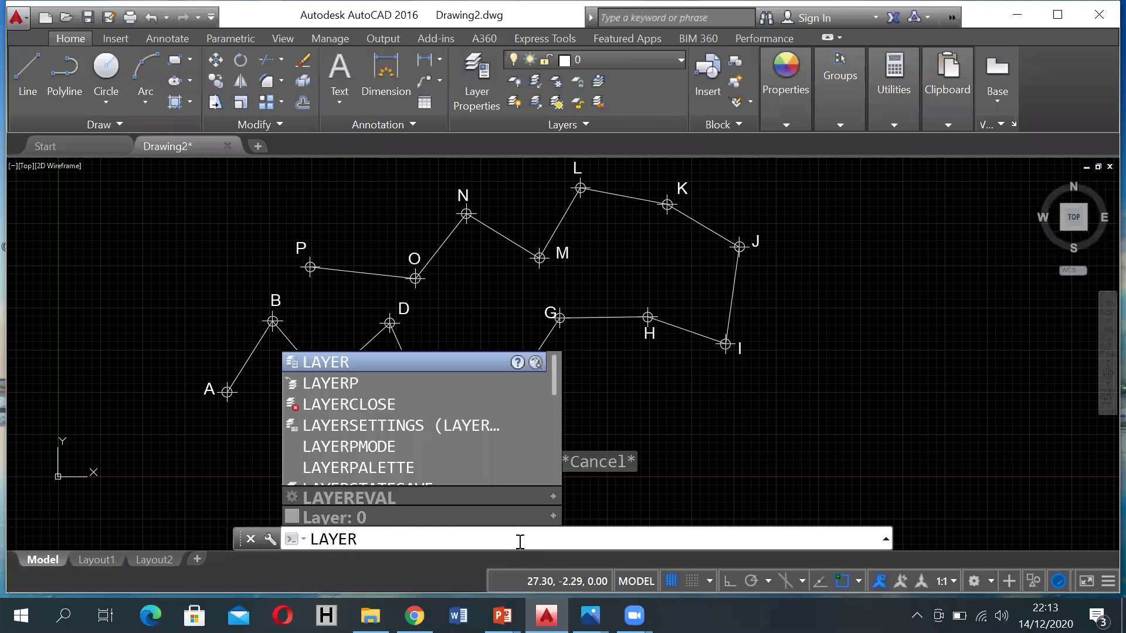
{"action": "key", "text": "Return"}
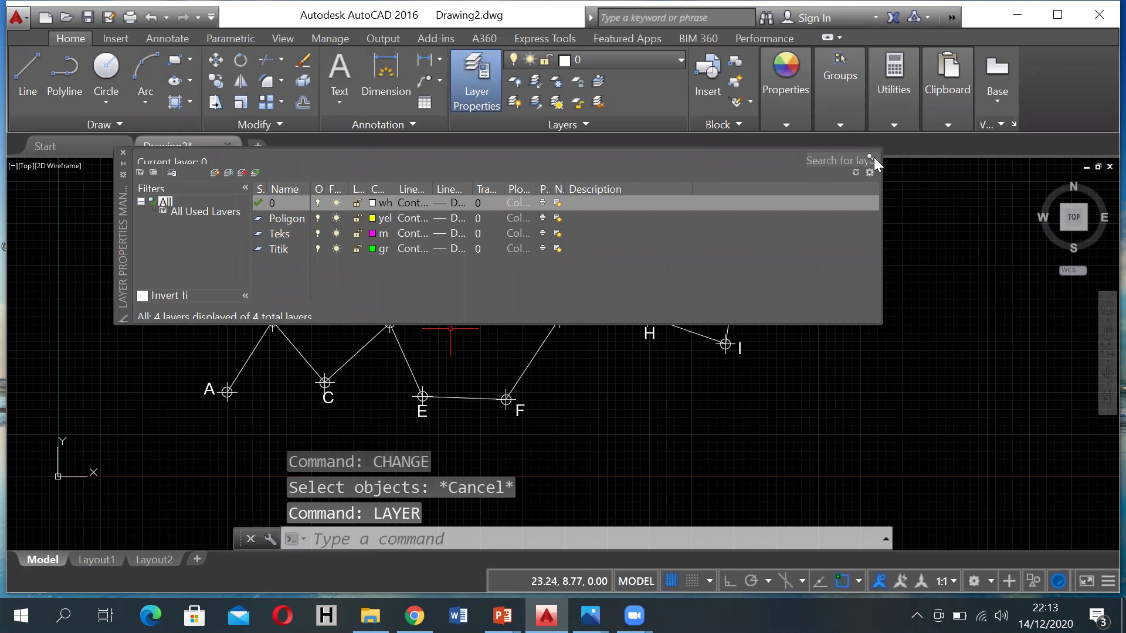
{"action": "left_click", "coordinate": [124, 158]}
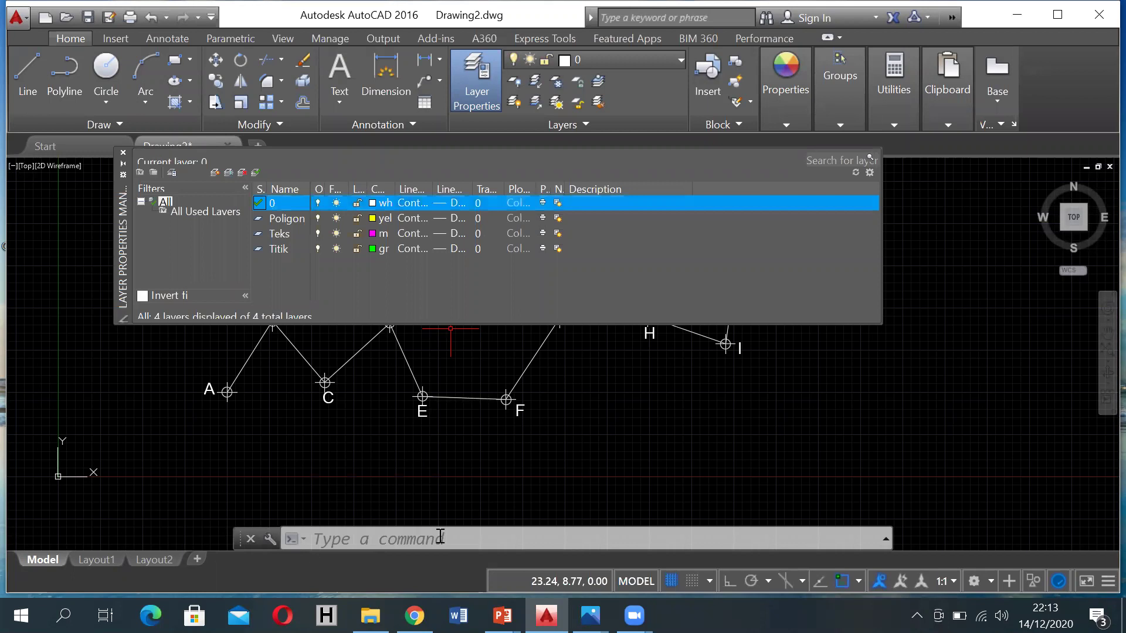
Move the text labels A through P, except M, to the Teks layer with the CHANGE command's layer property.
{"action": "left_click", "coordinate": [443, 539]}
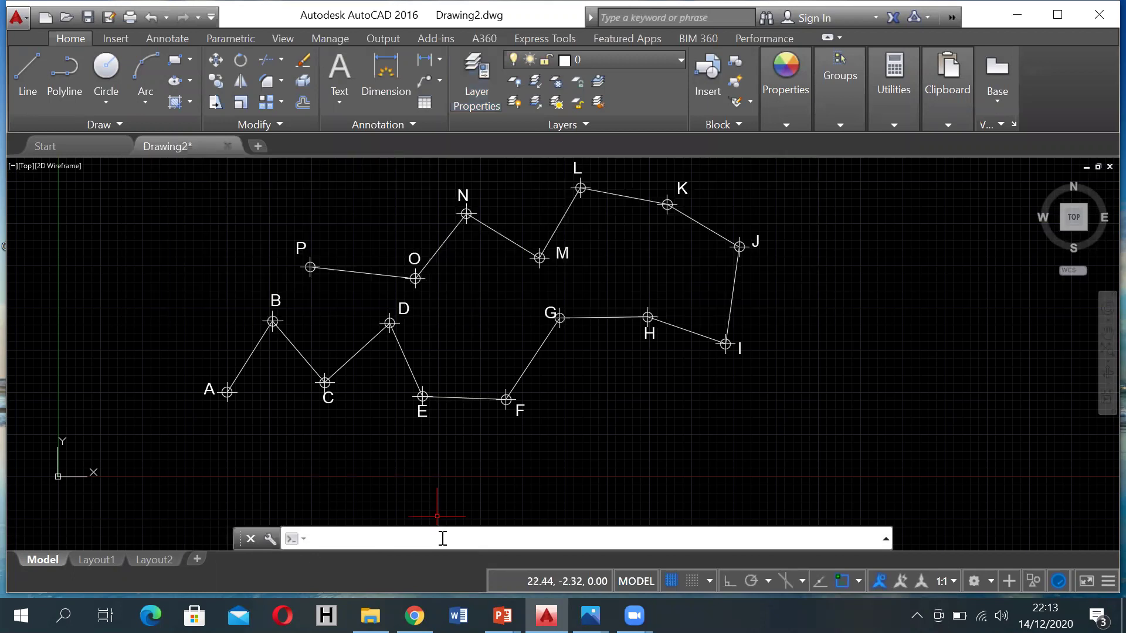
{"action": "type", "text": "change"}
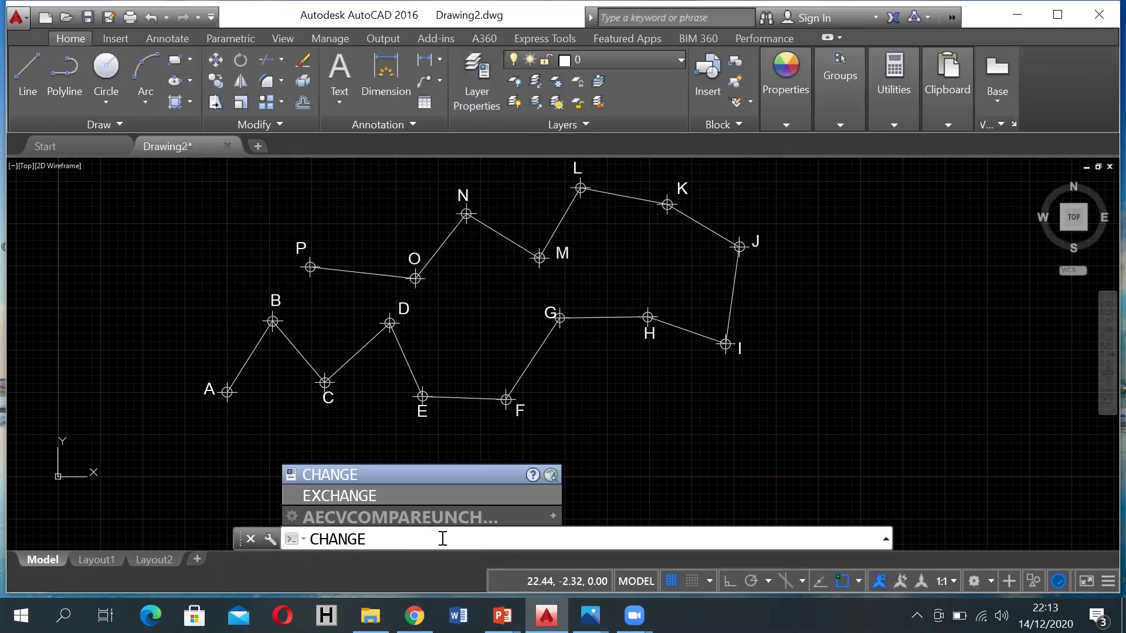
{"action": "key", "text": "Return"}
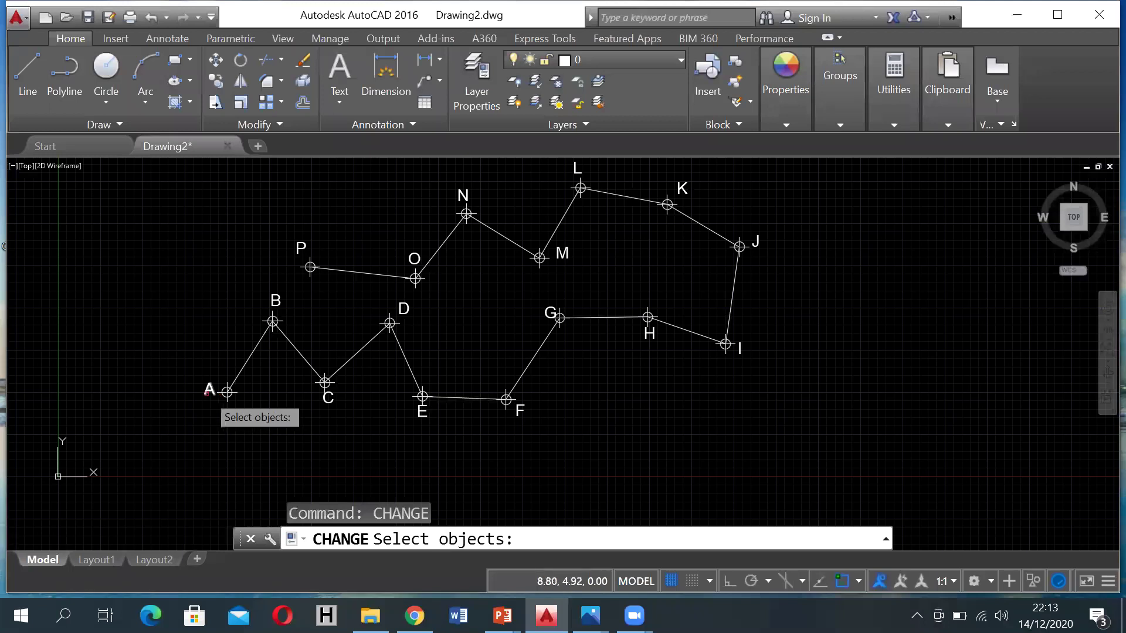
{"action": "left_click", "coordinate": [207, 390]}
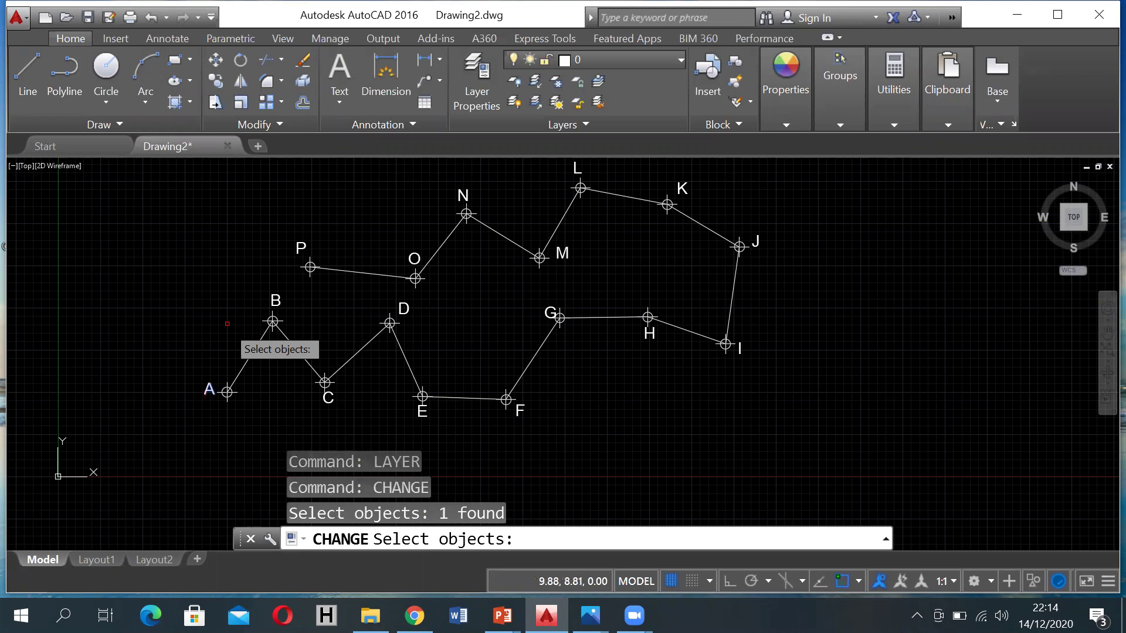
{"action": "left_click", "coordinate": [272, 321]}
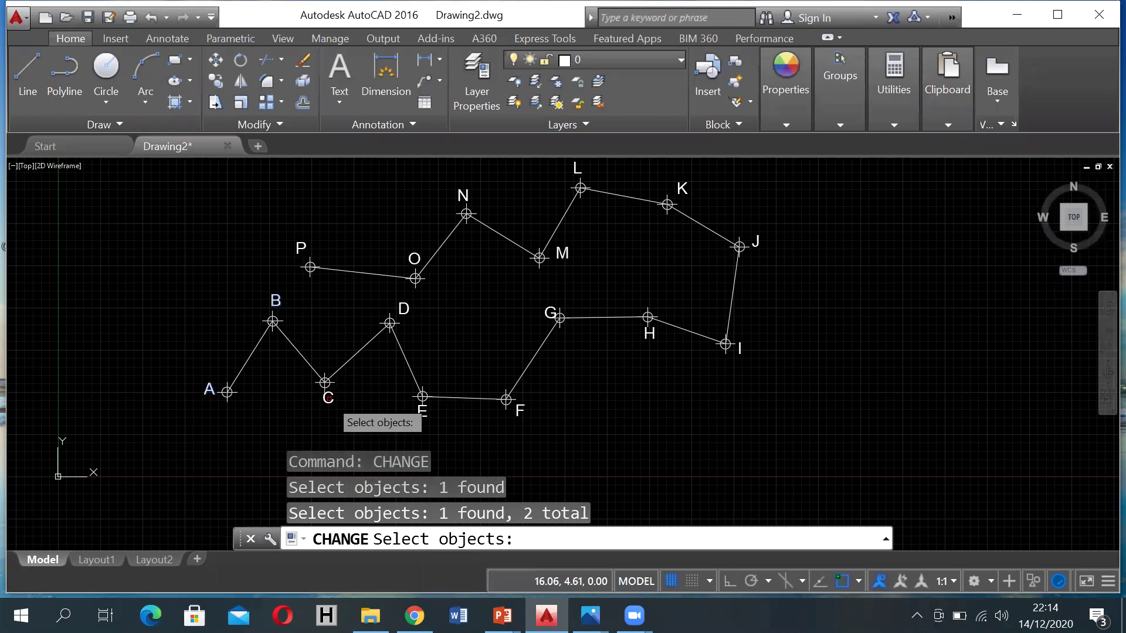
{"action": "left_click", "coordinate": [328, 398]}
{"action": "left_click", "coordinate": [422, 411]}
{"action": "left_click", "coordinate": [438, 418]}
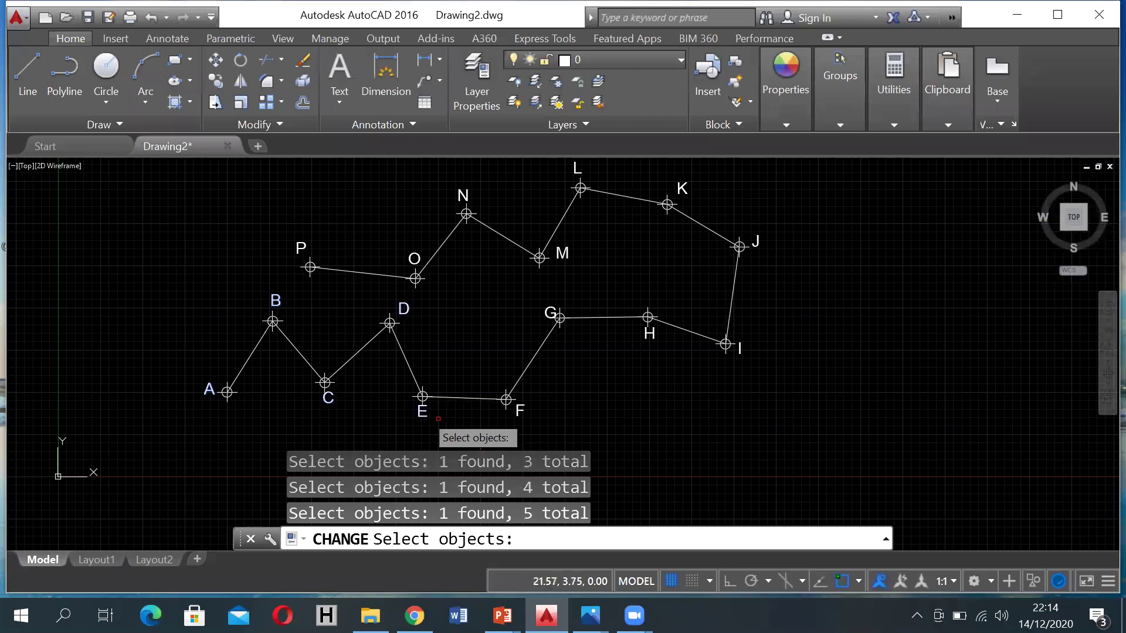
{"action": "left_click", "coordinate": [520, 414]}
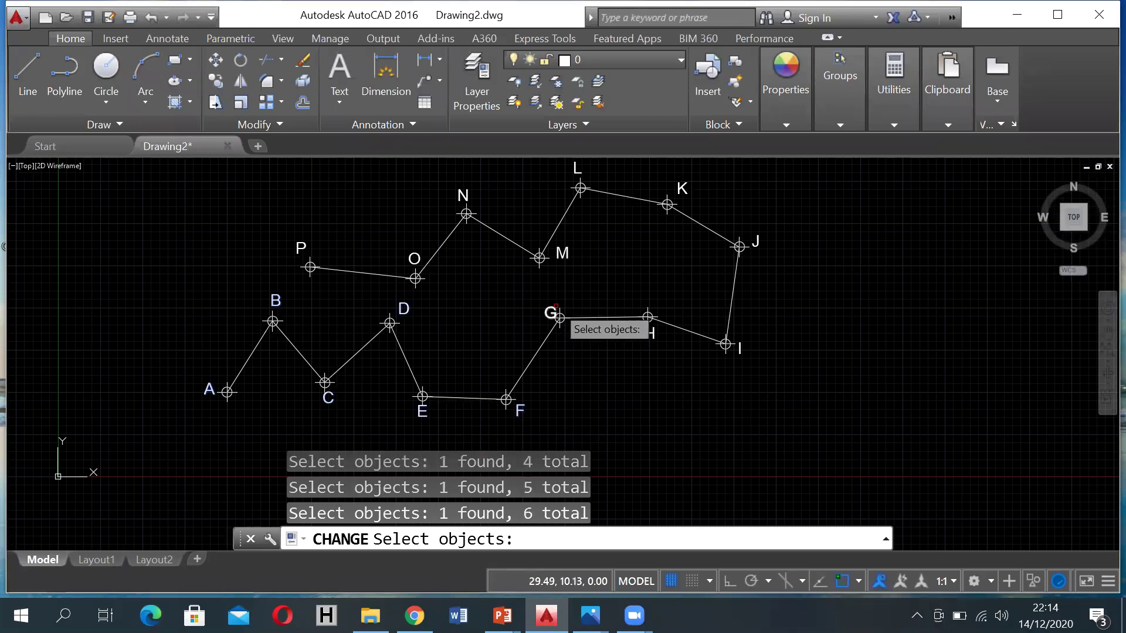
{"action": "left_click", "coordinate": [556, 306]}
{"action": "left_click", "coordinate": [646, 334]}
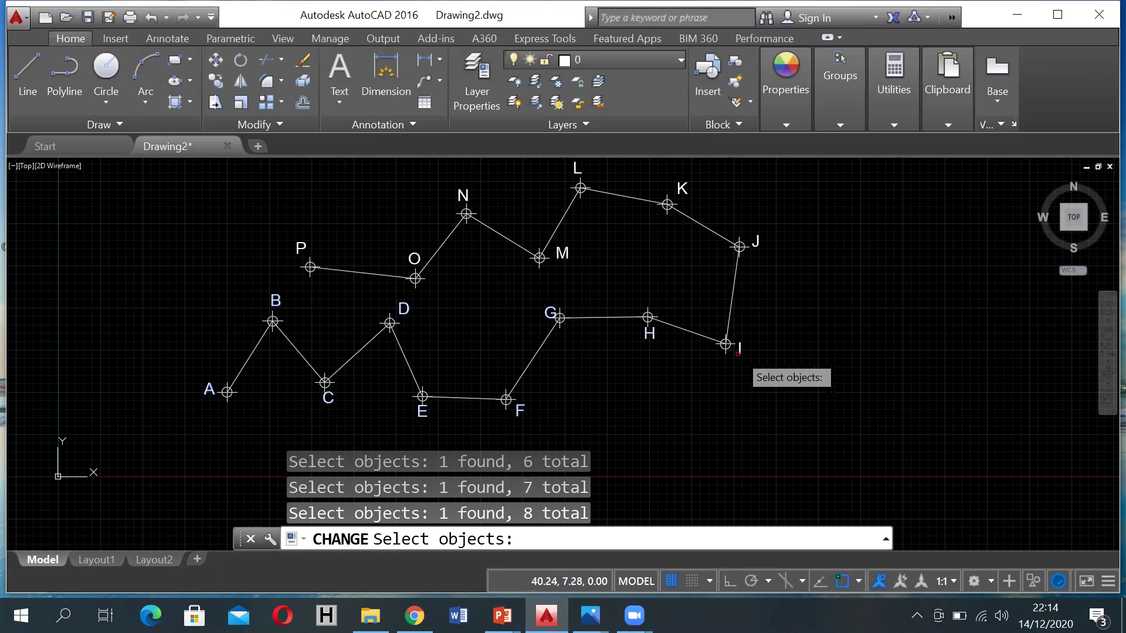
{"action": "left_click", "coordinate": [740, 350]}
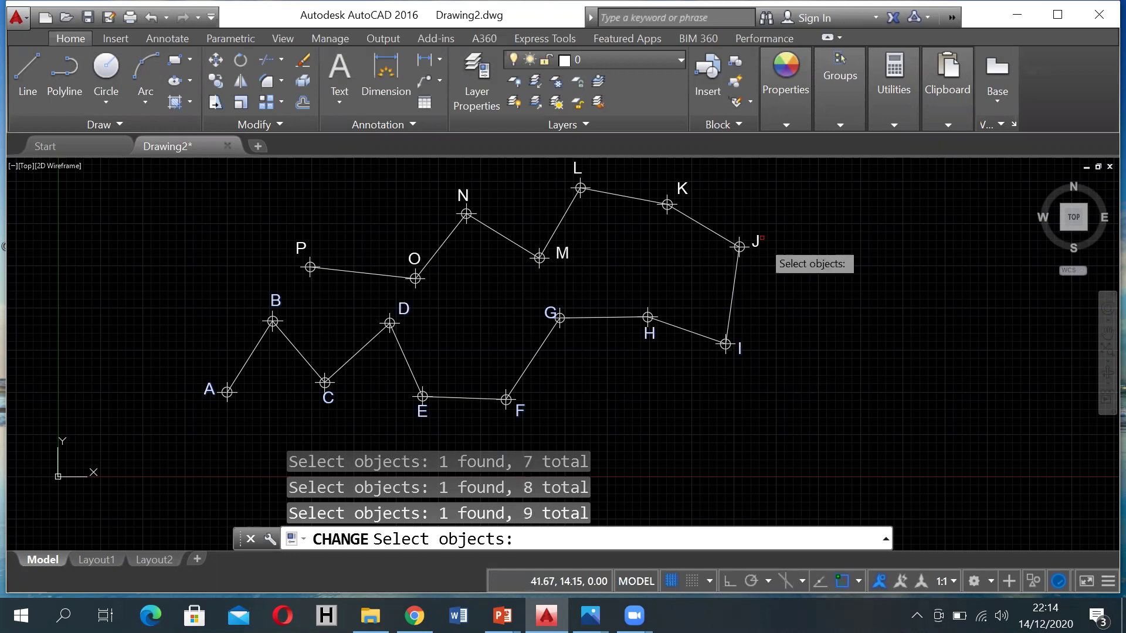
{"action": "left_click", "coordinate": [762, 237]}
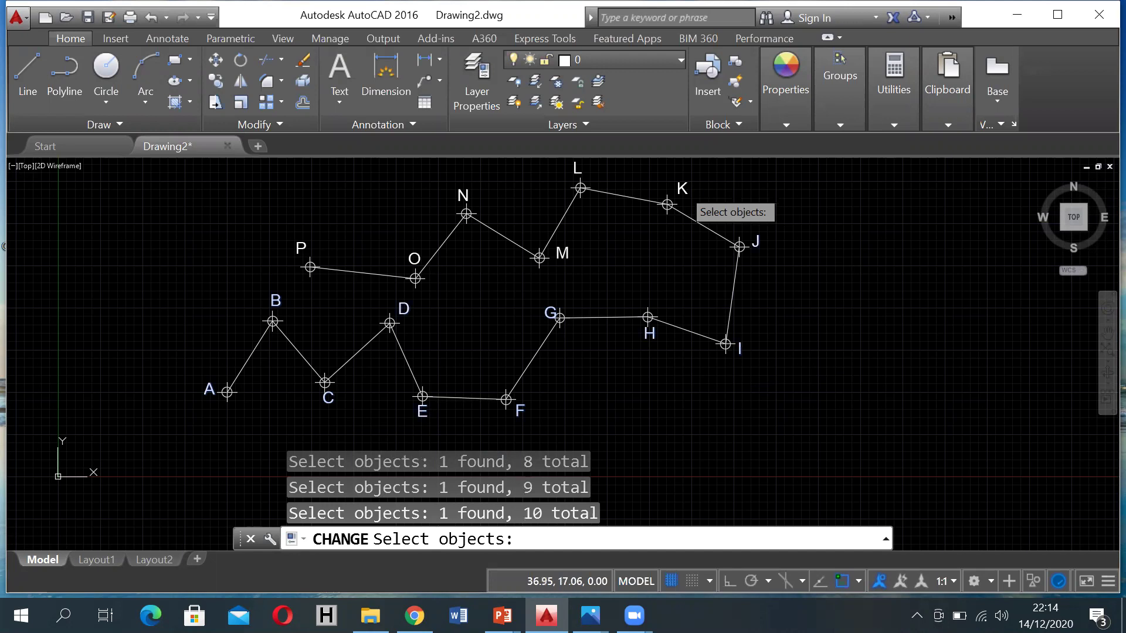
{"action": "left_click", "coordinate": [681, 188]}
{"action": "left_click", "coordinate": [578, 170]}
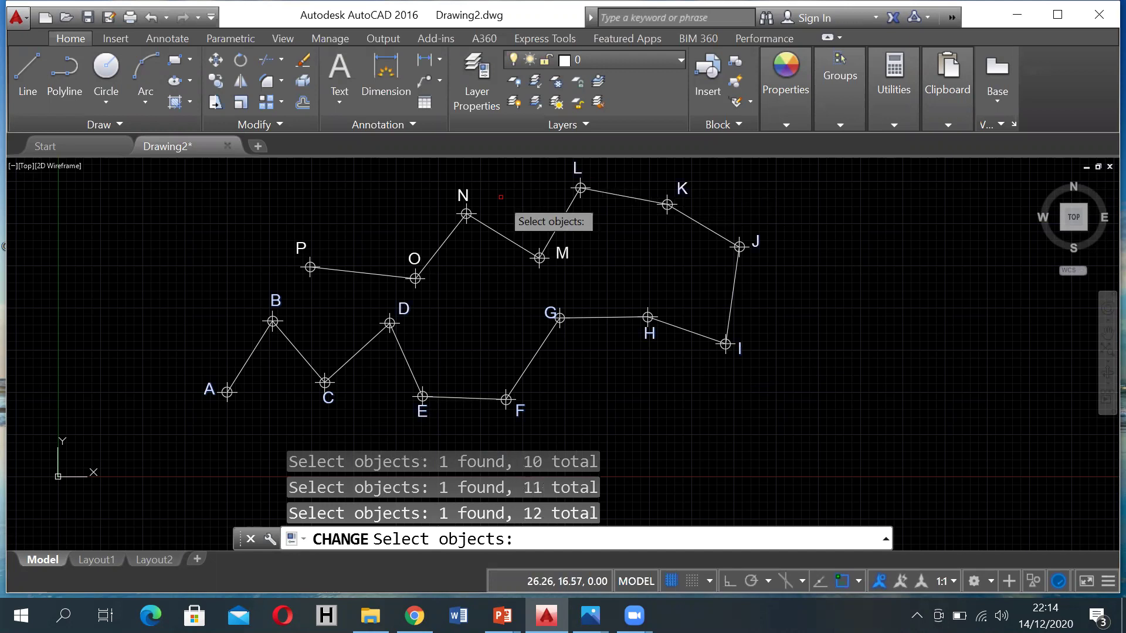
{"action": "left_click", "coordinate": [461, 195]}
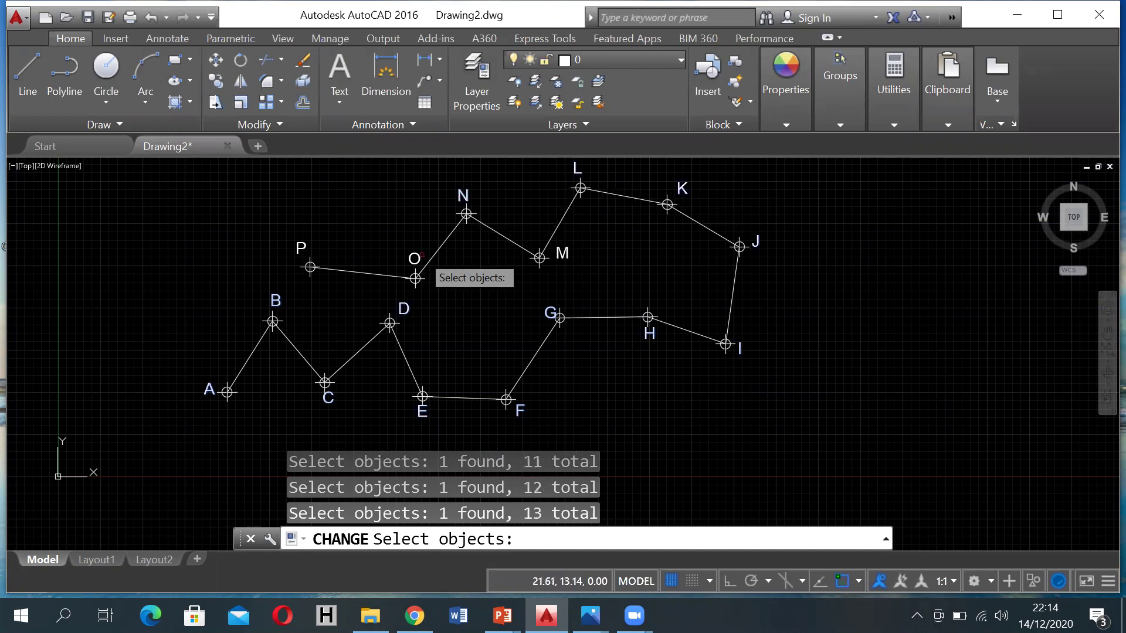
{"action": "left_click", "coordinate": [420, 256]}
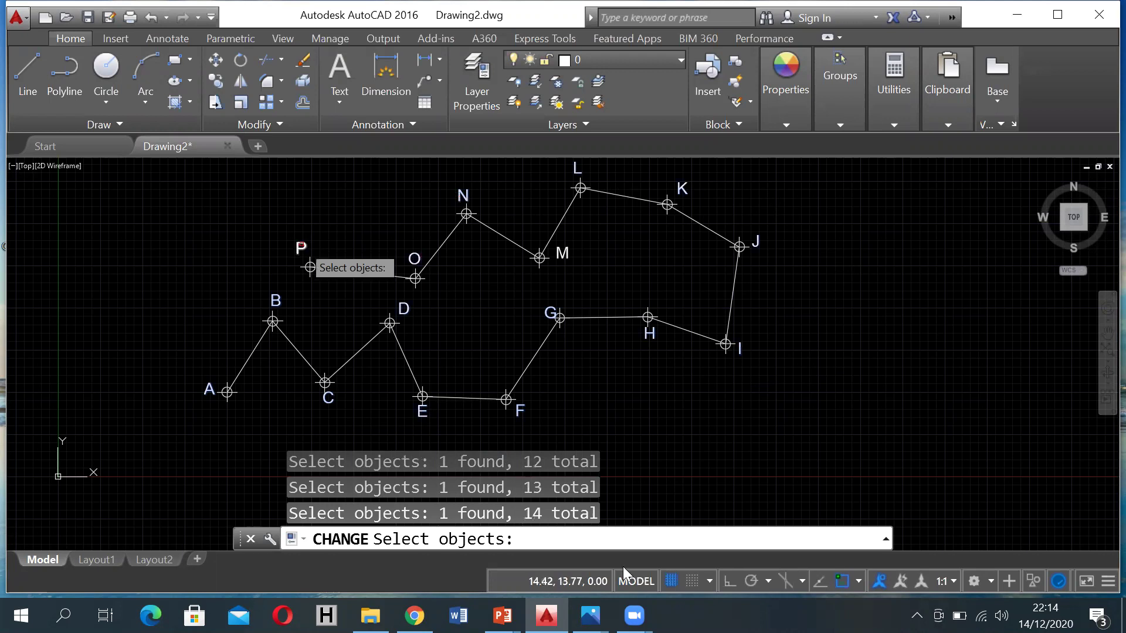
{"action": "left_click", "coordinate": [303, 245]}
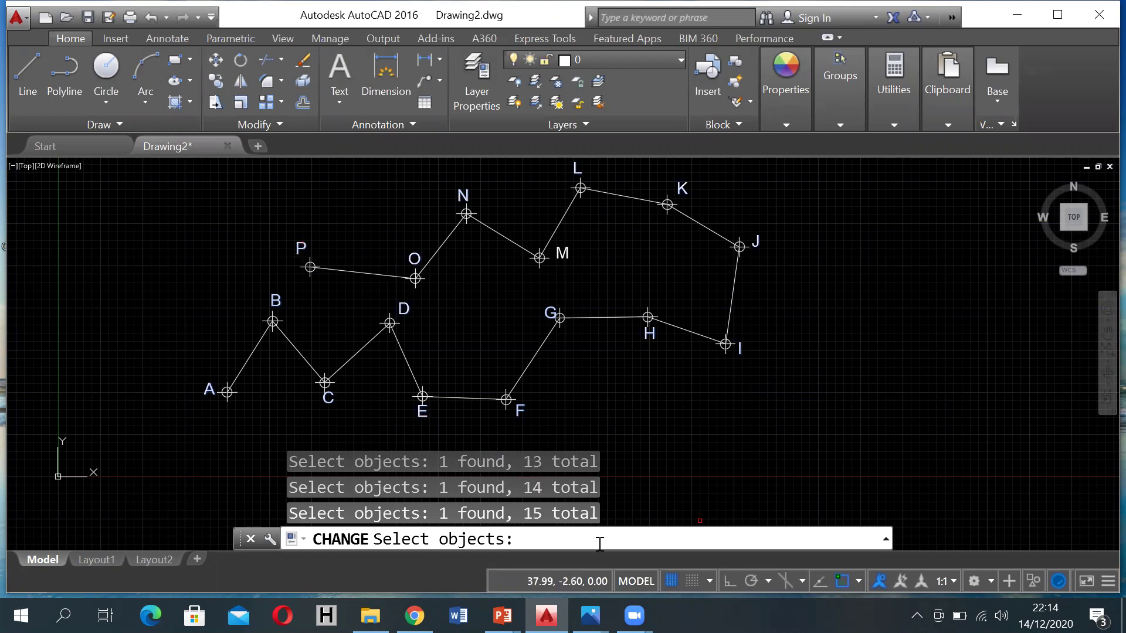
{"action": "key", "text": "Return"}
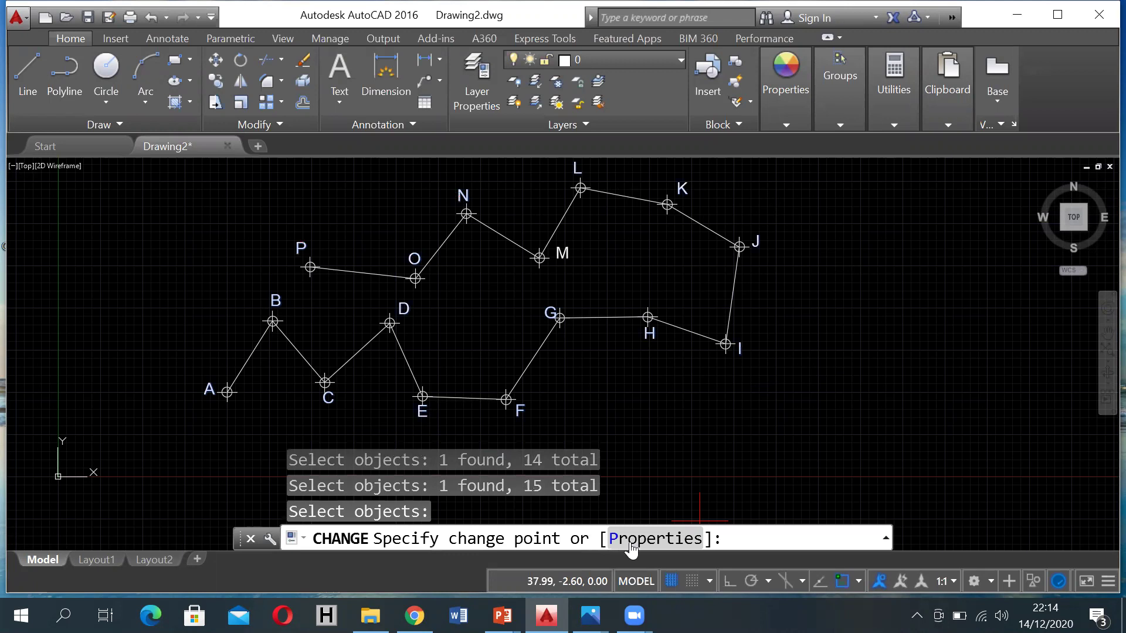
{"action": "left_click", "coordinate": [617, 518]}
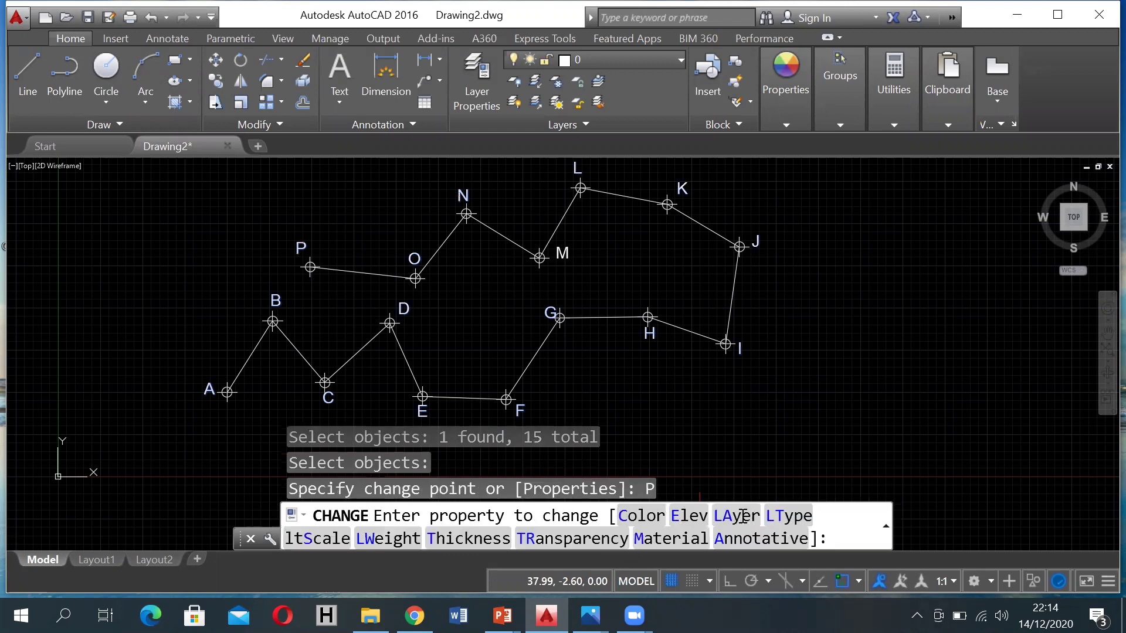
{"action": "type", "text": "LA"}
{"action": "key", "text": "Return"}
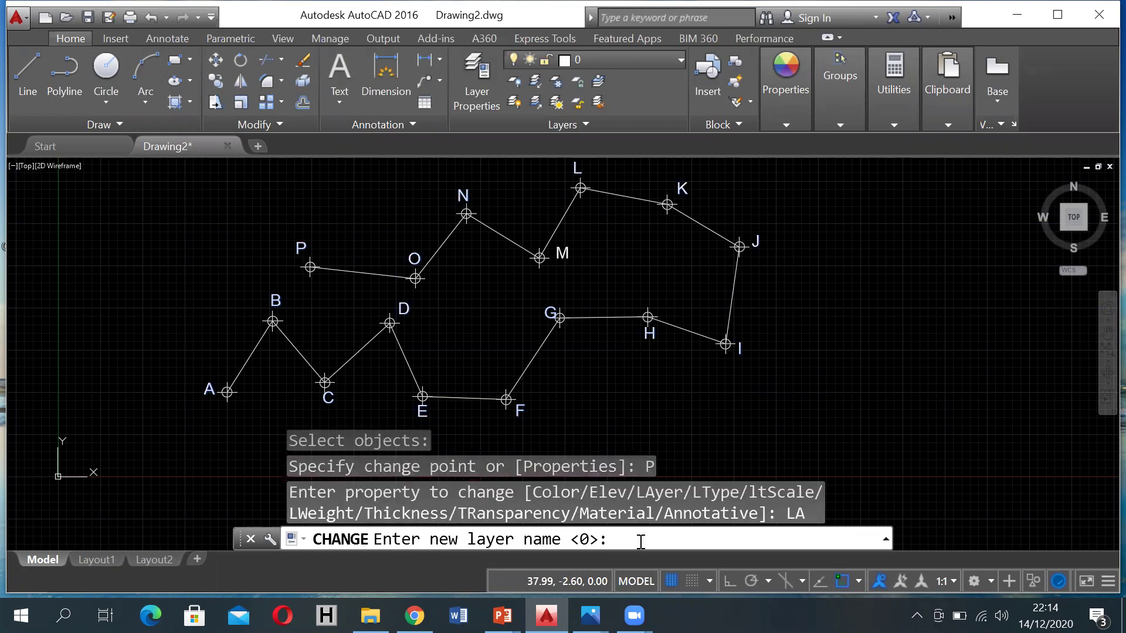
{"action": "type", "text": "Teks"}
{"action": "key", "text": "Return"}
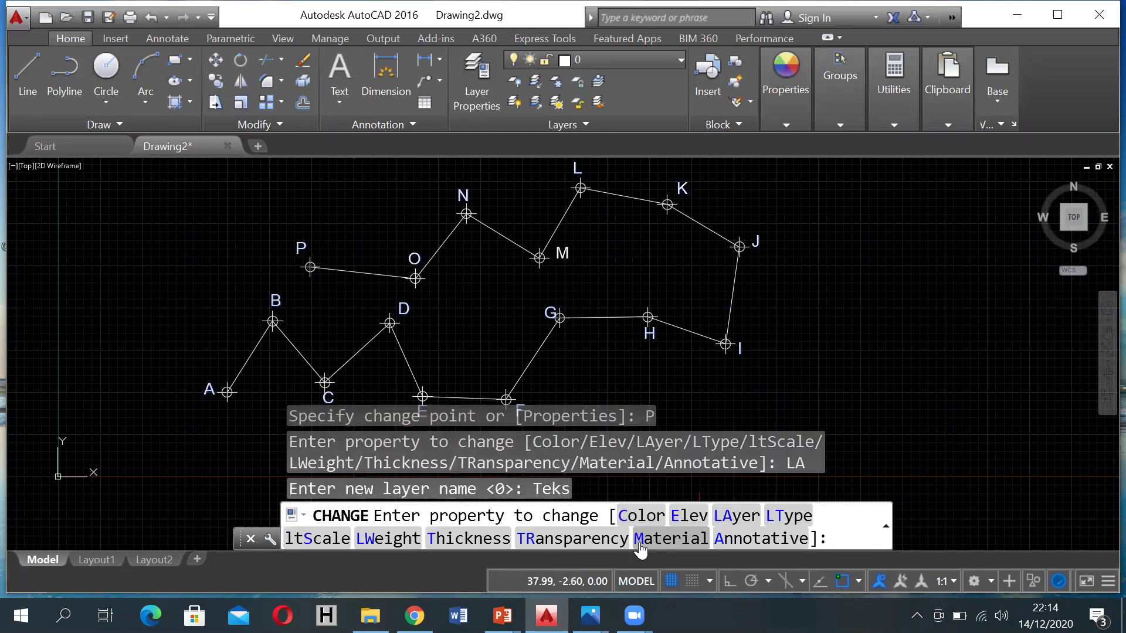
{"action": "key", "text": "Return"}
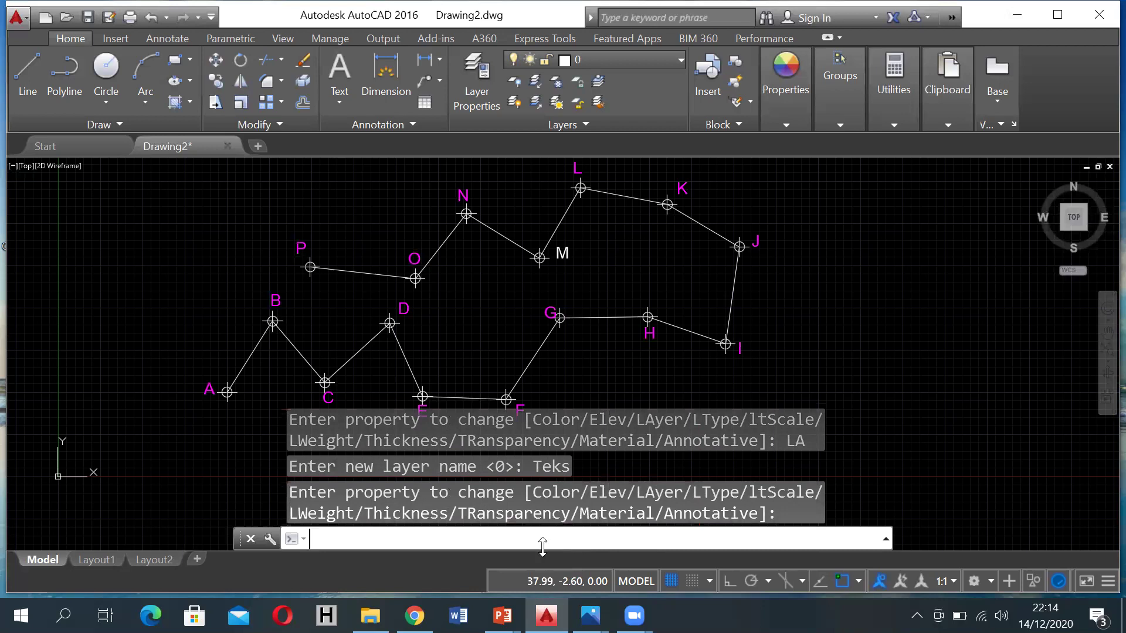
{"action": "type", "text": "change"}
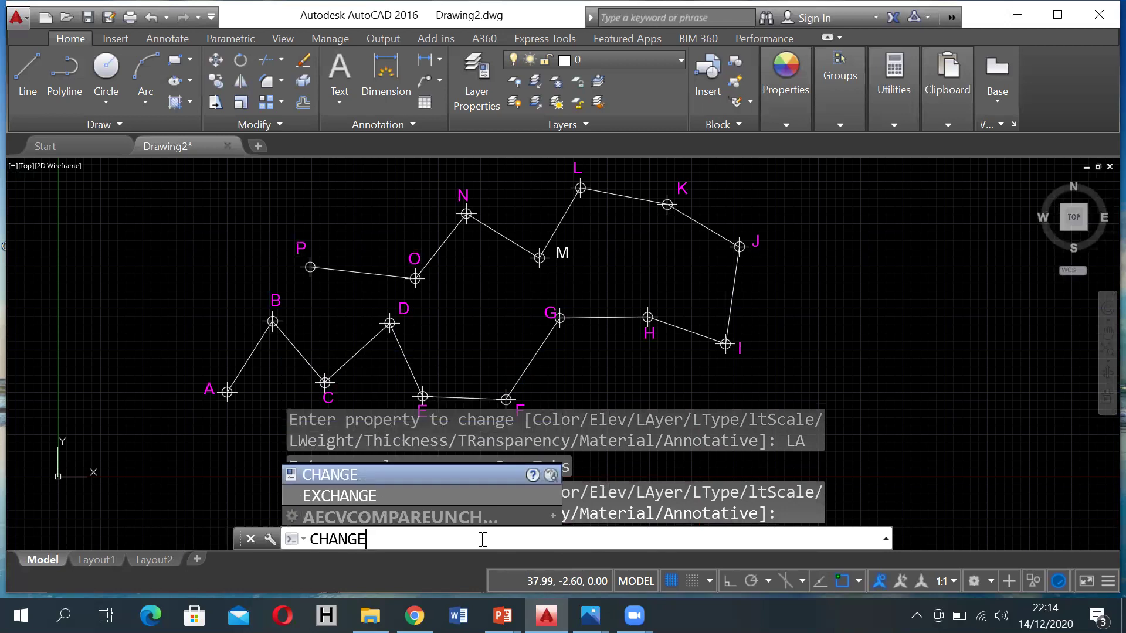
{"action": "key", "text": "Return"}
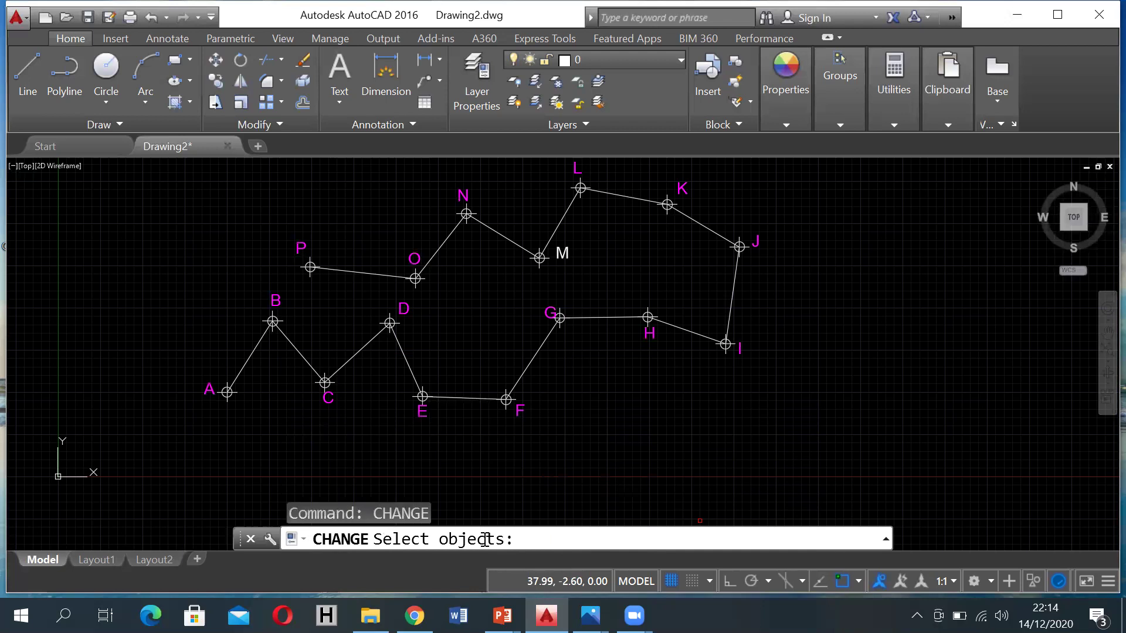
{"action": "left_click", "coordinate": [227, 392]}
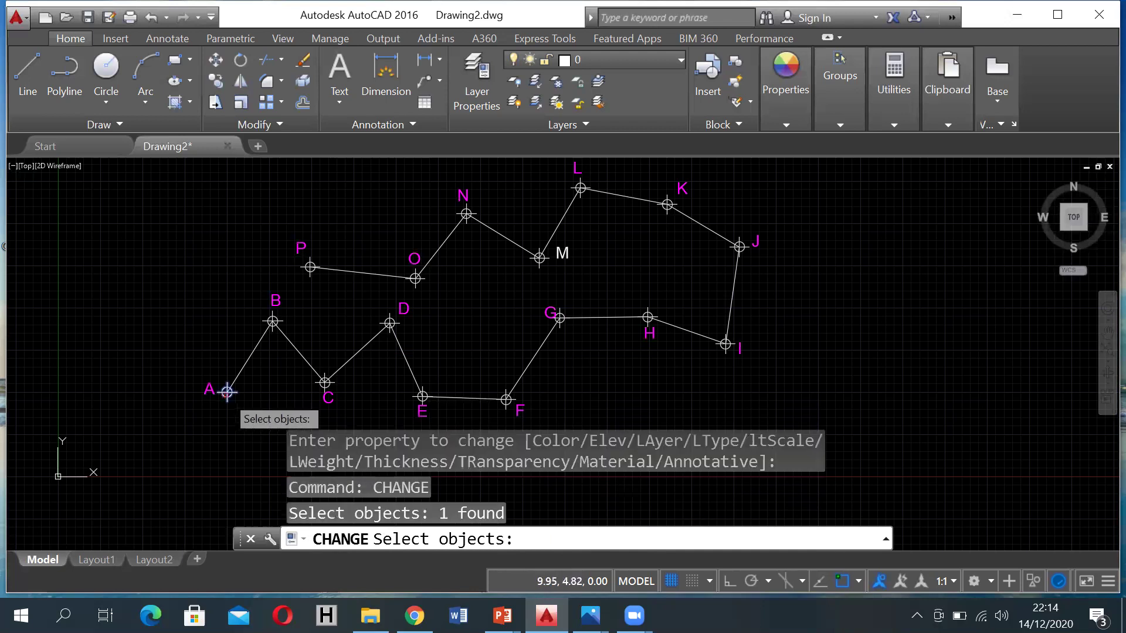
{"action": "left_click", "coordinate": [273, 321]}
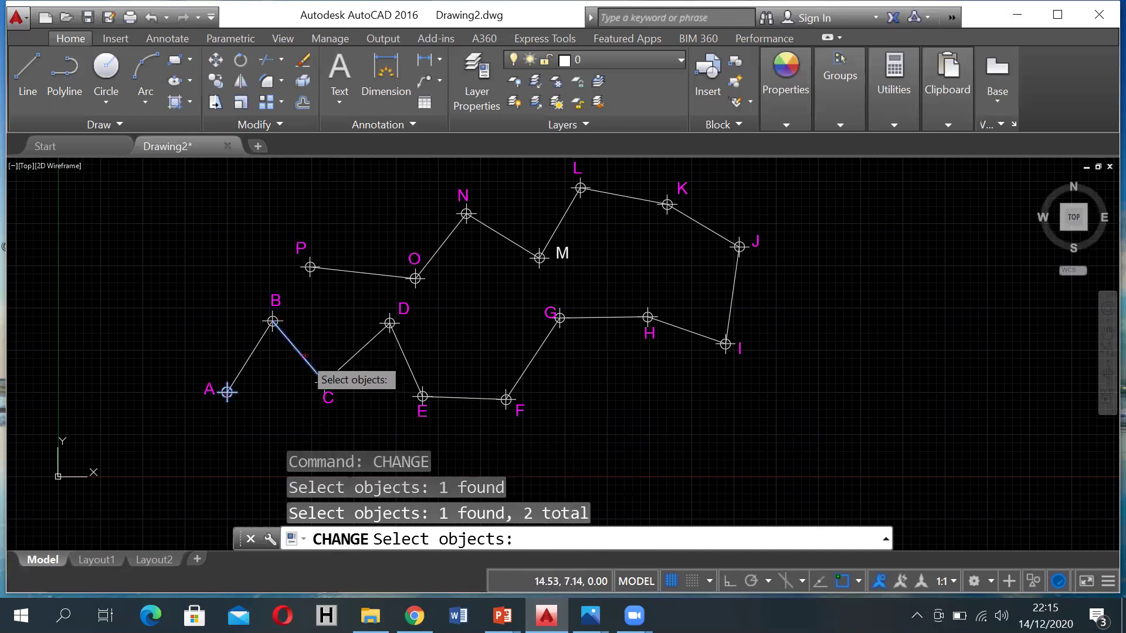
{"action": "key", "text": "Escape"}
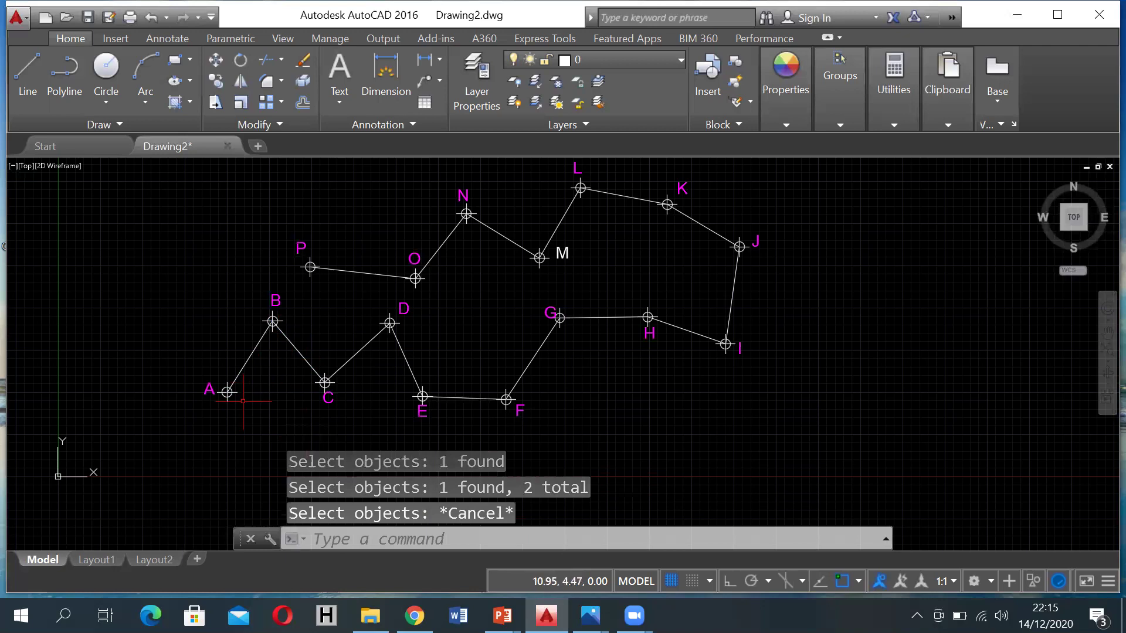
{"action": "left_click", "coordinate": [359, 542]}
{"action": "type", "text": "change"}
{"action": "key", "text": "Return"}
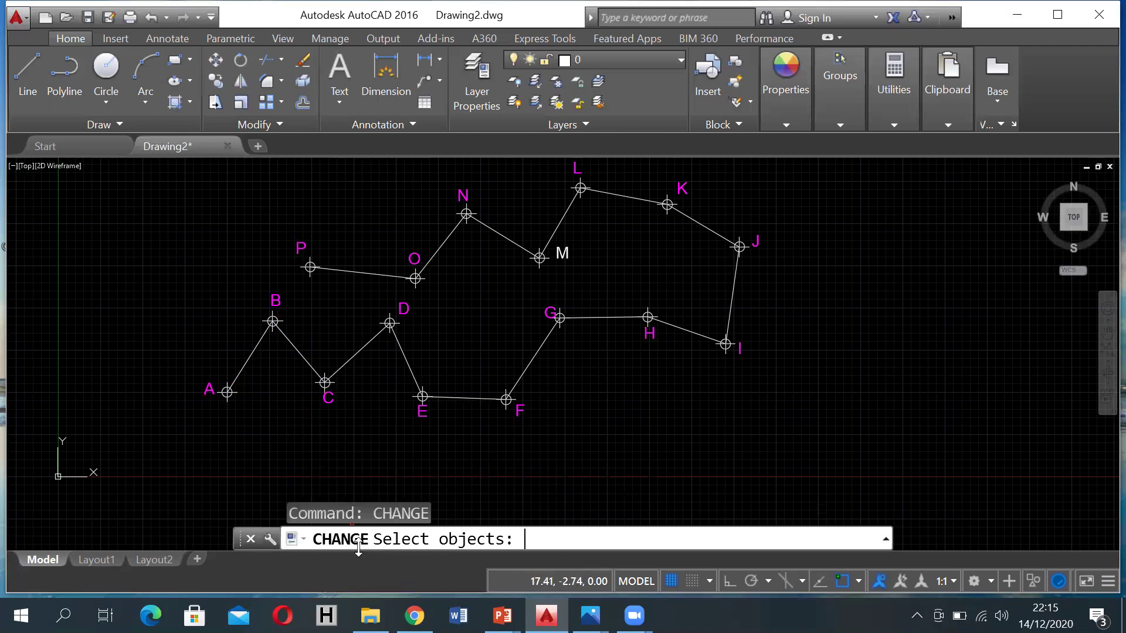
{"action": "left_click", "coordinate": [227, 392]}
{"action": "left_click", "coordinate": [273, 322]}
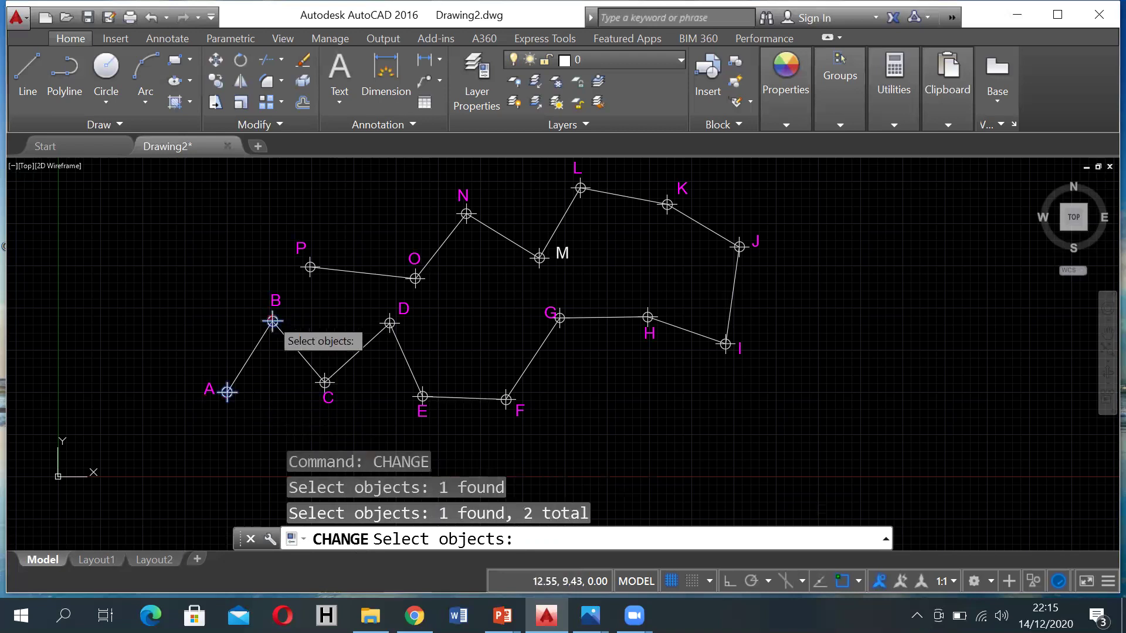
{"action": "left_click", "coordinate": [324, 382]}
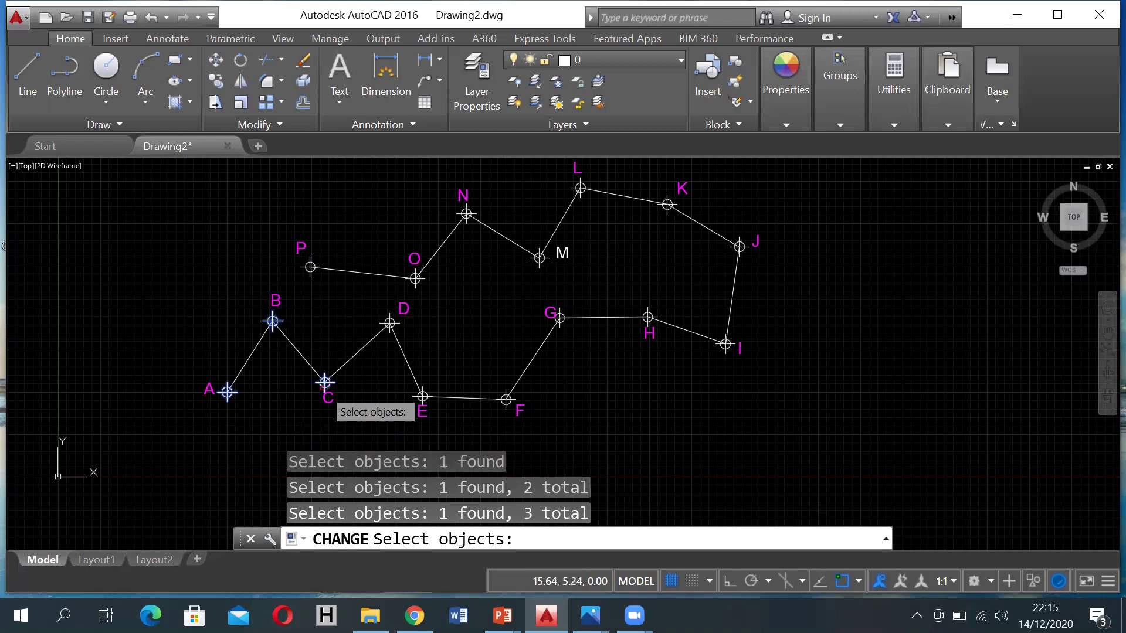
{"action": "left_click", "coordinate": [394, 331]}
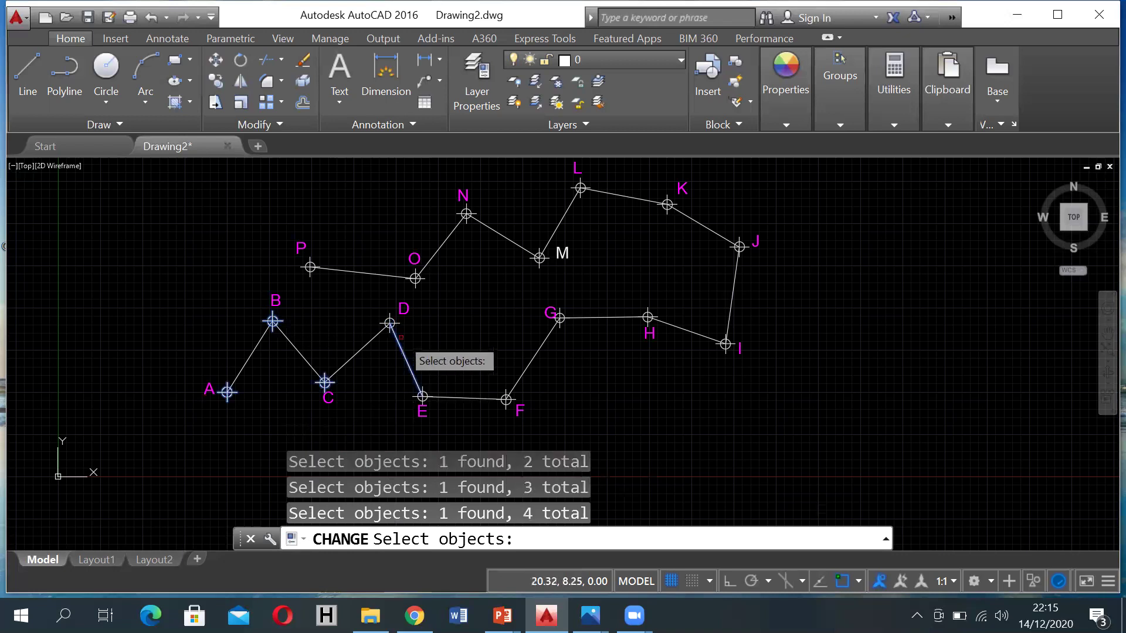
{"action": "key", "text": "Escape"}
Move all the point markers A through P to the Titik layer with the CHANGE command's layer property.
{"action": "left_click", "coordinate": [408, 536]}
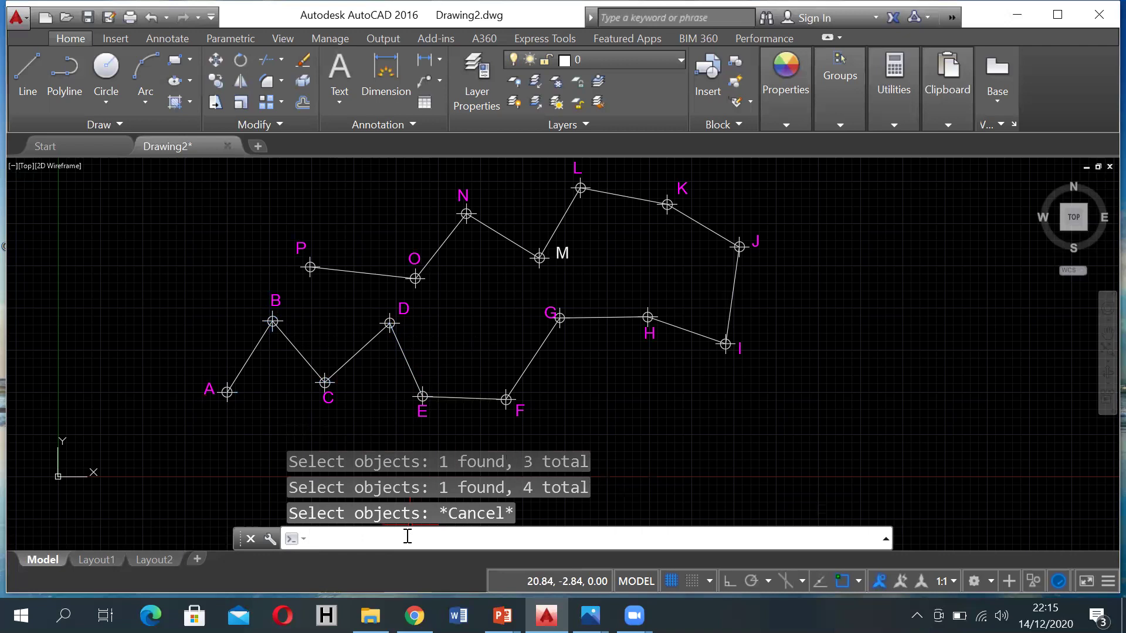
{"action": "type", "text": "change"}
{"action": "key", "text": "Return"}
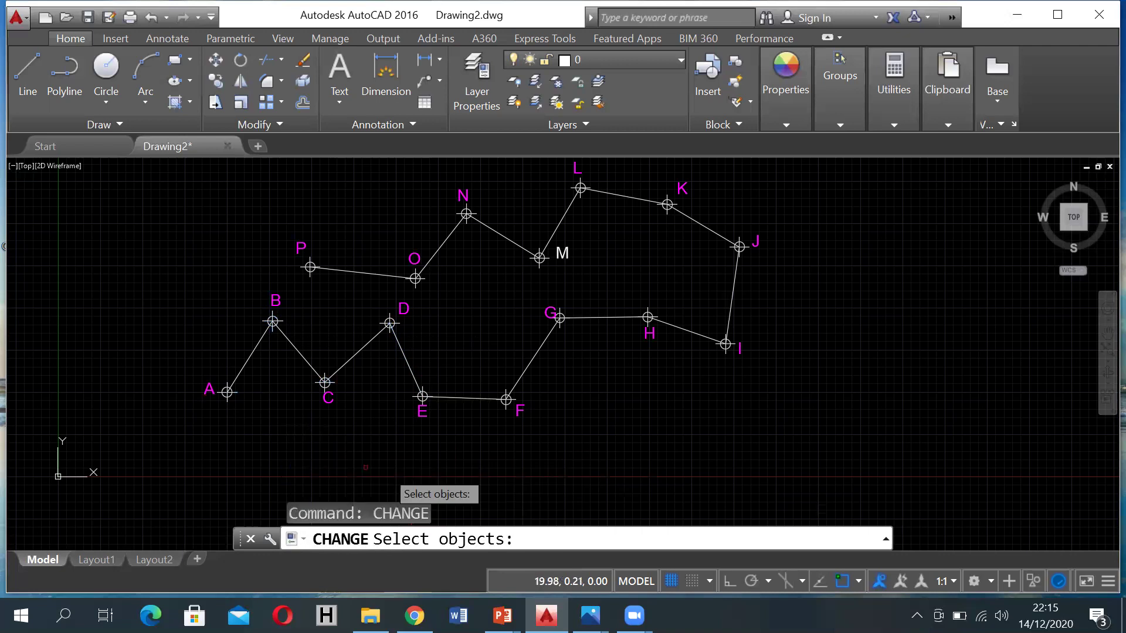
{"action": "left_click", "coordinate": [227, 392]}
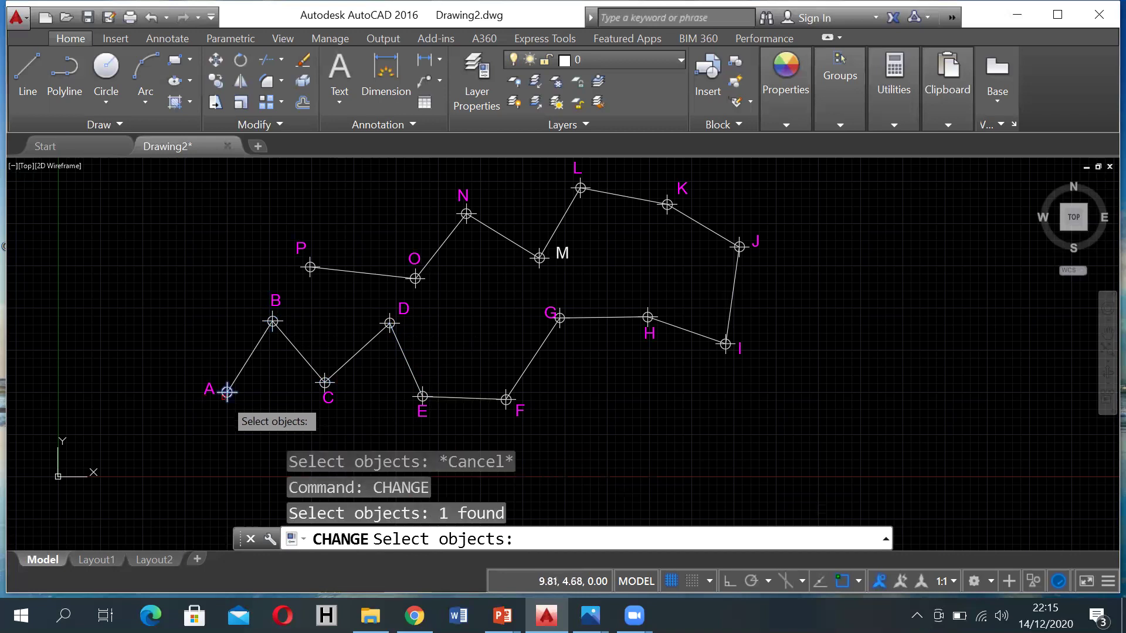
{"action": "scroll", "coordinate": [257, 371], "scroll_direction": "up", "scroll_amount": 4}
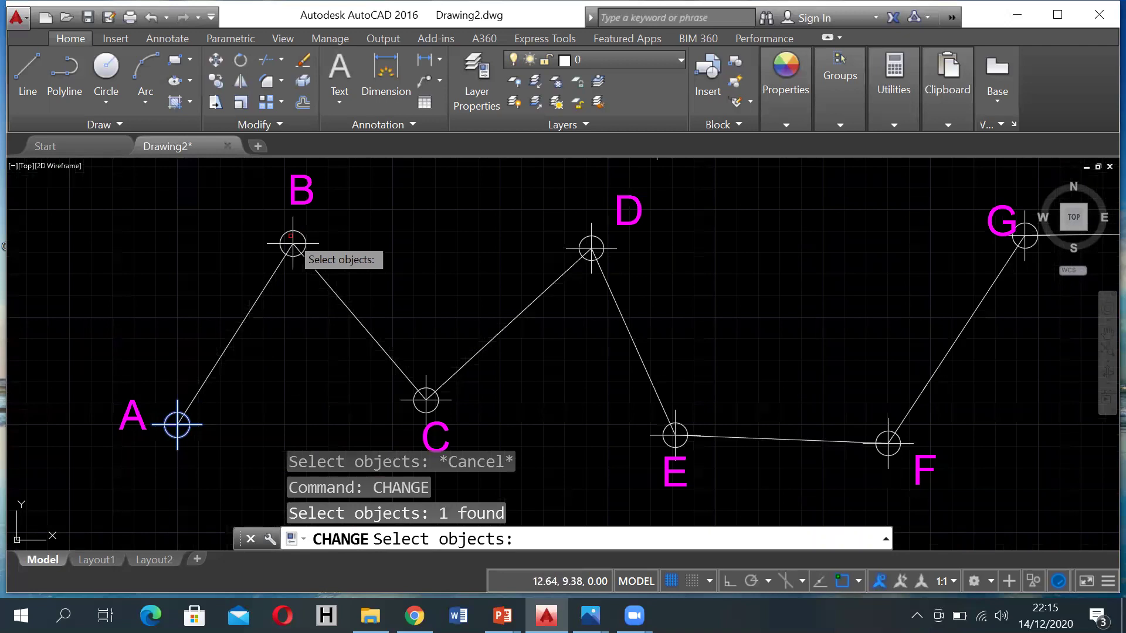
{"action": "left_click", "coordinate": [294, 241]}
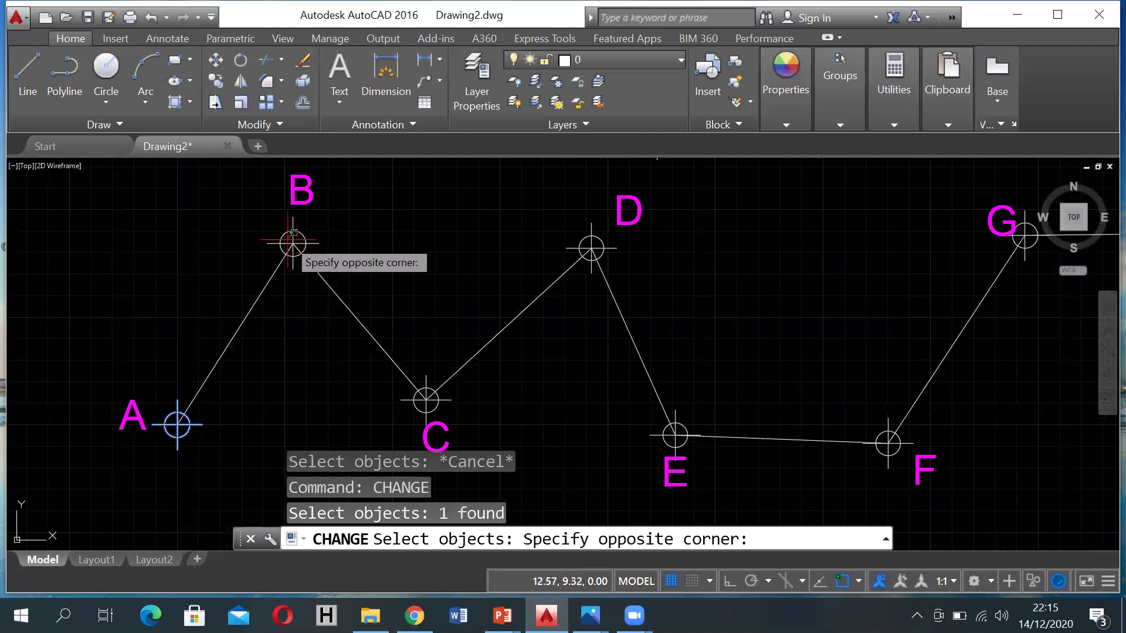
{"action": "left_click", "coordinate": [330, 219]}
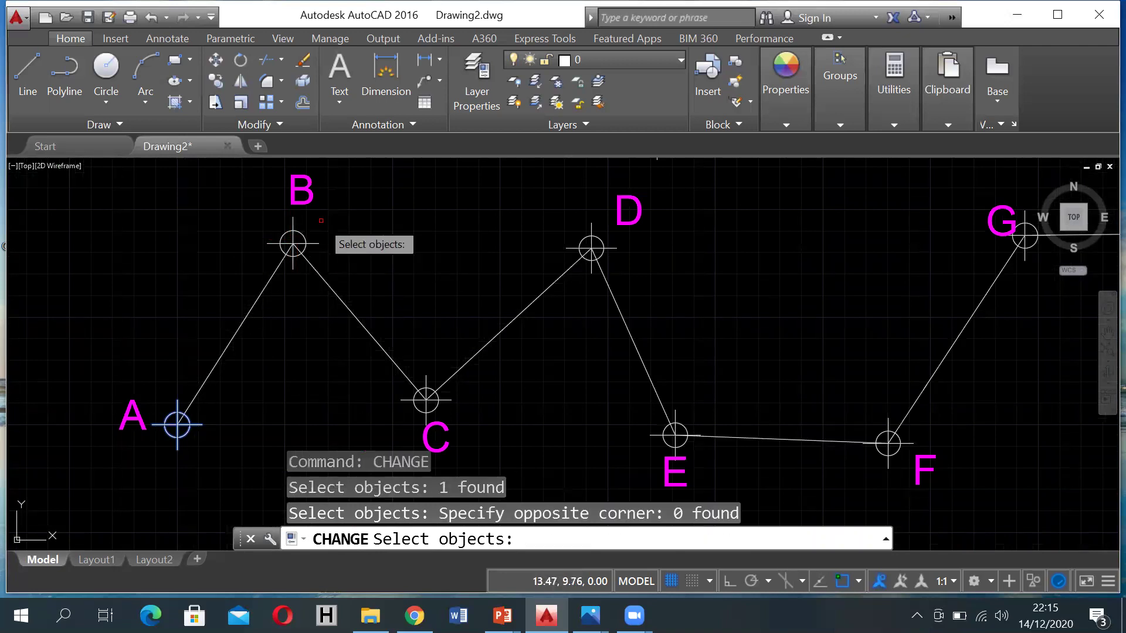
{"action": "left_click", "coordinate": [293, 231]}
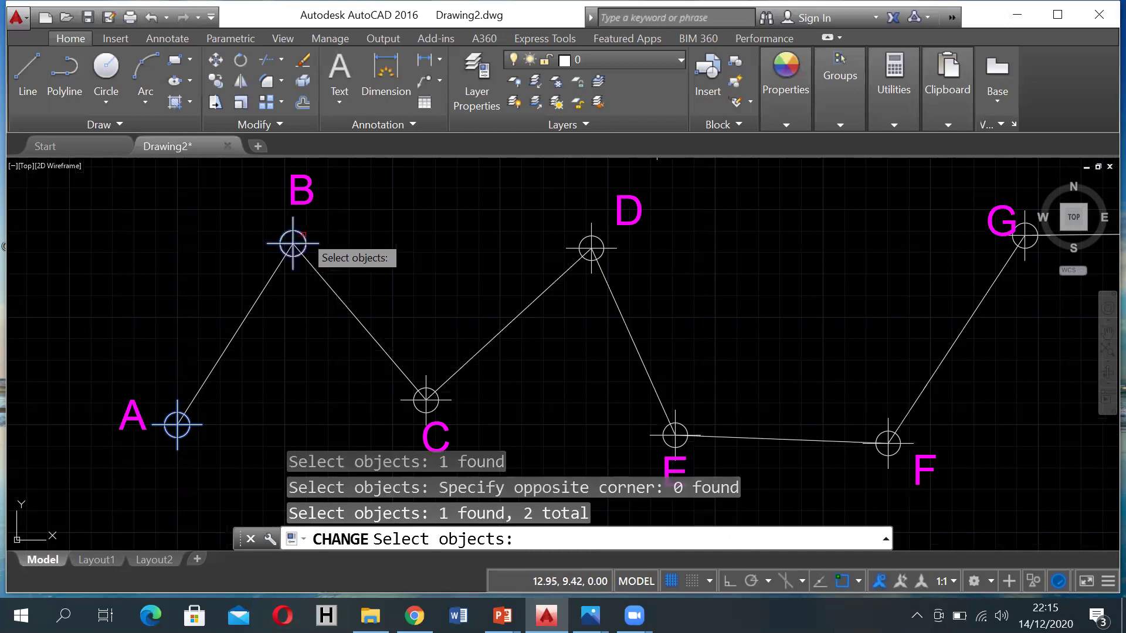
{"action": "left_click", "coordinate": [414, 398]}
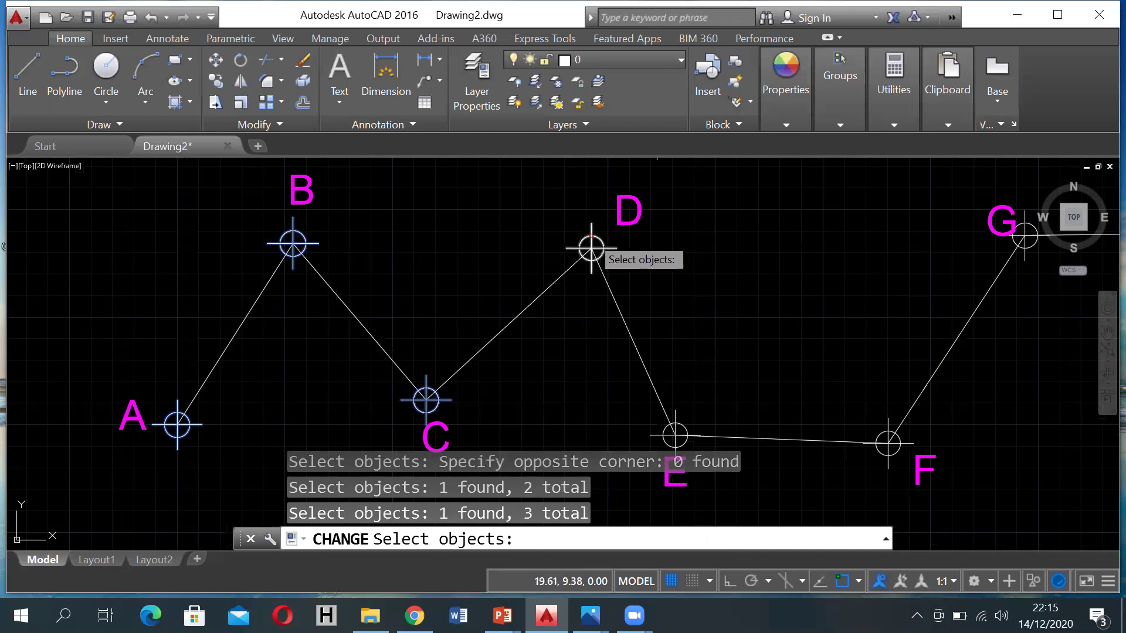
{"action": "left_click", "coordinate": [591, 248]}
{"action": "middle_click_drag", "start_coordinate": [735, 344], "coordinate": [472, 311]}
{"action": "left_click", "coordinate": [414, 404]}
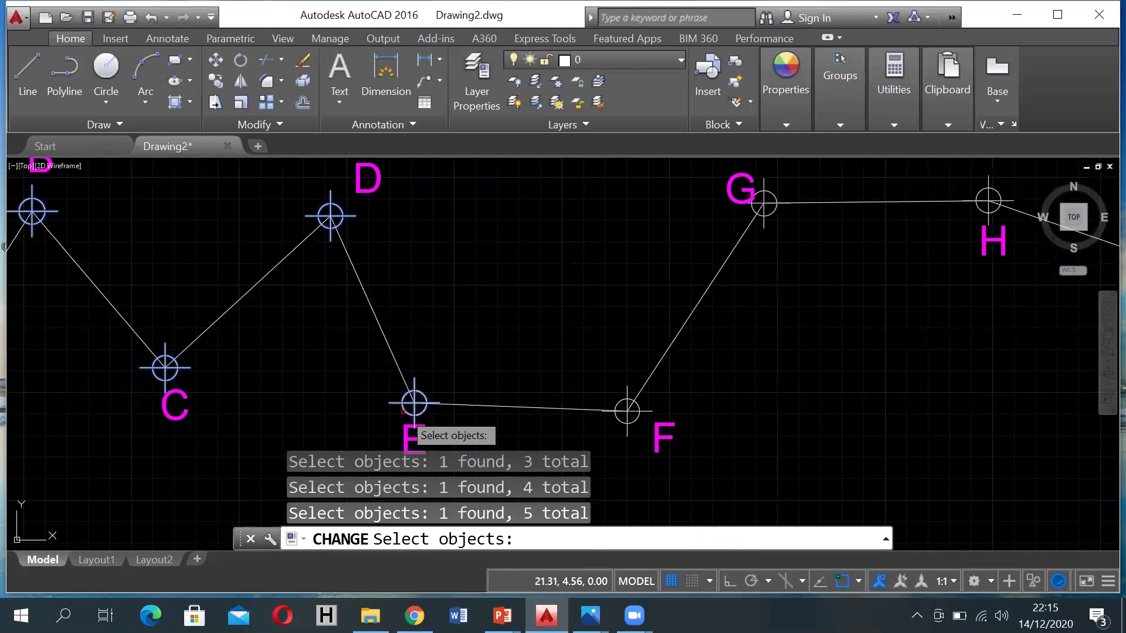
{"action": "left_click", "coordinate": [627, 410]}
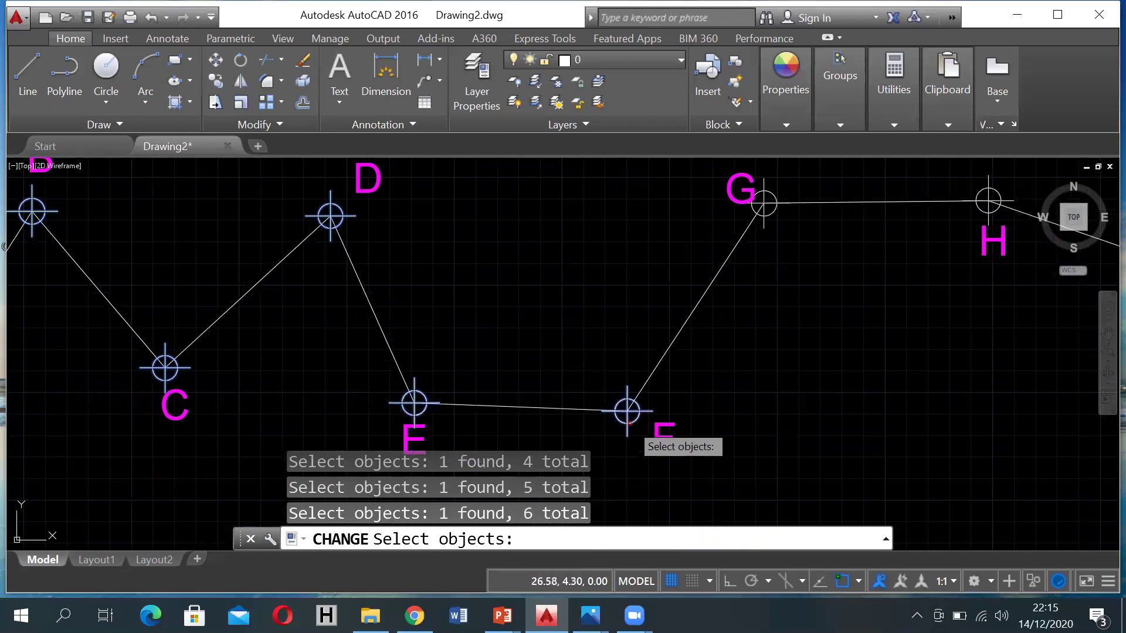
{"action": "left_click", "coordinate": [764, 204]}
{"action": "mouse_move", "coordinate": [851, 272]}
{"action": "middle_mouse_down"}
{"action": "mouse_move", "coordinate": [650, 320]}
{"action": "mouse_move", "coordinate": [404, 350]}
{"action": "middle_mouse_up"}
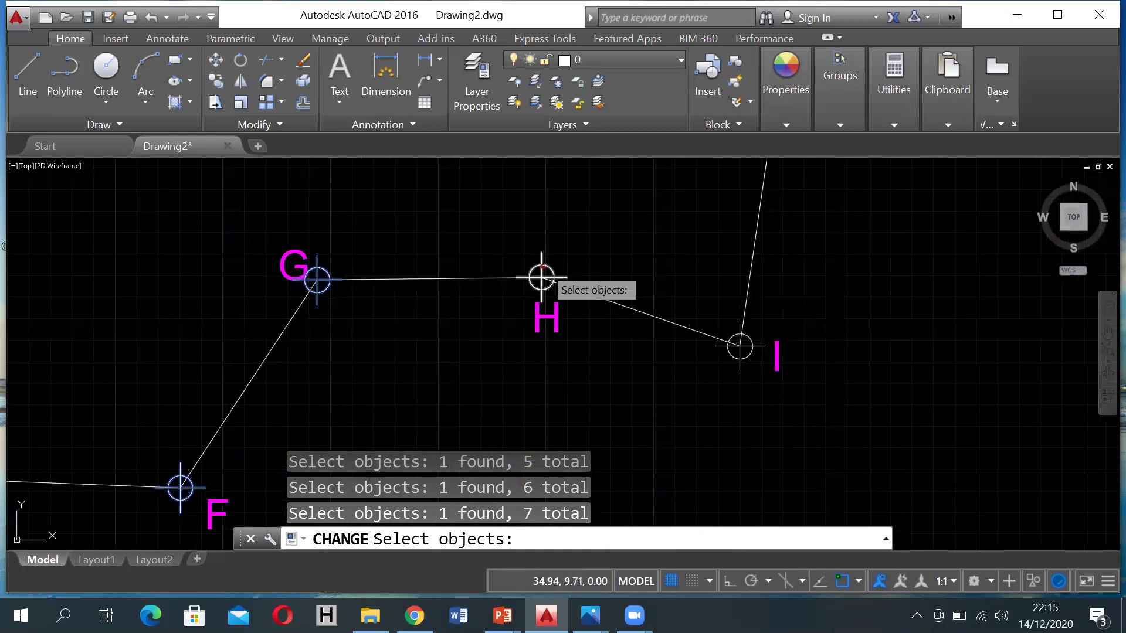
{"action": "left_click", "coordinate": [541, 278]}
{"action": "left_click", "coordinate": [740, 345]}
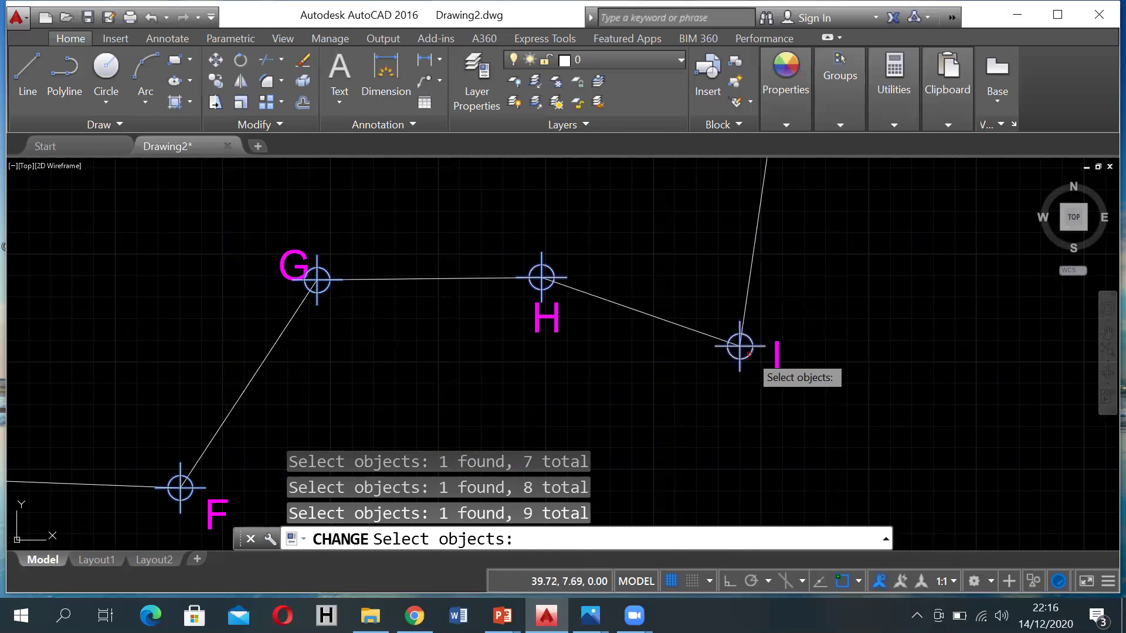
{"action": "mouse_move", "coordinate": [809, 296]}
{"action": "middle_mouse_down"}
{"action": "mouse_move", "coordinate": [797, 592]}
{"action": "mouse_move", "coordinate": [802, 570]}
{"action": "middle_mouse_up"}
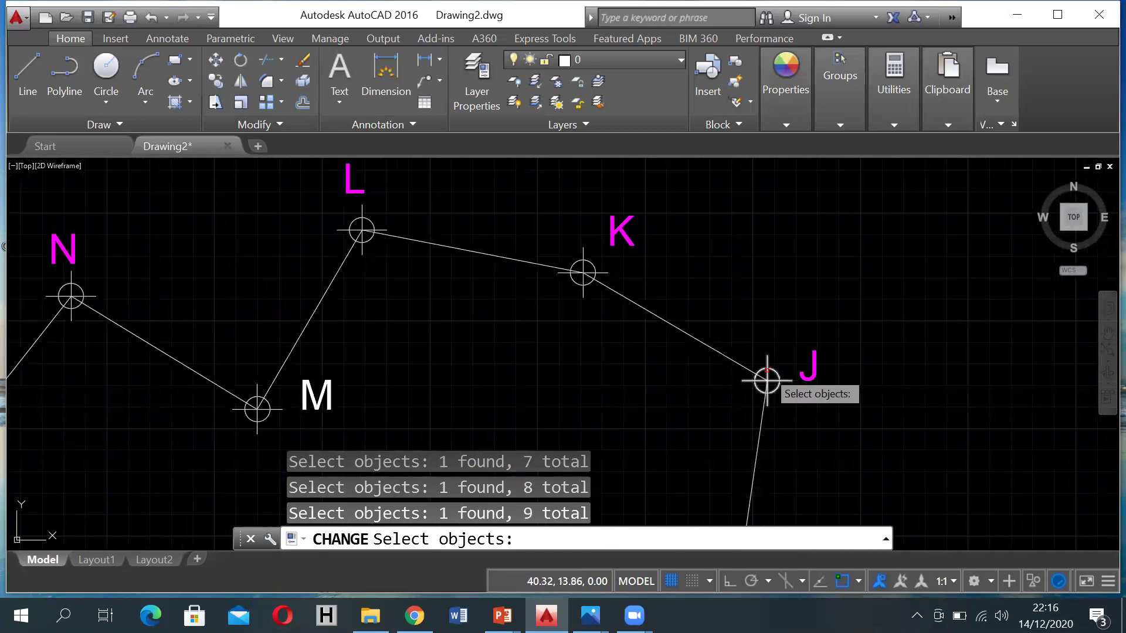
{"action": "left_click", "coordinate": [768, 366]}
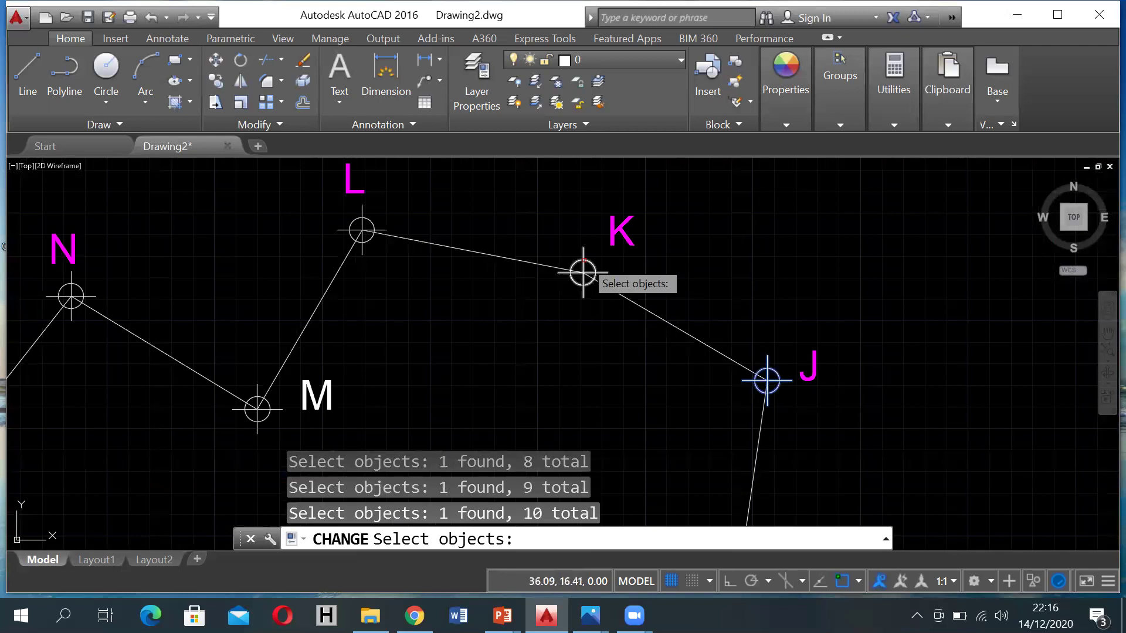
{"action": "left_click", "coordinate": [596, 257]}
{"action": "left_click", "coordinate": [381, 226]}
{"action": "middle_click_drag", "start_coordinate": [213, 316], "coordinate": [454, 251]}
{"action": "left_click", "coordinate": [504, 356]}
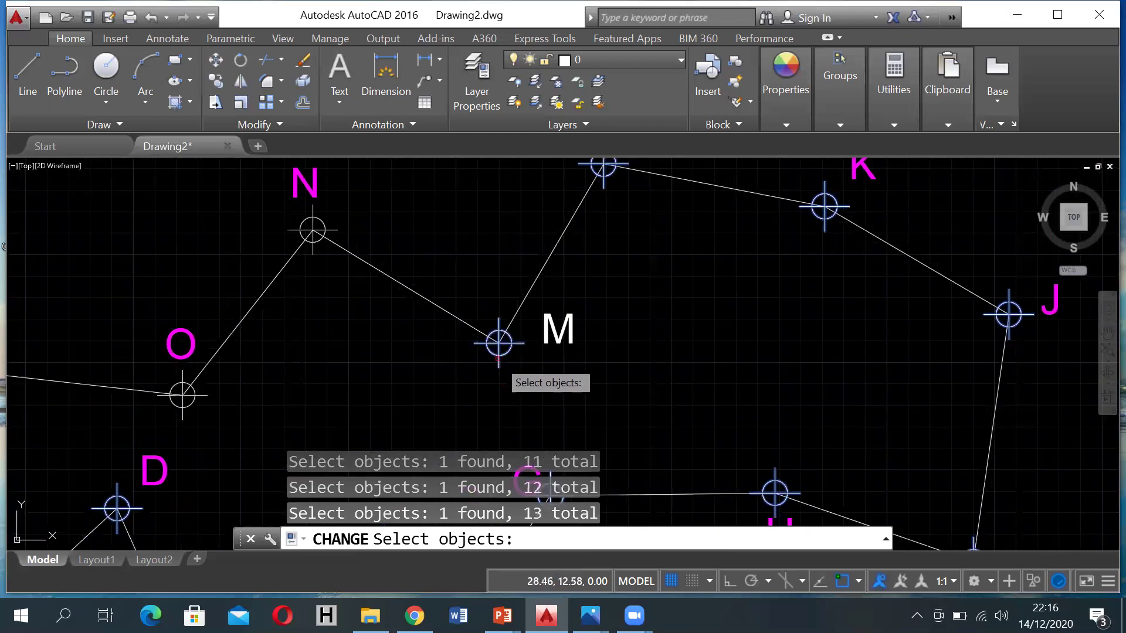
{"action": "left_click", "coordinate": [310, 222]}
{"action": "left_click", "coordinate": [186, 410]}
{"action": "middle_click_drag", "start_coordinate": [276, 394], "coordinate": [675, 384]}
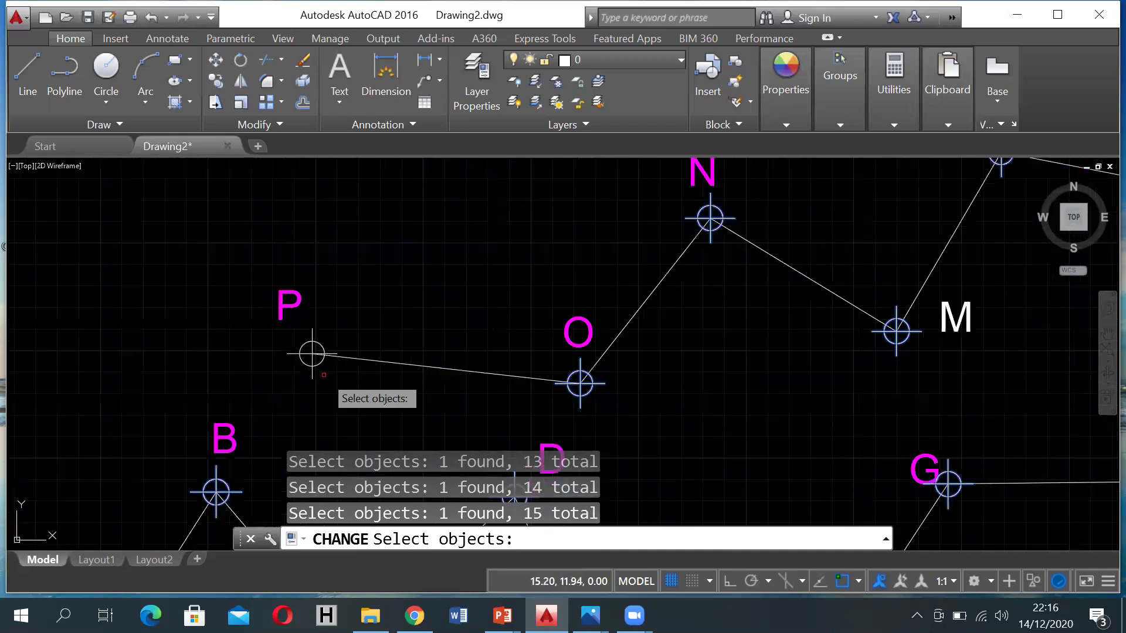
{"action": "left_click", "coordinate": [313, 341]}
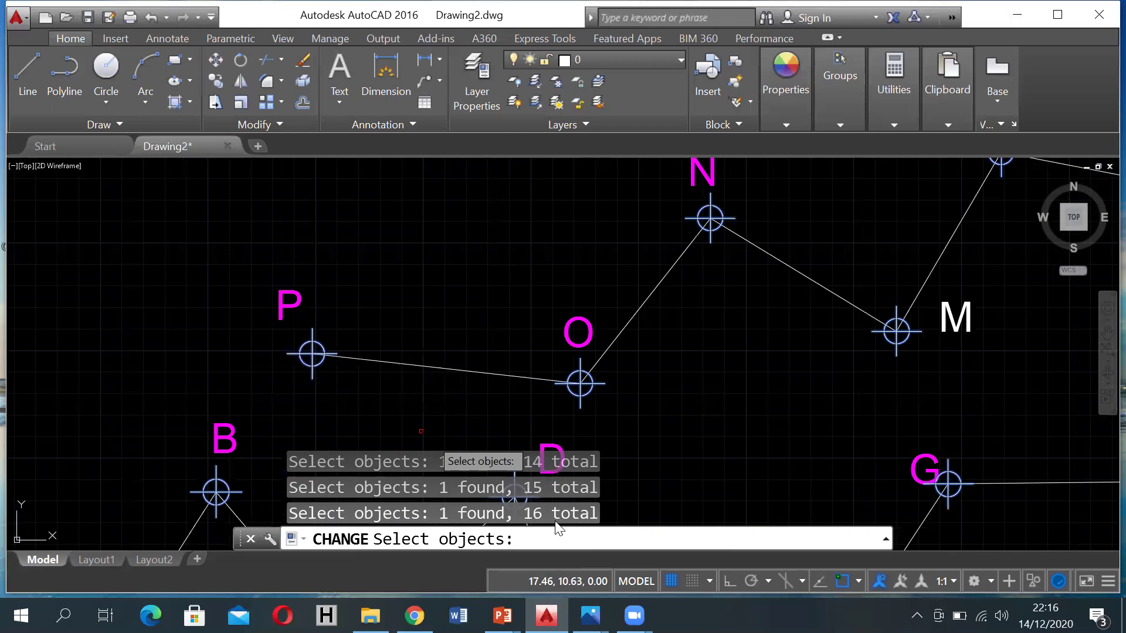
{"action": "key", "text": "Return"}
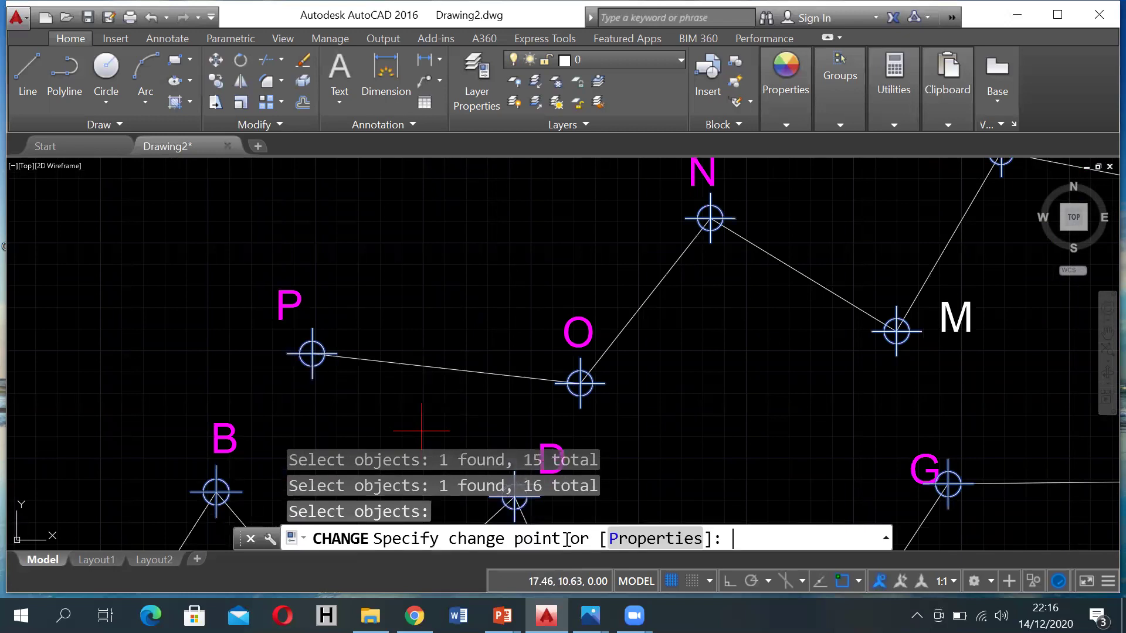
{"action": "left_click", "coordinate": [655, 538]}
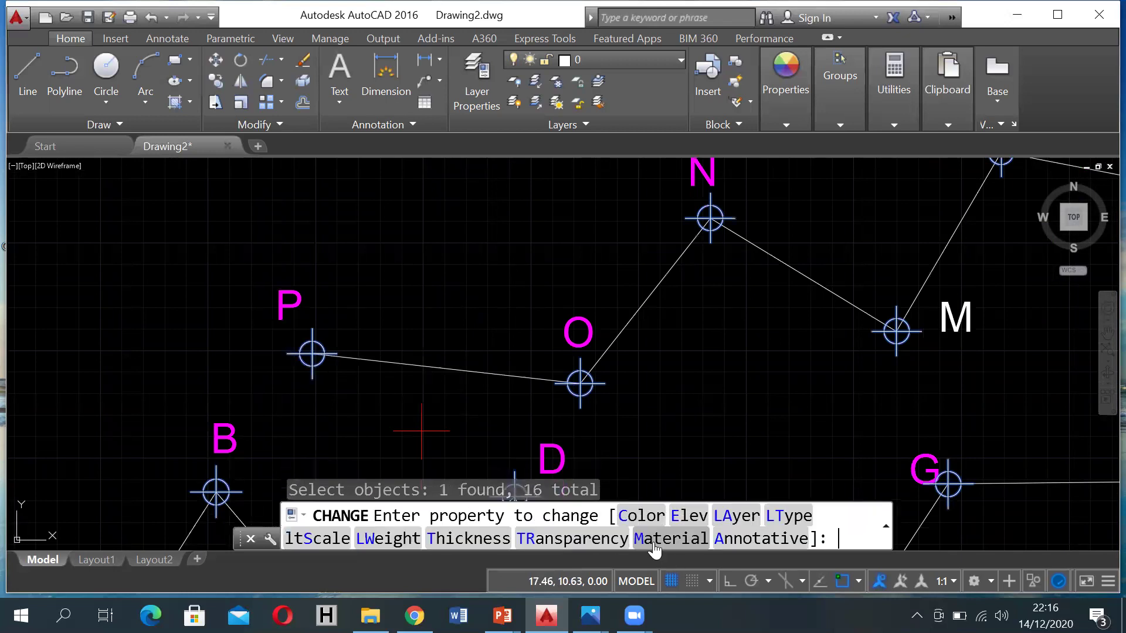
{"action": "left_click", "coordinate": [726, 518]}
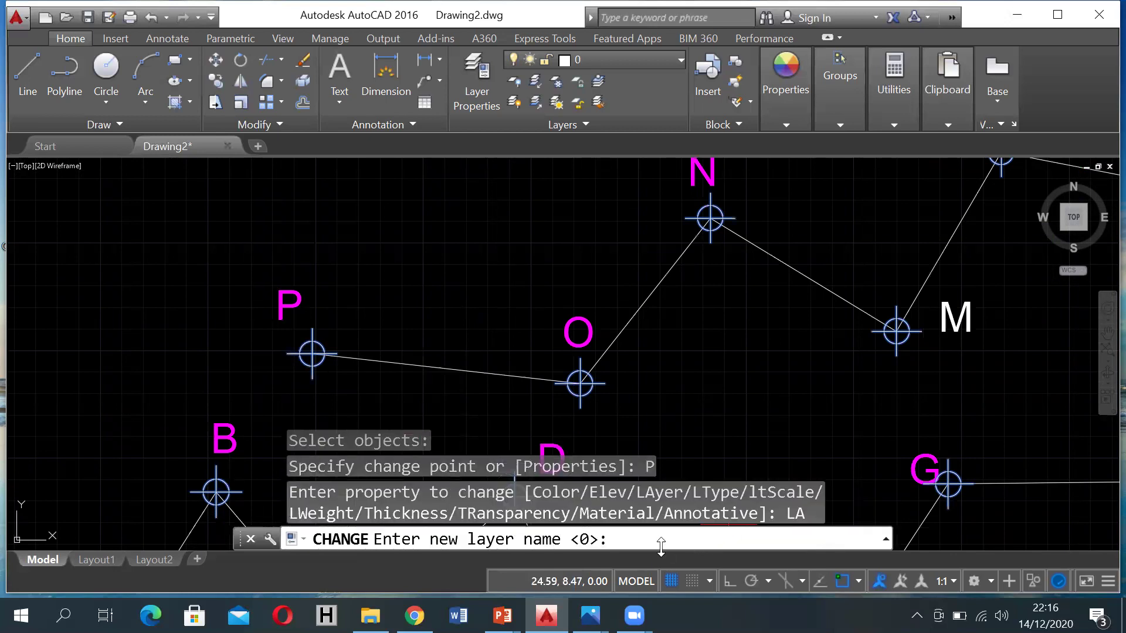
{"action": "type", "text": "Titik"}
{"action": "key", "text": "Return"}
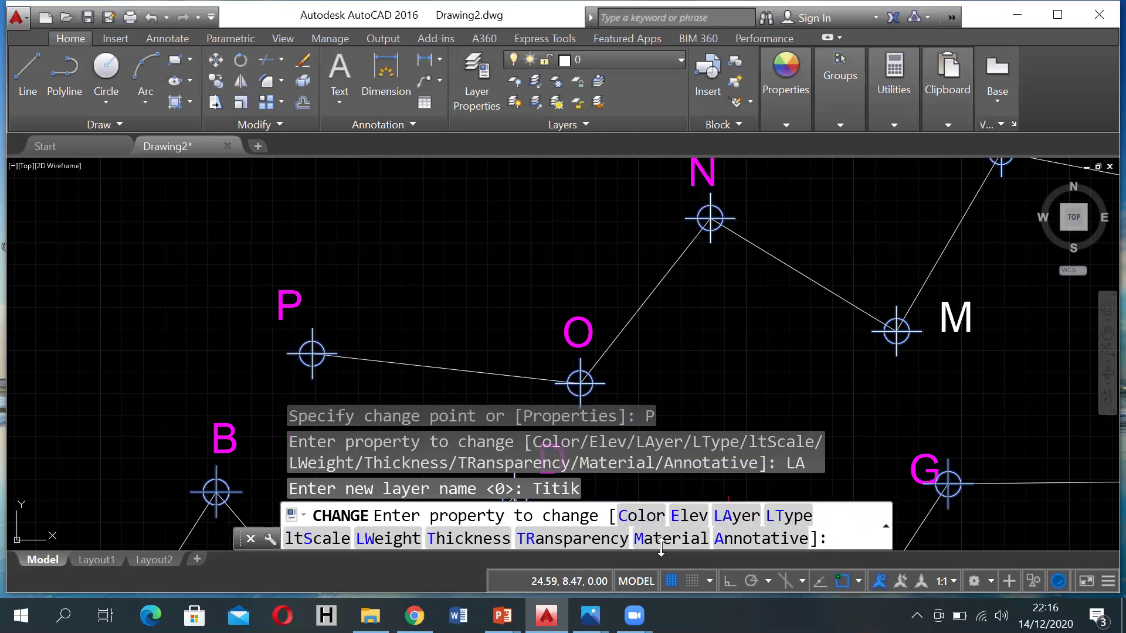
{"action": "key", "text": "Return"}
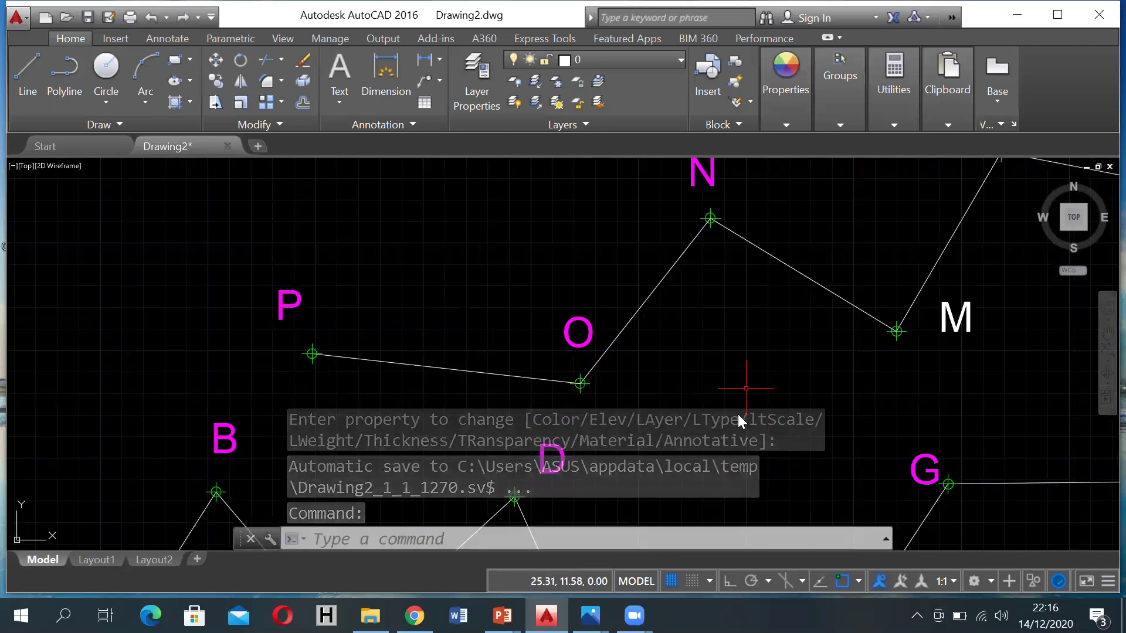
Move all the traverse lines from A through P to the Poligon layer with the CHANGE command's layer property.
{"action": "mouse_move", "coordinate": [403, 458]}
{"action": "middle_mouse_down"}
{"action": "mouse_move", "coordinate": [598, 213]}
{"action": "mouse_move", "coordinate": [619, 234]}
{"action": "middle_mouse_up"}
{"action": "left_click", "coordinate": [453, 537]}
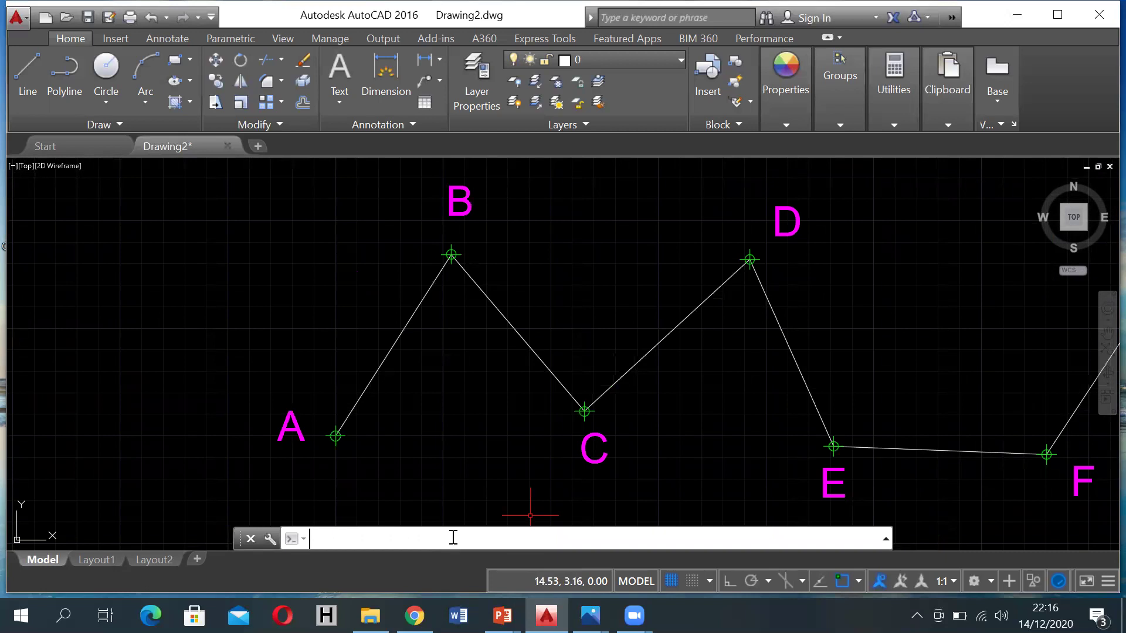
{"action": "type", "text": "change"}
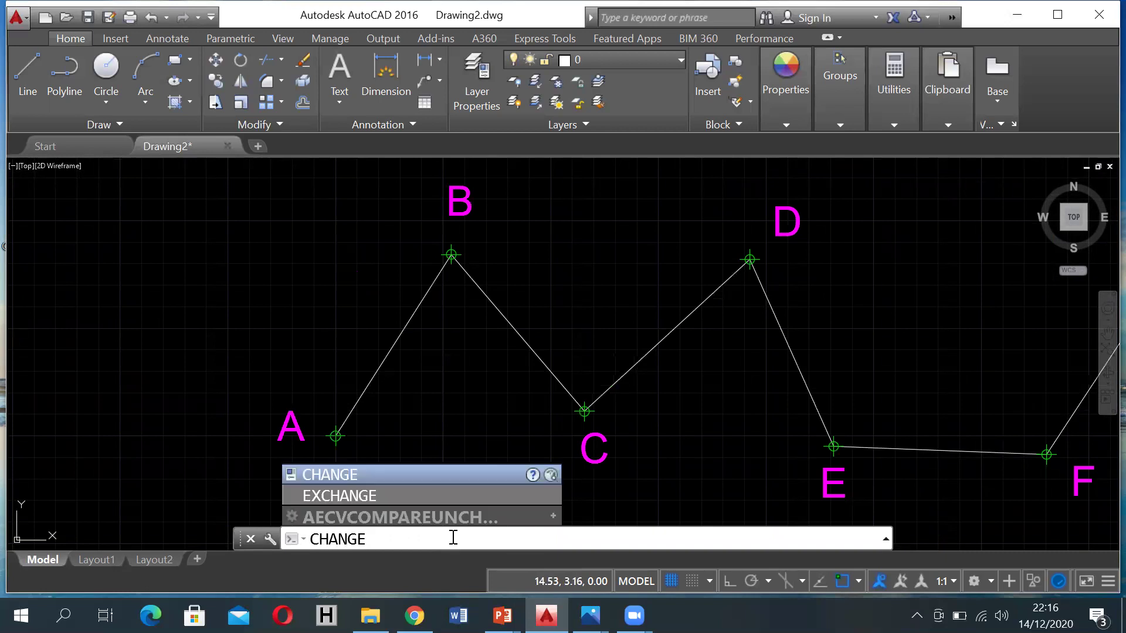
{"action": "key", "text": "Return"}
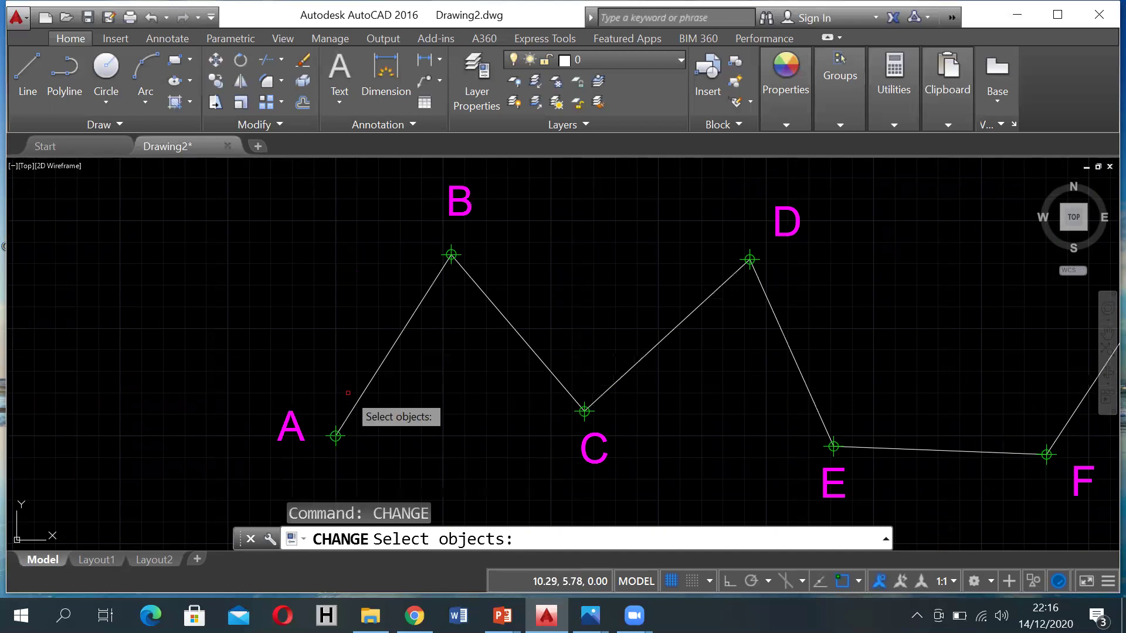
{"action": "left_click", "coordinate": [373, 376]}
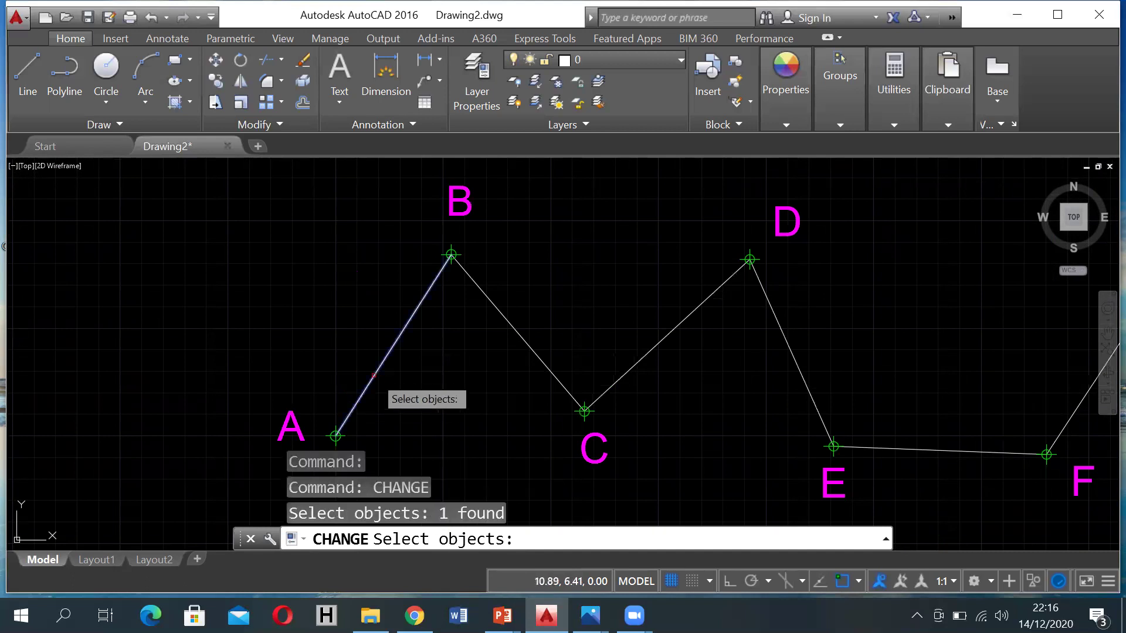
{"action": "left_click", "coordinate": [512, 329]}
{"action": "left_click", "coordinate": [644, 358]}
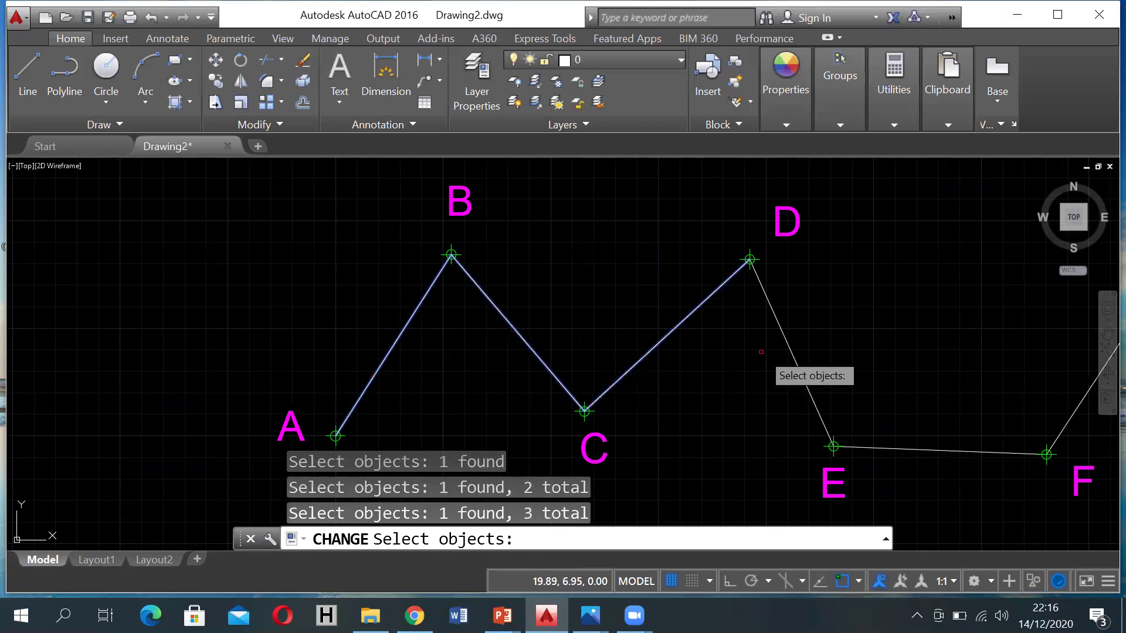
{"action": "left_click", "coordinate": [795, 357]}
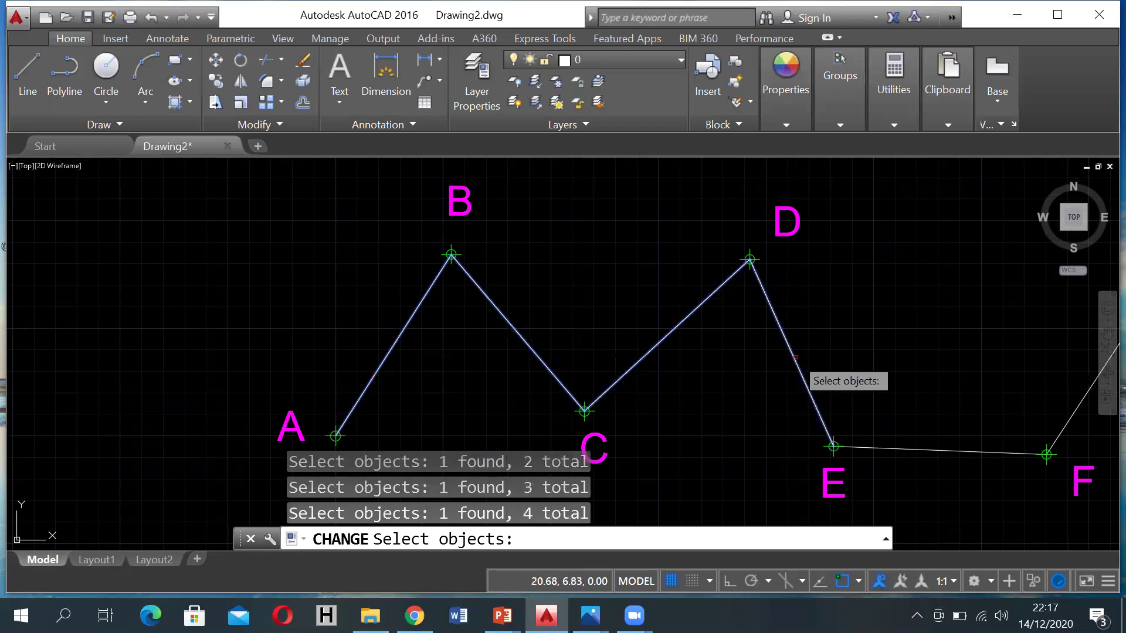
{"action": "middle_click_drag", "start_coordinate": [892, 327], "coordinate": [739, 372]}
{"action": "scroll", "coordinate": [758, 386], "scroll_direction": "down", "scroll_amount": 3}
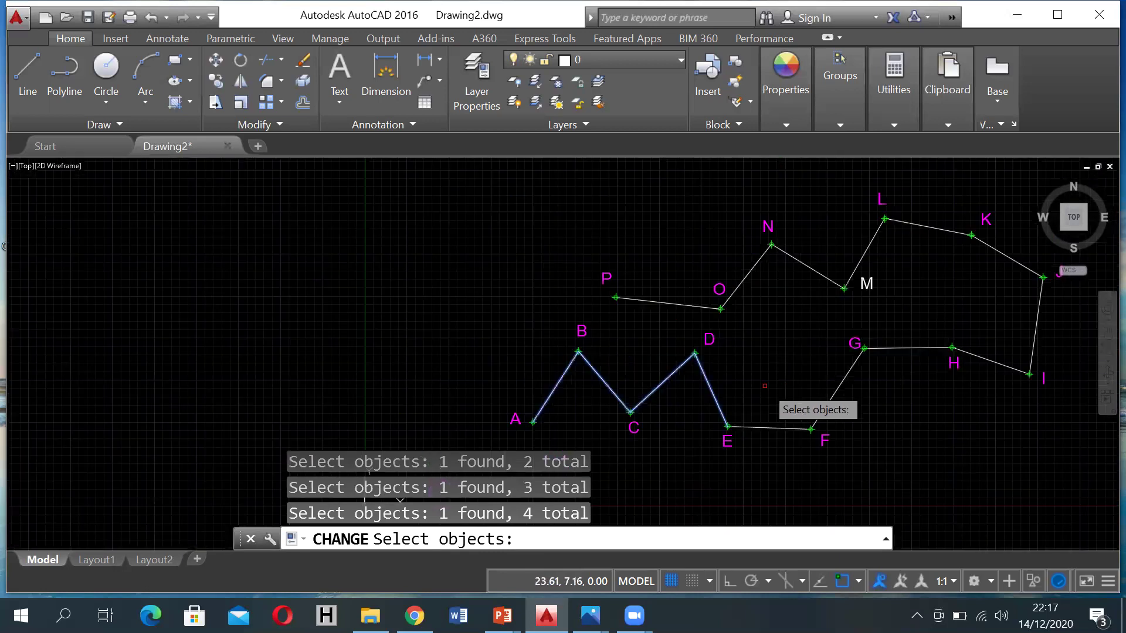
{"action": "scroll", "coordinate": [882, 398], "scroll_direction": "up", "scroll_amount": 2}
{"action": "mouse_move", "coordinate": [881, 398]}
{"action": "left_mouse_down"}
{"action": "mouse_move", "coordinate": [862, 414]}
{"action": "mouse_move", "coordinate": [863, 397]}
{"action": "left_mouse_up"}
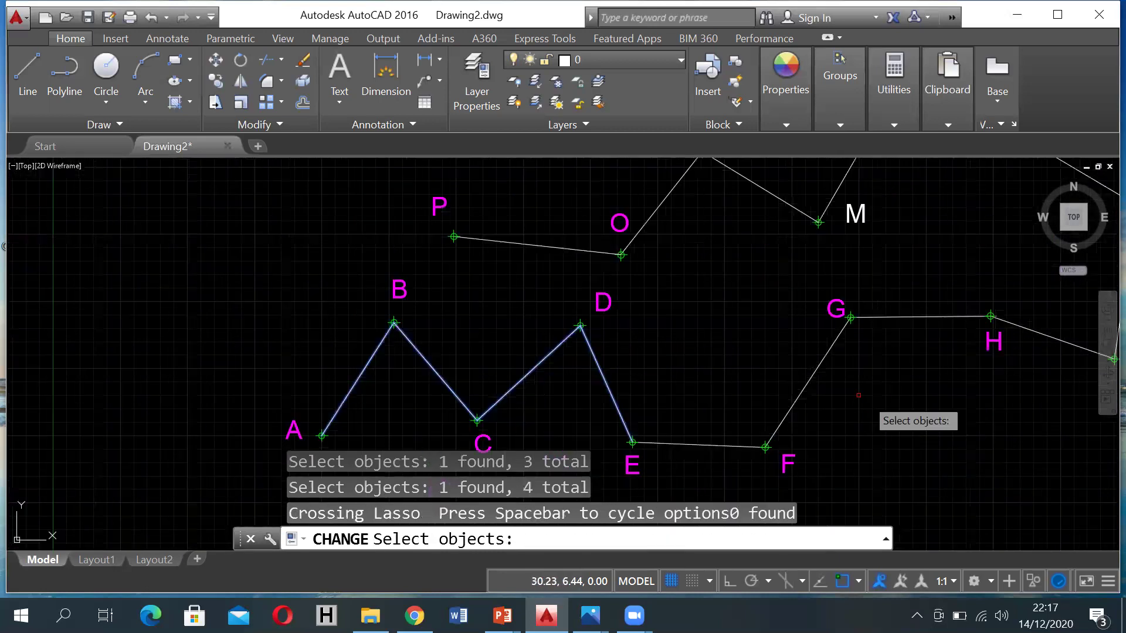
{"action": "left_click", "coordinate": [690, 448]}
{"action": "mouse_move", "coordinate": [905, 422]}
{"action": "middle_mouse_down"}
{"action": "mouse_move", "coordinate": [897, 395]}
{"action": "mouse_move", "coordinate": [769, 407]}
{"action": "middle_mouse_up"}
{"action": "left_click", "coordinate": [667, 411]}
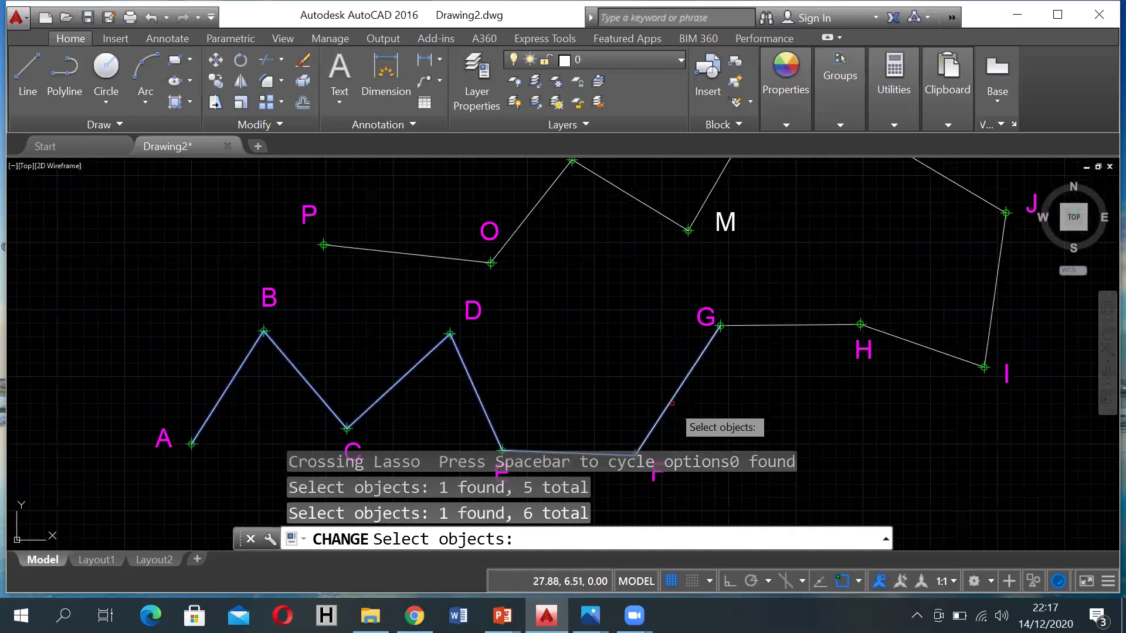
{"action": "left_click", "coordinate": [809, 325]}
{"action": "left_click", "coordinate": [919, 346]}
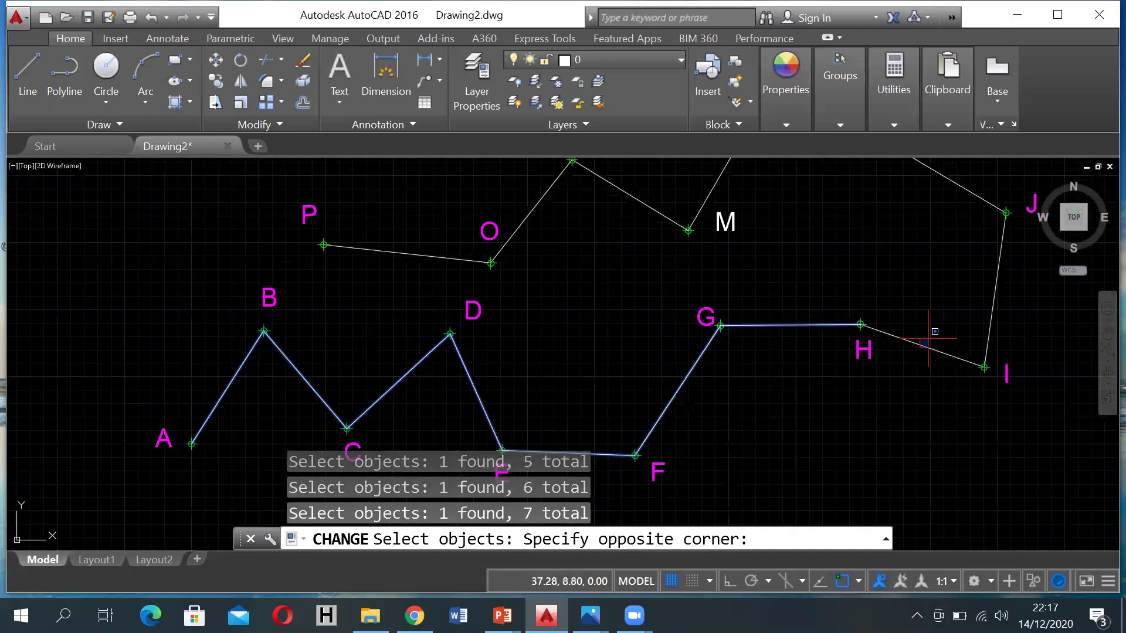
{"action": "left_click", "coordinate": [912, 350]}
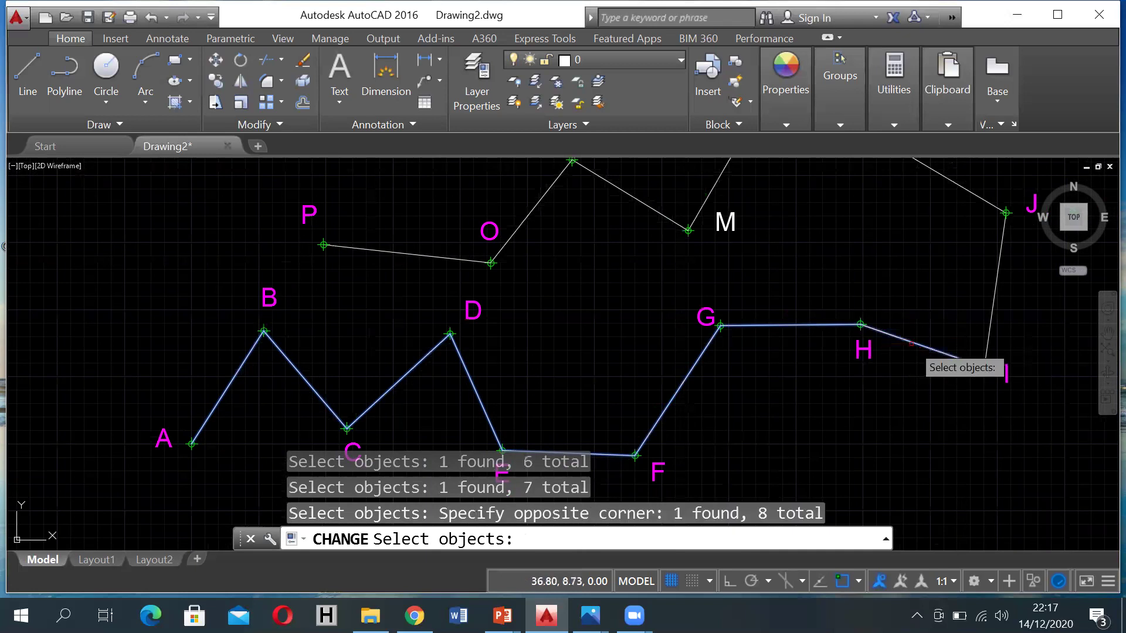
{"action": "left_click", "coordinate": [994, 316]}
{"action": "middle_click_drag", "start_coordinate": [858, 265], "coordinate": [854, 317]}
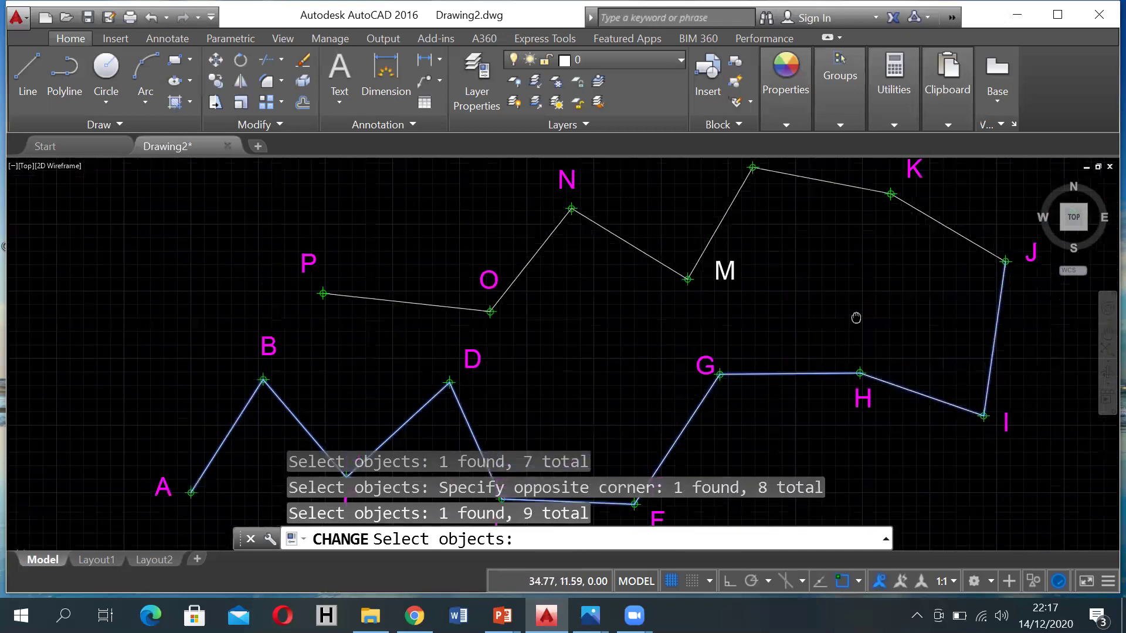
{"action": "left_click", "coordinate": [957, 233]}
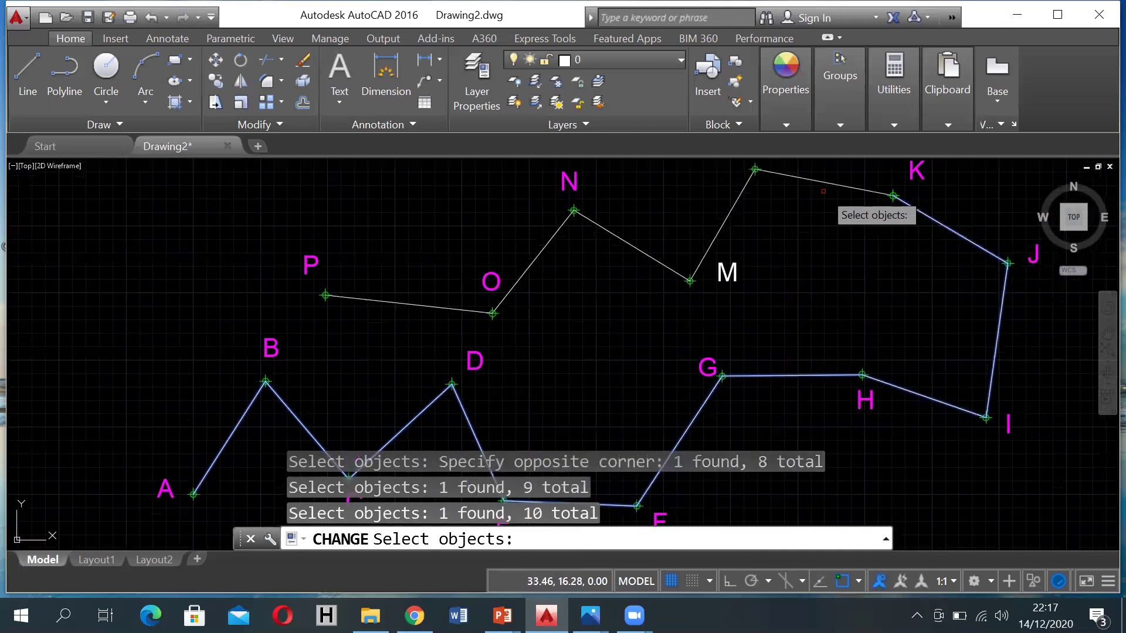
{"action": "left_click", "coordinate": [820, 186]}
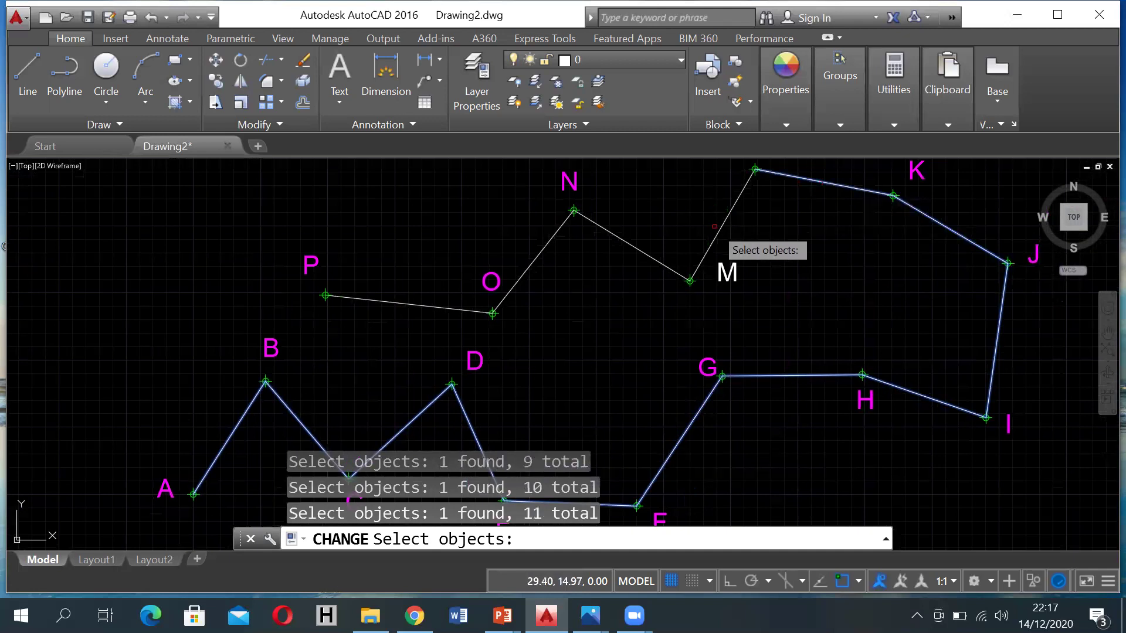
{"action": "left_click", "coordinate": [718, 229]}
{"action": "left_click", "coordinate": [725, 227]}
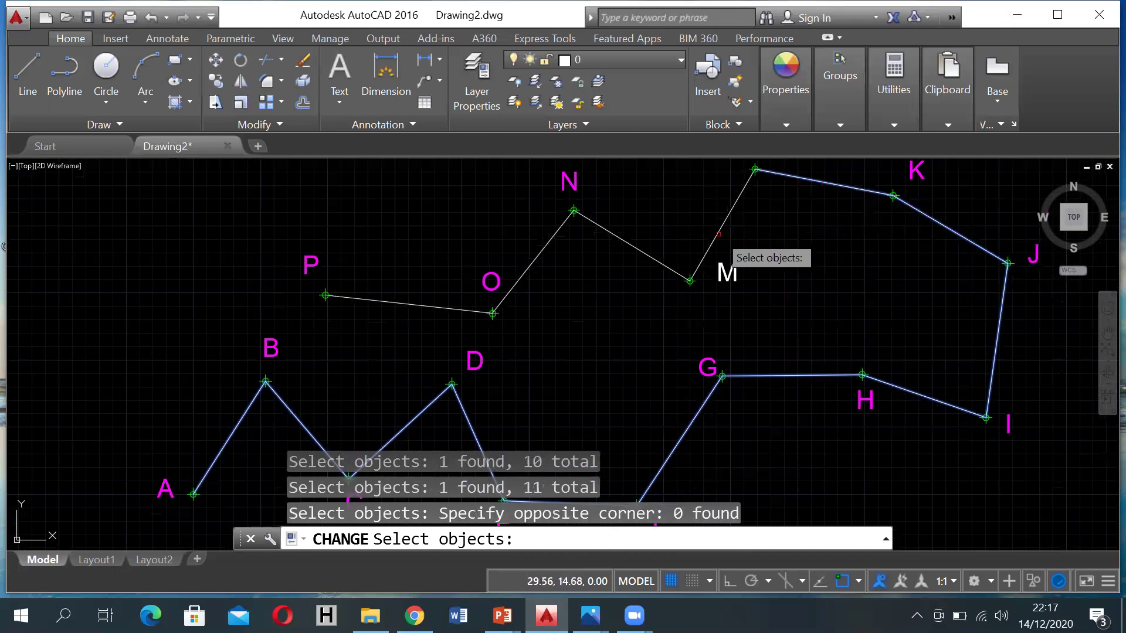
{"action": "left_click", "coordinate": [723, 227]}
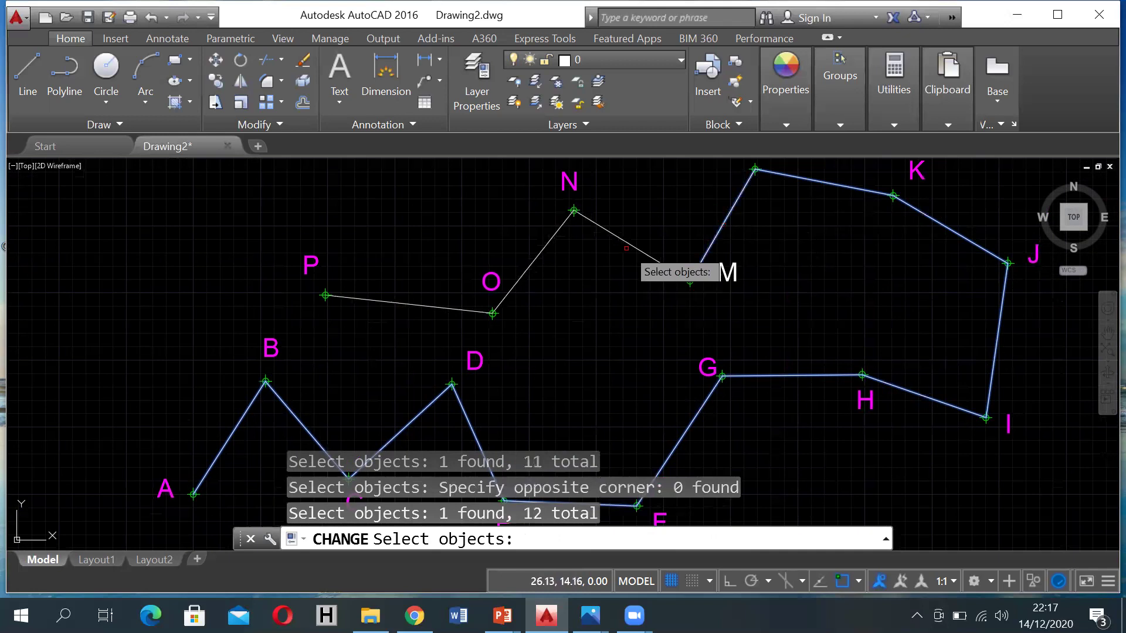
{"action": "left_click", "coordinate": [627, 244]}
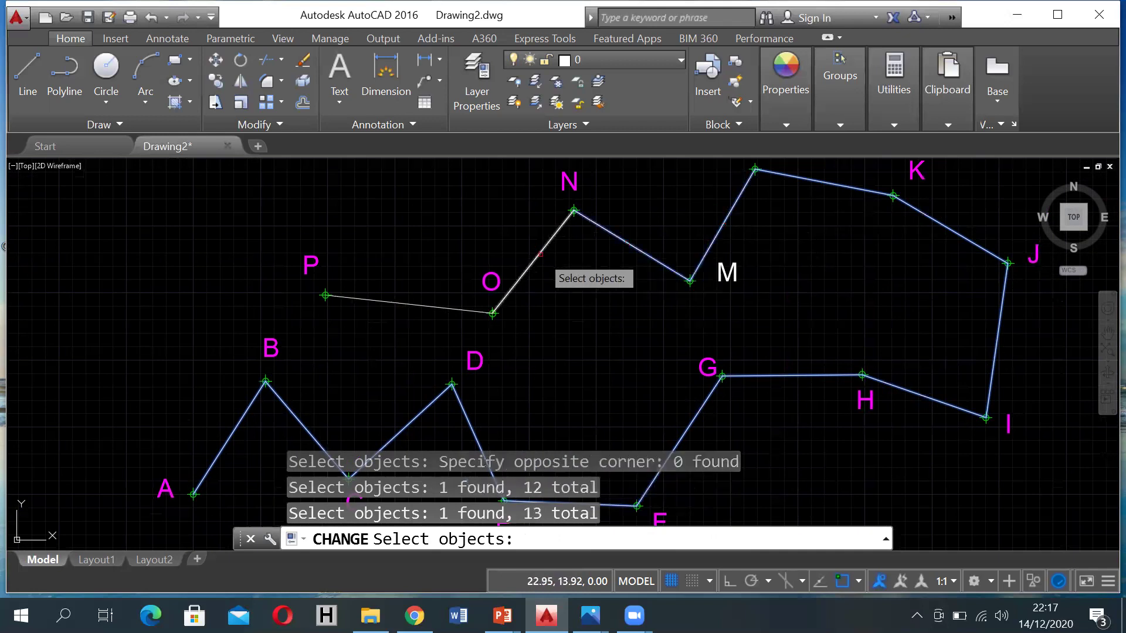
{"action": "left_click", "coordinate": [535, 259]}
{"action": "left_click", "coordinate": [461, 310]}
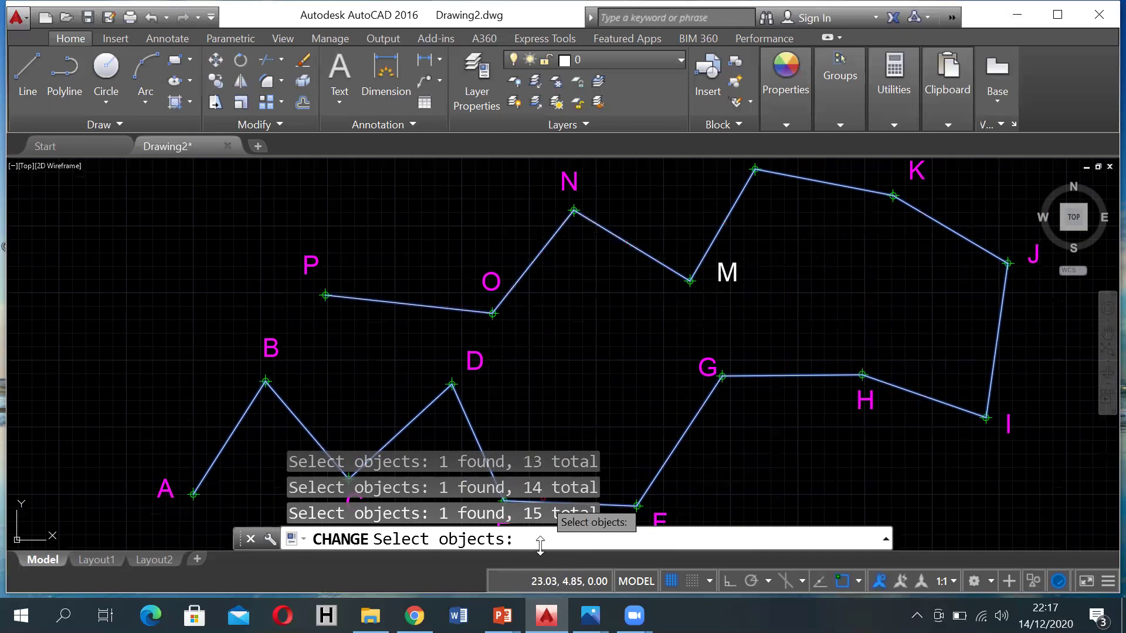
{"action": "key", "text": "Return"}
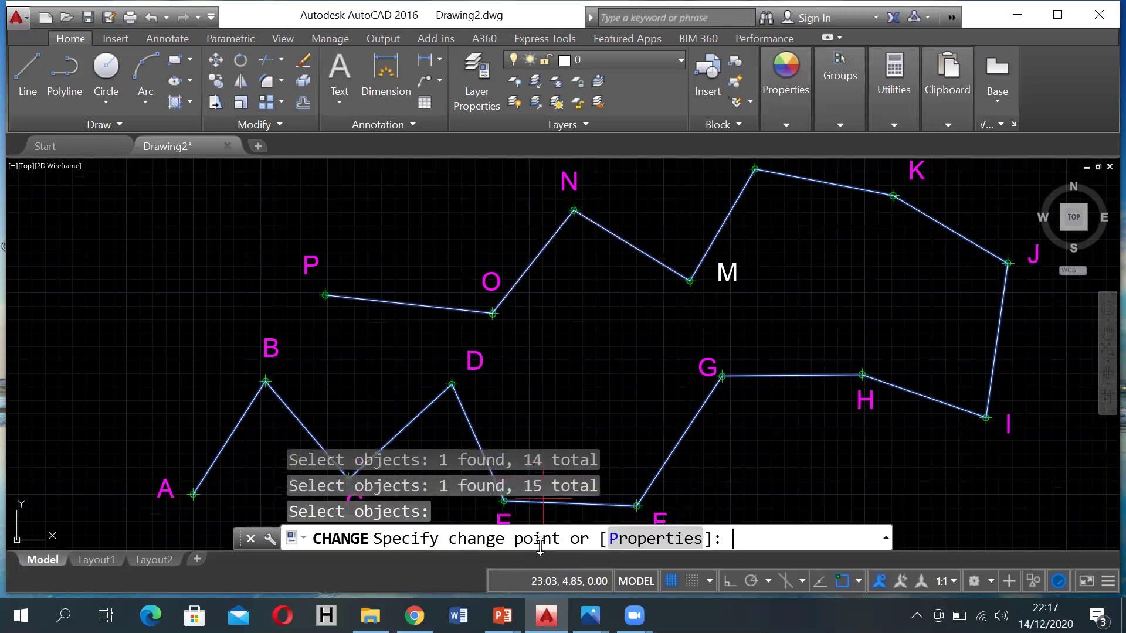
{"action": "left_click", "coordinate": [617, 540]}
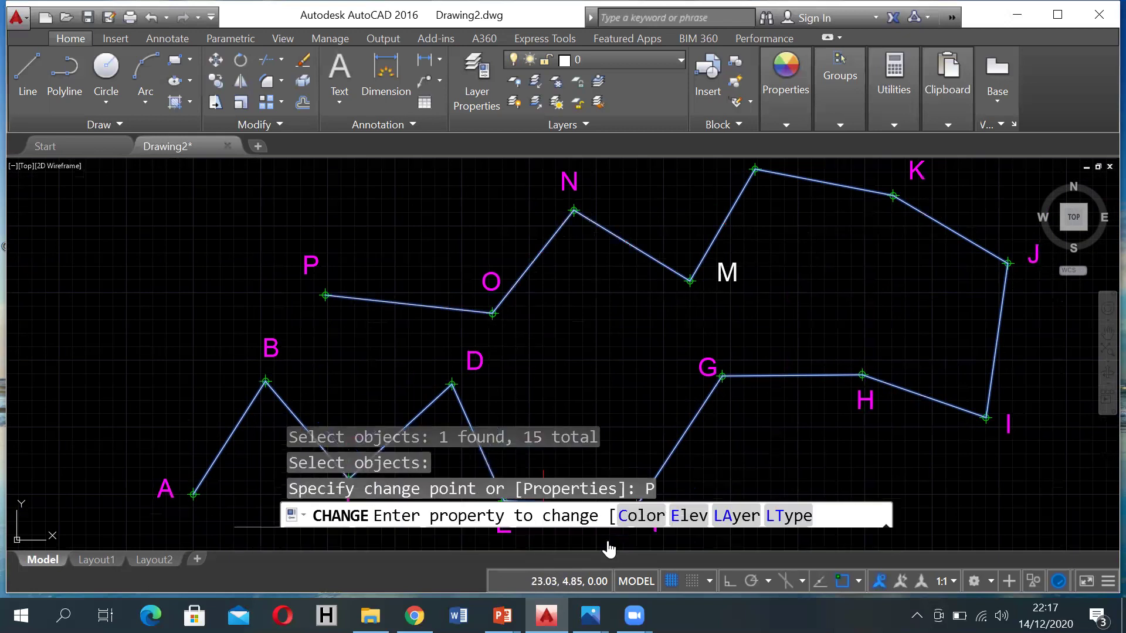
{"action": "left_click", "coordinate": [720, 518]}
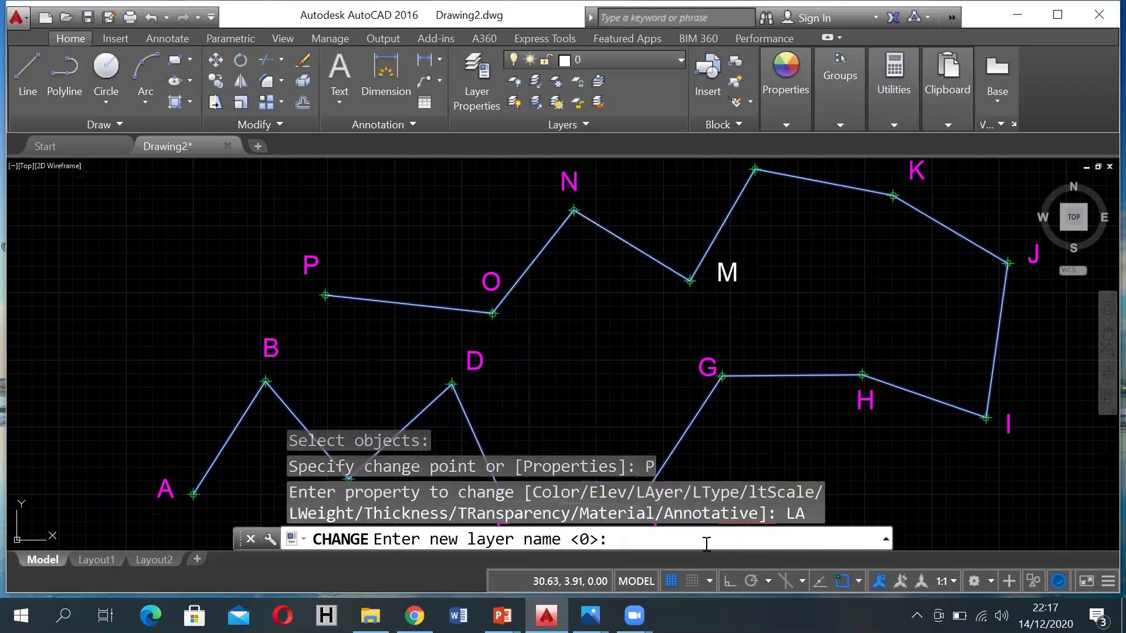
{"action": "type", "text": "Poli"}
{"action": "key", "text": "Return"}
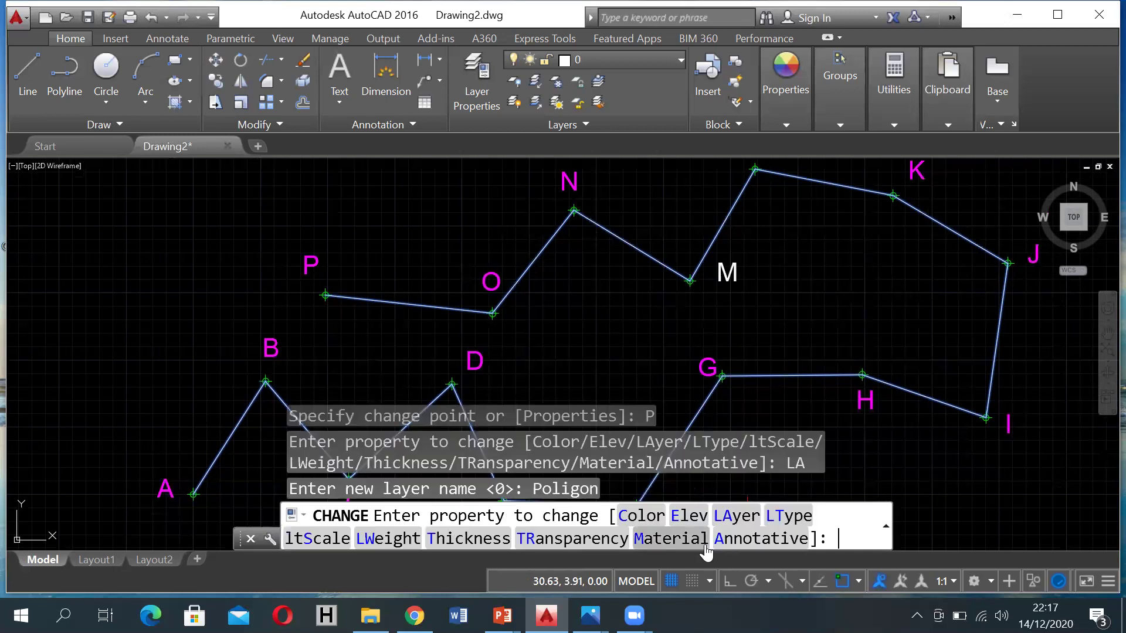
{"action": "key", "text": "Return"}
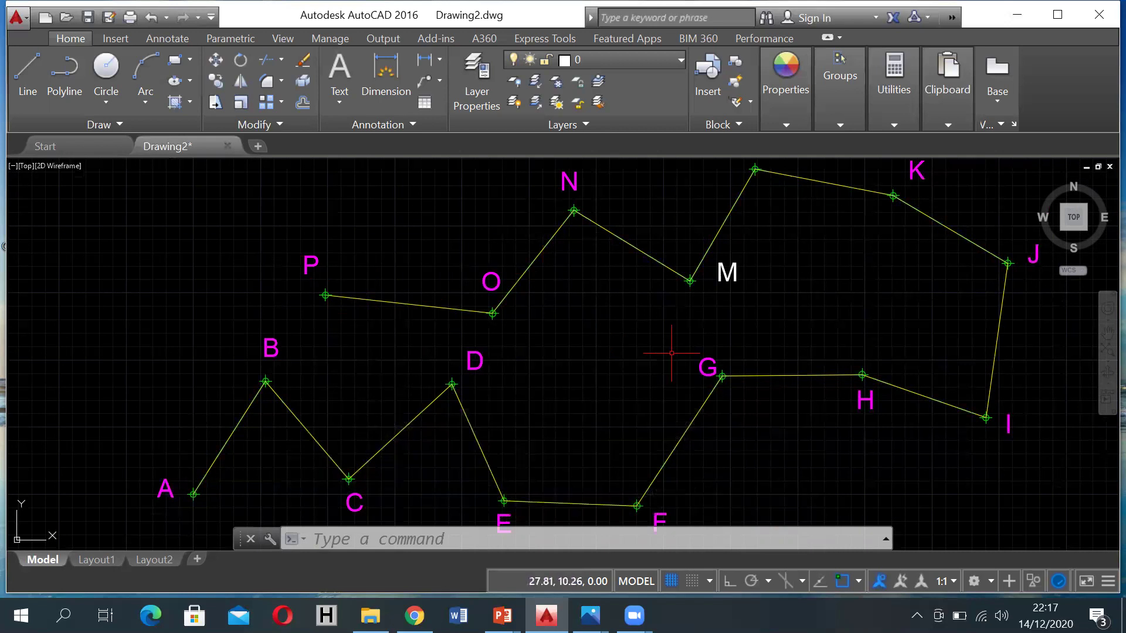
Open the layer manager with the LAYER command and reposition it so that it covers less of the traverse.
{"action": "scroll", "coordinate": [644, 355], "scroll_direction": "down", "scroll_amount": 2}
{"action": "scroll", "coordinate": [645, 355], "scroll_direction": "up", "scroll_amount": 2}
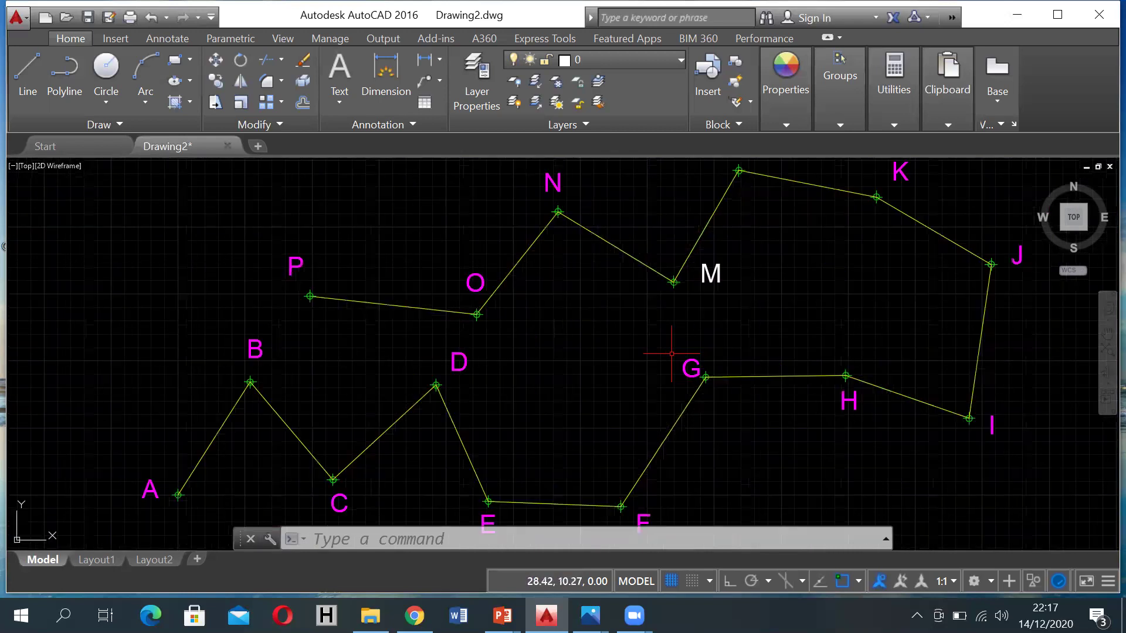
{"action": "mouse_move", "coordinate": [660, 351]}
{"action": "middle_mouse_down"}
{"action": "mouse_move", "coordinate": [611, 366]}
{"action": "mouse_move", "coordinate": [583, 352]}
{"action": "mouse_move", "coordinate": [579, 366]}
{"action": "middle_mouse_up"}
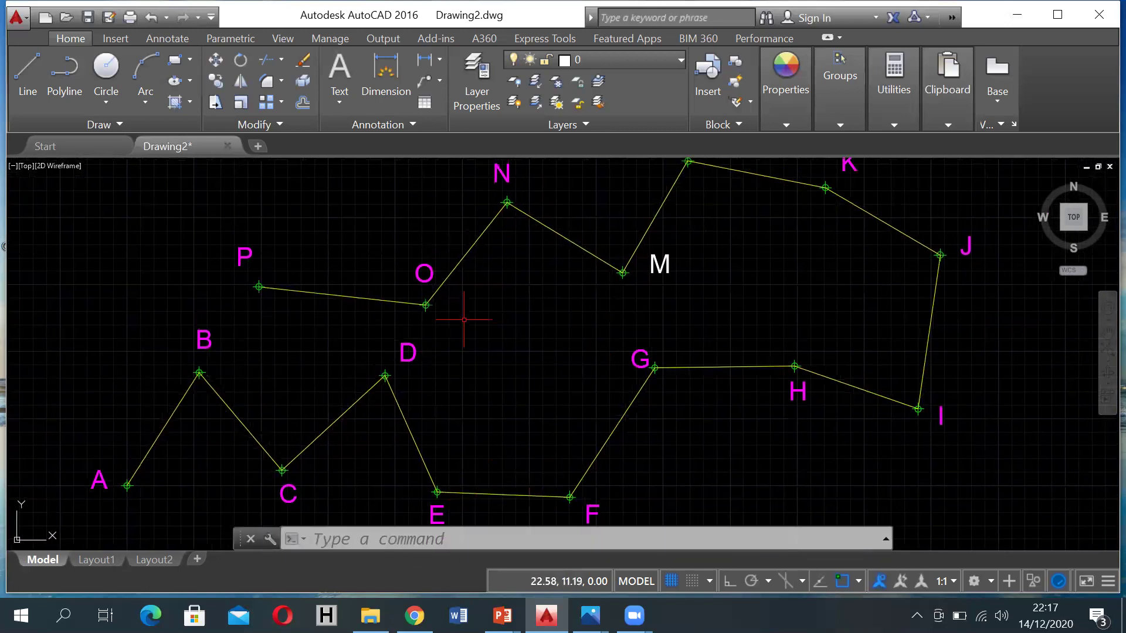
{"action": "left_click", "coordinate": [330, 543]}
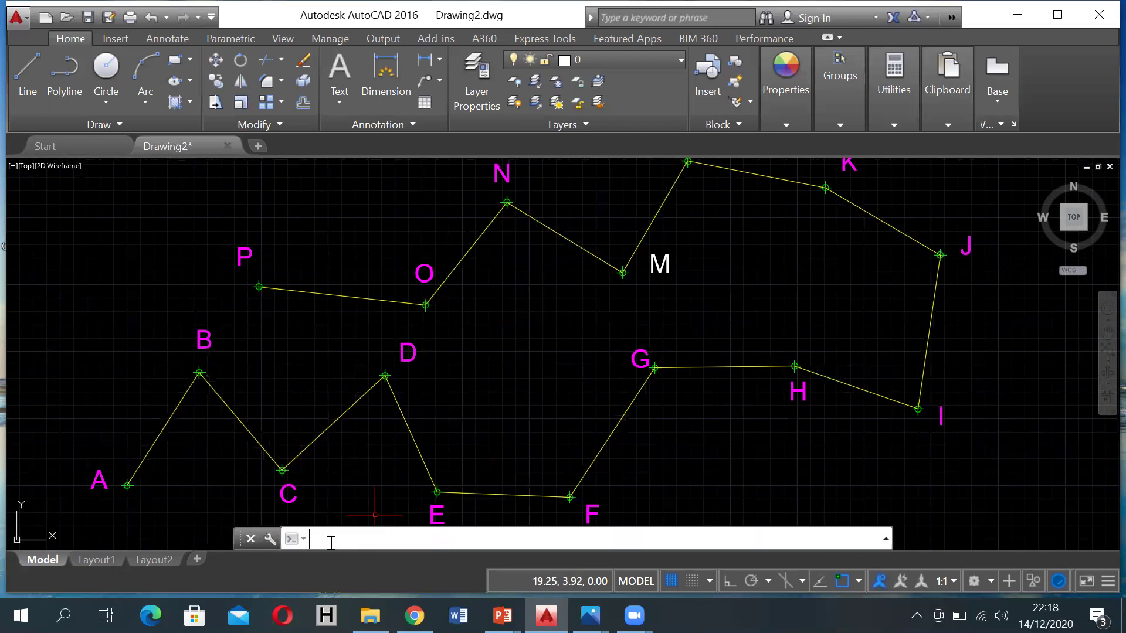
{"action": "type", "text": "layer"}
{"action": "key", "text": "Return"}
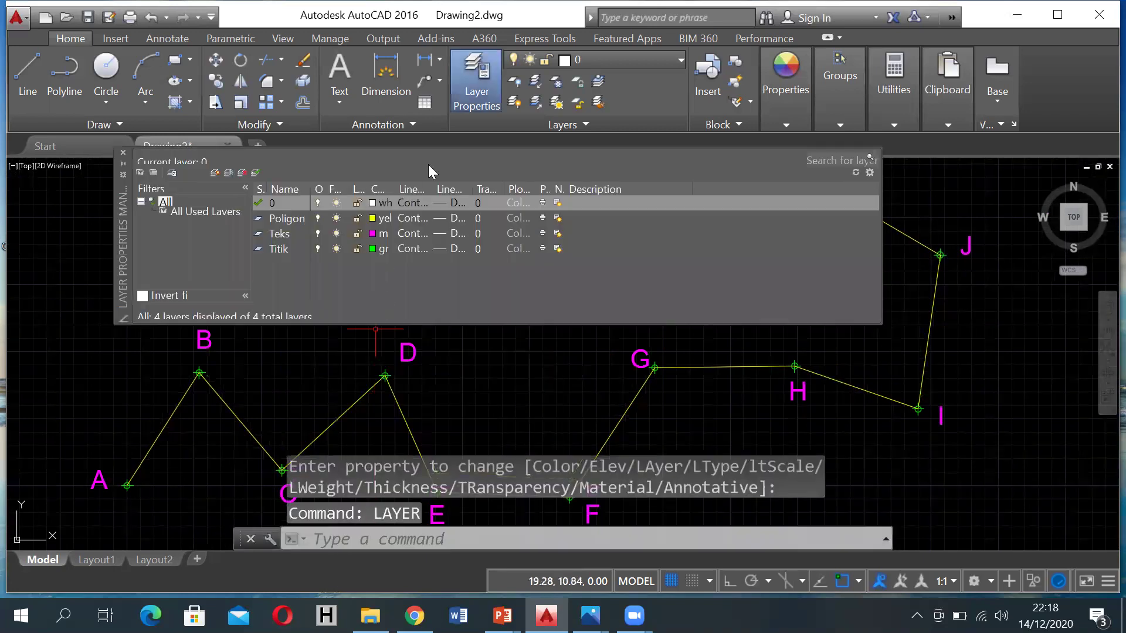
{"action": "scroll", "coordinate": [525, 367], "scroll_direction": "down", "scroll_amount": 3}
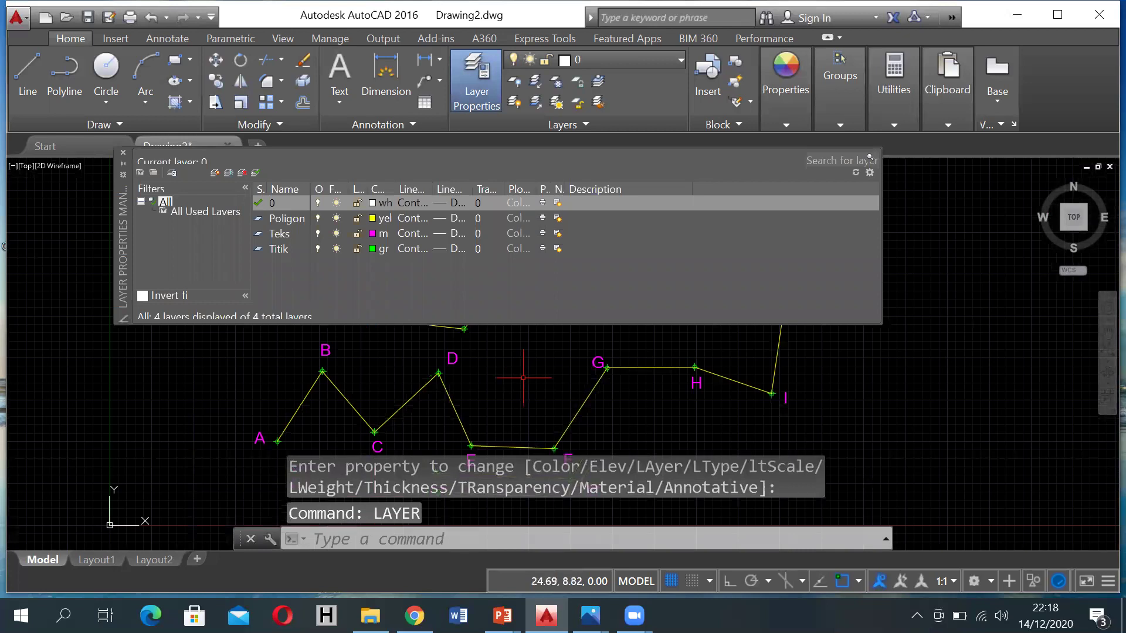
{"action": "mouse_move", "coordinate": [524, 375]}
{"action": "middle_mouse_down"}
{"action": "mouse_move", "coordinate": [524, 450]}
{"action": "mouse_move", "coordinate": [515, 410]}
{"action": "middle_mouse_up"}
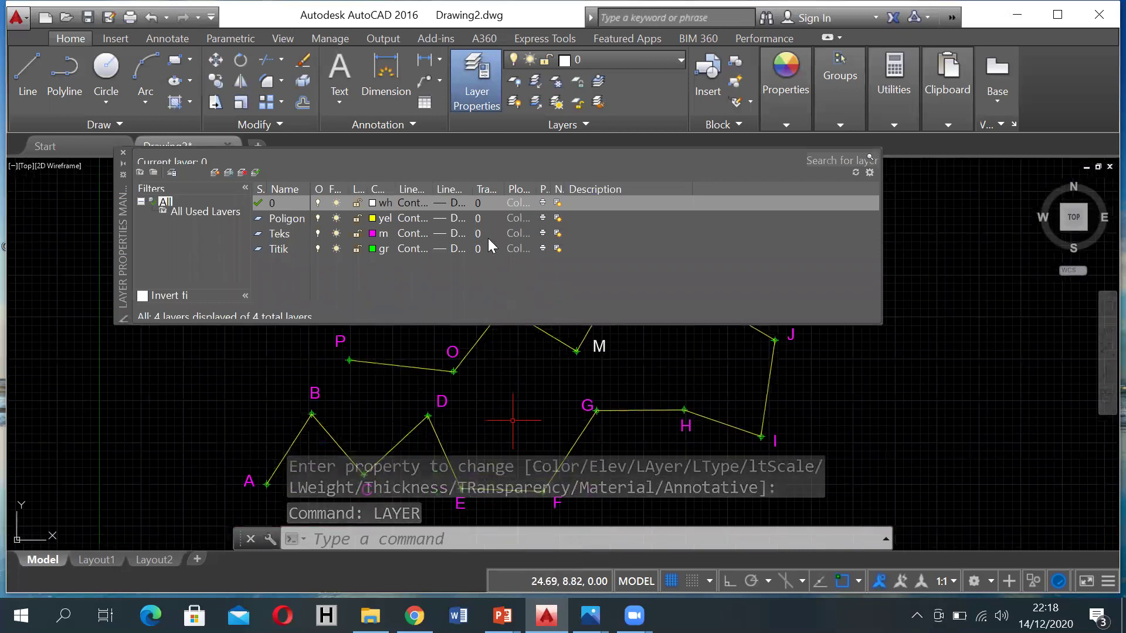
{"action": "left_click_drag", "start_coordinate": [118, 226], "coordinate": [151, 211]}
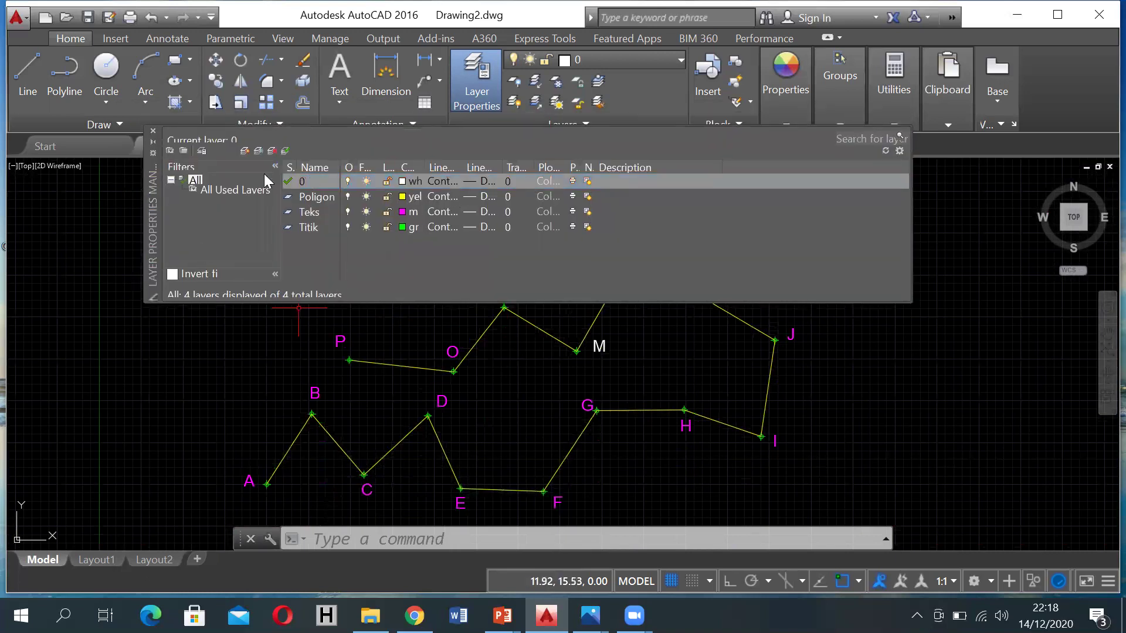
Freeze the Poligon layer, thaw it and freeze it again, and freeze the Titik layer as well.
{"action": "left_click", "coordinate": [311, 212]}
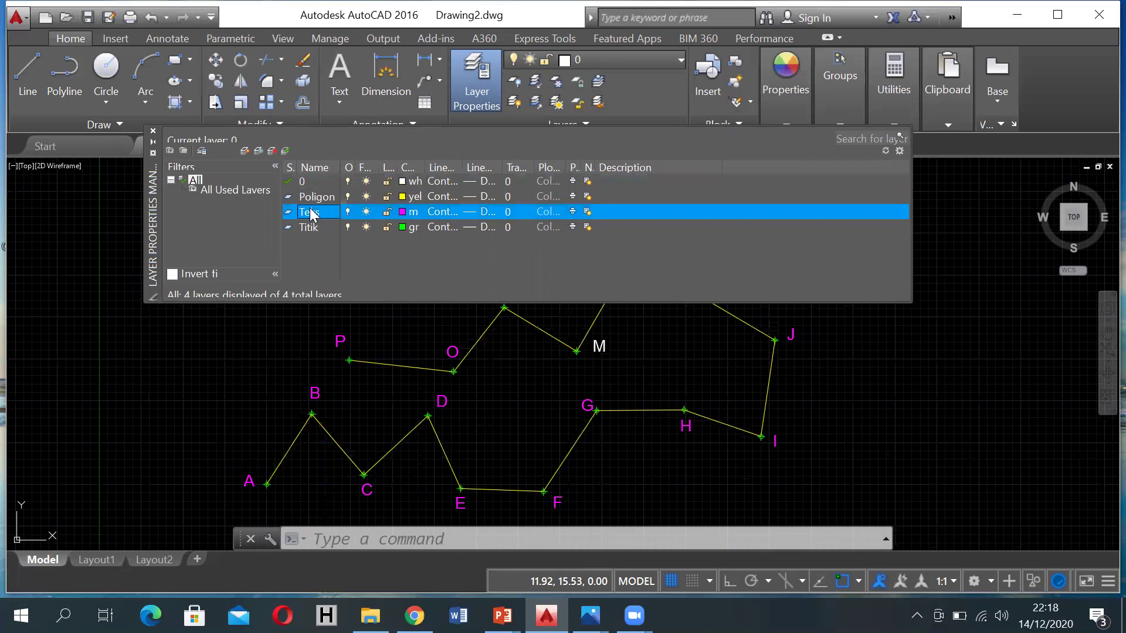
{"action": "left_click", "coordinate": [366, 197]}
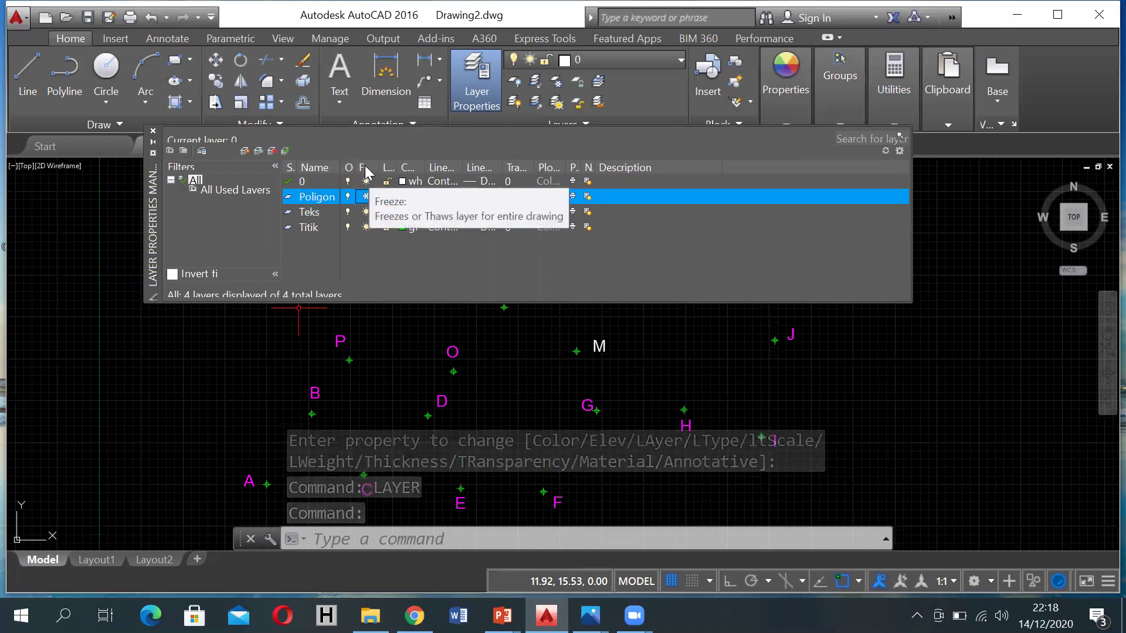
{"action": "left_click", "coordinate": [366, 198]}
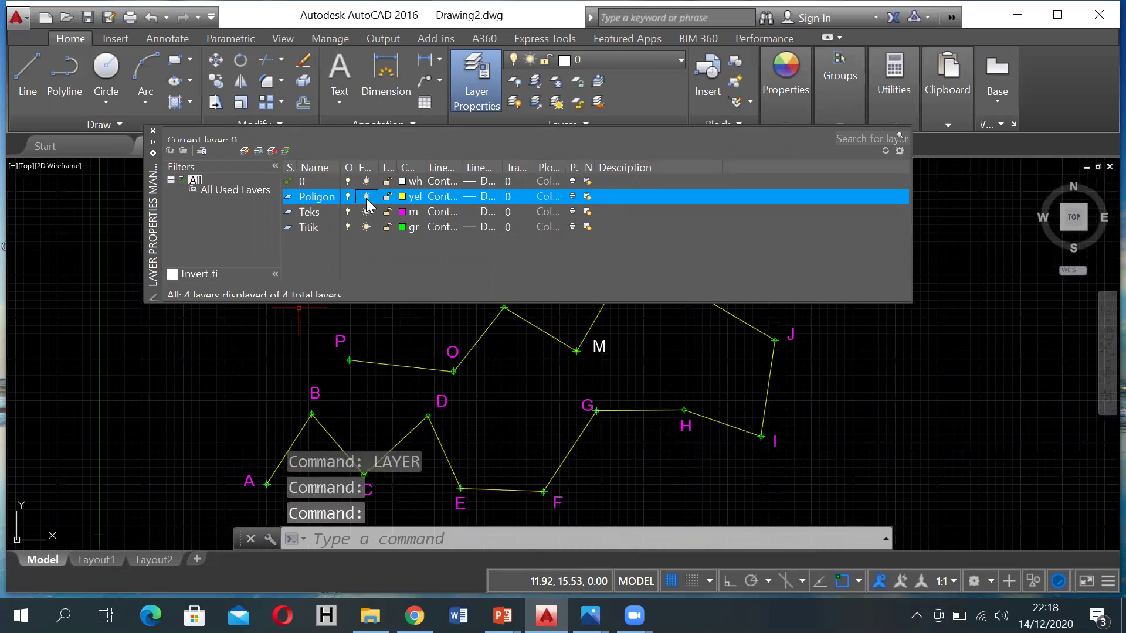
{"action": "left_click", "coordinate": [367, 198]}
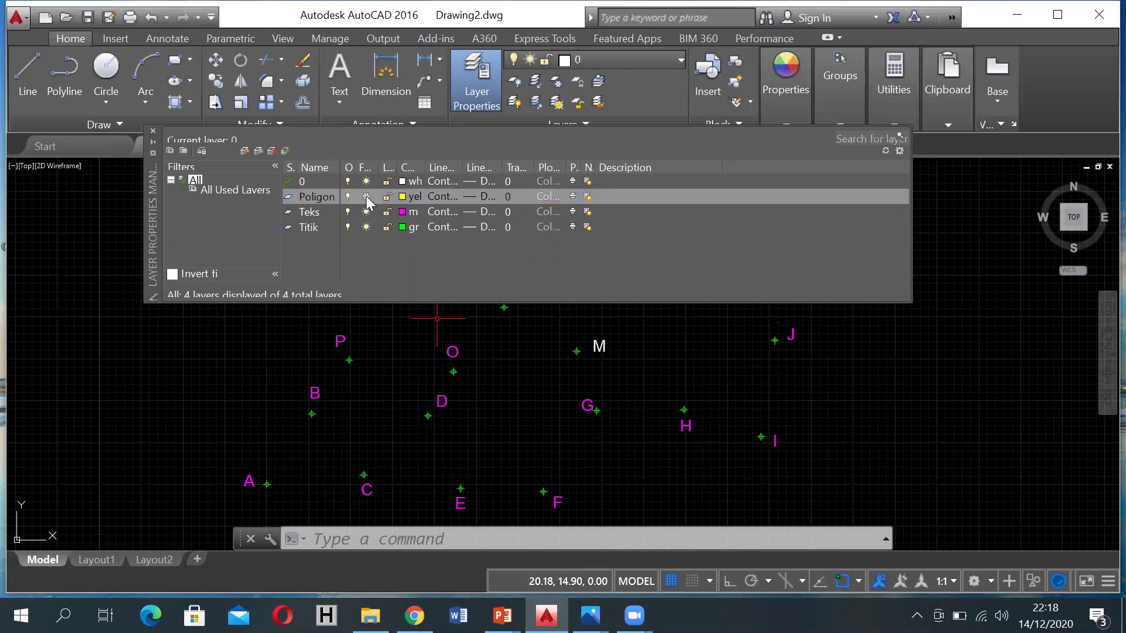
{"action": "left_click", "coordinate": [366, 228]}
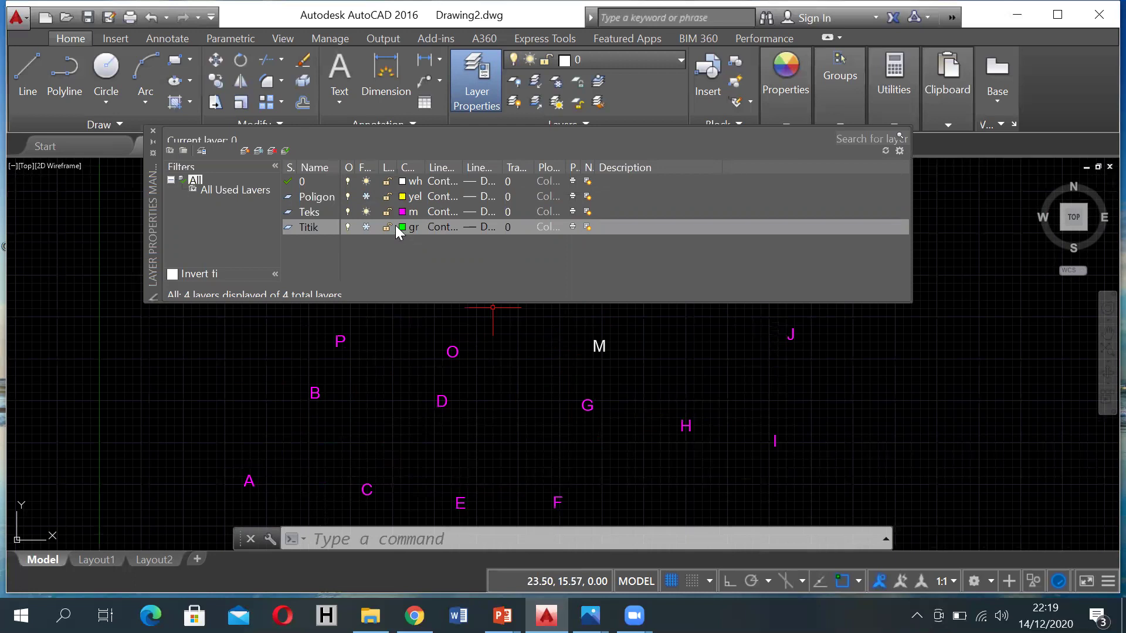
Thaw the Titik and Poligon layers so that the point markers and traverse lines are displayed again.
{"action": "left_click", "coordinate": [366, 227]}
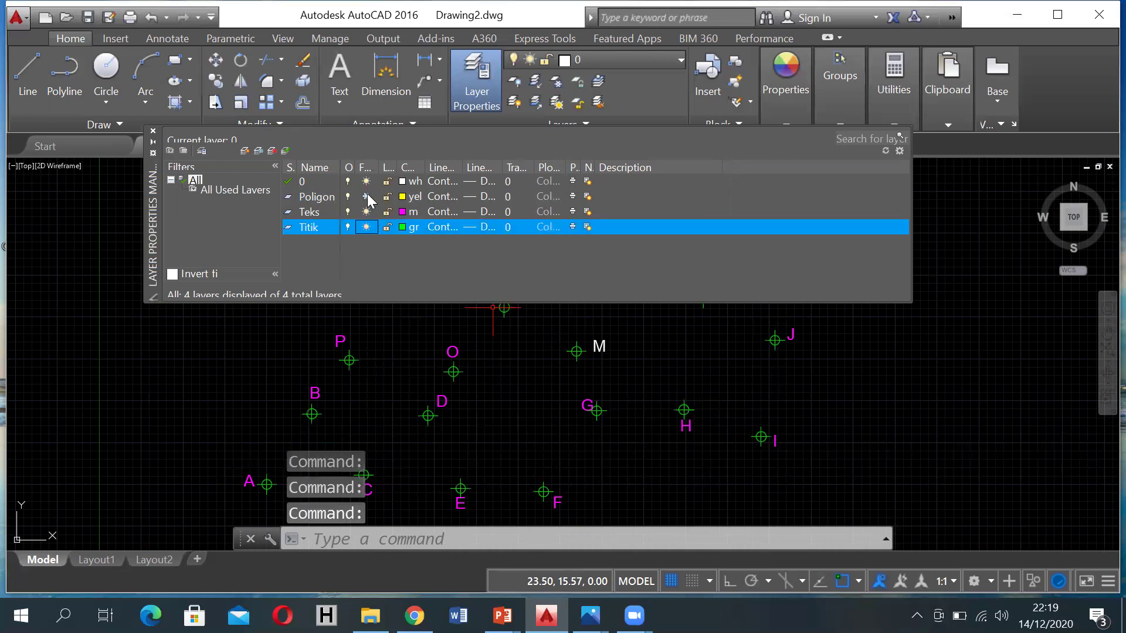
{"action": "left_click", "coordinate": [367, 198]}
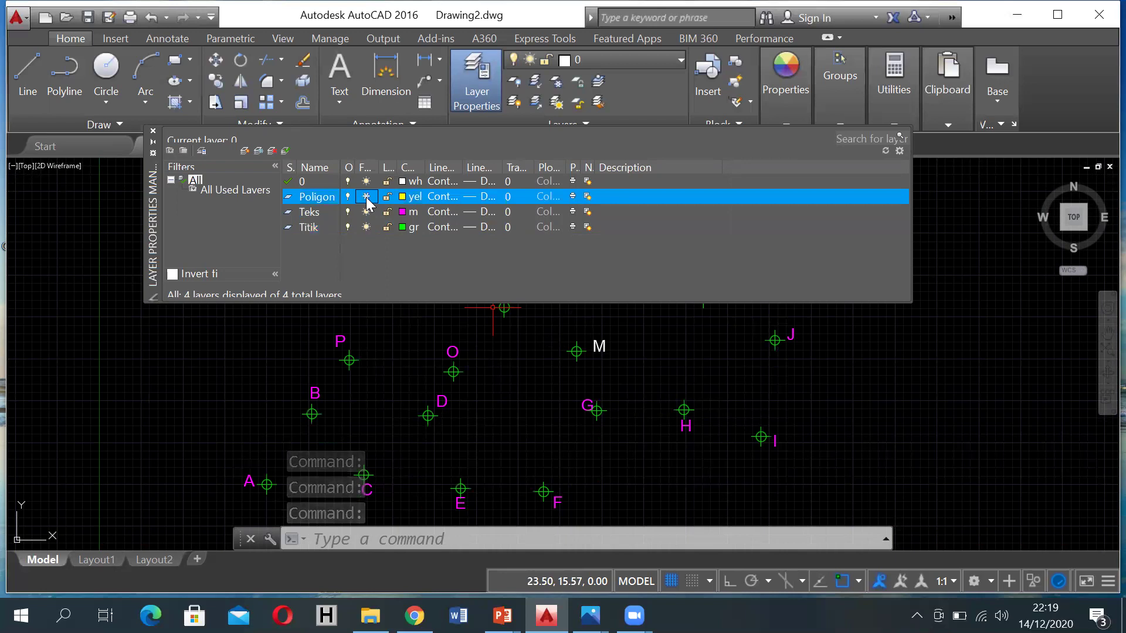
{"action": "left_click", "coordinate": [367, 197]}
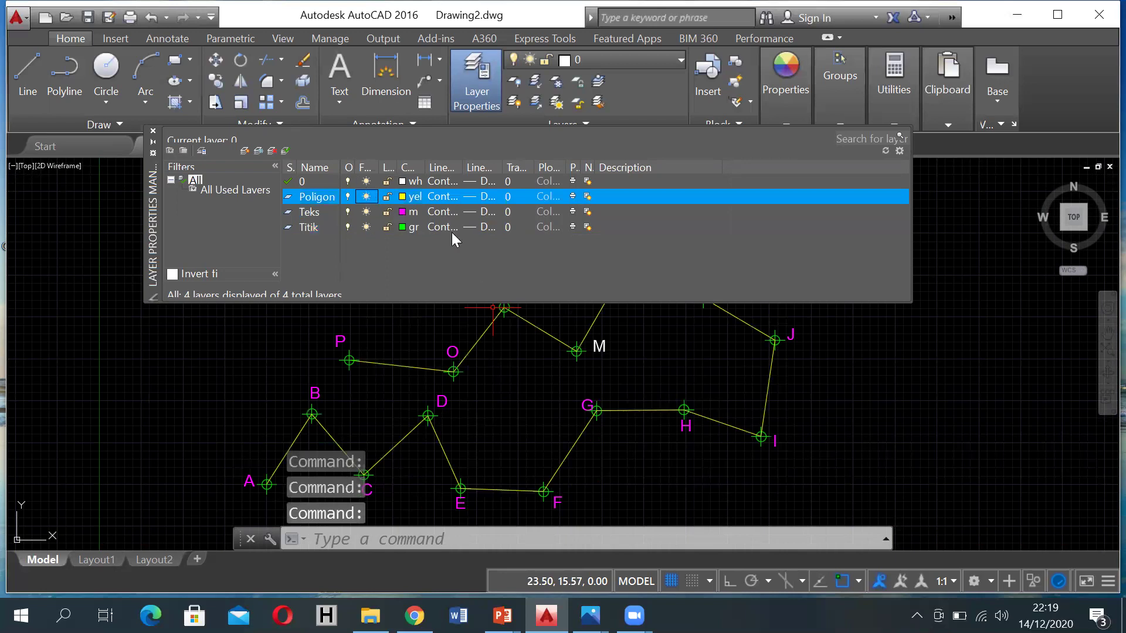
Freeze the Teks layer, thaw it again and close the layer manager.
{"action": "left_click", "coordinate": [367, 212]}
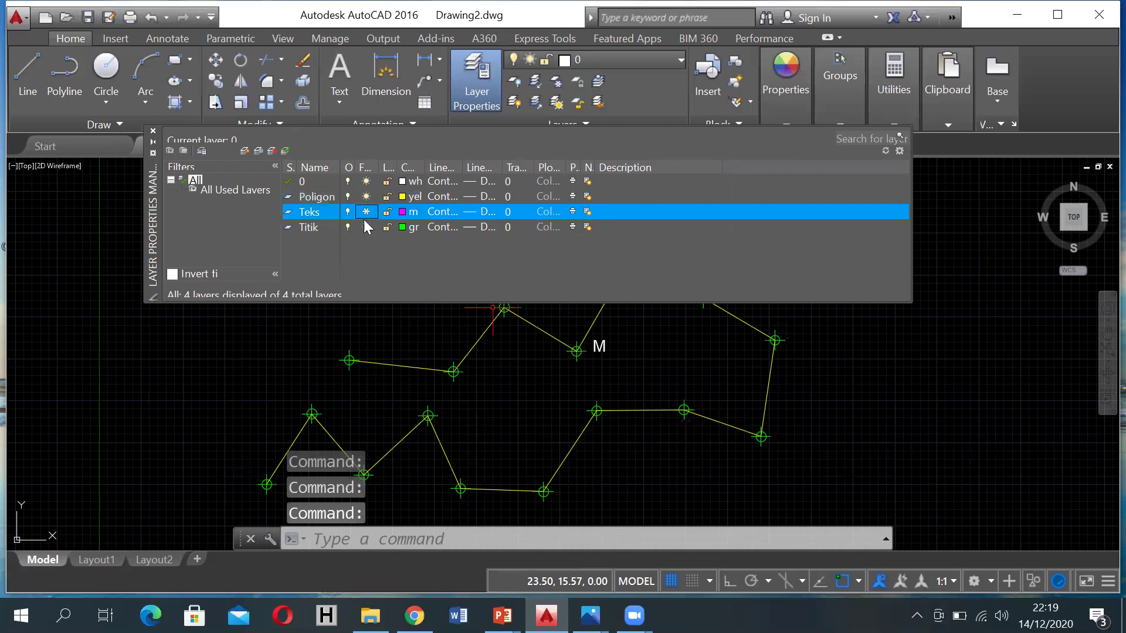
{"action": "left_click", "coordinate": [364, 213]}
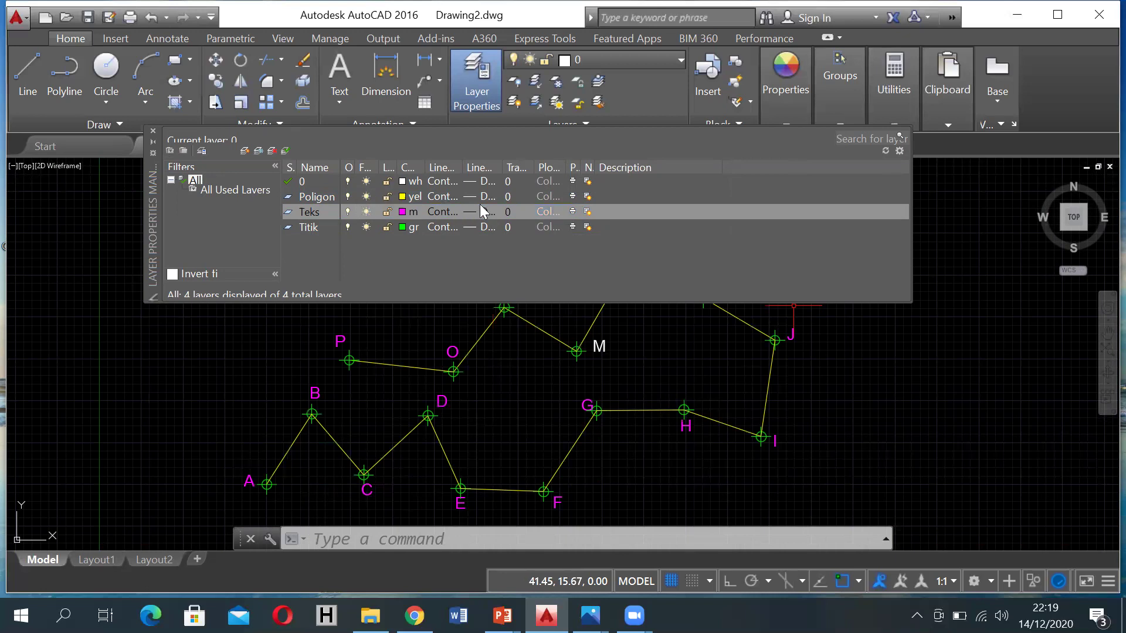
{"action": "left_click", "coordinate": [153, 132]}
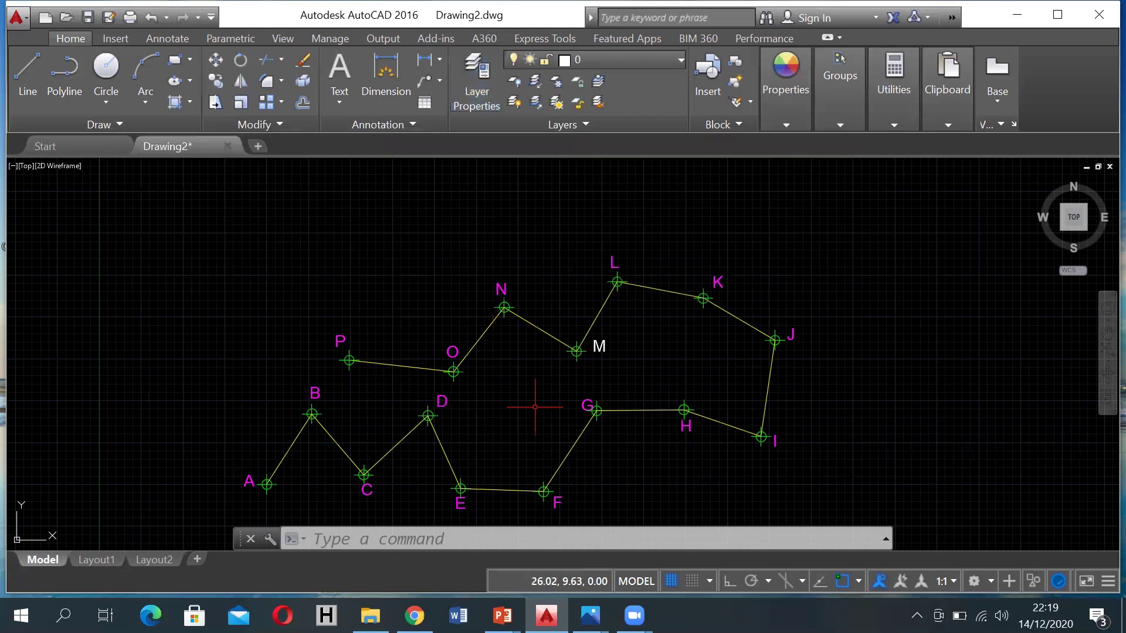
{"action": "middle_click_drag", "start_coordinate": [550, 416], "coordinate": [530, 380]}
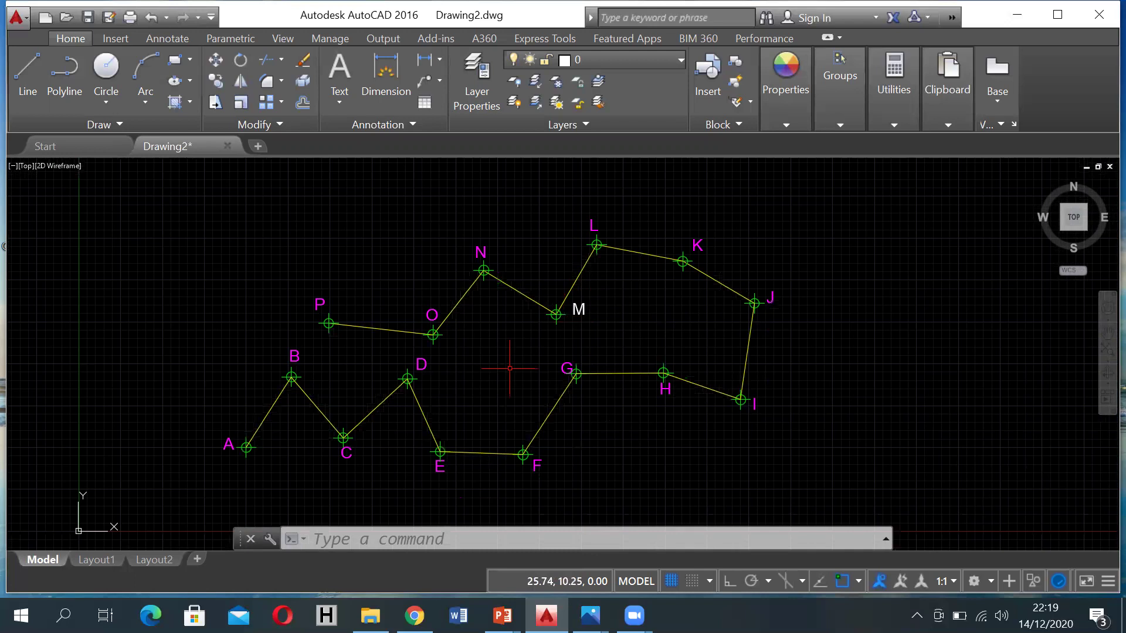
{"action": "middle_click_drag", "start_coordinate": [503, 391], "coordinate": [535, 376]}
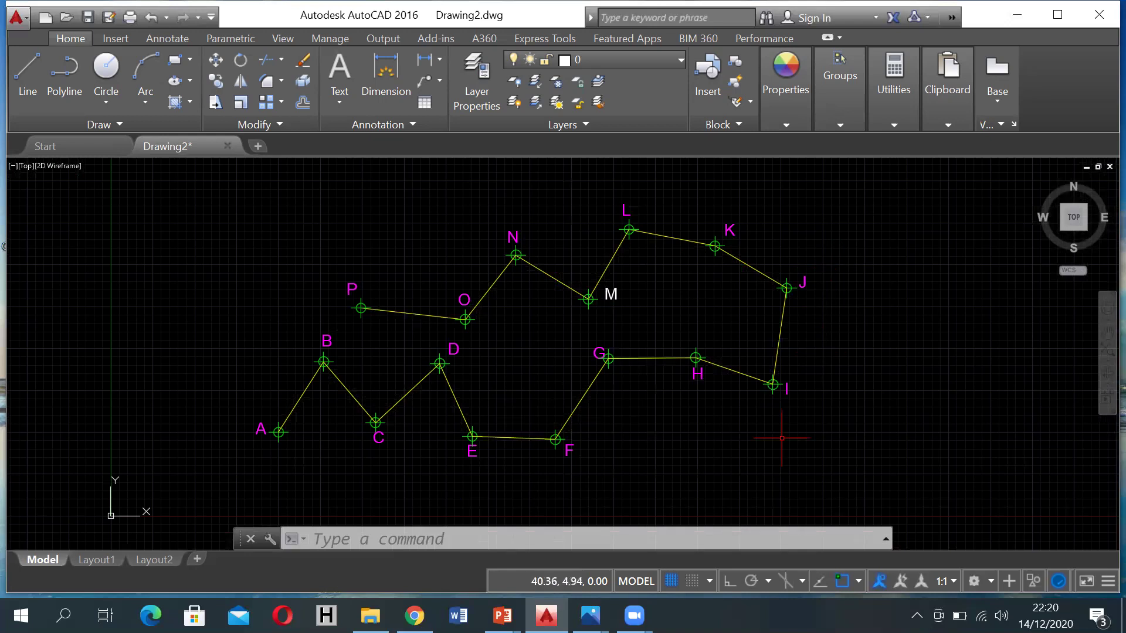
{"action": "left_click", "coordinate": [769, 57]}
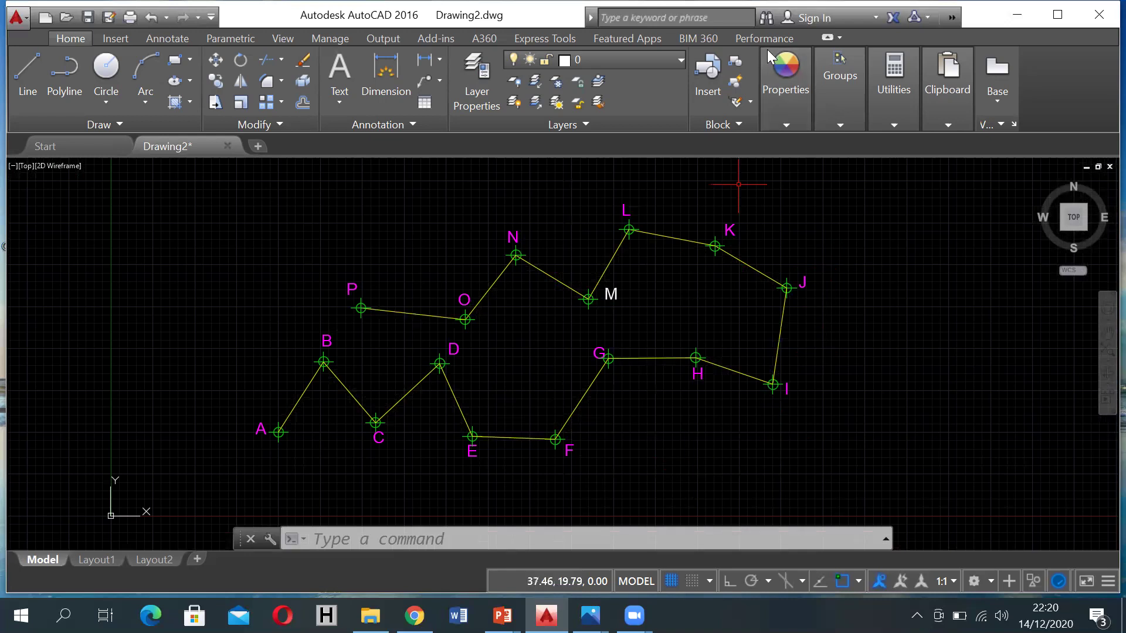